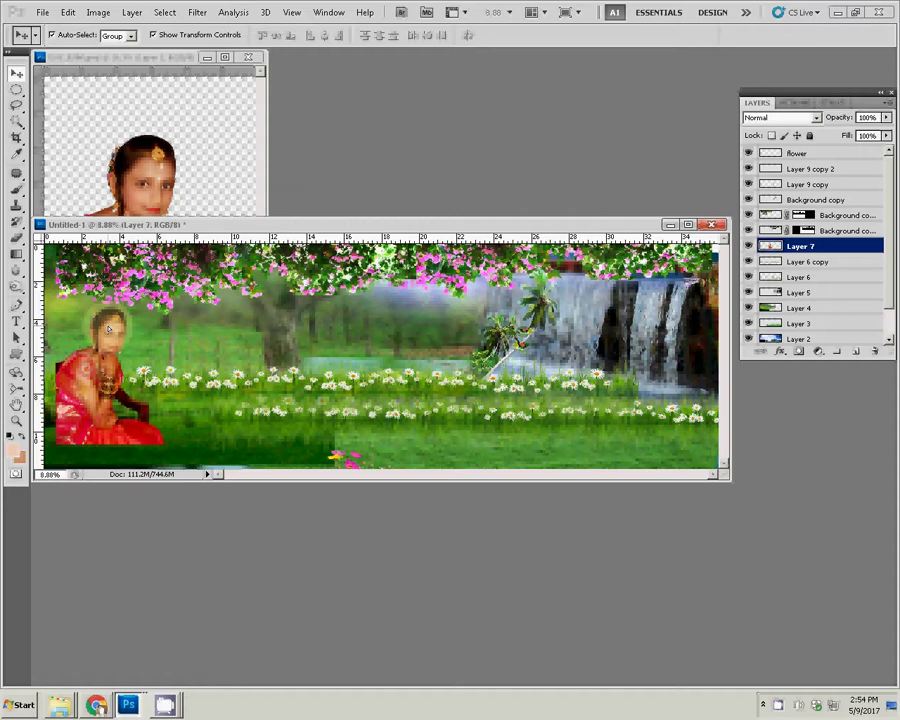
Nudge the cut-out woman up and scale Layer 7 to about 142%, committing the transform.
{"action": "left_click_drag", "start_coordinate": [108, 329], "coordinate": [109, 323]}
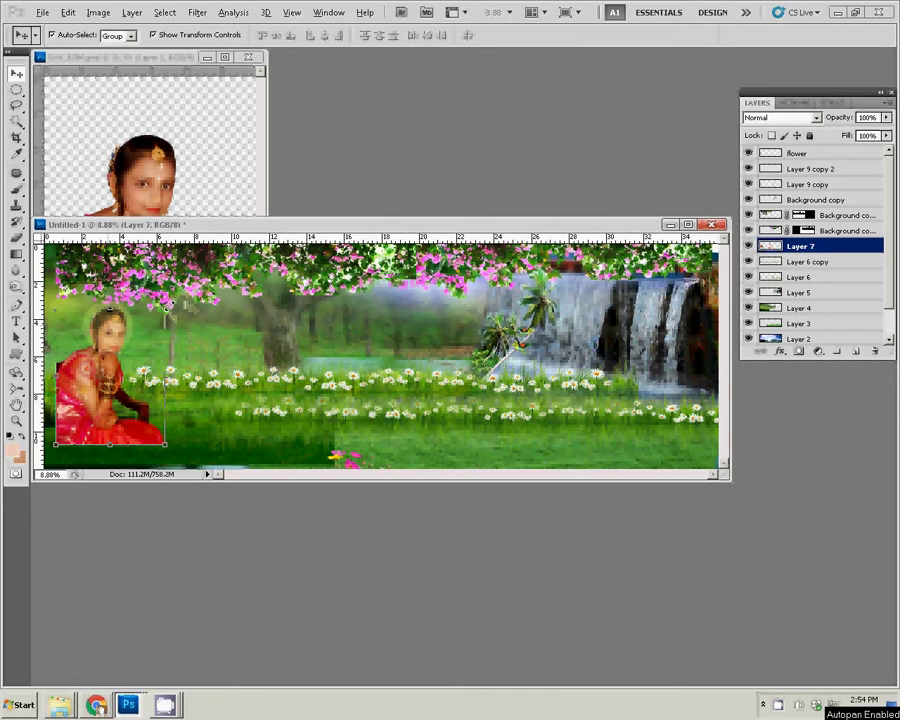
{"action": "mouse_move", "coordinate": [166, 302]}
{"action": "left_mouse_down"}
{"action": "mouse_move", "coordinate": [193, 263]}
{"action": "mouse_move", "coordinate": [187, 270]}
{"action": "left_mouse_up"}
{"action": "key", "text": "alt+space"}
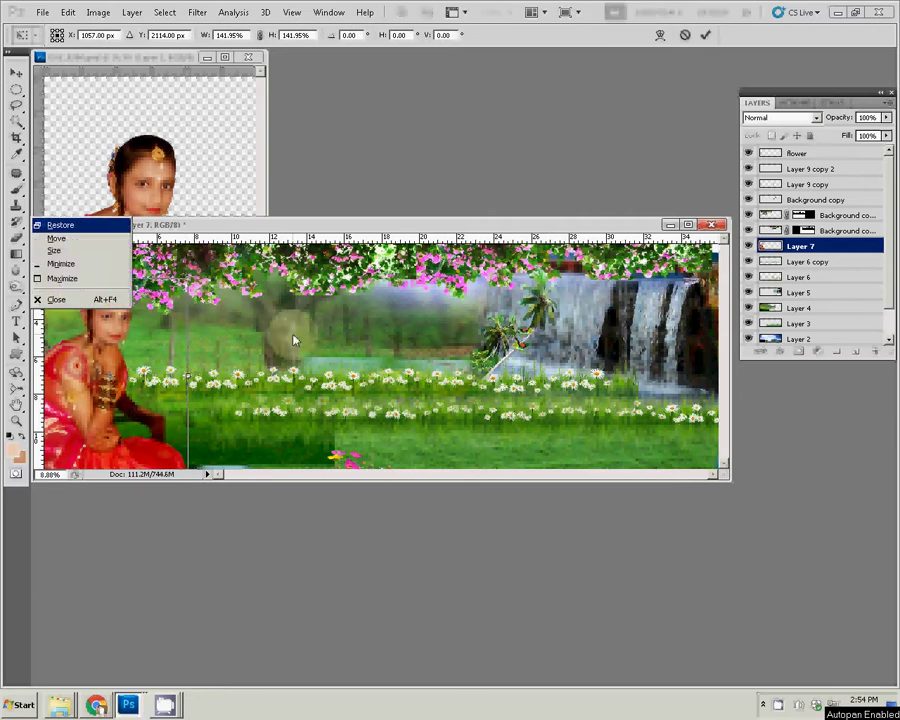
{"action": "key", "text": "Escape"}
{"action": "left_click", "coordinate": [705, 35]}
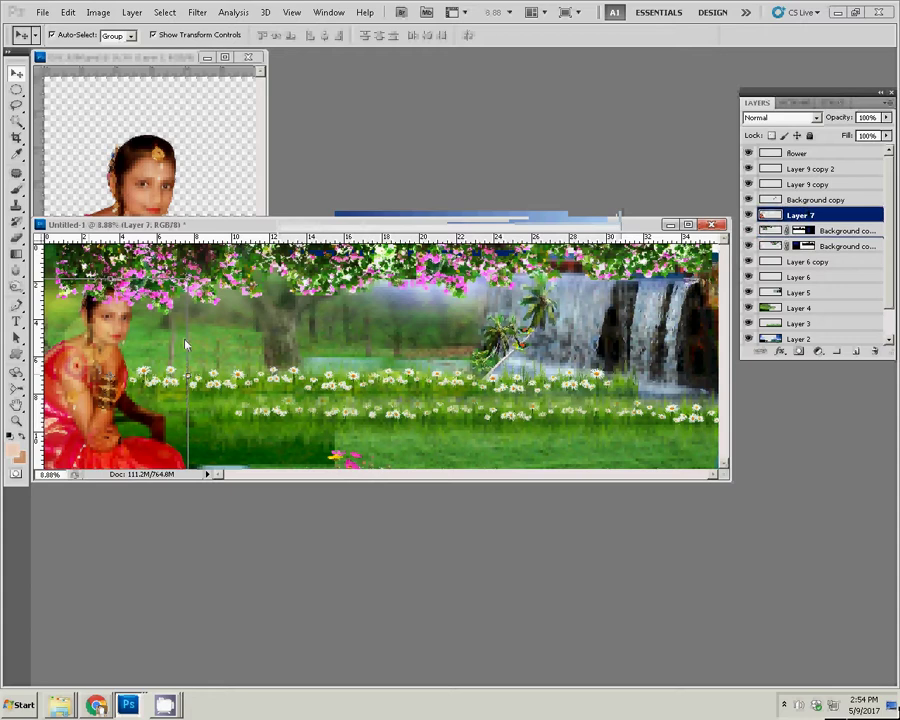
Bring Layer 7 to the top of the stack and close the small girl photo window.
{"action": "key", "text": "ctrl+bracketright"}
{"action": "key", "text": "ctrl+bracketright"}
{"action": "key", "text": "ctrl+bracketright"}
{"action": "key", "text": "ctrl+bracketright"}
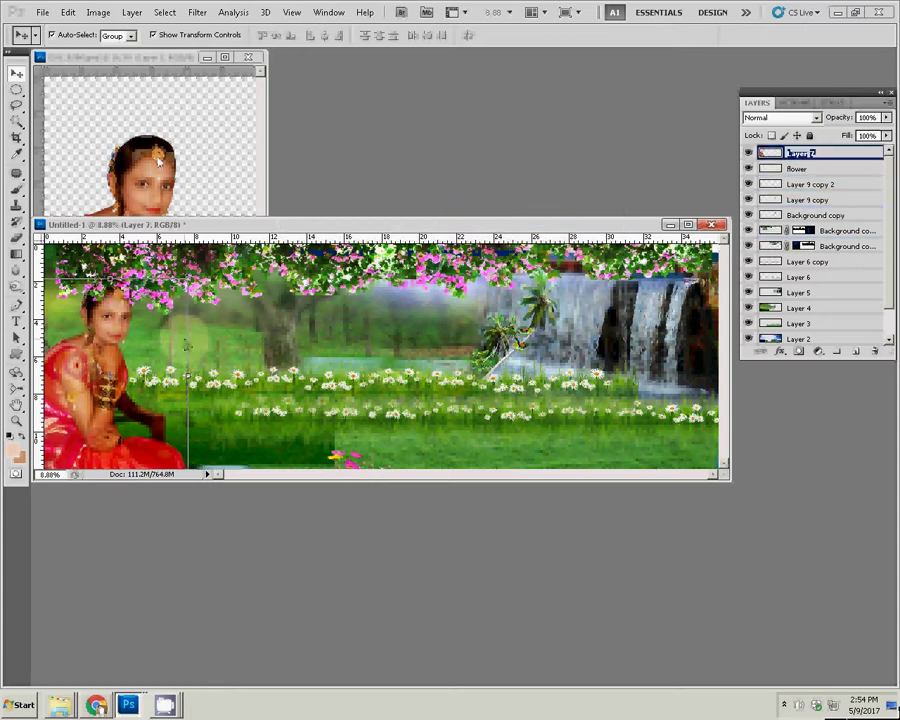
{"action": "left_click", "coordinate": [112, 108]}
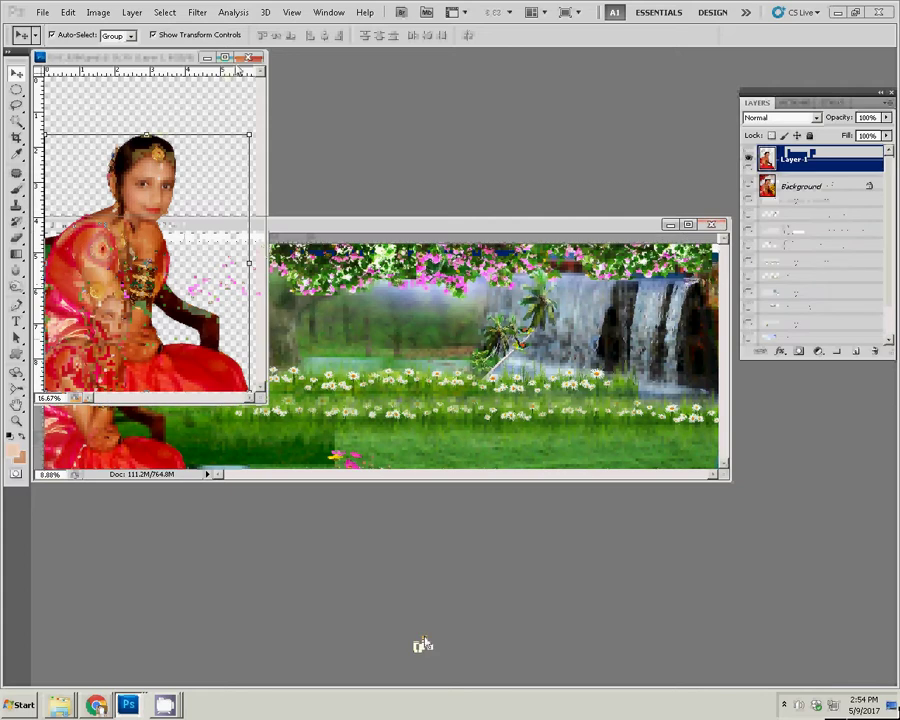
{"action": "left_click", "coordinate": [411, 254]}
{"action": "left_click", "coordinate": [409, 162]}
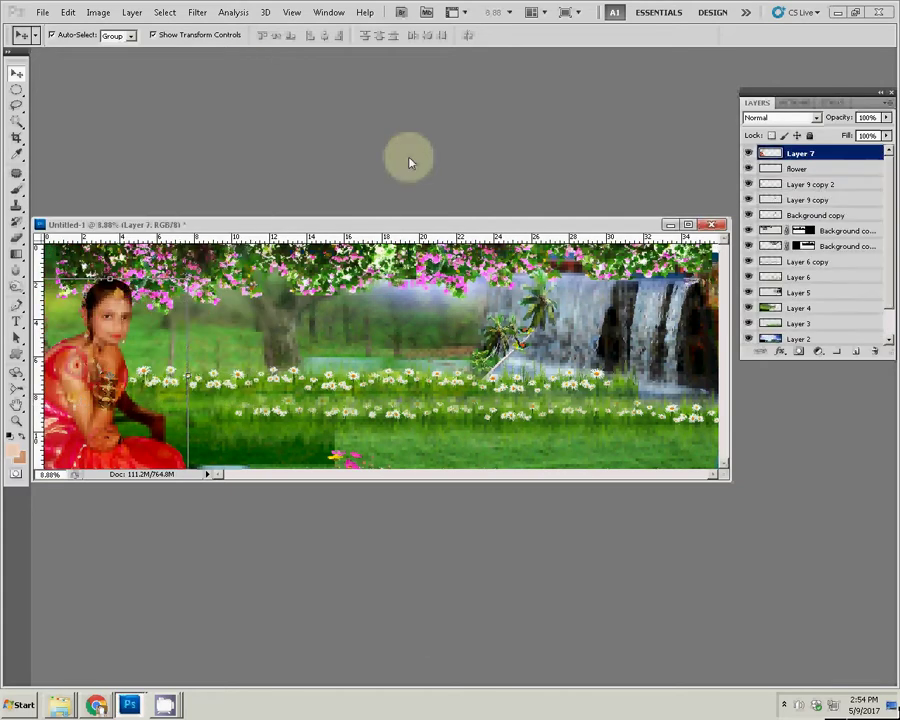
{"action": "left_click", "coordinate": [60, 705]}
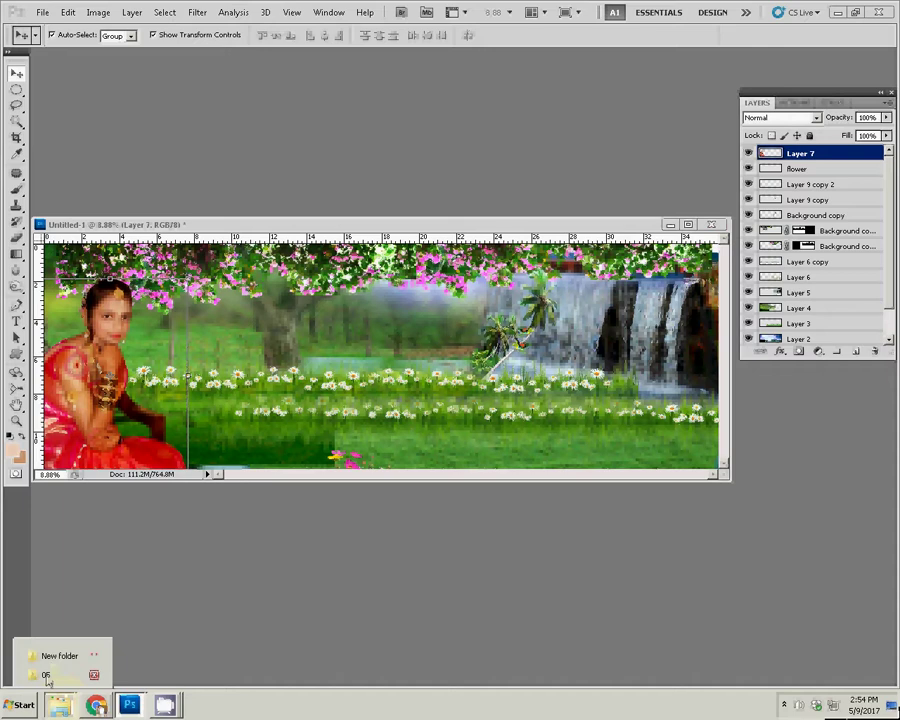
Bring up the New folder of wedding photos in Windows Explorer.
{"action": "left_click", "coordinate": [45, 676]}
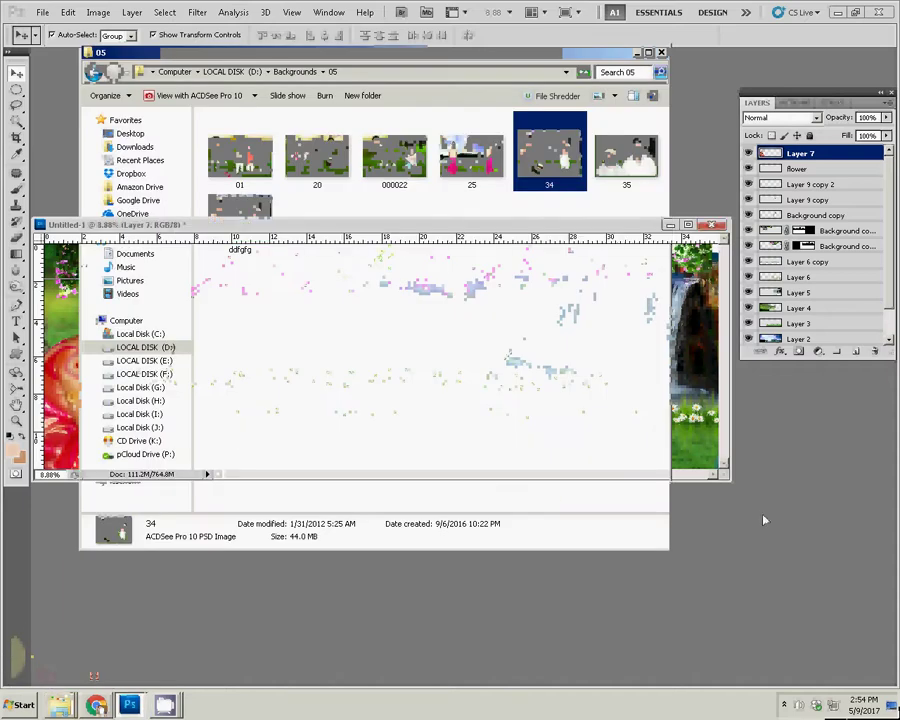
{"action": "left_click", "coordinate": [145, 627]}
{"action": "left_click", "coordinate": [60, 705]}
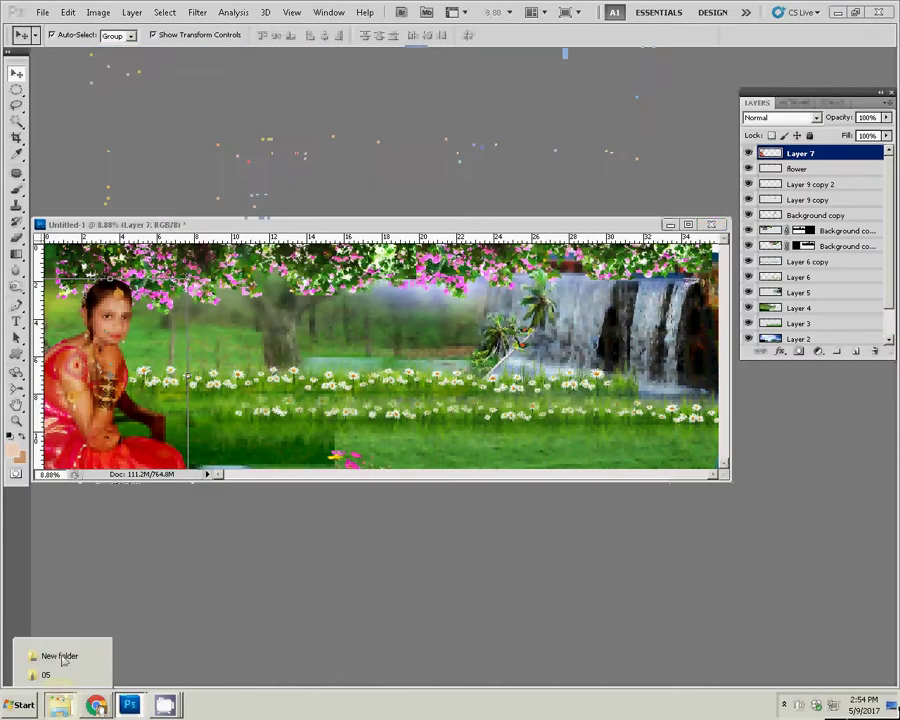
{"action": "left_click", "coordinate": [60, 656]}
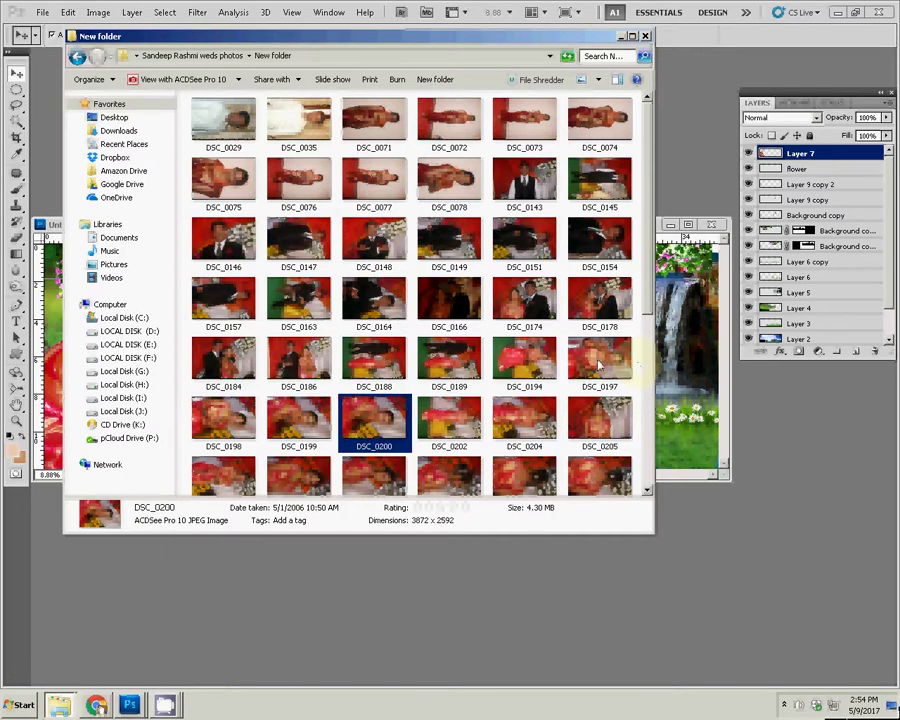
{"action": "mouse_move", "coordinate": [600, 365]}
{"action": "left_mouse_down"}
{"action": "mouse_move", "coordinate": [613, 355]}
{"action": "mouse_move", "coordinate": [493, 368]}
{"action": "left_mouse_up"}
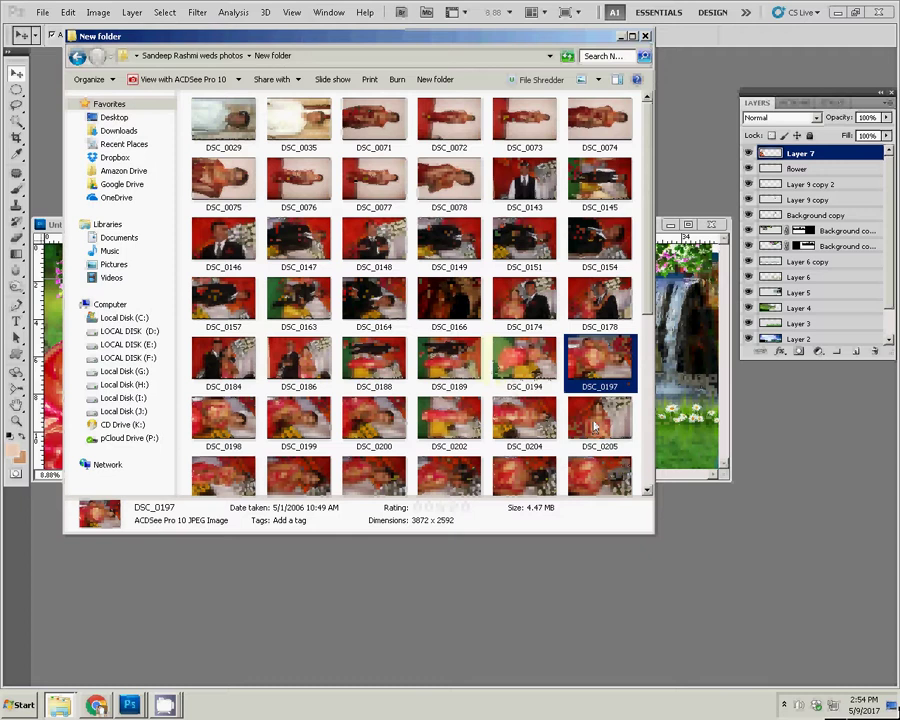
{"action": "mouse_move", "coordinate": [599, 420]}
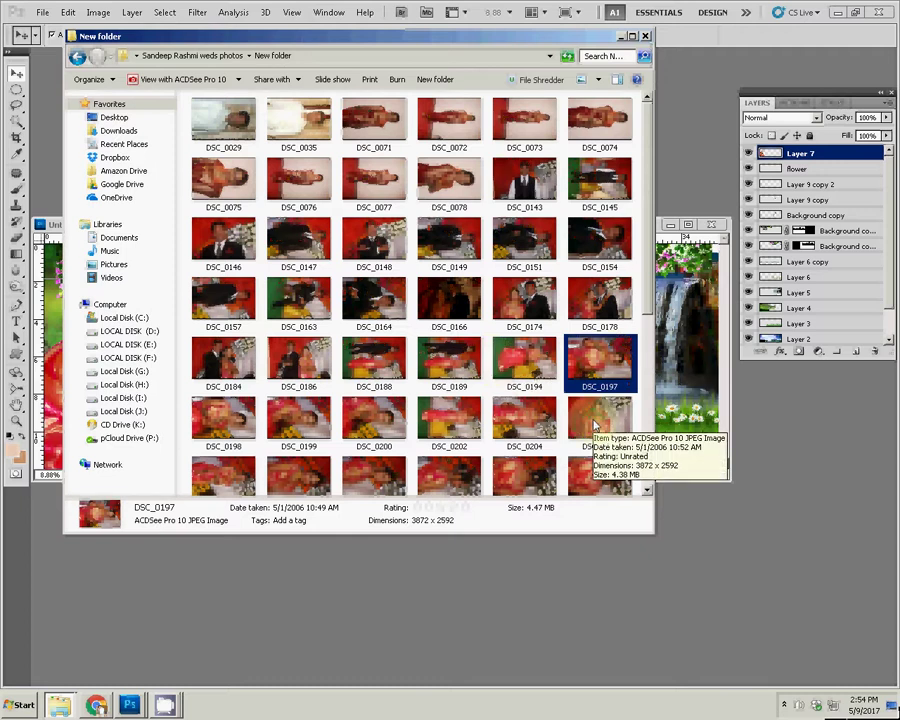
Select photo DSC_0209 and open it in Photoshop.
{"action": "scroll", "coordinate": [595, 425], "scroll_direction": "down", "scroll_amount": 2}
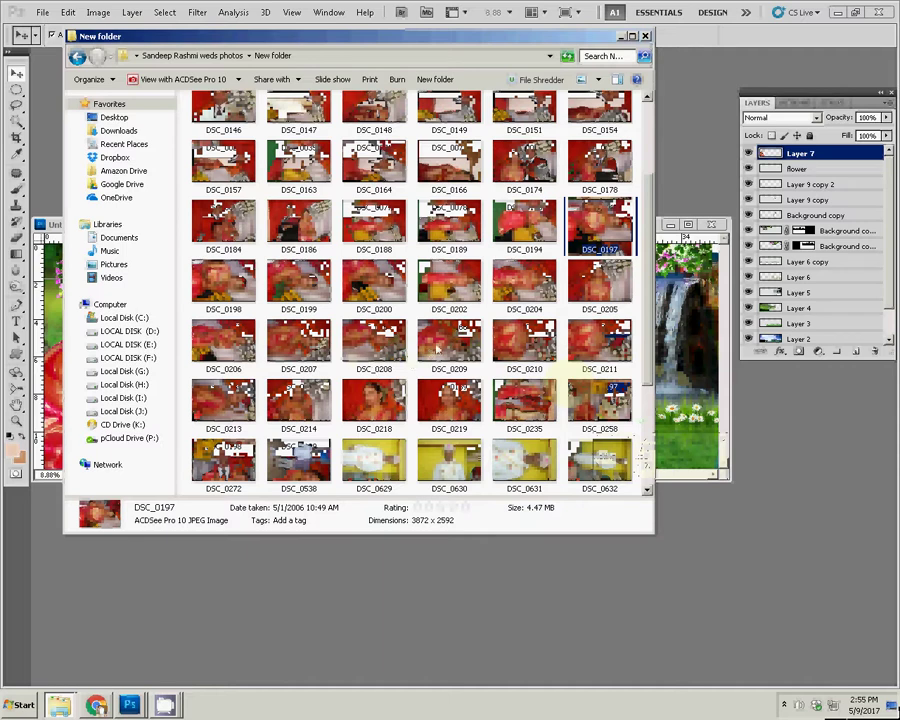
{"action": "left_click", "coordinate": [437, 348]}
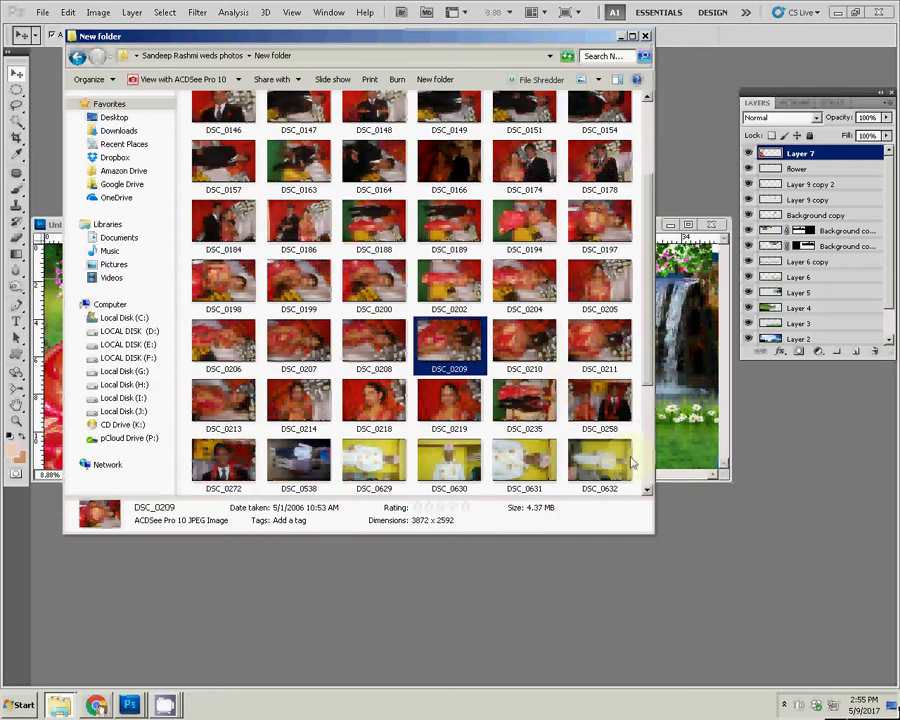
{"action": "left_click", "coordinate": [676, 455]}
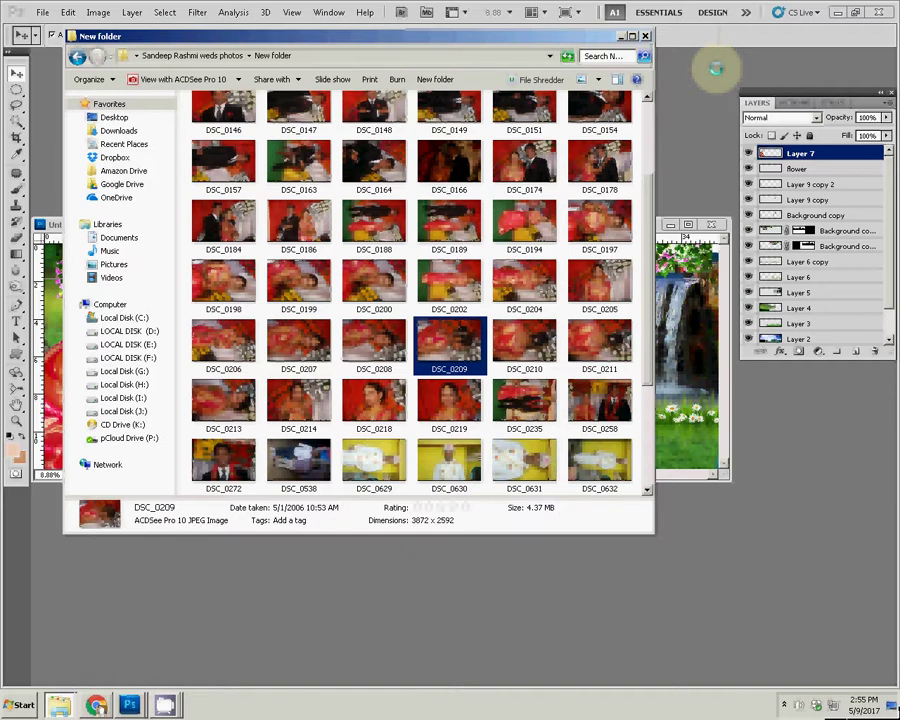
{"action": "left_click", "coordinate": [762, 101]}
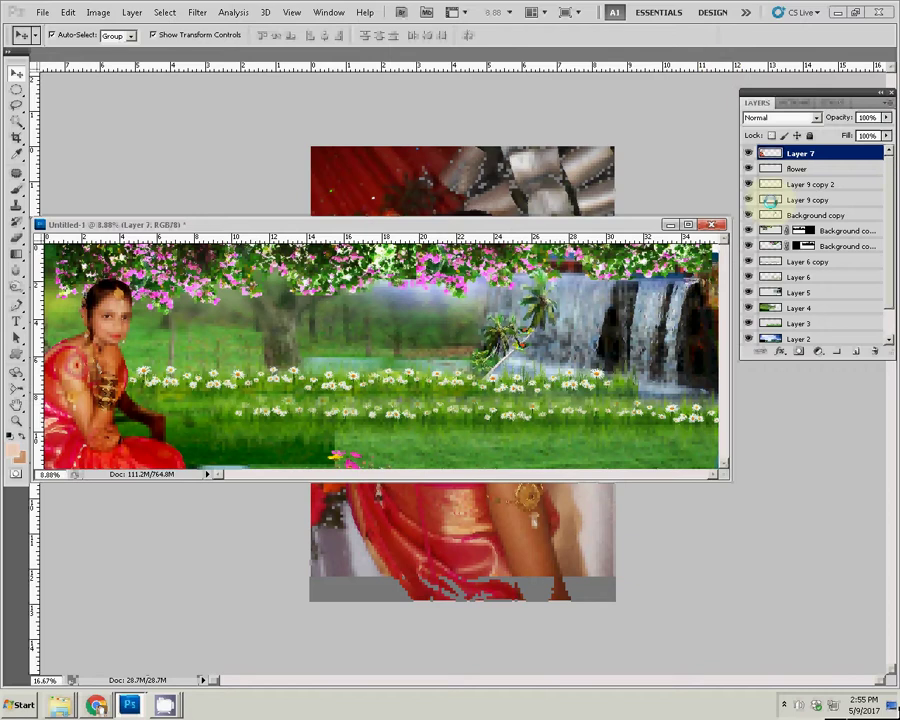
Switch to DSC_0209, zoom in on the bride's hair, and run Action 8 to begin a pen path.
{"action": "key", "text": "ctrl+Tab"}
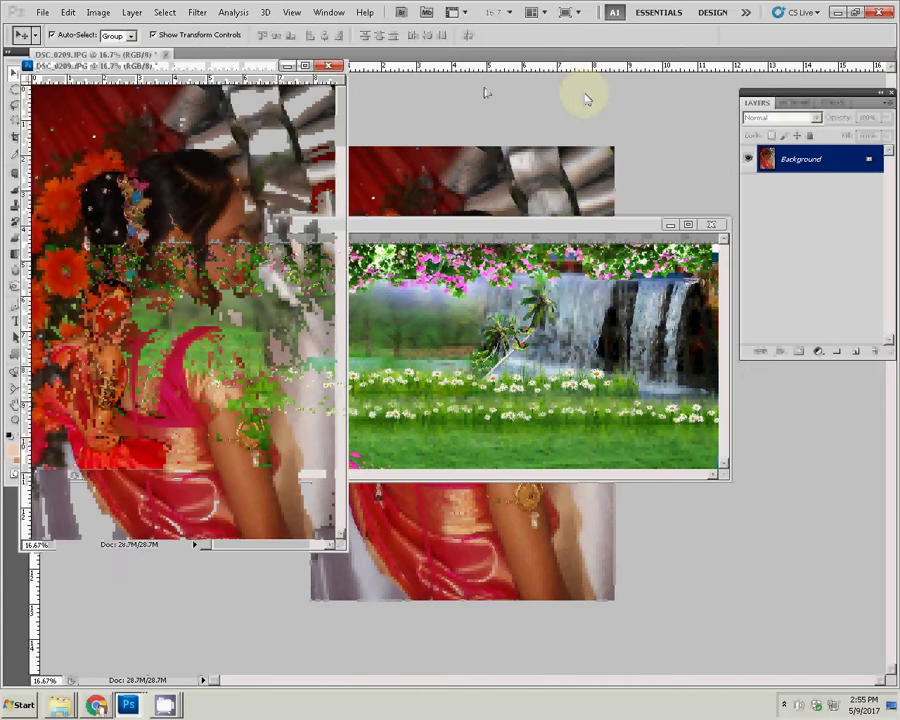
{"action": "key", "text": "z"}
{"action": "right_click", "coordinate": [230, 275]}
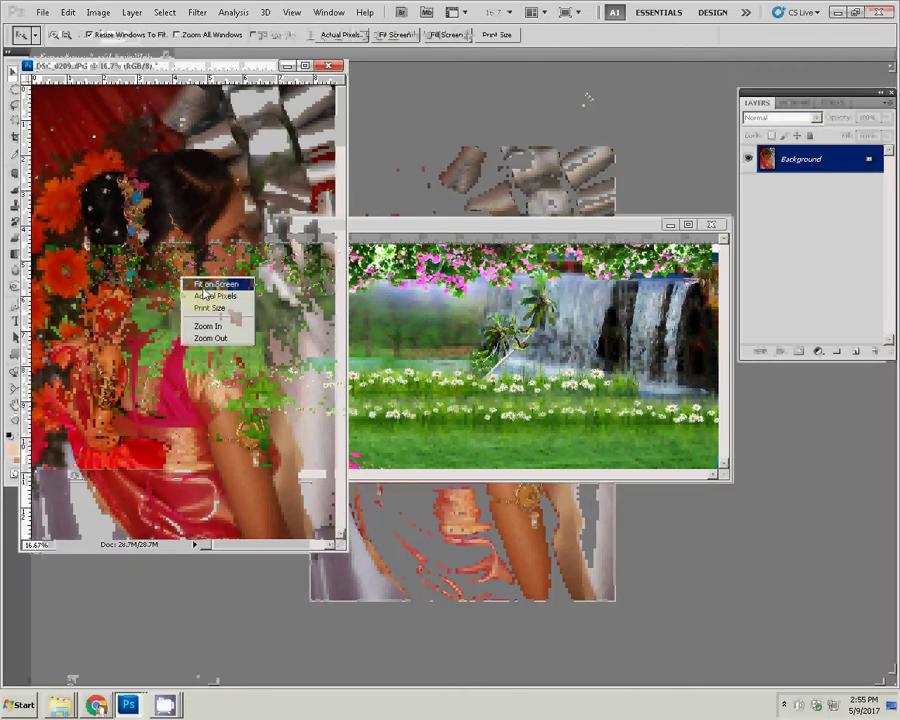
{"action": "key", "text": "Escape"}
{"action": "left_click_drag", "start_coordinate": [207, 290], "coordinate": [208, 313]}
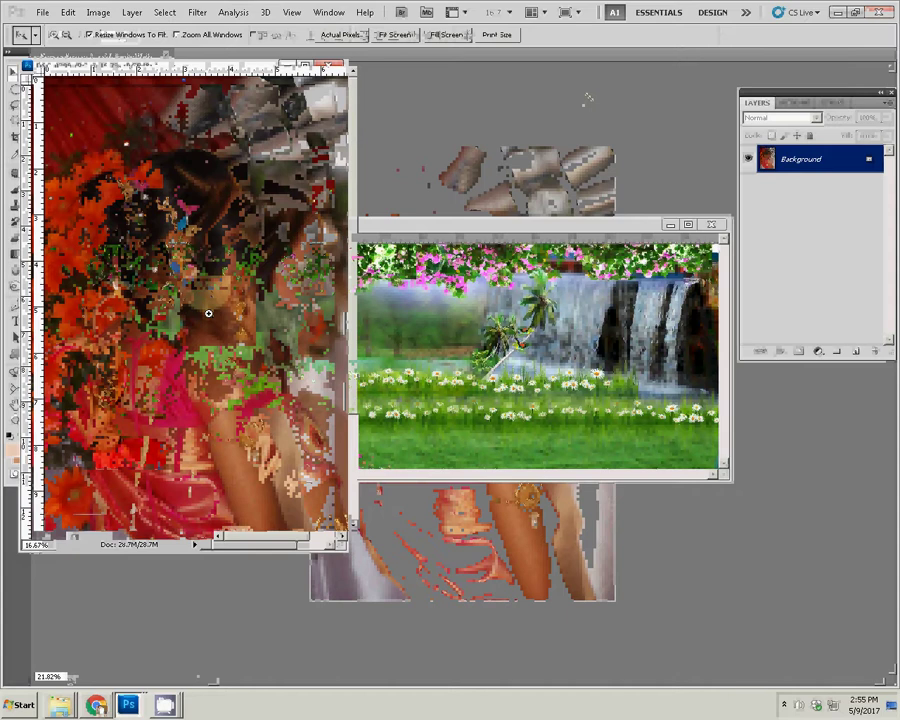
{"action": "left_click", "coordinate": [796, 104]}
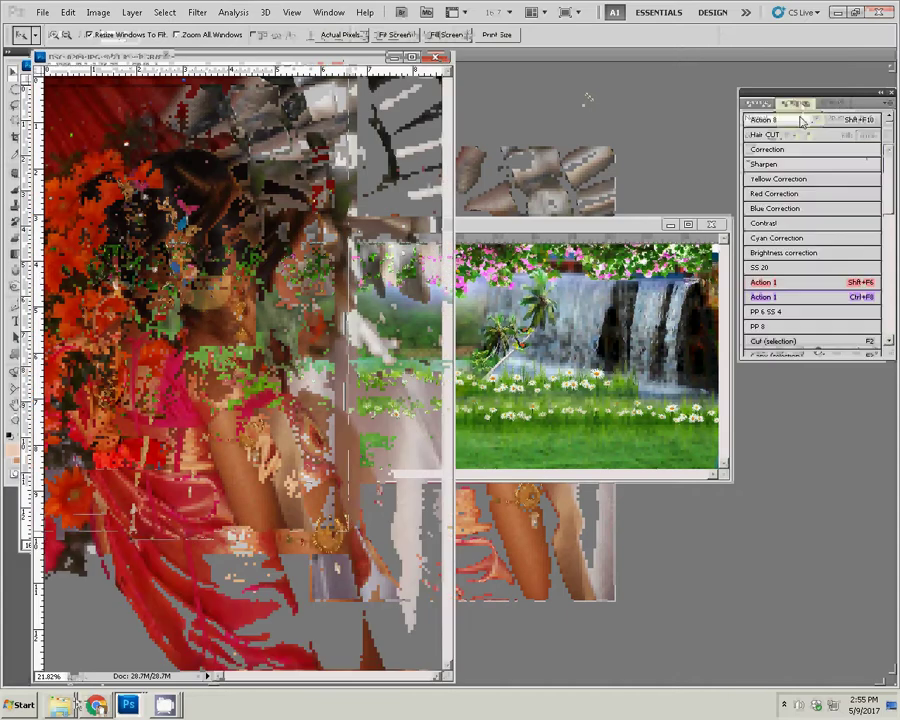
{"action": "left_click", "coordinate": [858, 120]}
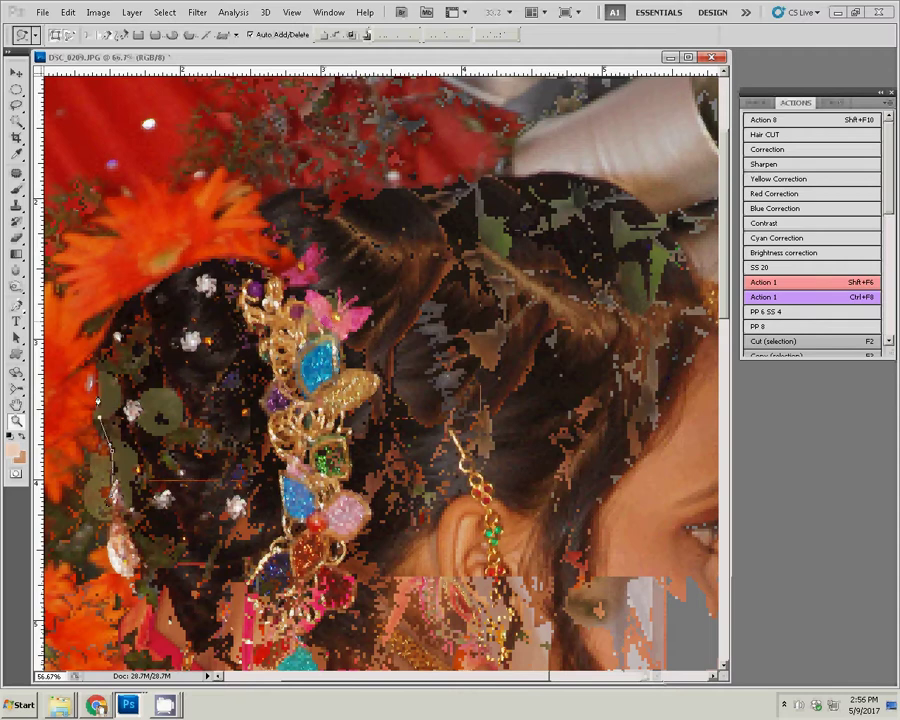
Trace the pen path up the hair's left edge, over the bun and across the hair top.
{"action": "left_click_drag", "start_coordinate": [118, 312], "coordinate": [165, 190]}
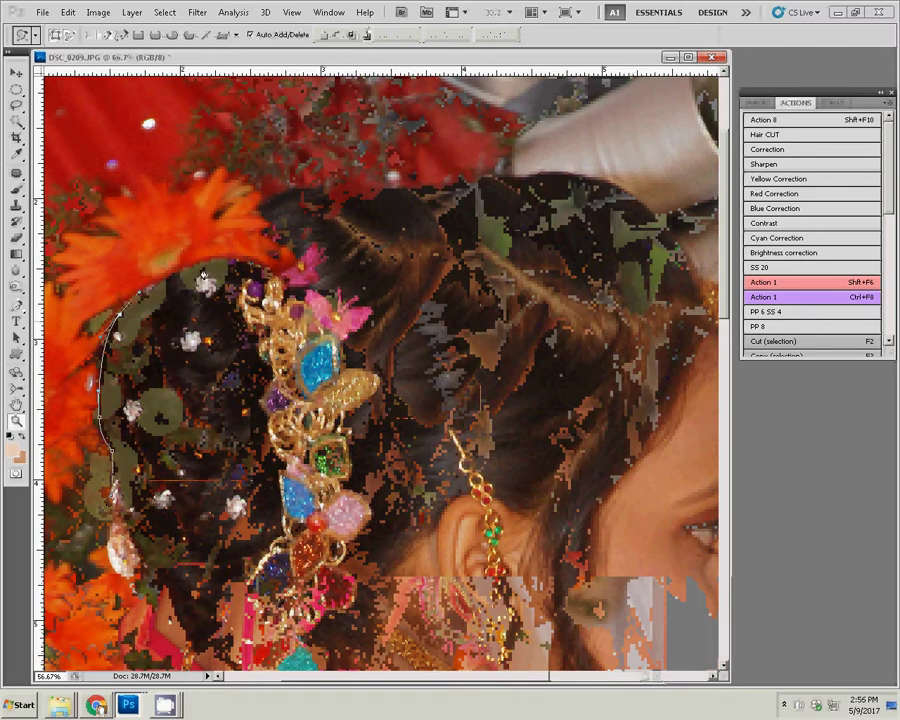
{"action": "left_click_drag", "start_coordinate": [270, 272], "coordinate": [296, 265]}
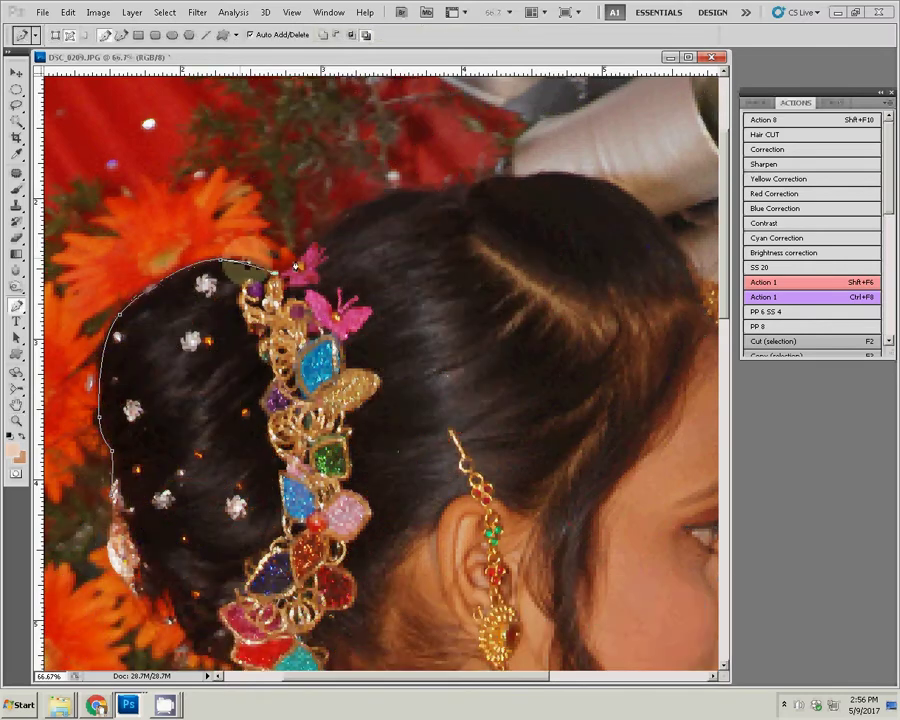
{"action": "left_click", "coordinate": [305, 249]}
{"action": "left_click", "coordinate": [357, 204]}
{"action": "left_click", "coordinate": [395, 196]}
{"action": "left_click", "coordinate": [437, 191]}
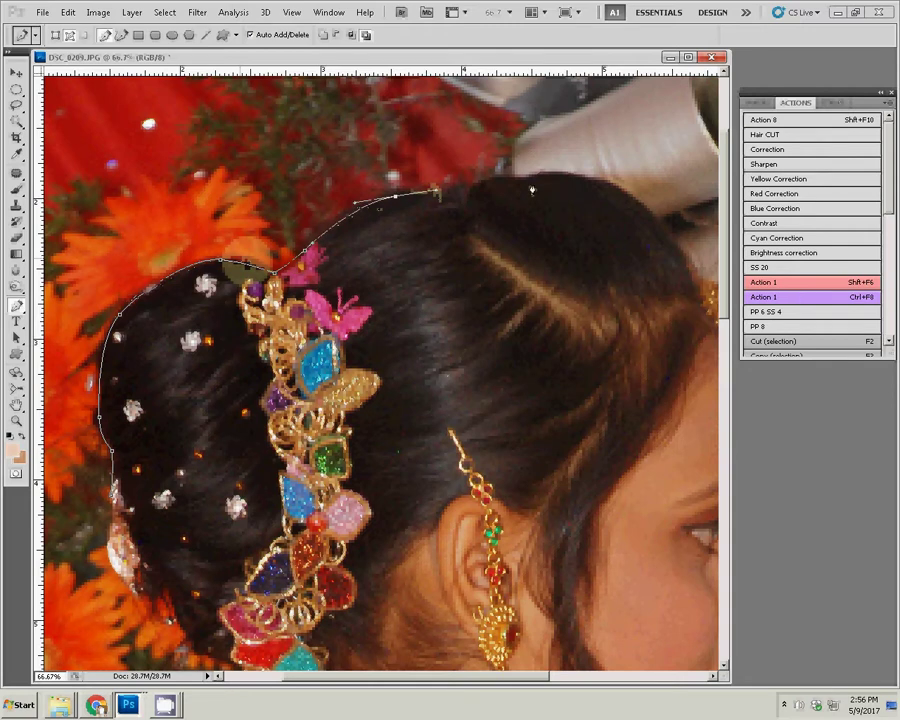
{"action": "left_click", "coordinate": [471, 185]}
{"action": "left_click_drag", "start_coordinate": [524, 178], "coordinate": [571, 167]}
Pan to the bride's face and extend the path down the jewellery and along the lip edge.
{"action": "key", "text": "v"}
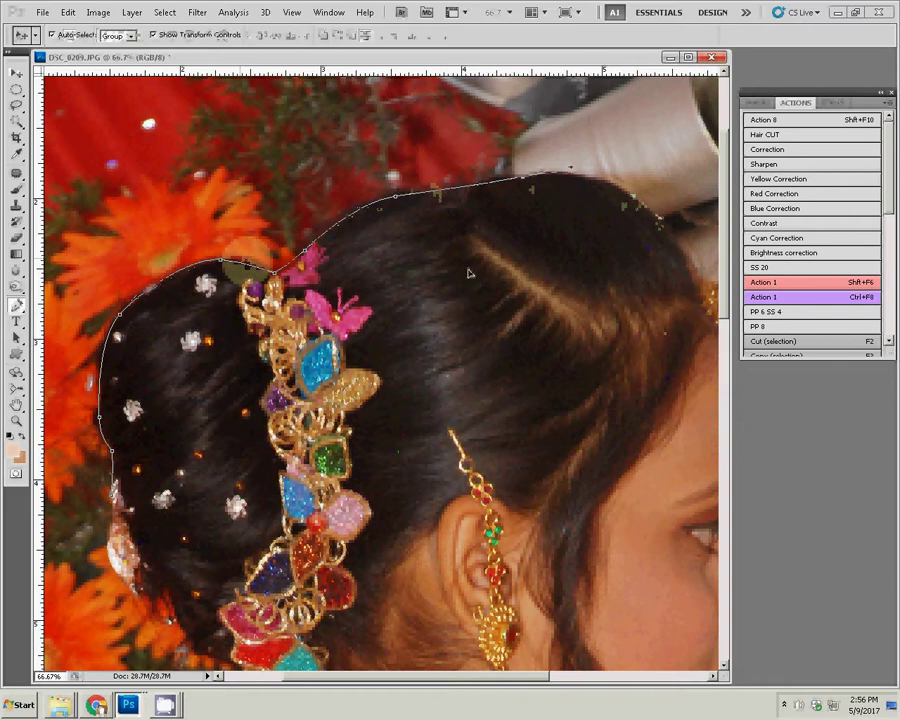
{"action": "left_click", "coordinate": [587, 325]}
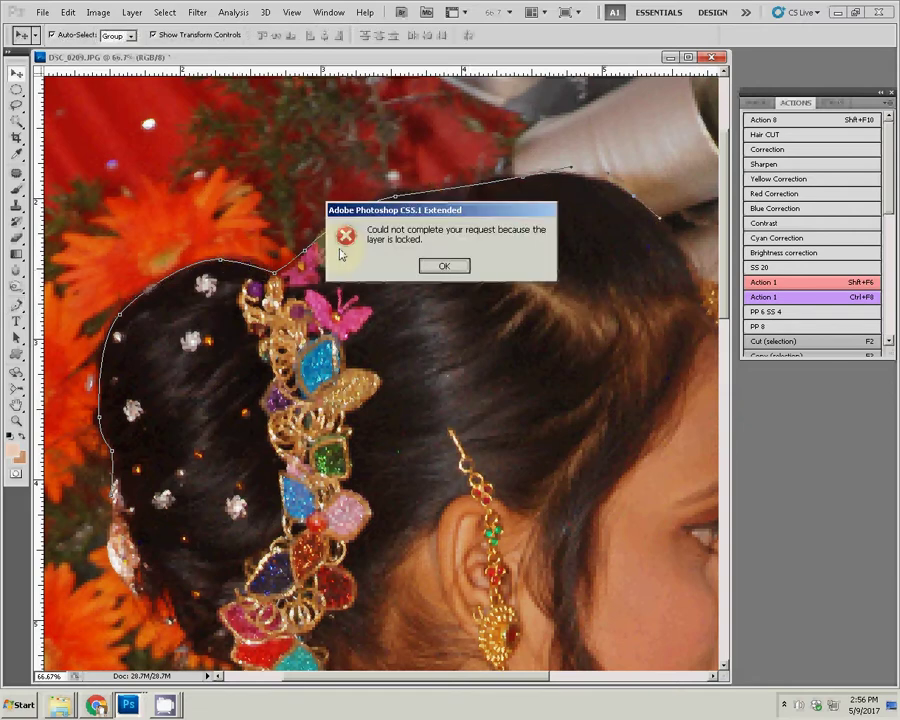
{"action": "left_click", "coordinate": [452, 265]}
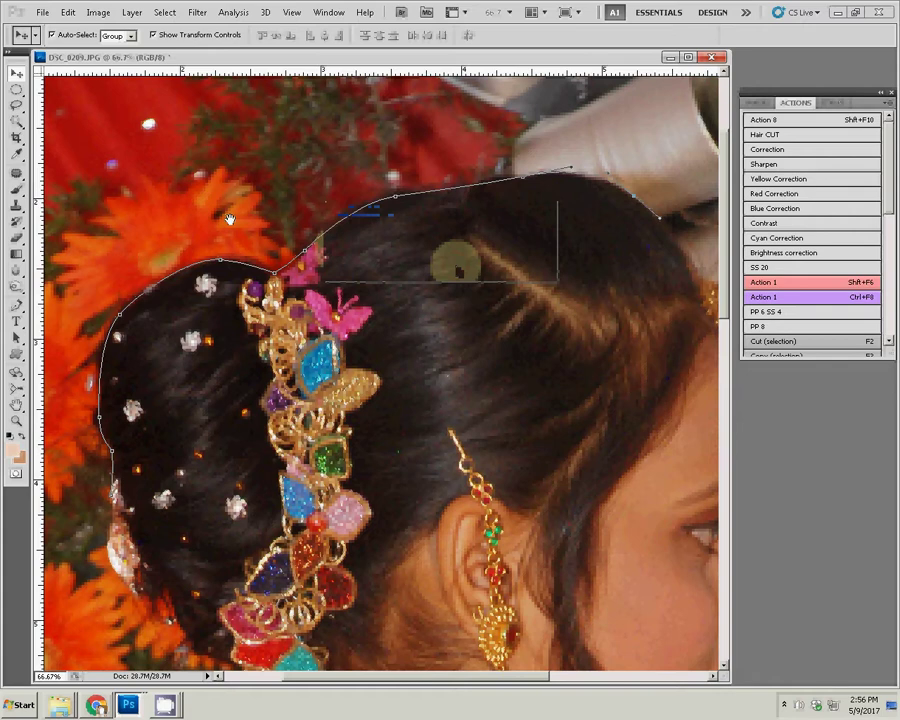
{"action": "scroll", "coordinate": [229, 219], "scroll_direction": "right", "scroll_amount": 5}
{"action": "left_click_drag", "start_coordinate": [229, 219], "coordinate": [340, 170]}
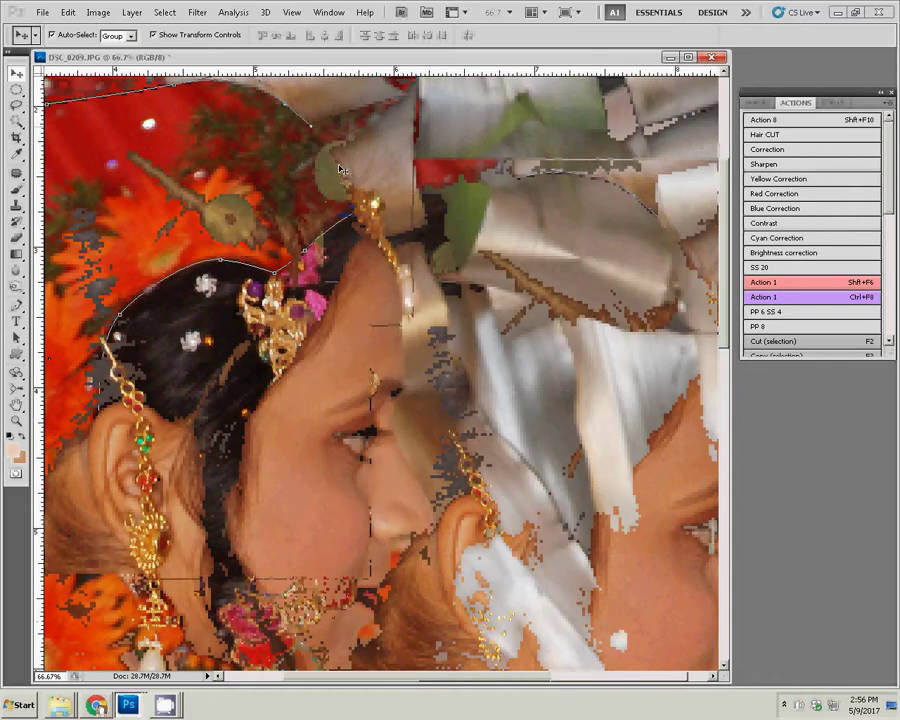
{"action": "key", "text": "p"}
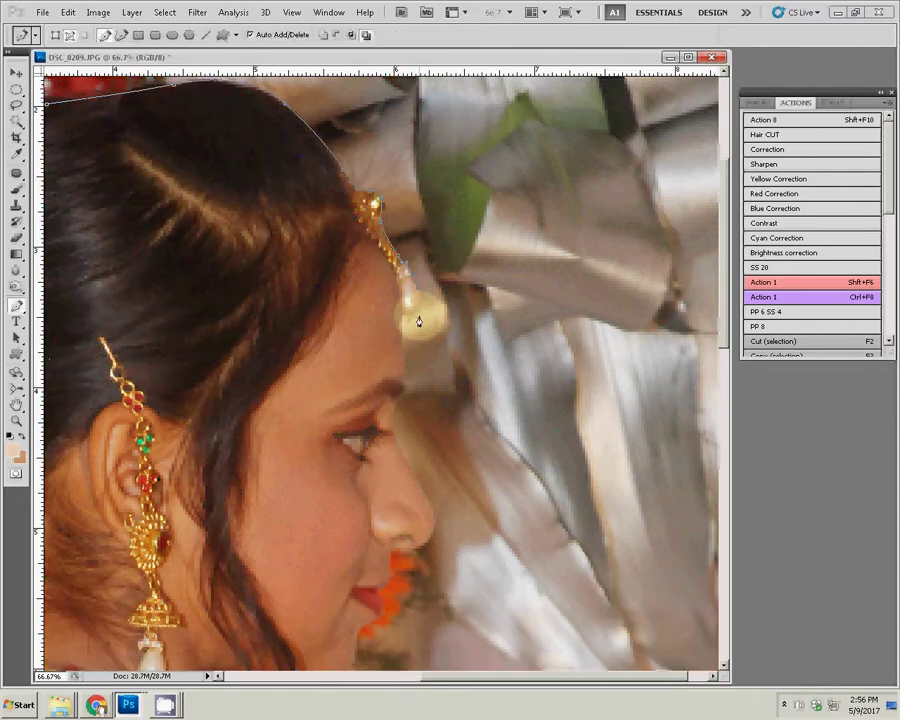
{"action": "left_click", "coordinate": [405, 316]}
{"action": "key", "text": "ctrl+plus"}
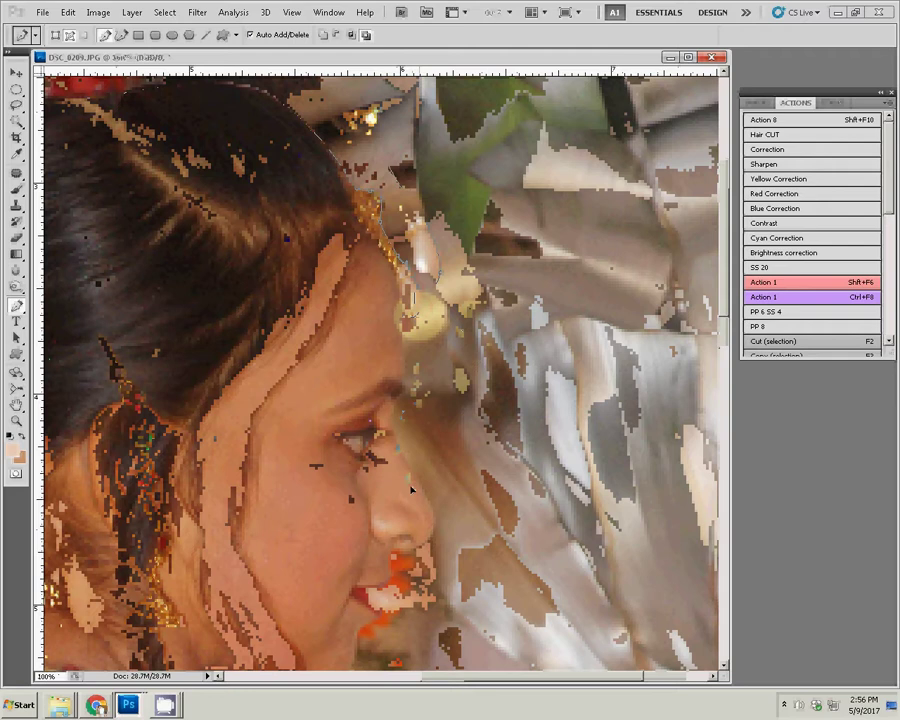
{"action": "left_click_drag", "start_coordinate": [413, 493], "coordinate": [456, 270]}
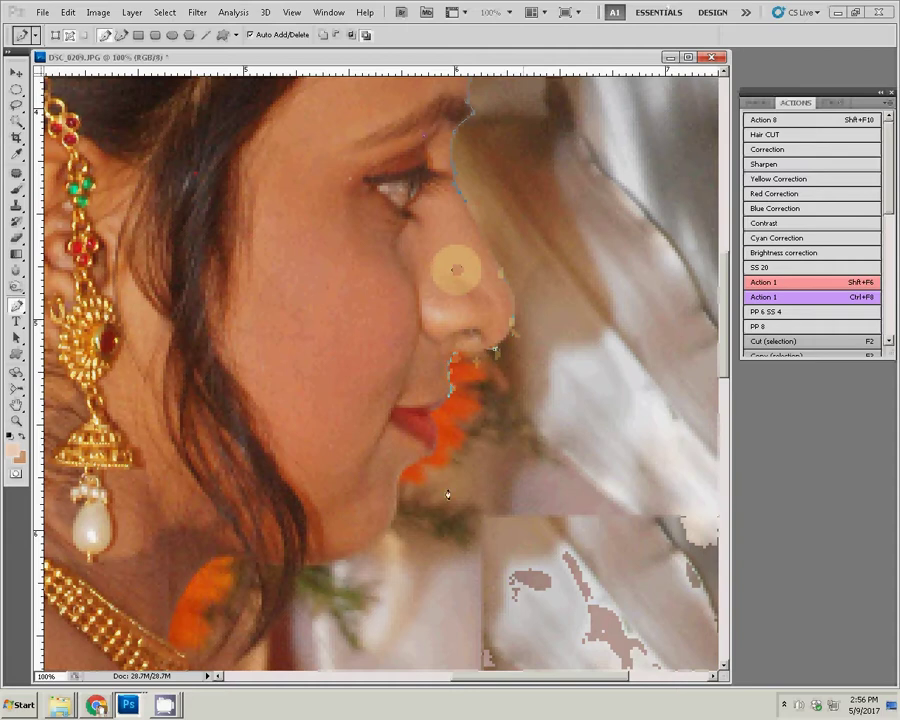
{"action": "left_click_drag", "start_coordinate": [446, 411], "coordinate": [432, 458]}
Continue the pen path down the lips and along the arm edge.
{"action": "left_click", "coordinate": [396, 482]}
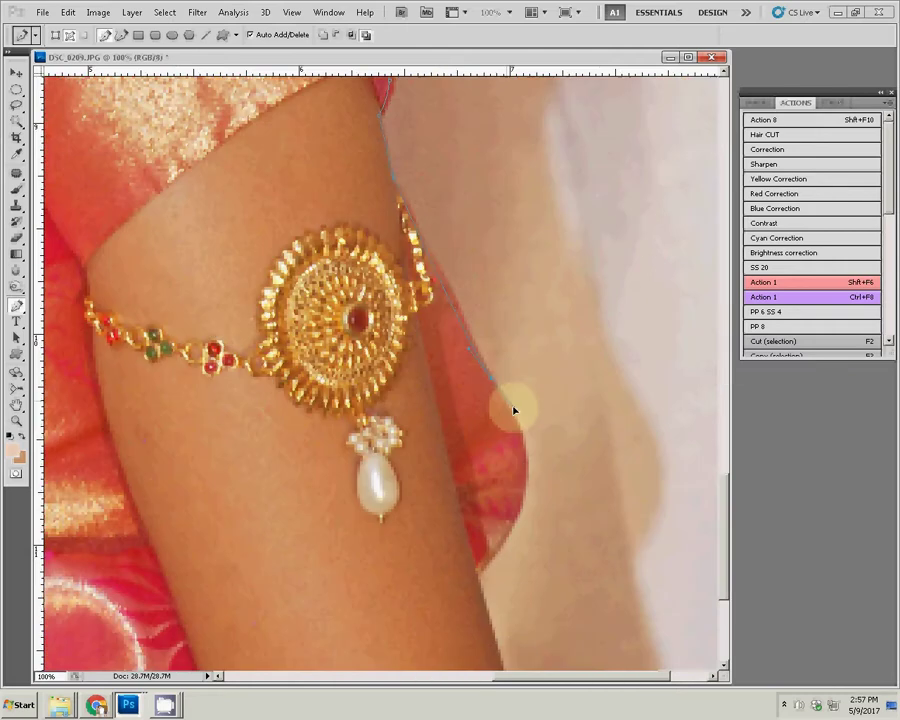
{"action": "left_click", "coordinate": [535, 448]}
{"action": "left_click", "coordinate": [526, 479]}
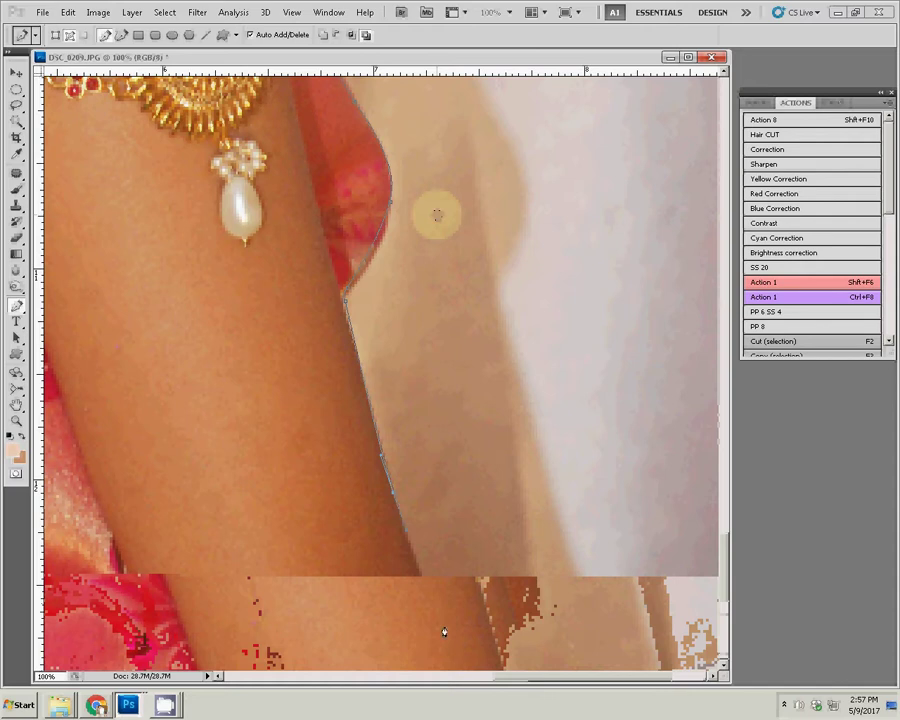
{"action": "left_click", "coordinate": [444, 632]}
{"action": "left_click_drag", "start_coordinate": [444, 632], "coordinate": [459, 665]}
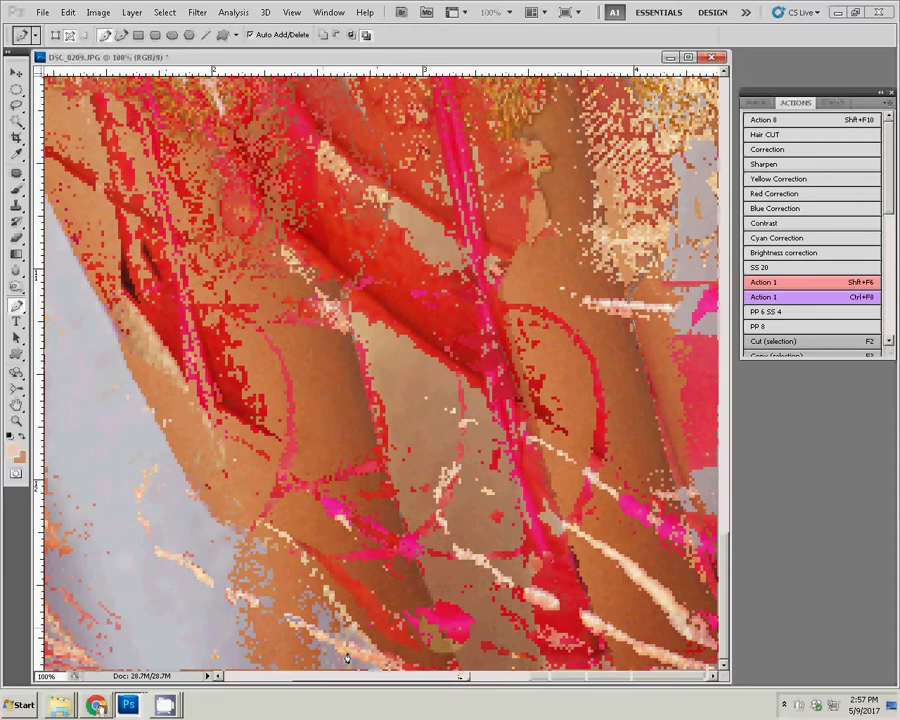
Outline the saree's outer edge and the shoulder, curving up toward the hair ornament.
{"action": "left_click", "coordinate": [170, 440]}
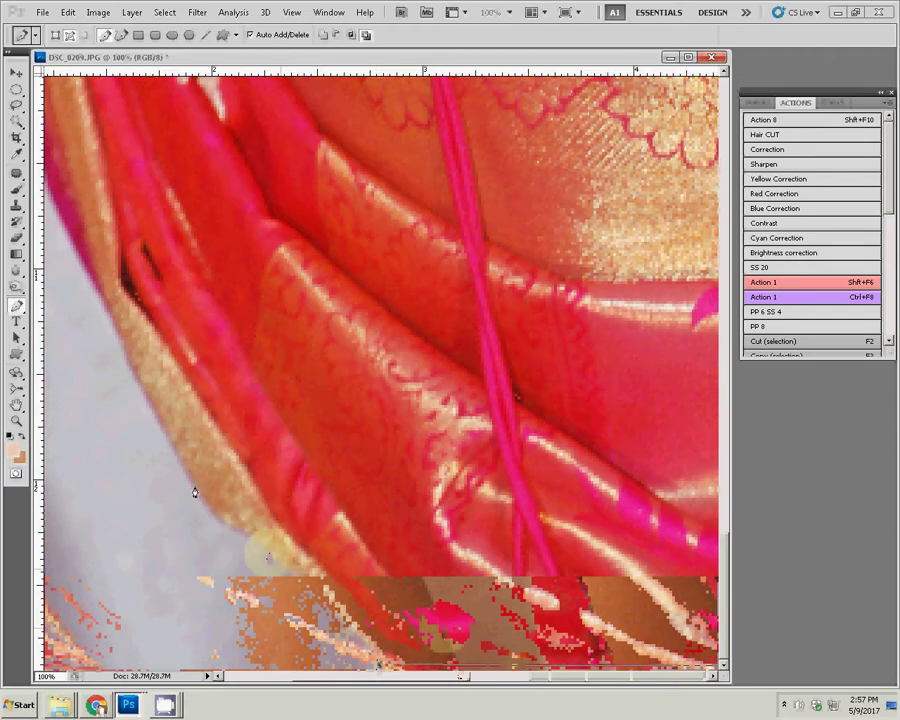
{"action": "left_click_drag", "start_coordinate": [110, 285], "coordinate": [370, 484]}
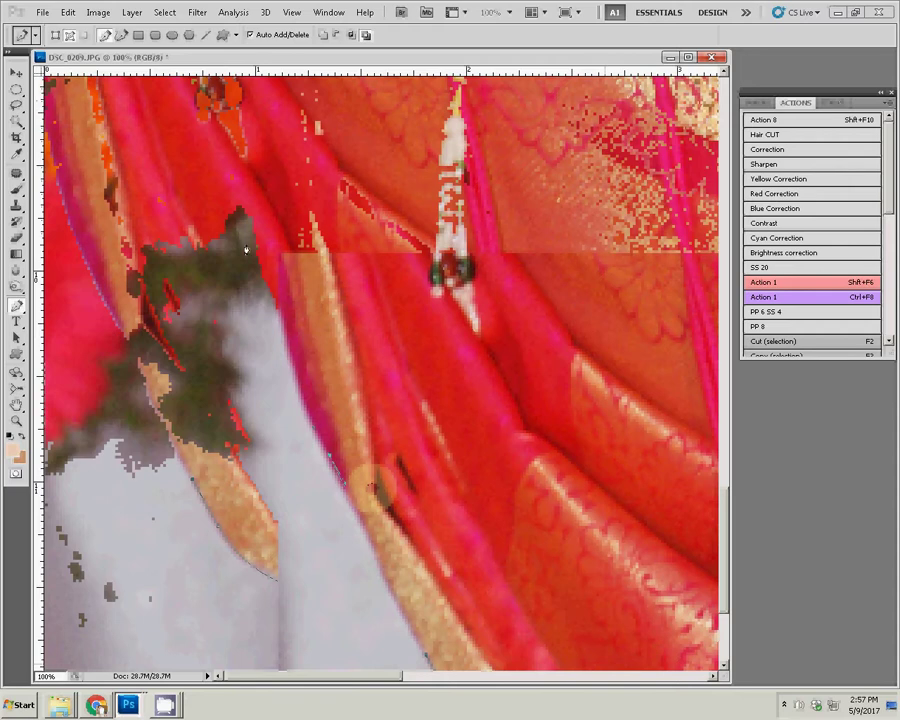
{"action": "left_click", "coordinate": [250, 212]}
{"action": "left_click_drag", "start_coordinate": [270, 127], "coordinate": [291, 366]}
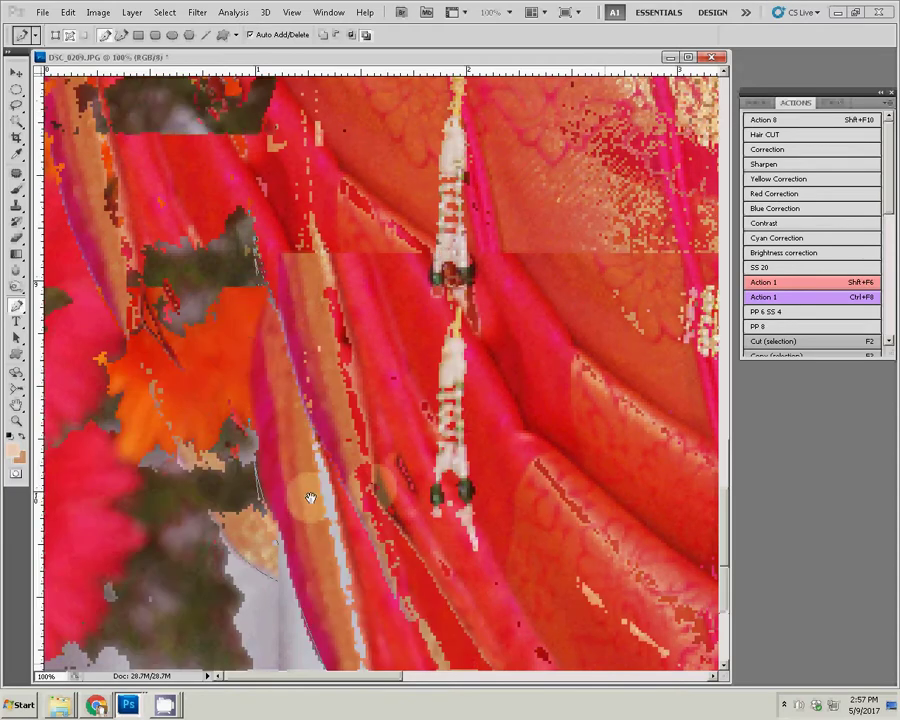
{"action": "left_click", "coordinate": [279, 382]}
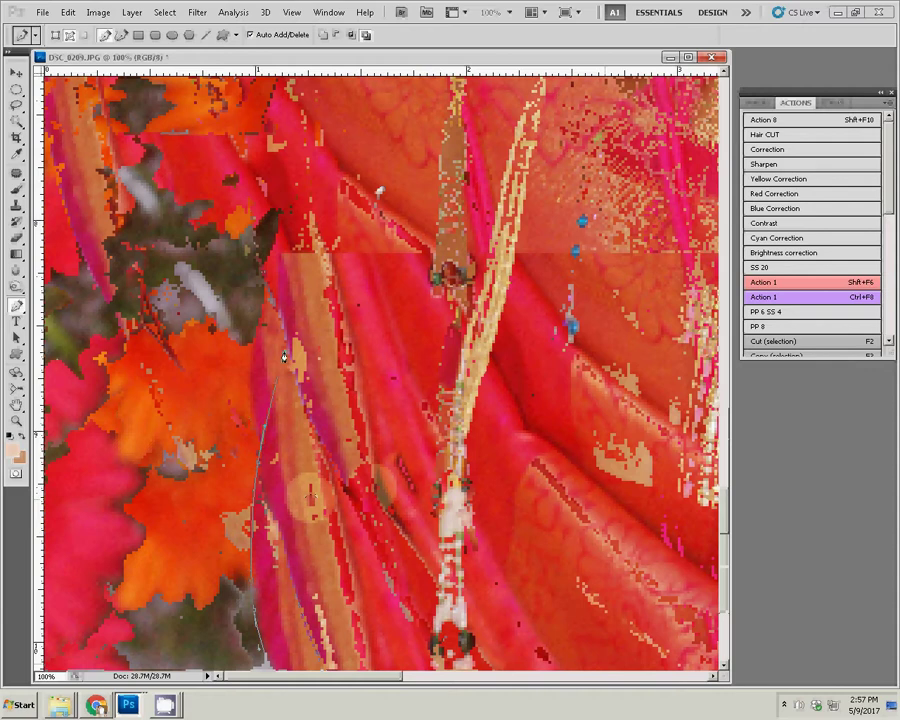
{"action": "left_click_drag", "start_coordinate": [284, 356], "coordinate": [265, 514]}
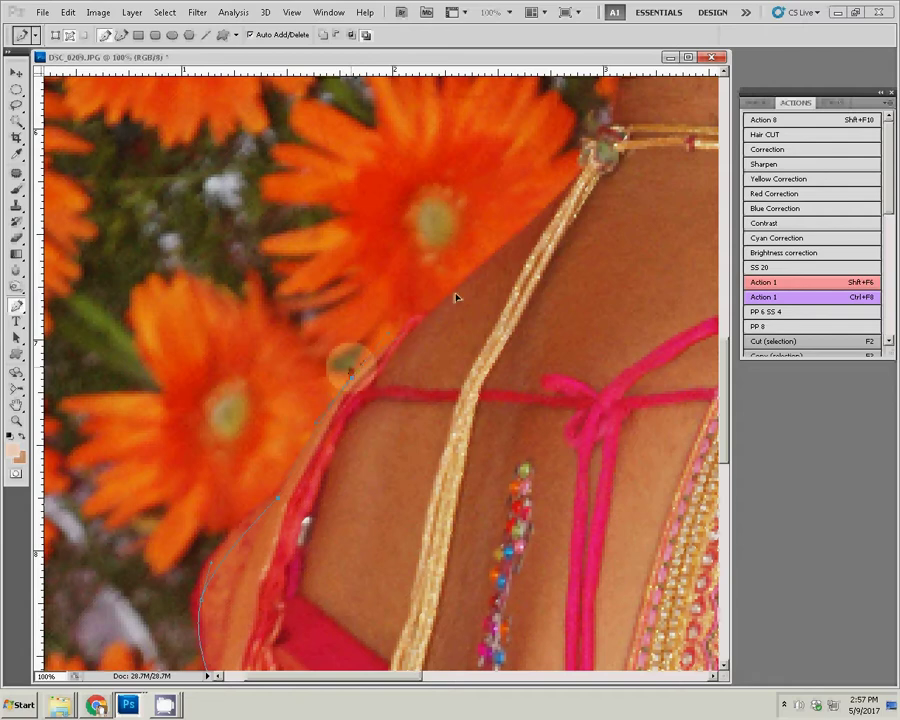
{"action": "left_click_drag", "start_coordinate": [456, 292], "coordinate": [508, 243]}
{"action": "left_click_drag", "start_coordinate": [380, 469], "coordinate": [367, 494]}
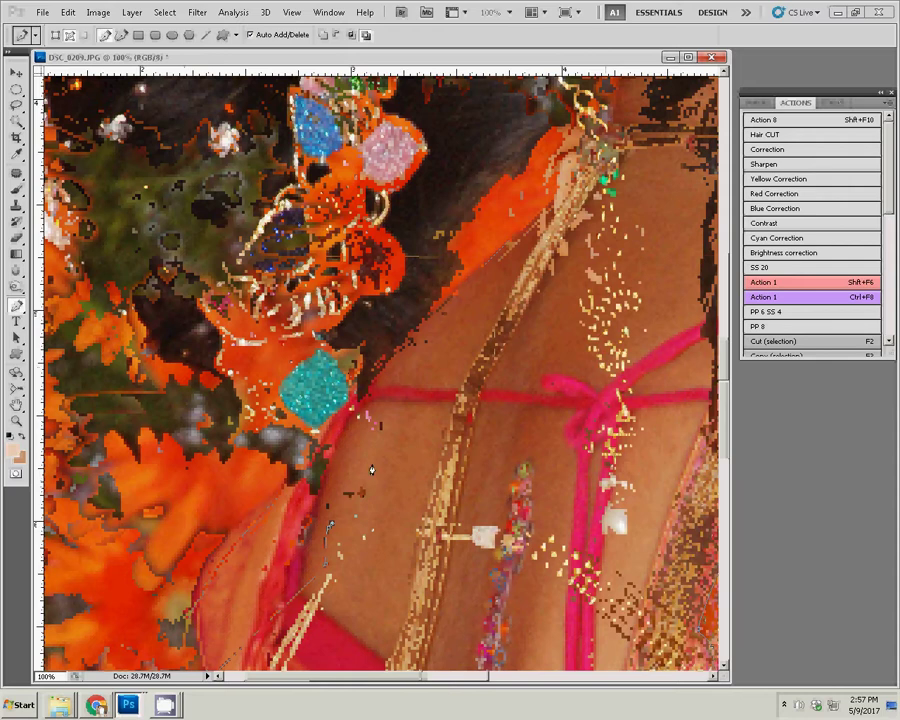
{"action": "left_click_drag", "start_coordinate": [371, 469], "coordinate": [362, 425]}
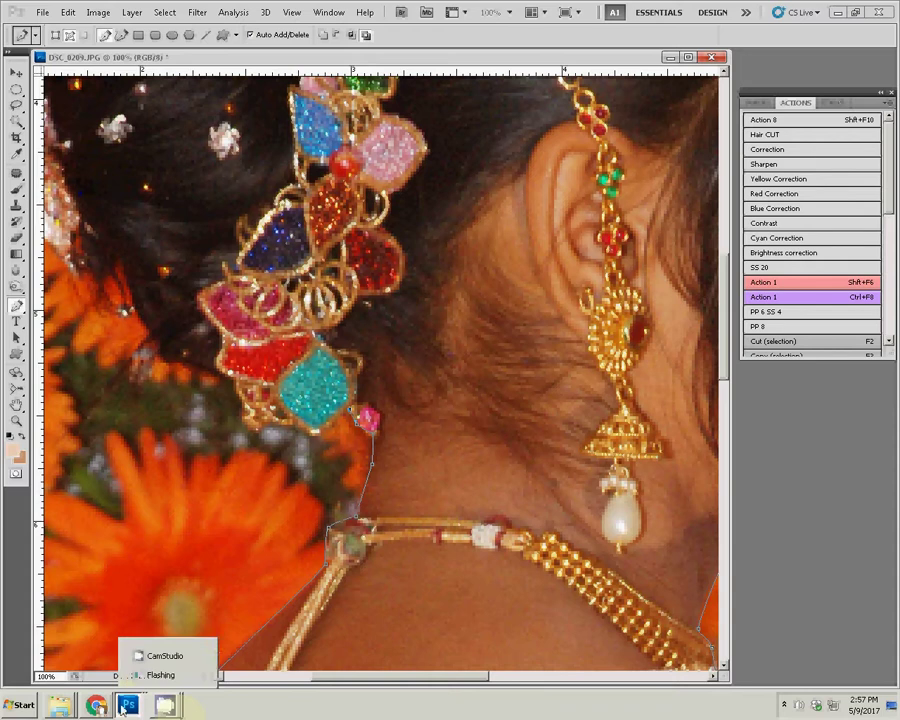
Pause the YouTube video in Chrome, then outline around the teal jewel and up the hair's edge.
{"action": "left_click", "coordinate": [87, 677]}
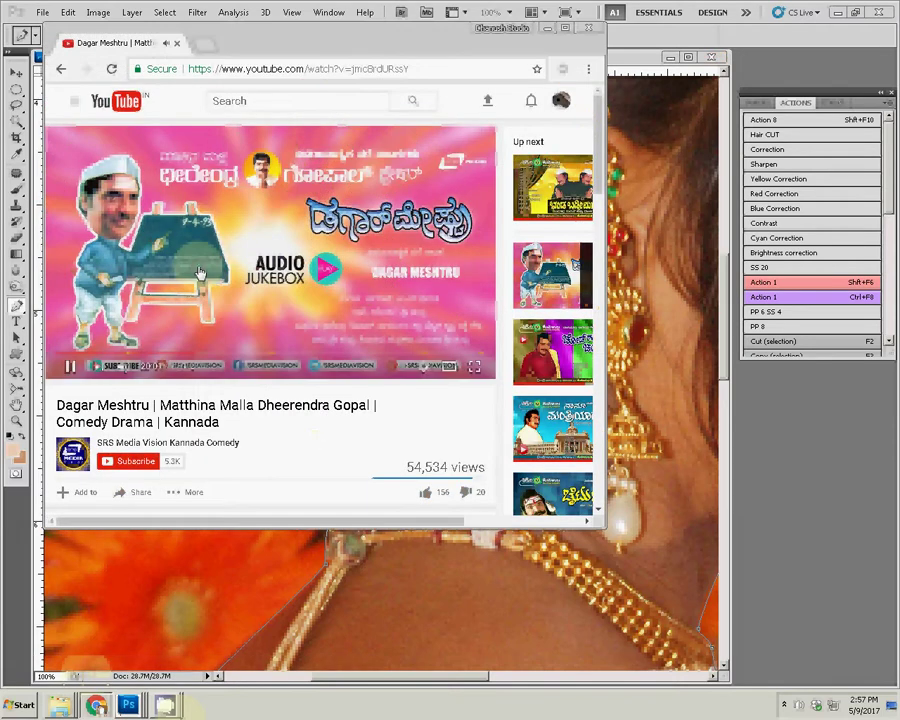
{"action": "left_click", "coordinate": [200, 273]}
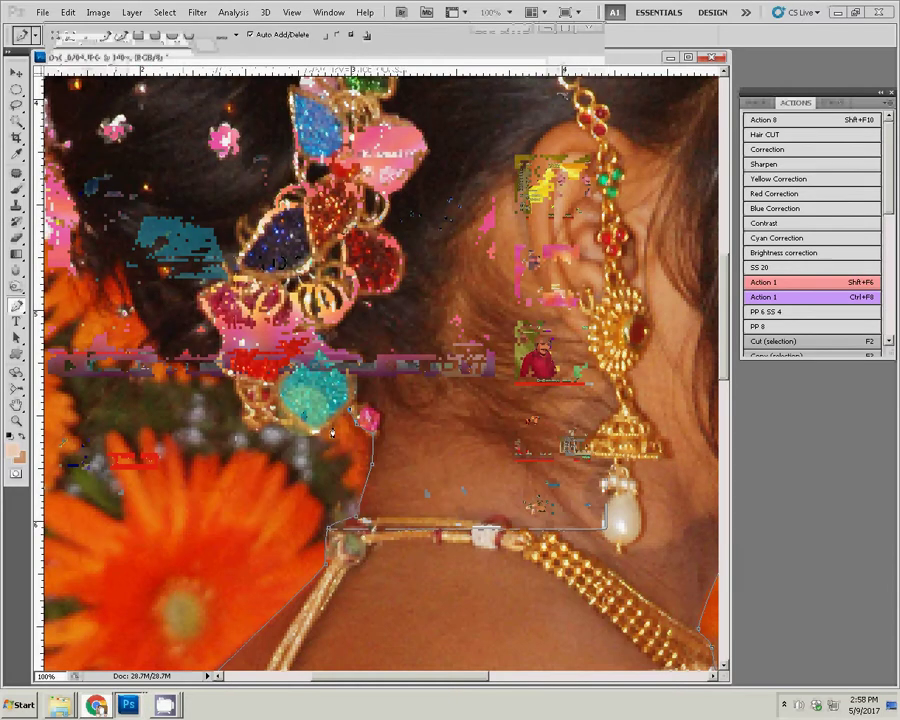
{"action": "left_click", "coordinate": [241, 418]}
{"action": "left_click", "coordinate": [218, 337]}
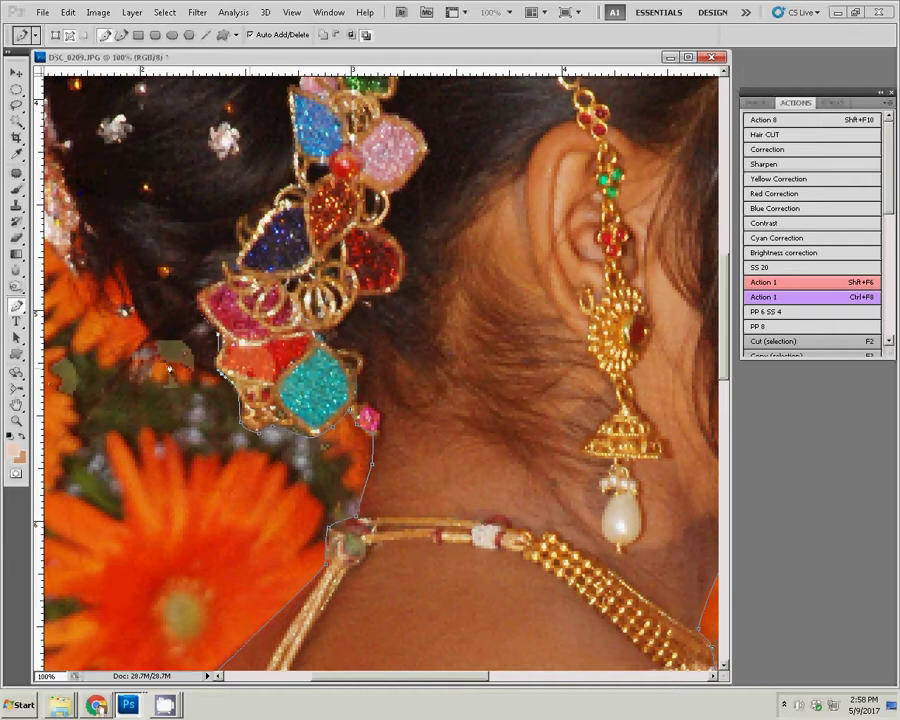
{"action": "left_click", "coordinate": [161, 355]}
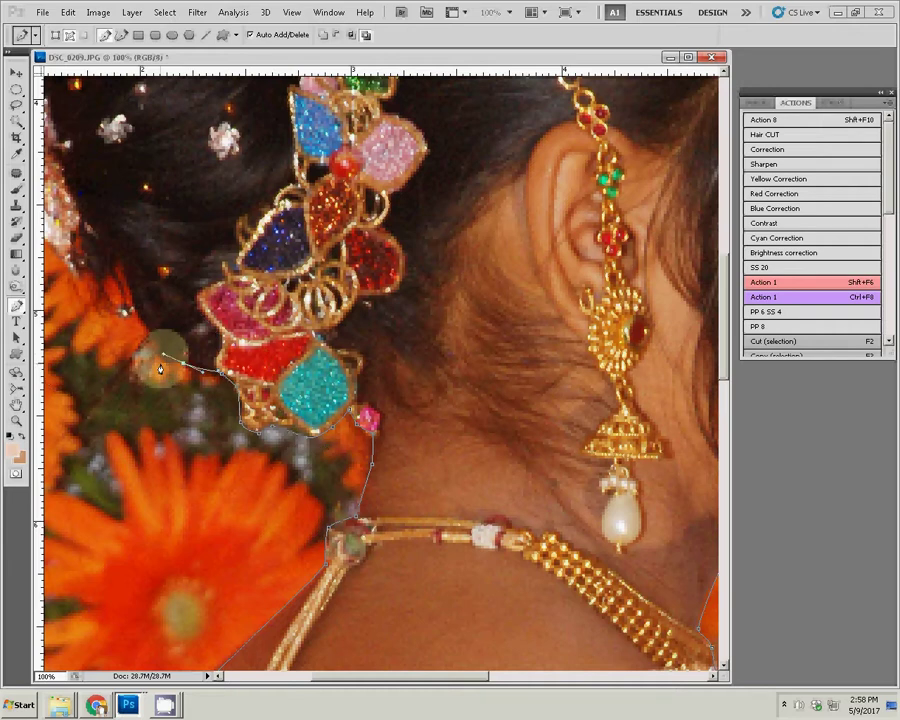
{"action": "left_click_drag", "start_coordinate": [158, 370], "coordinate": [316, 426]}
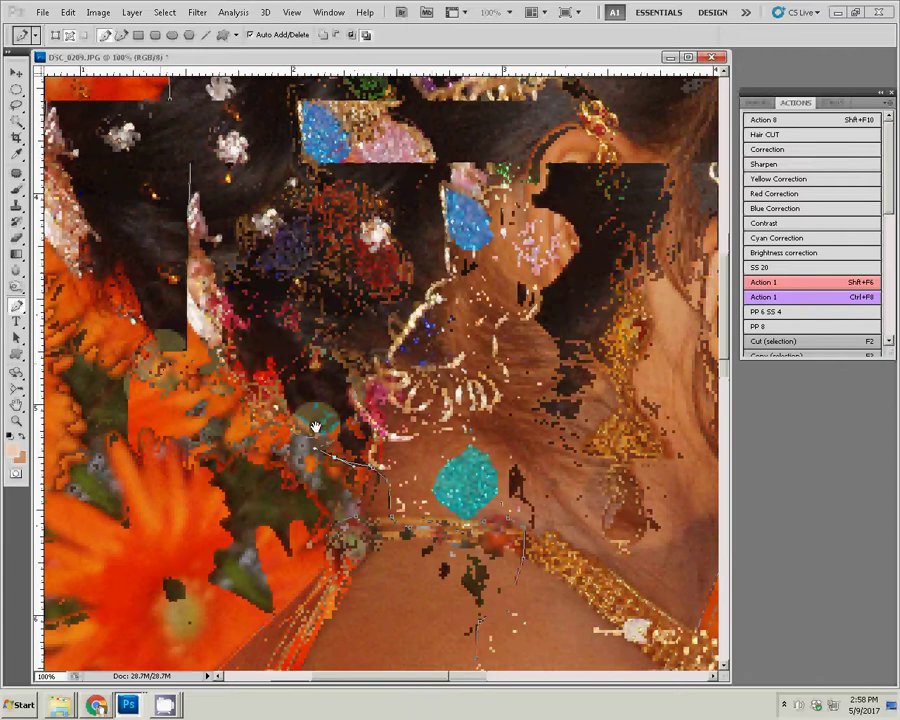
{"action": "left_click", "coordinate": [208, 300]}
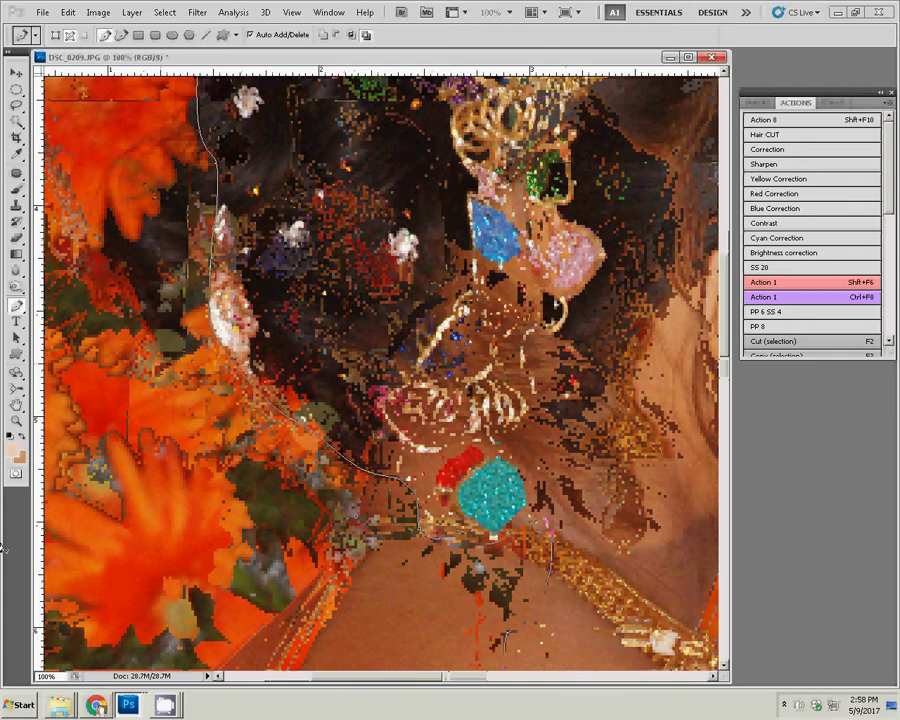
Convert the bride's path into a selection and feather its edge.
{"action": "right_click", "coordinate": [404, 230]}
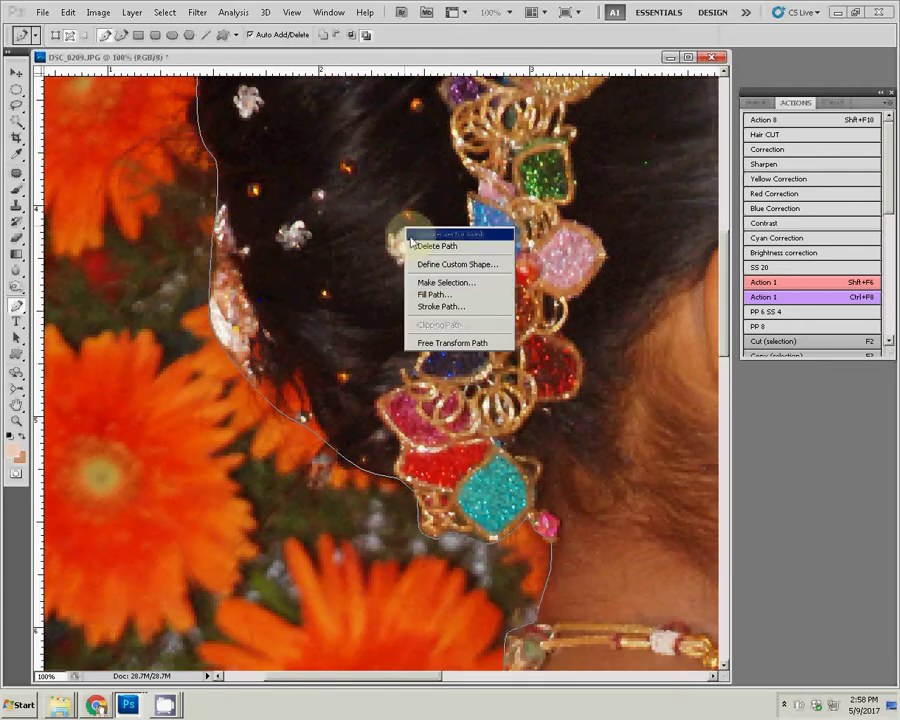
{"action": "left_click", "coordinate": [431, 284]}
{"action": "left_click", "coordinate": [514, 208]}
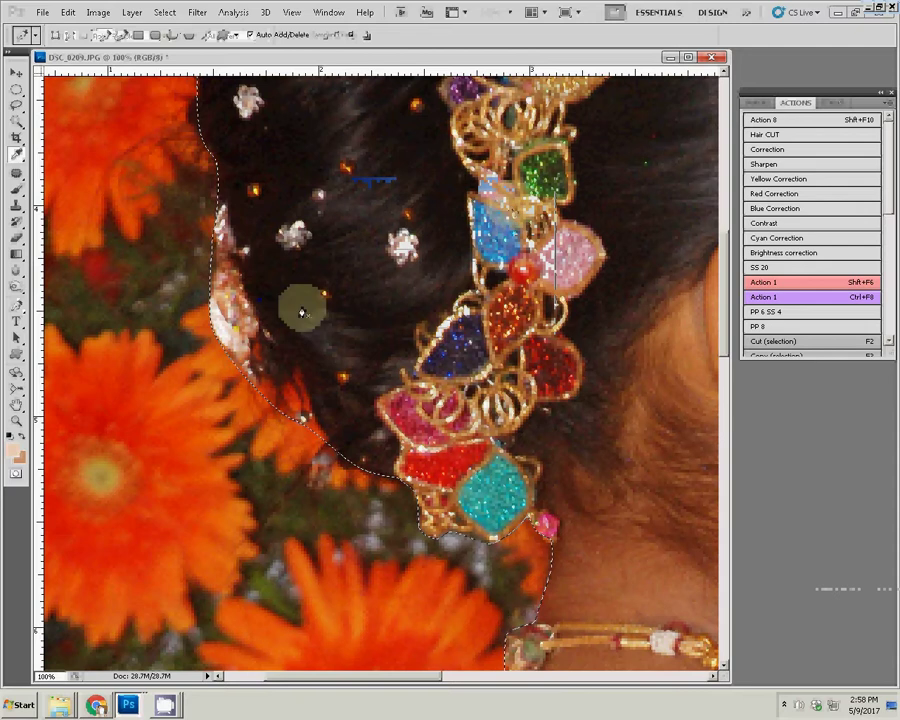
{"action": "key", "text": "m"}
{"action": "right_click", "coordinate": [374, 325]}
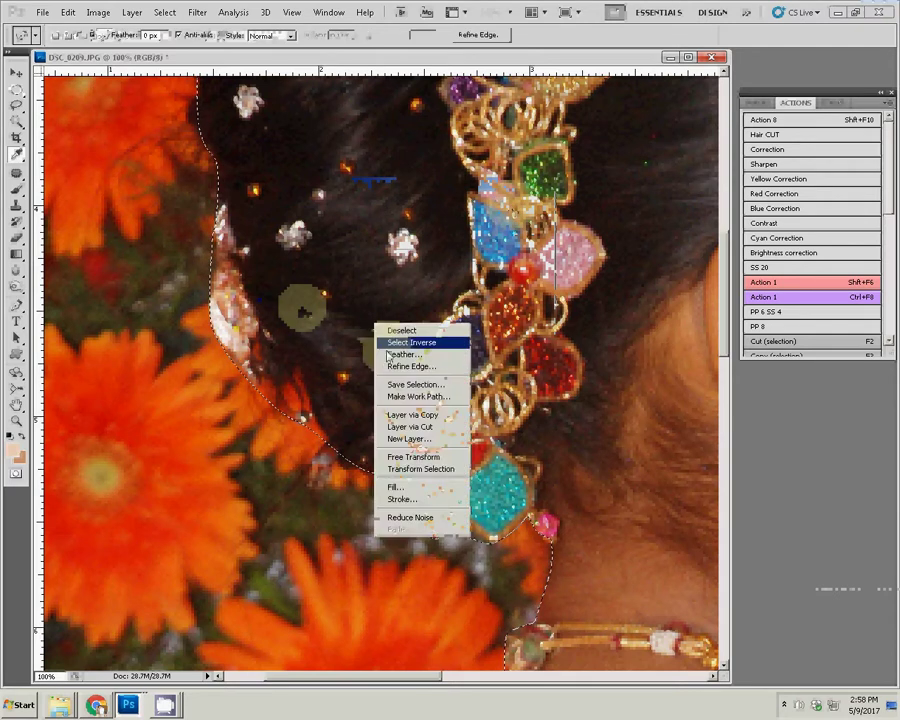
{"action": "left_click", "coordinate": [398, 354]}
{"action": "left_click", "coordinate": [514, 236]}
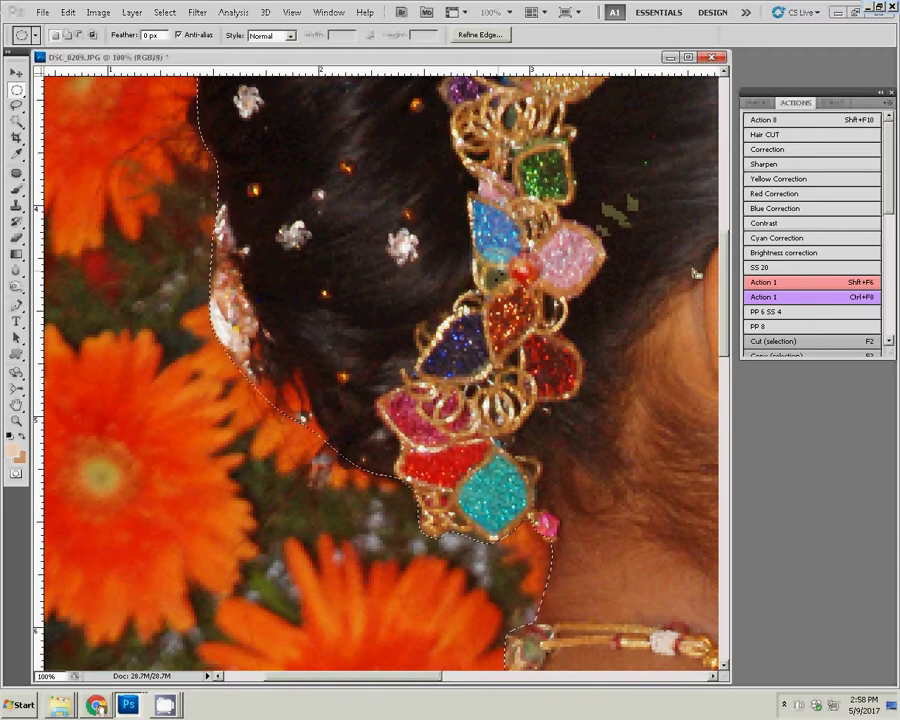
Copy the feathered bride onto a new Layer 1 and fit the photo on screen.
{"action": "key", "text": "F2"}
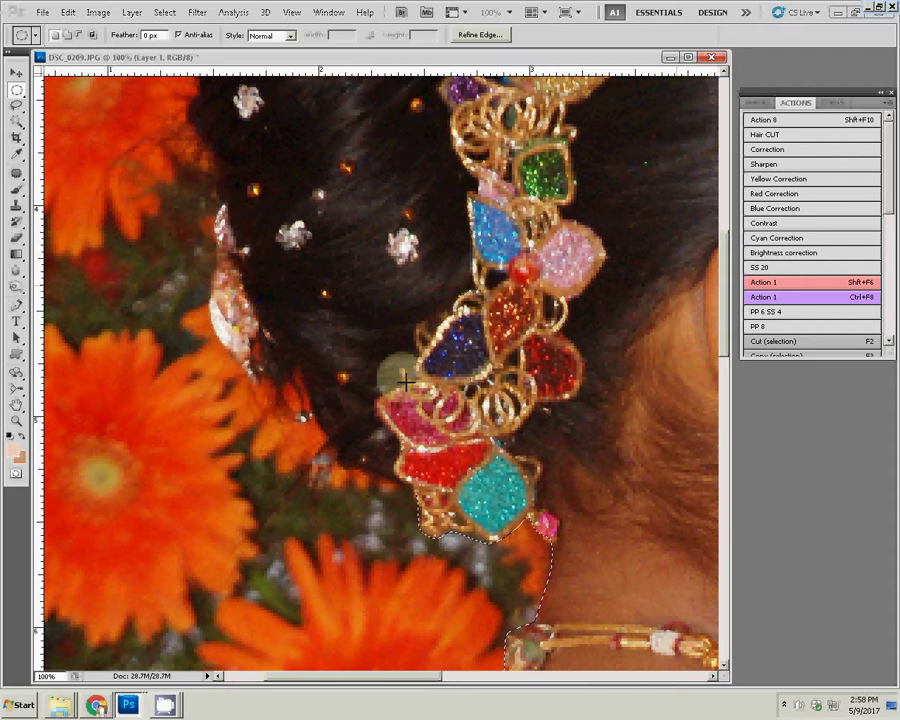
{"action": "key", "text": "z"}
{"action": "right_click", "coordinate": [340, 325]}
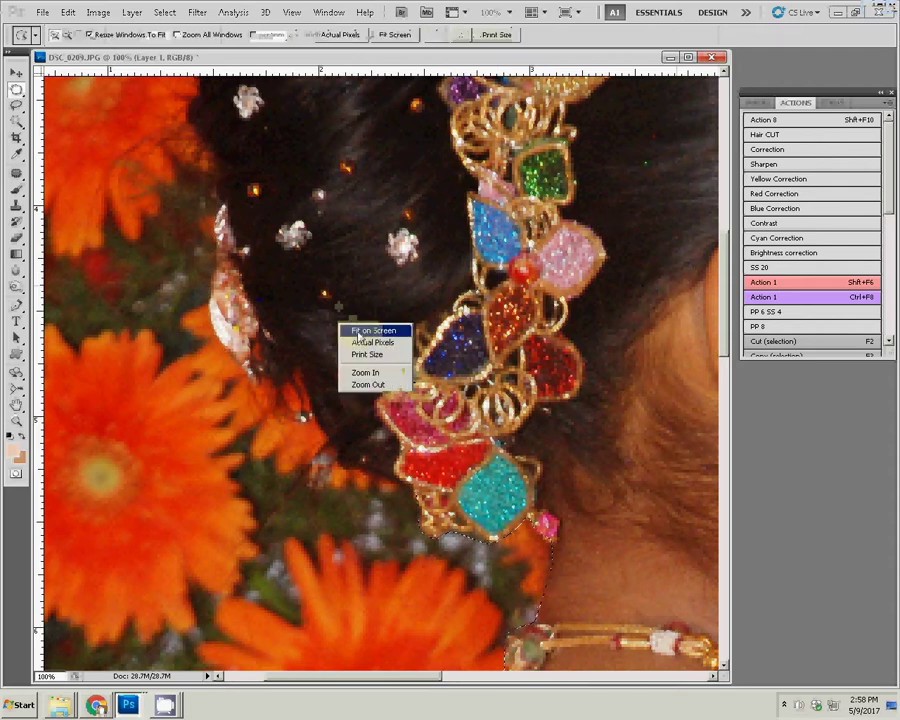
{"action": "left_click", "coordinate": [355, 332]}
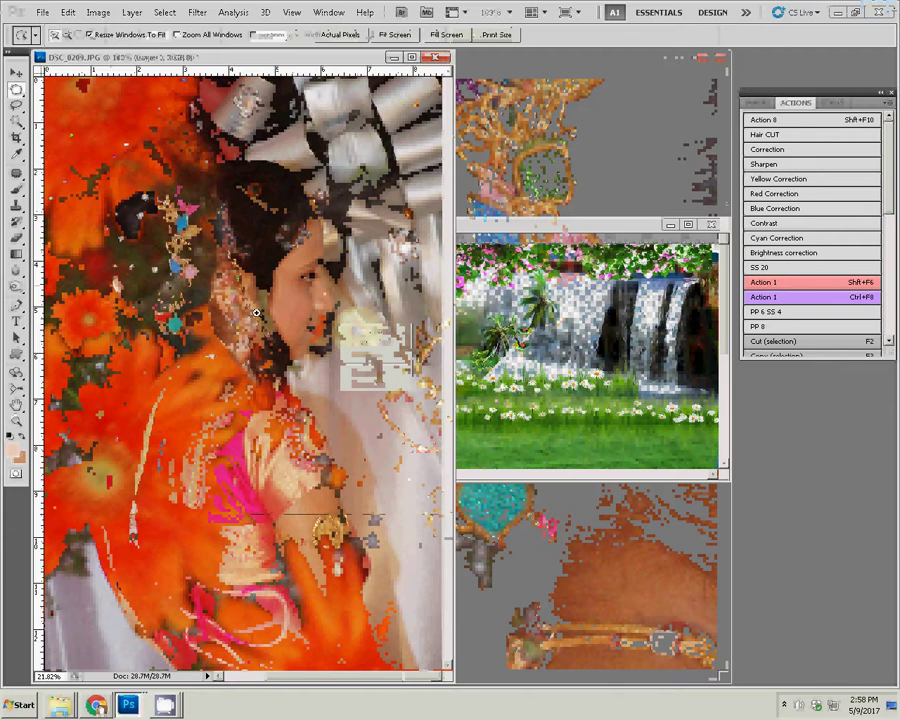
{"action": "key", "text": "v"}
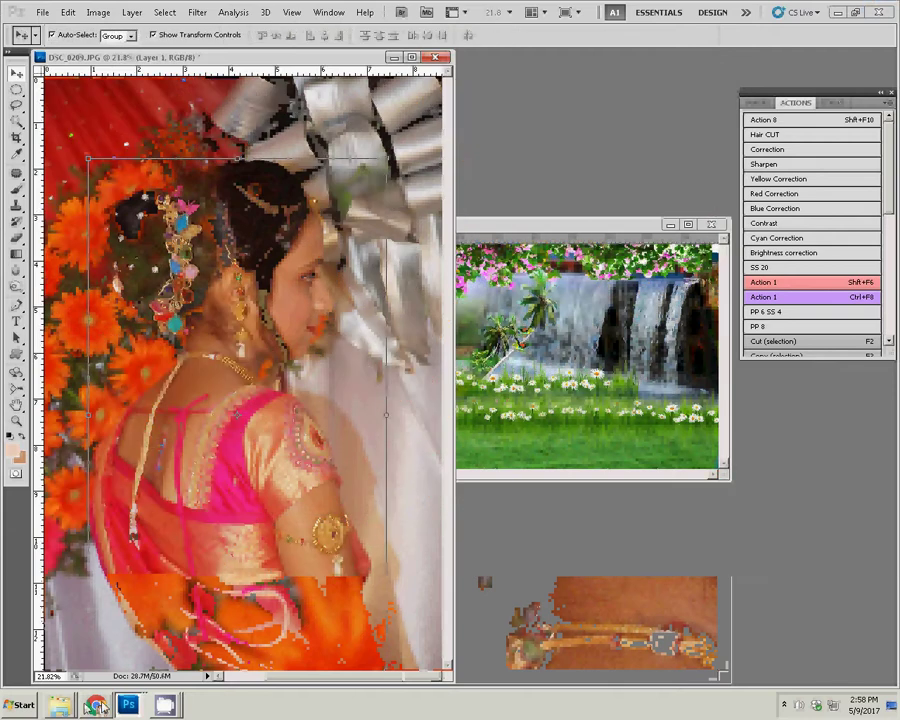
{"action": "left_click", "coordinate": [97, 705]}
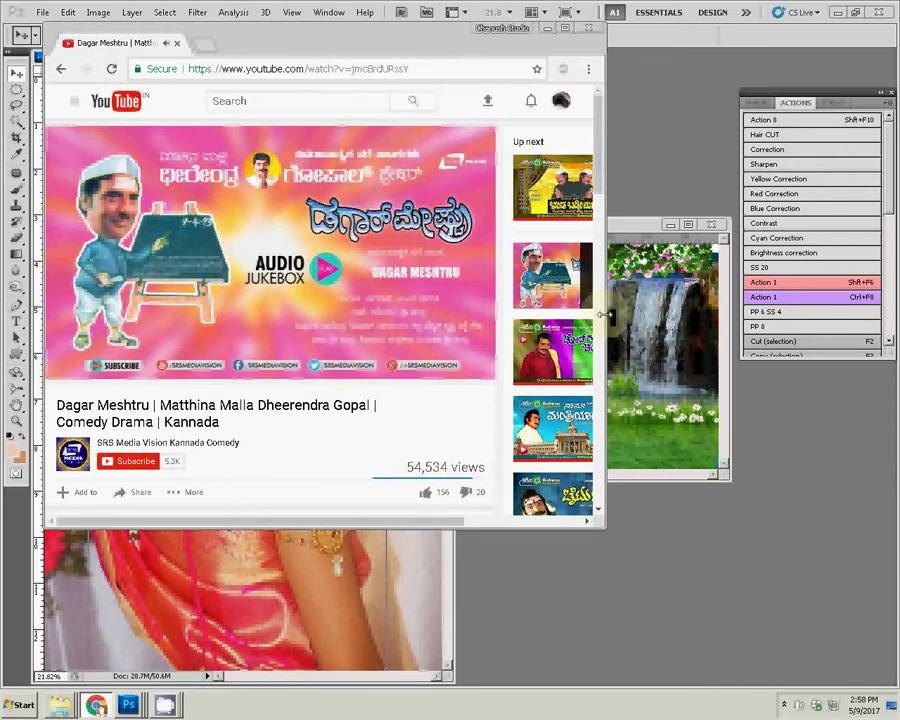
{"action": "left_click", "coordinate": [610, 314]}
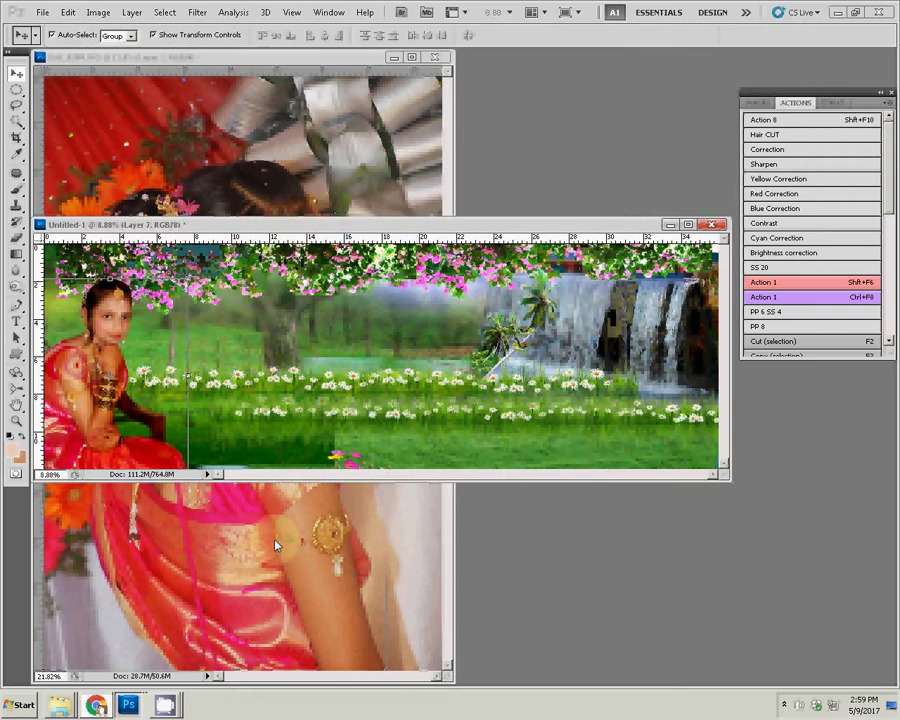
{"action": "left_click", "coordinate": [280, 547]}
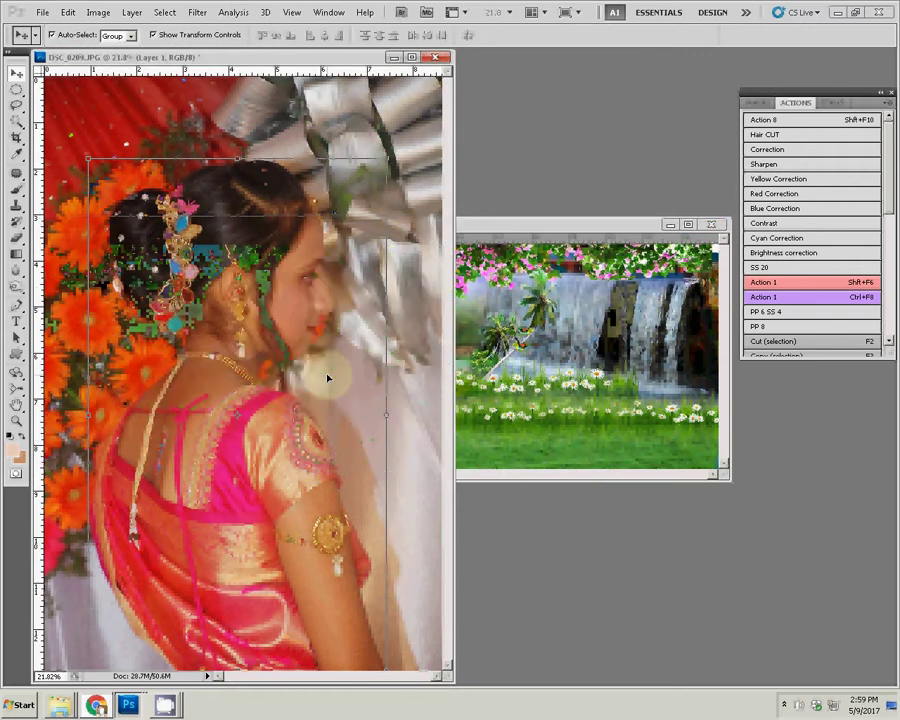
Save the photo as DSC_0209.psd in the psd folder, accepting the Photoshop Format Options.
{"action": "key", "text": "ctrl+shift+s"}
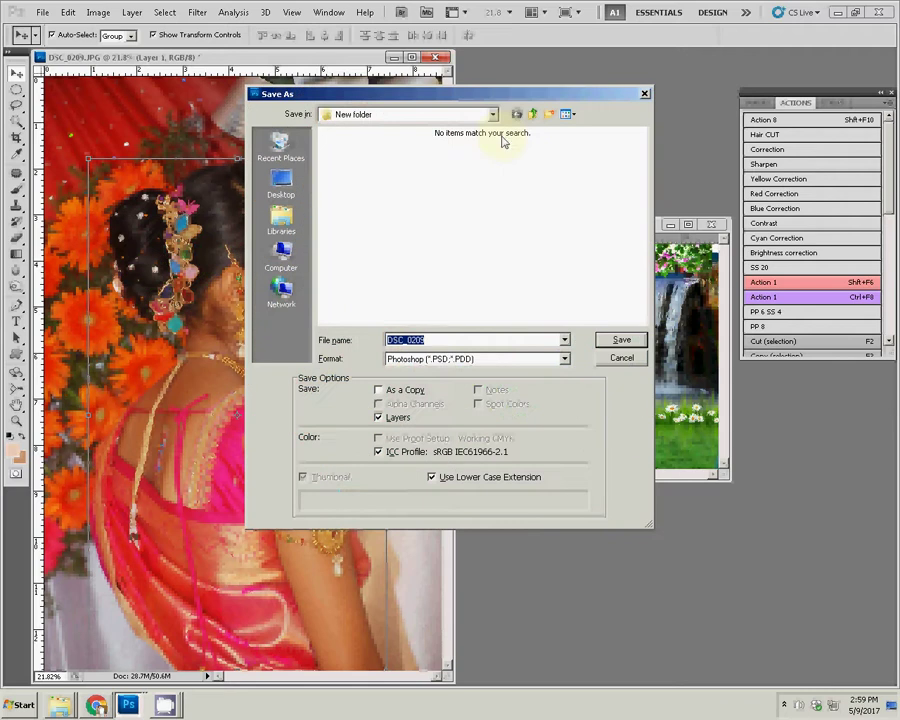
{"action": "left_click", "coordinate": [533, 115]}
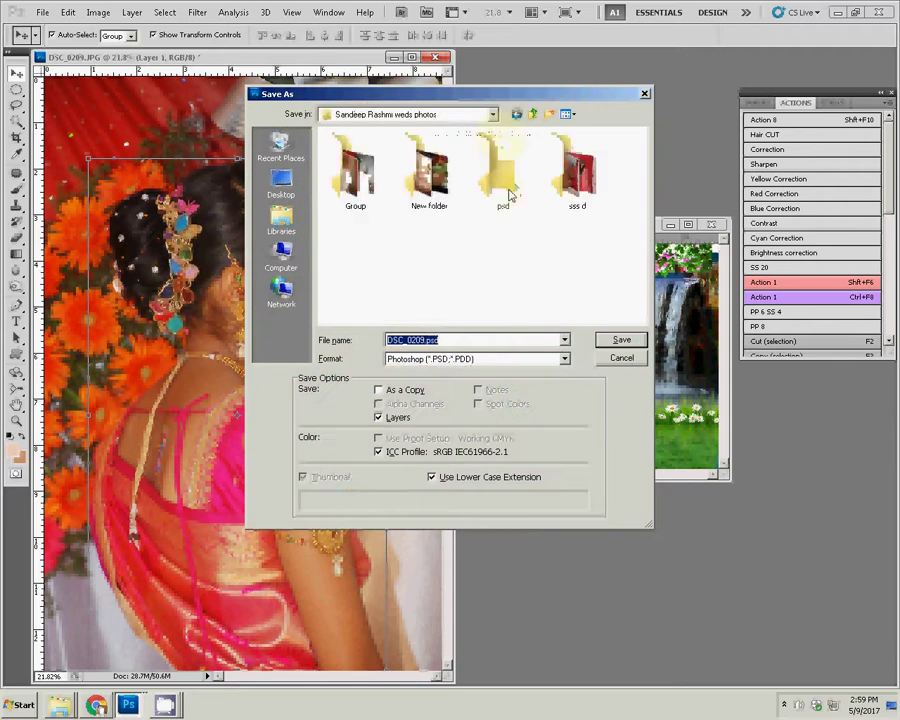
{"action": "left_click", "coordinate": [512, 188]}
{"action": "double_click", "coordinate": [512, 188]}
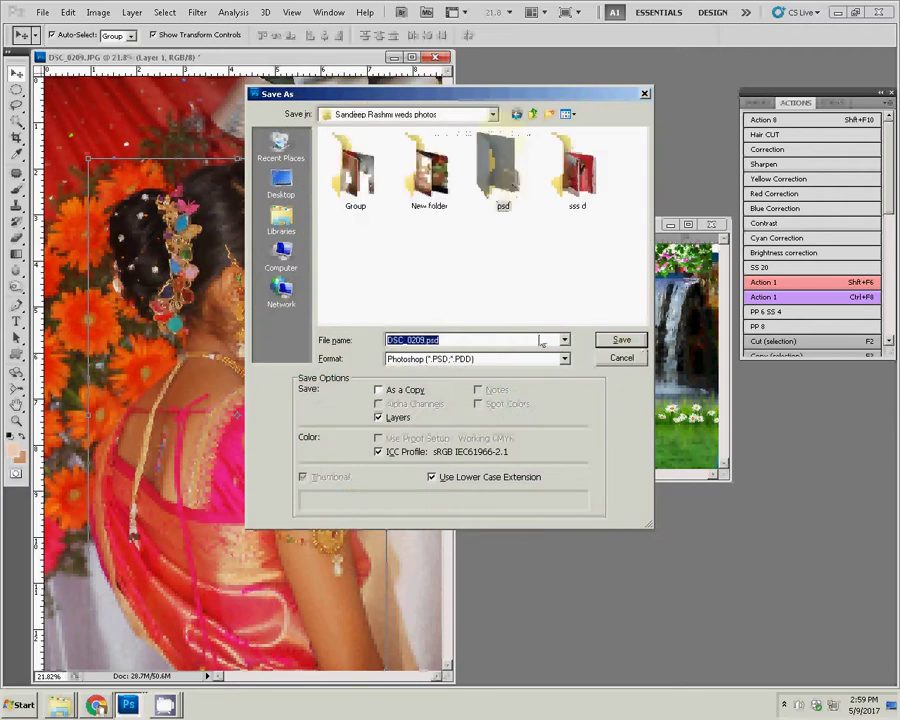
{"action": "key", "text": "Return"}
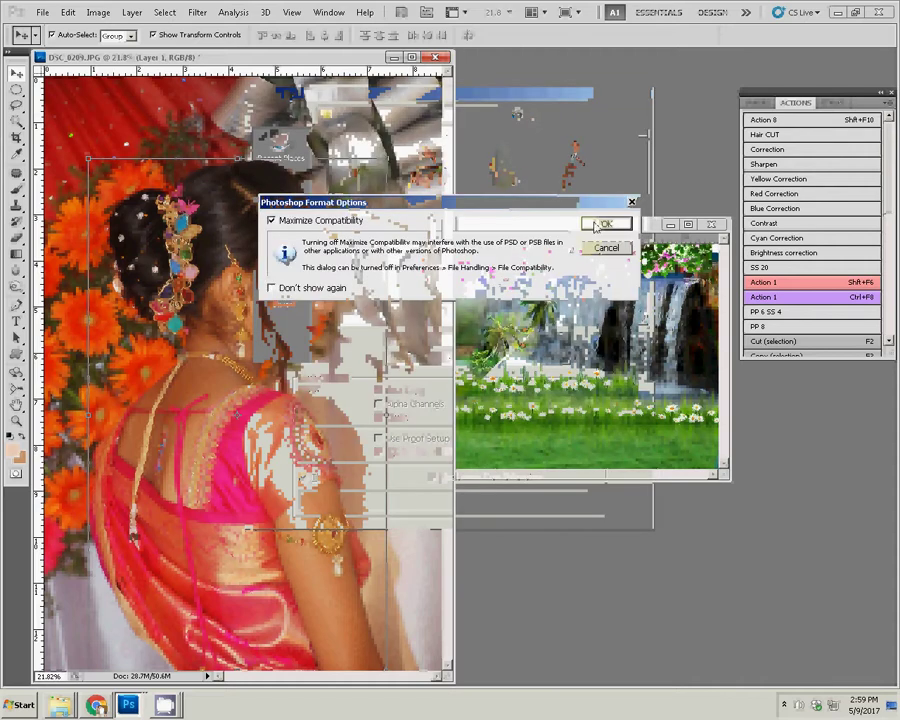
{"action": "left_click", "coordinate": [598, 223]}
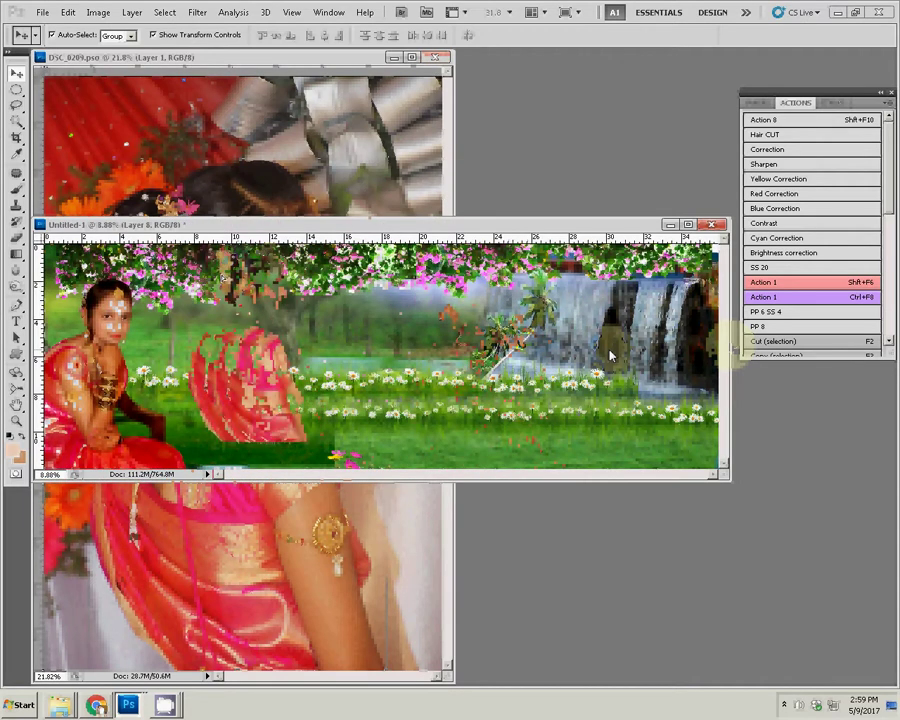
Position the pink-saree woman at the composite's left edge.
{"action": "mouse_move", "coordinate": [612, 355]}
{"action": "left_mouse_down"}
{"action": "mouse_move", "coordinate": [90, 293]}
{"action": "mouse_move", "coordinate": [122, 306]}
{"action": "left_mouse_up"}
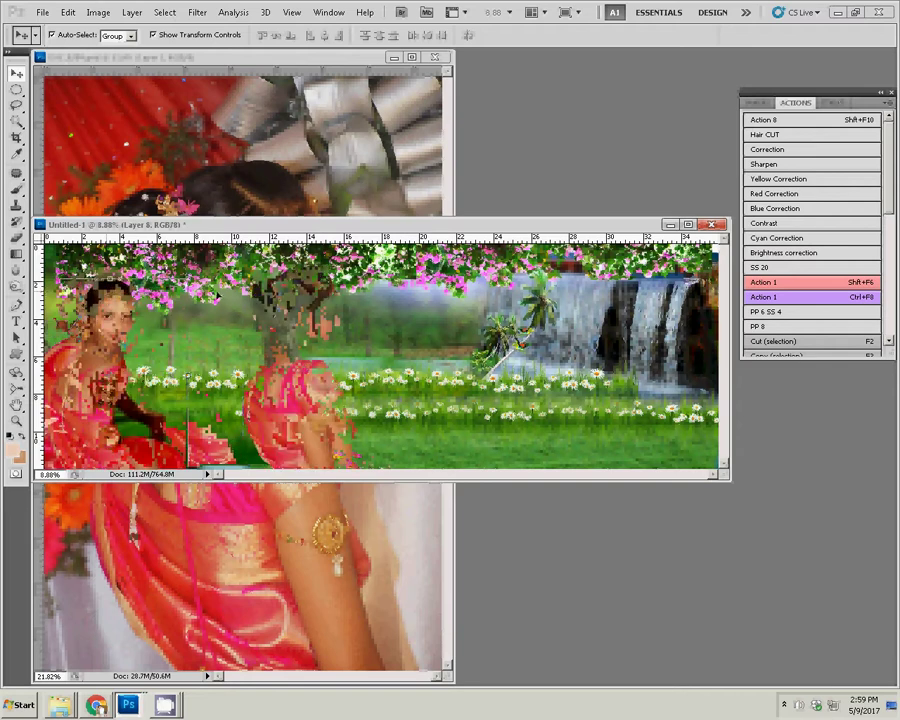
{"action": "left_click_drag", "start_coordinate": [122, 306], "coordinate": [218, 297]}
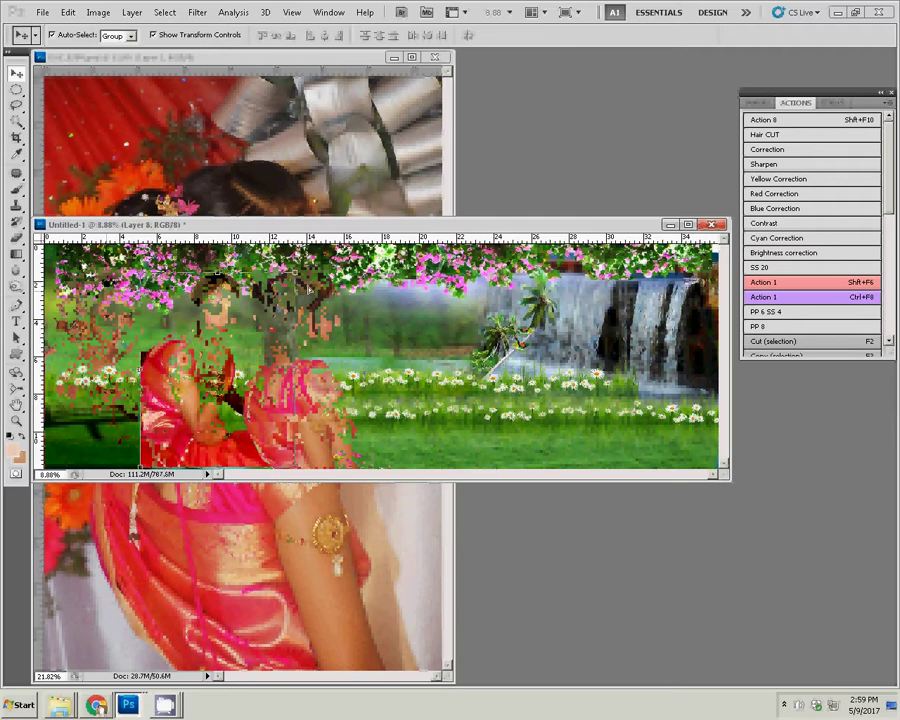
{"action": "key", "text": "ctrl+t"}
{"action": "left_click", "coordinate": [704, 35]}
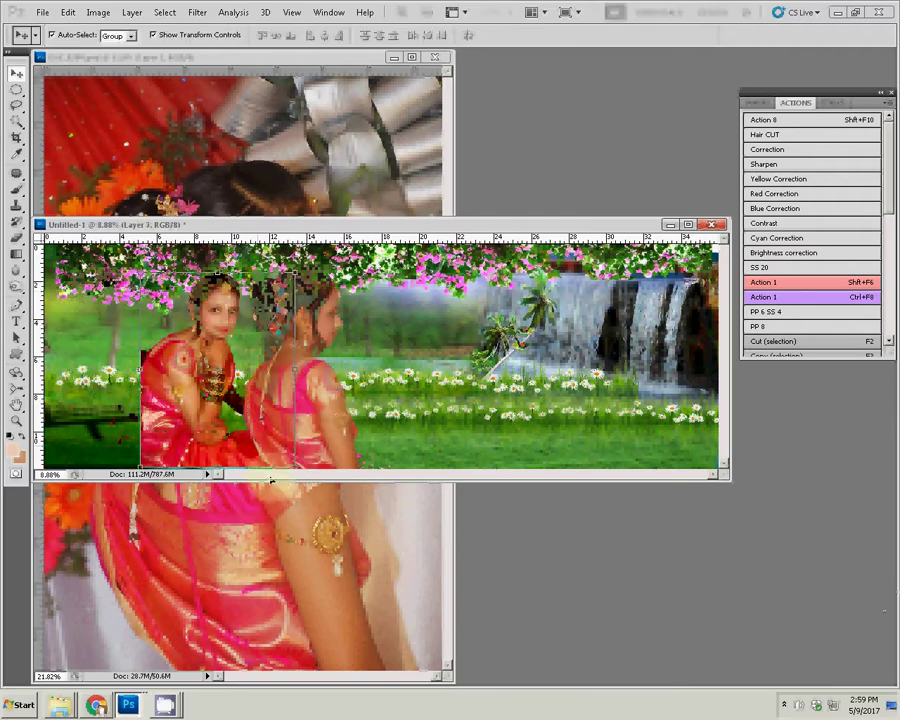
{"action": "mouse_move", "coordinate": [270, 480]}
{"action": "left_mouse_down"}
{"action": "mouse_move", "coordinate": [152, 362]}
{"action": "mouse_move", "coordinate": [138, 410]}
{"action": "left_mouse_up"}
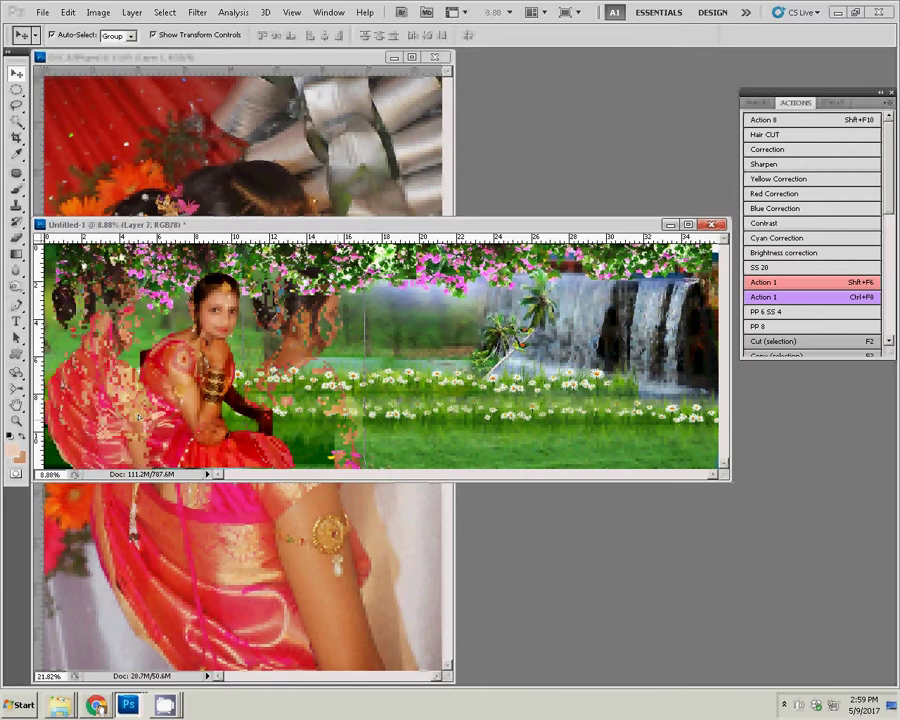
{"action": "key", "text": "ctrl+v"}
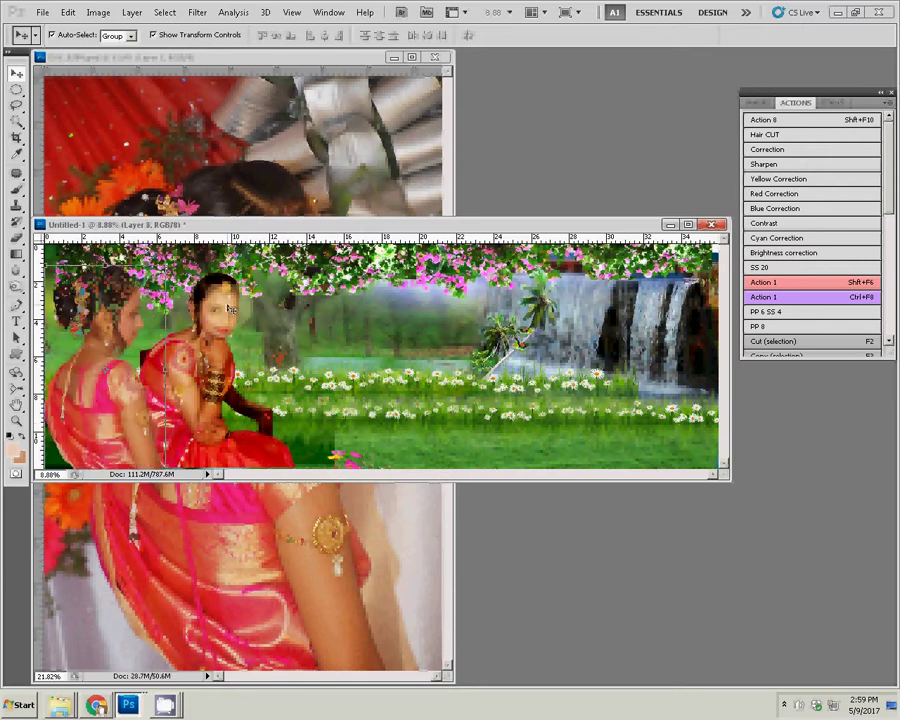
Flip the bride horizontally and place her at the right edge before the waterfall.
{"action": "left_click_drag", "start_coordinate": [229, 309], "coordinate": [513, 312]}
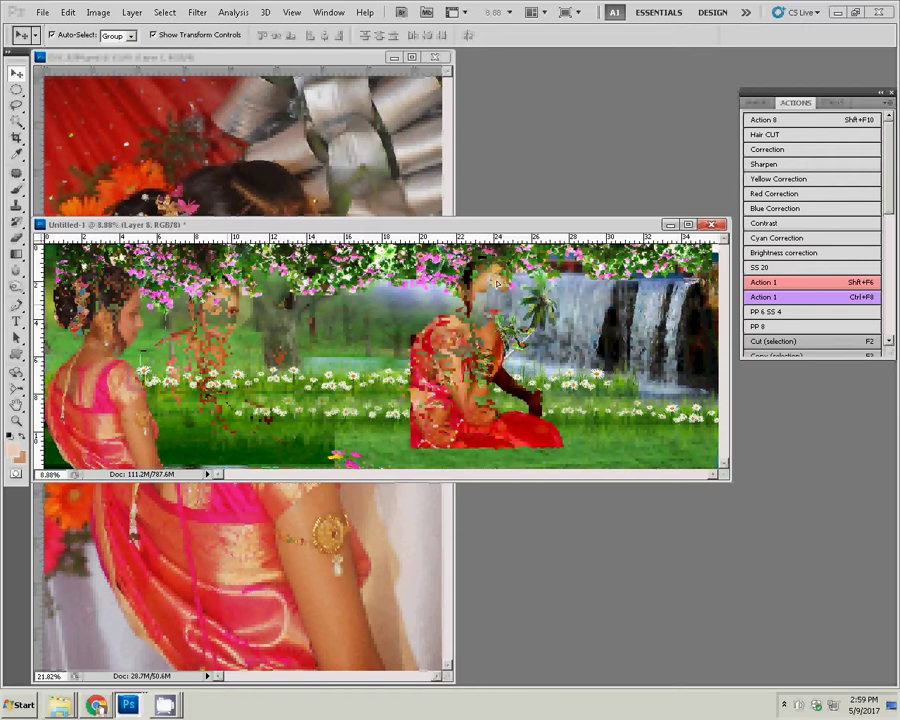
{"action": "key", "text": "ctrl+t"}
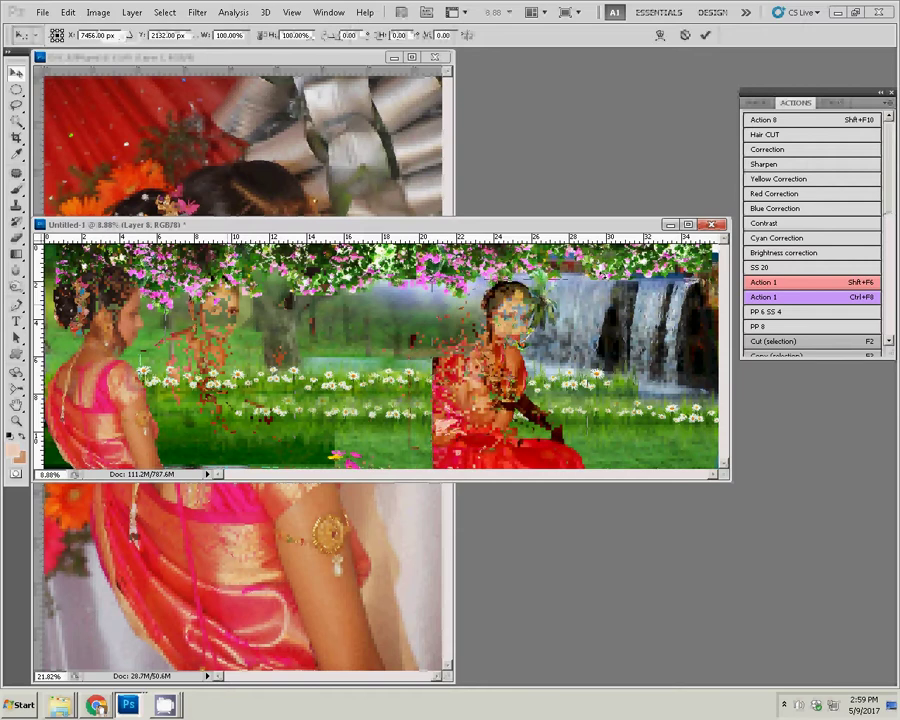
{"action": "right_click", "coordinate": [607, 277]}
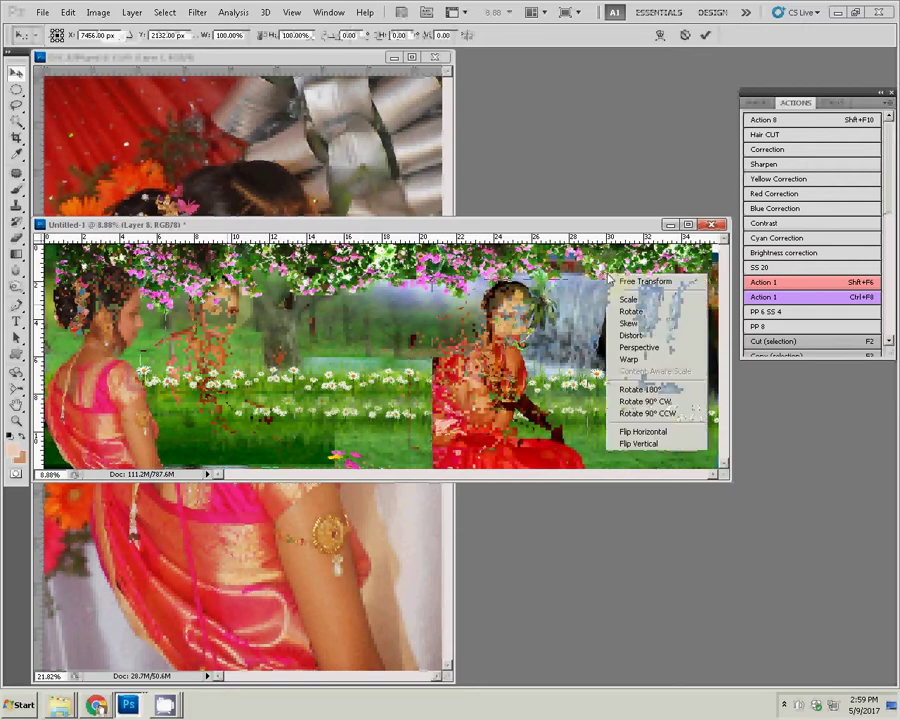
{"action": "left_click", "coordinate": [651, 434]}
{"action": "key", "text": "Return"}
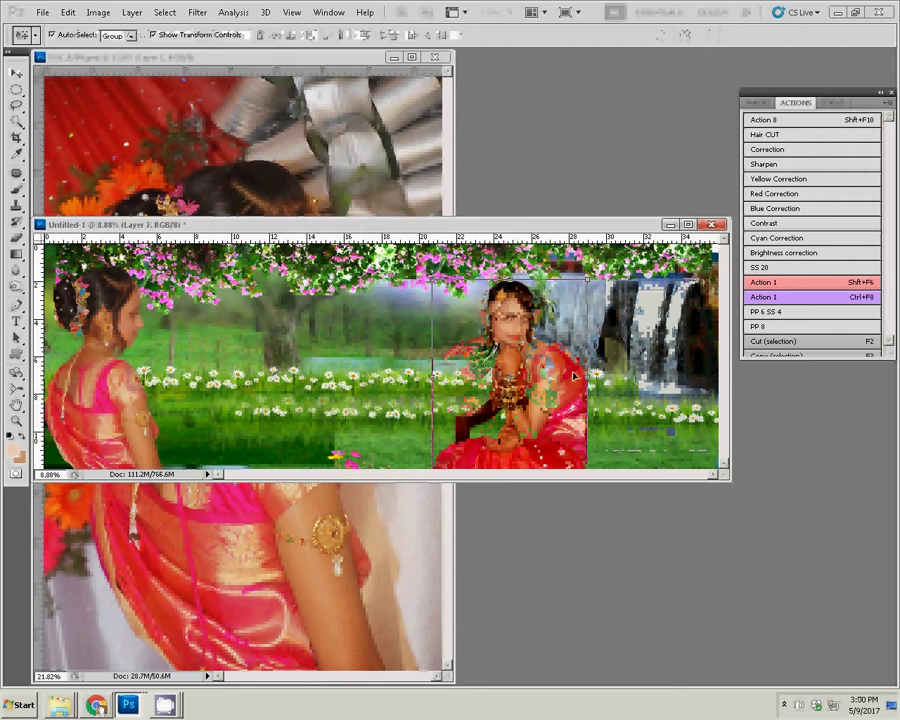
{"action": "mouse_move", "coordinate": [574, 376]}
{"action": "left_mouse_down"}
{"action": "mouse_move", "coordinate": [660, 350]}
{"action": "mouse_move", "coordinate": [673, 375]}
{"action": "left_mouse_up"}
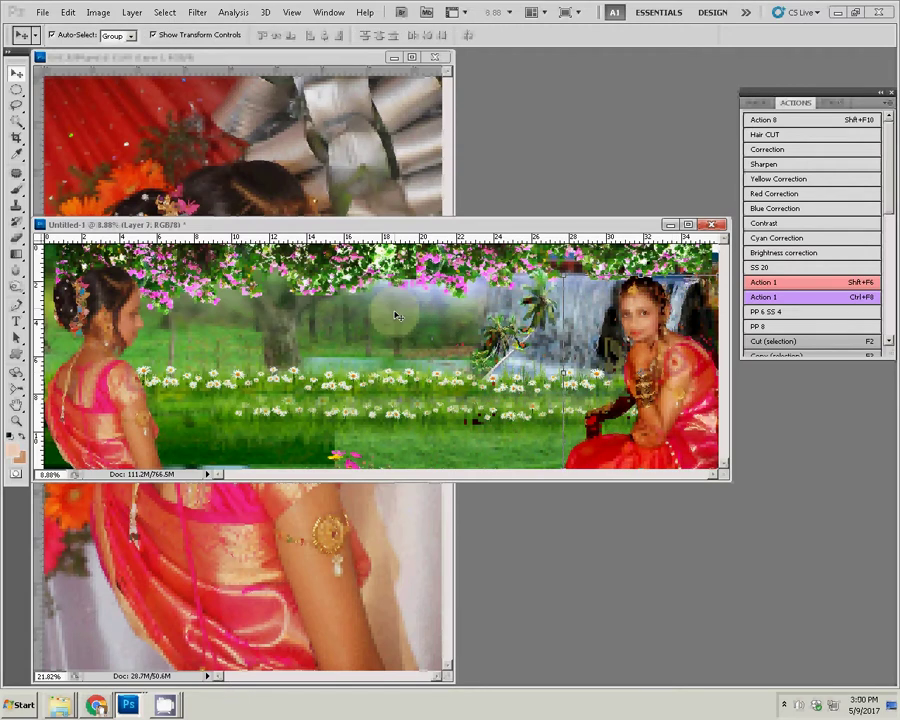
{"action": "key", "text": "ctrl+Tab"}
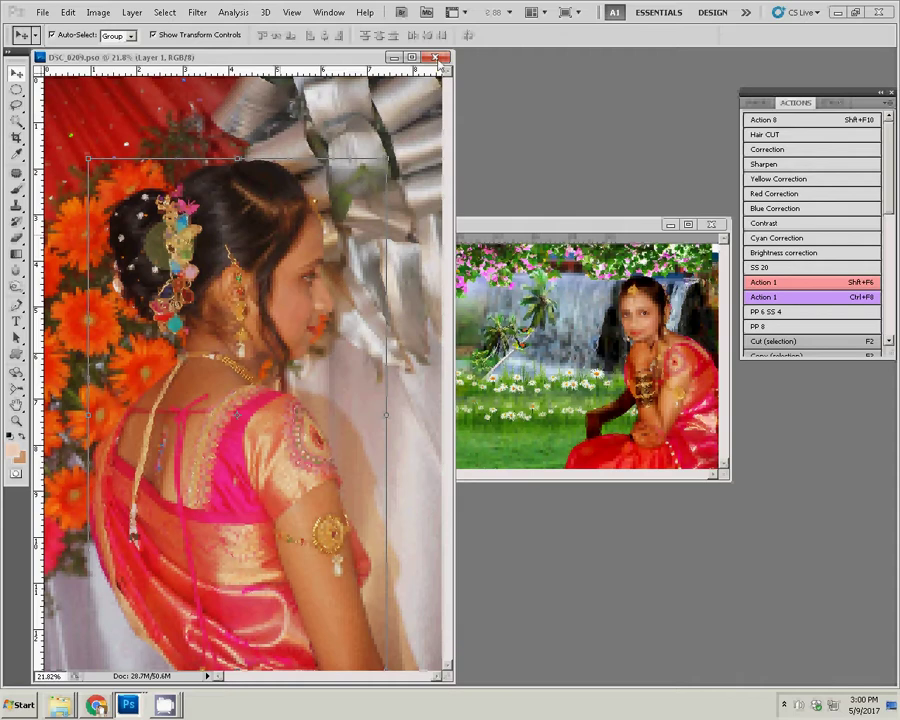
Close DSC_0209 and open the DSC_0235 couple photo from Explorer's New folder in Photoshop.
{"action": "left_click", "coordinate": [438, 58]}
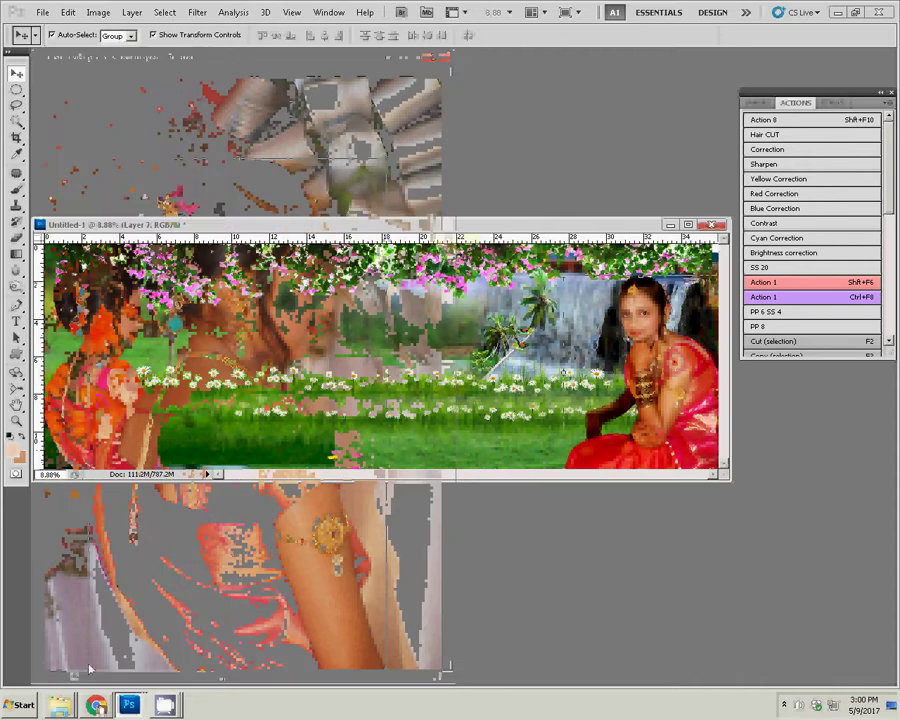
{"action": "left_click", "coordinate": [60, 705]}
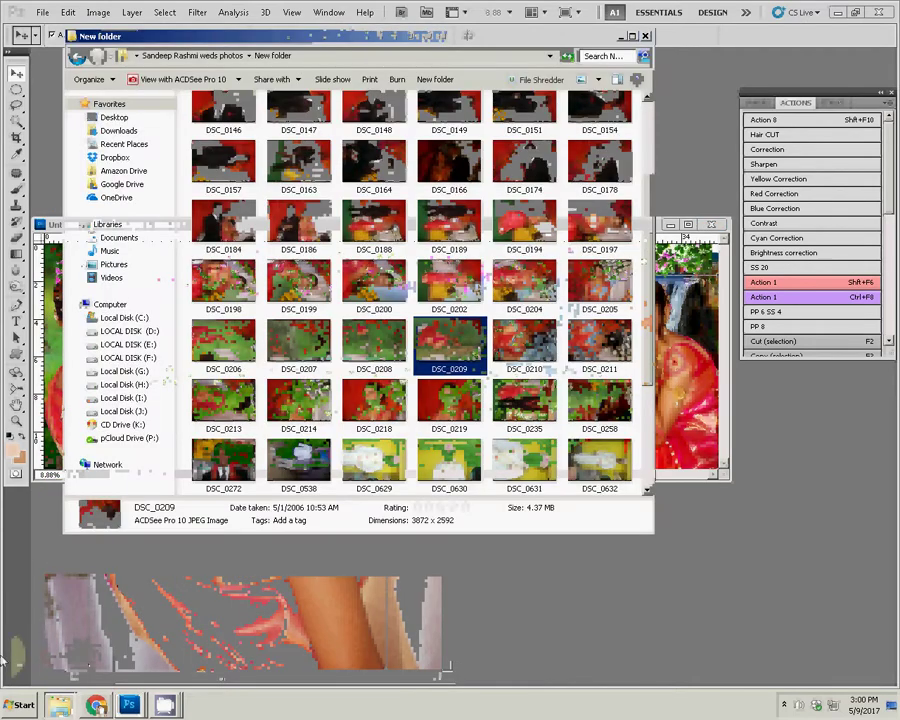
{"action": "left_click", "coordinate": [515, 398]}
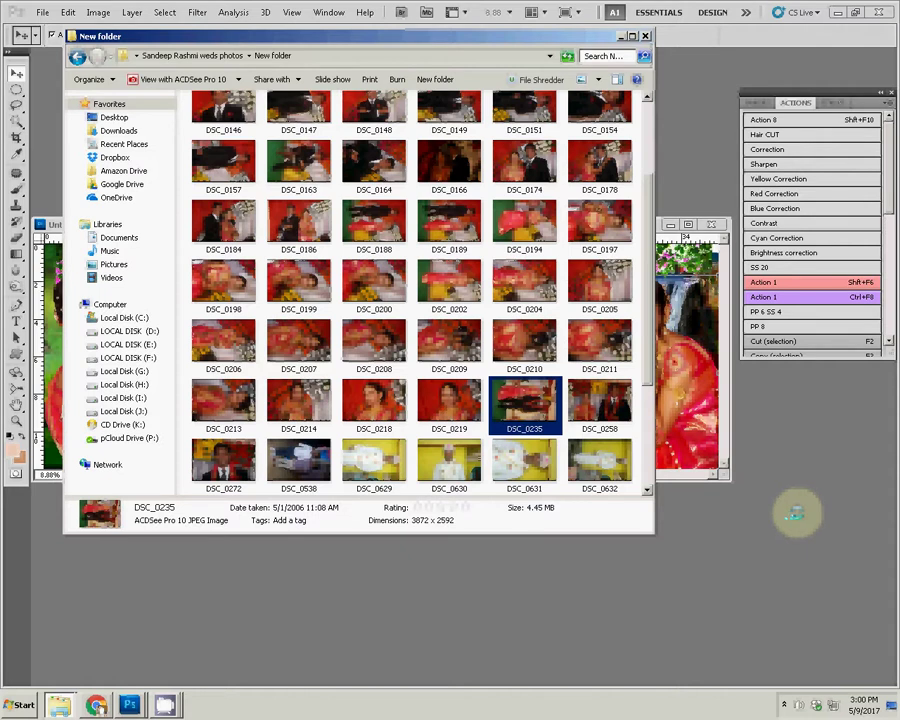
{"action": "left_click", "coordinate": [795, 514]}
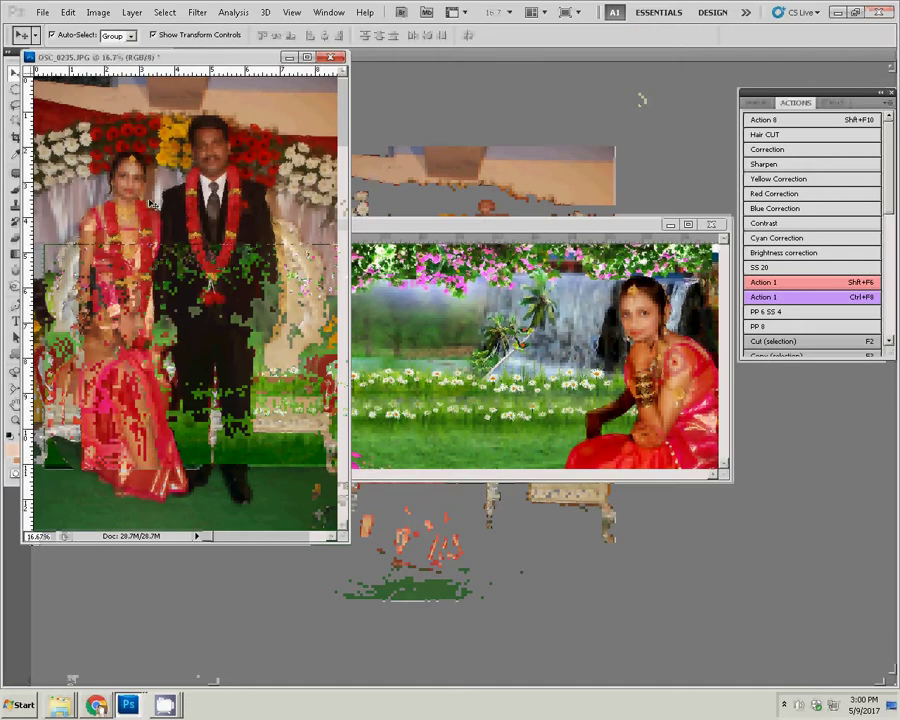
{"action": "key", "text": "z"}
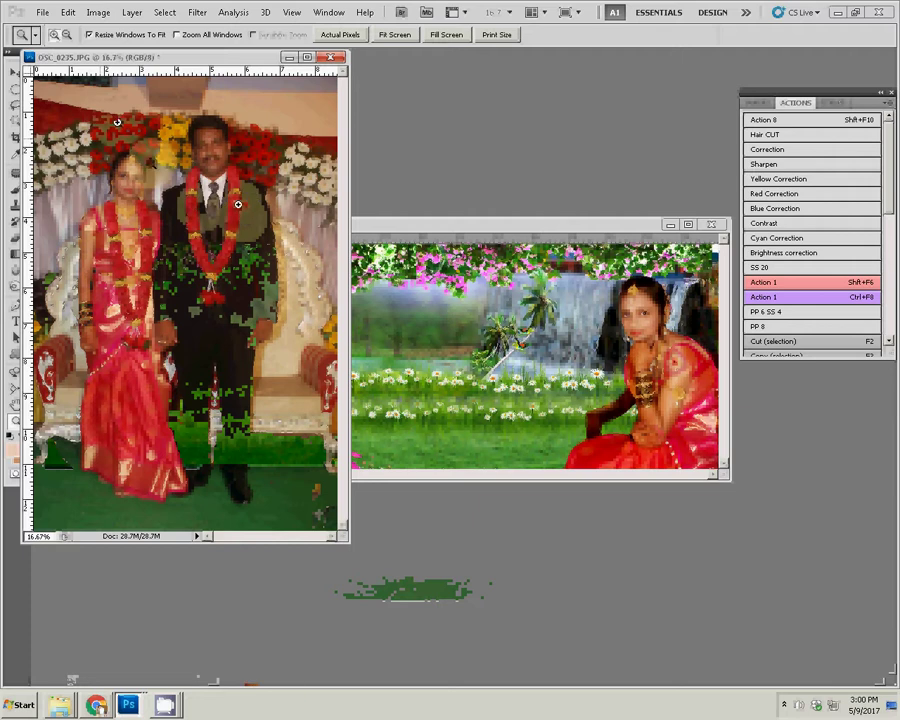
{"action": "mouse_move", "coordinate": [85, 107]}
{"action": "left_mouse_down"}
{"action": "mouse_move", "coordinate": [96, 125]}
{"action": "mouse_move", "coordinate": [392, 286]}
{"action": "left_mouse_up"}
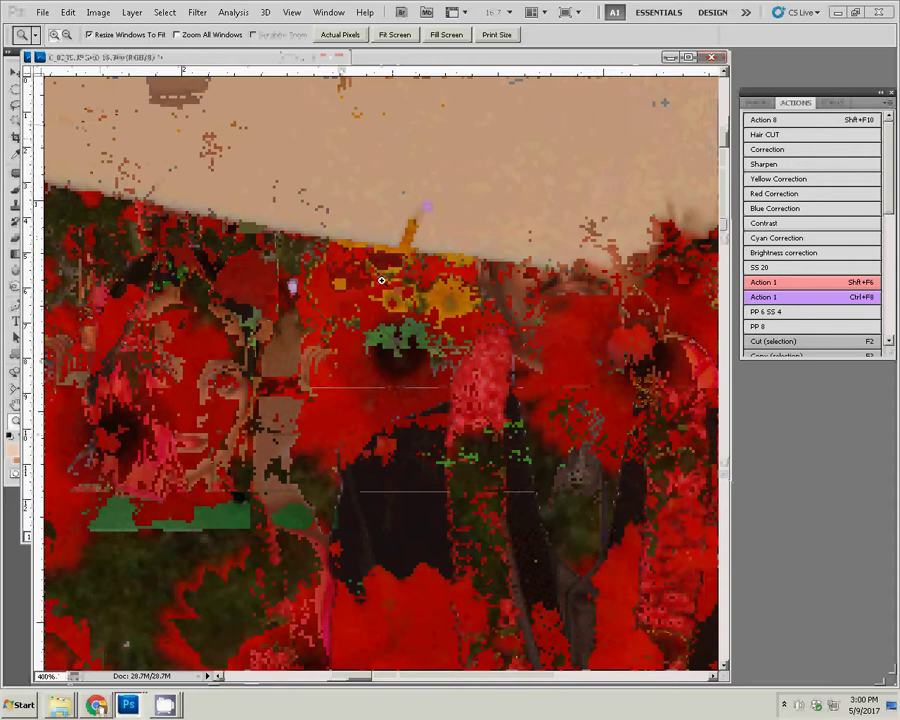
{"action": "right_click", "coordinate": [400, 290]}
{"action": "left_click", "coordinate": [400, 290]}
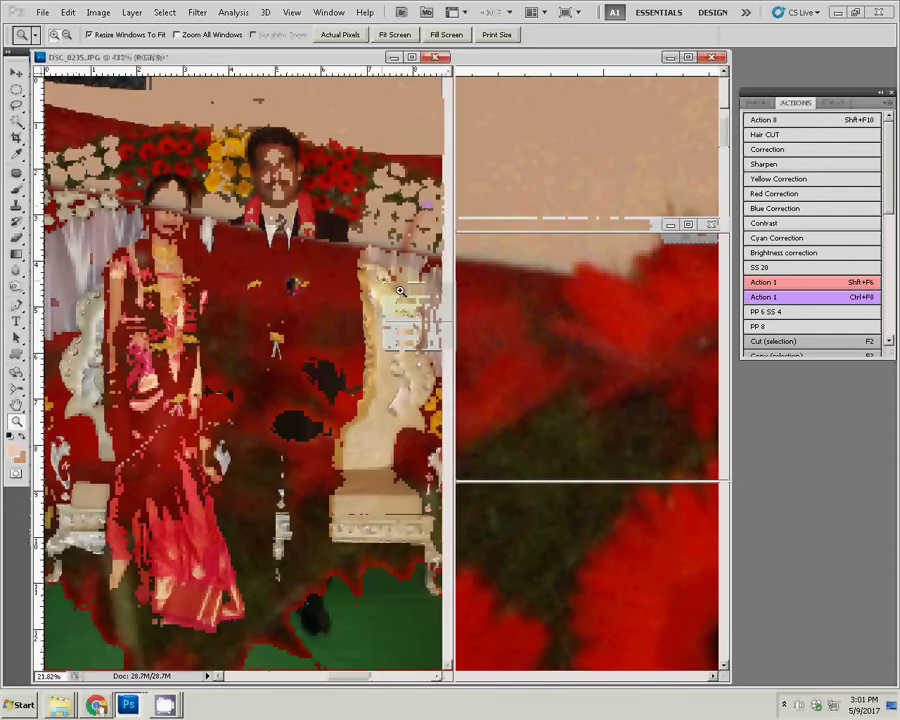
{"action": "left_click", "coordinate": [766, 113]}
{"action": "left_click", "coordinate": [760, 103]}
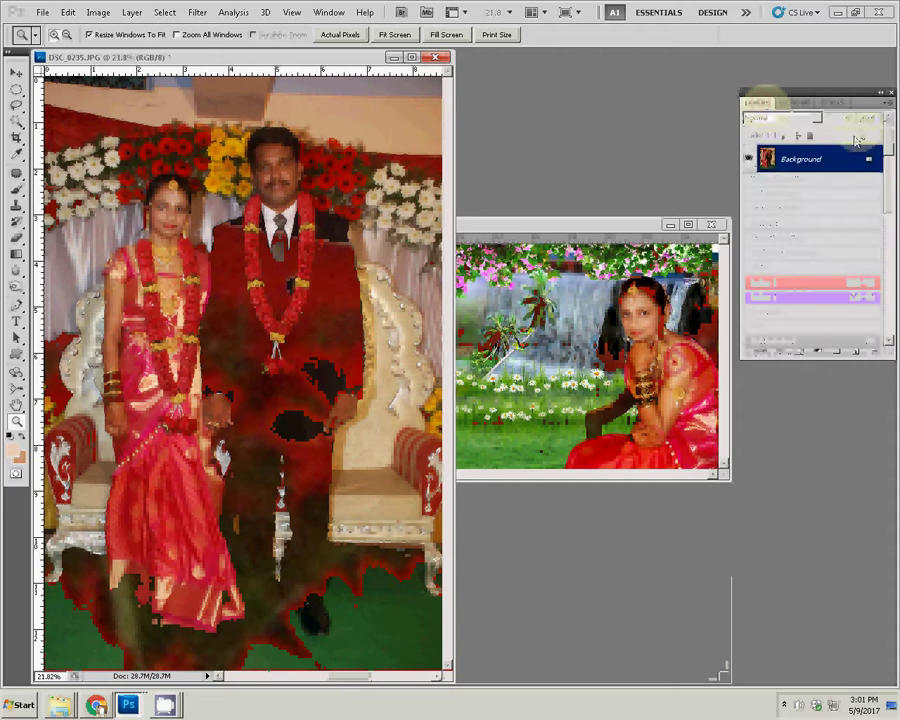
{"action": "left_click", "coordinate": [796, 103]}
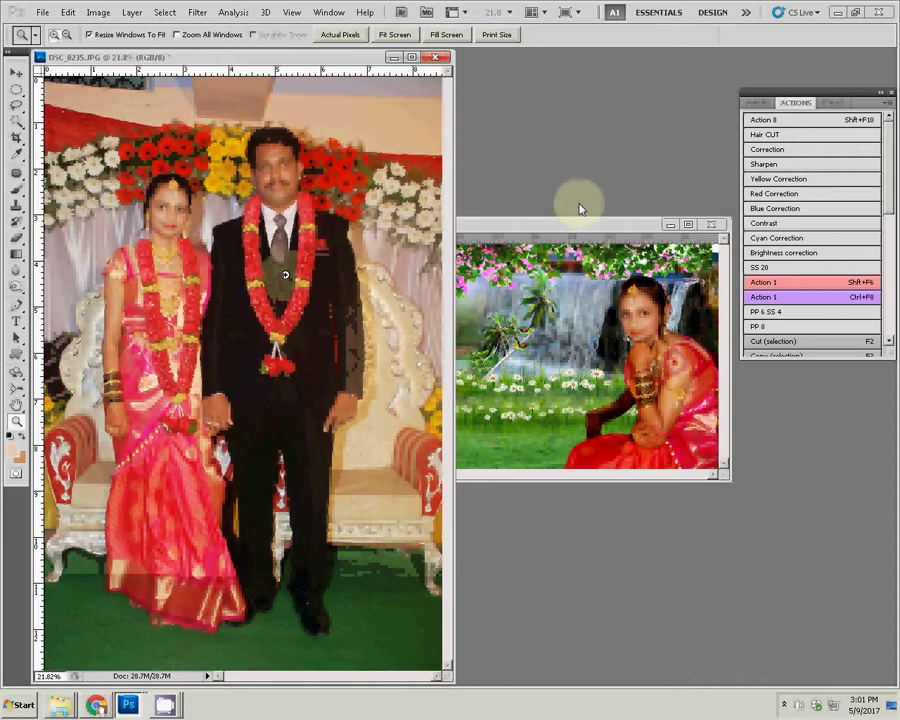
{"action": "left_click", "coordinate": [146, 229]}
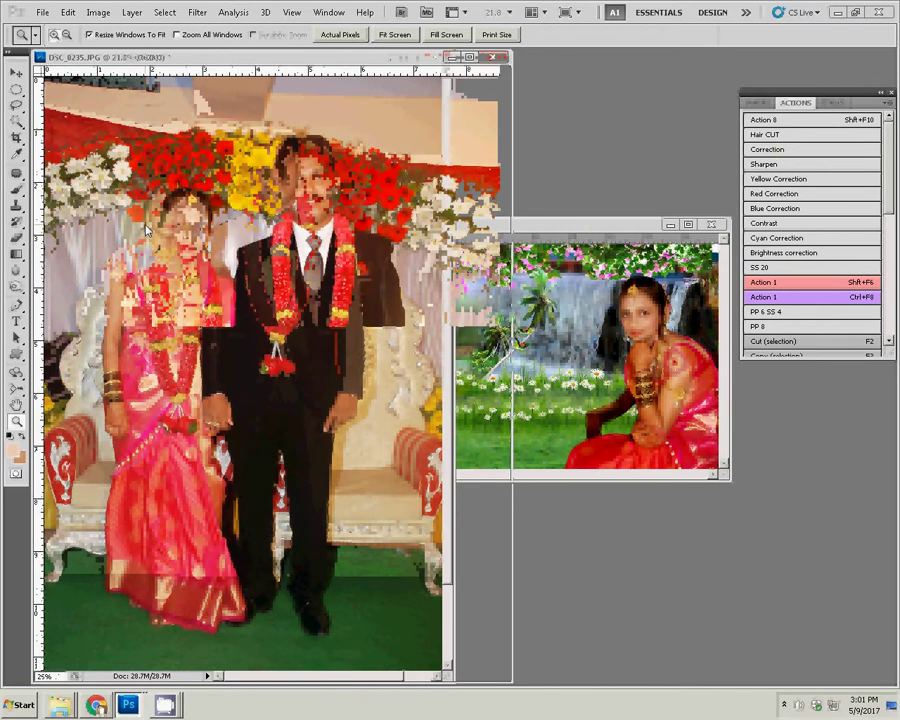
Zoom in on DSC_0235 and set the Midtones Yellow–Blue Color Balance slider to +14.
{"action": "left_click", "coordinate": [146, 229]}
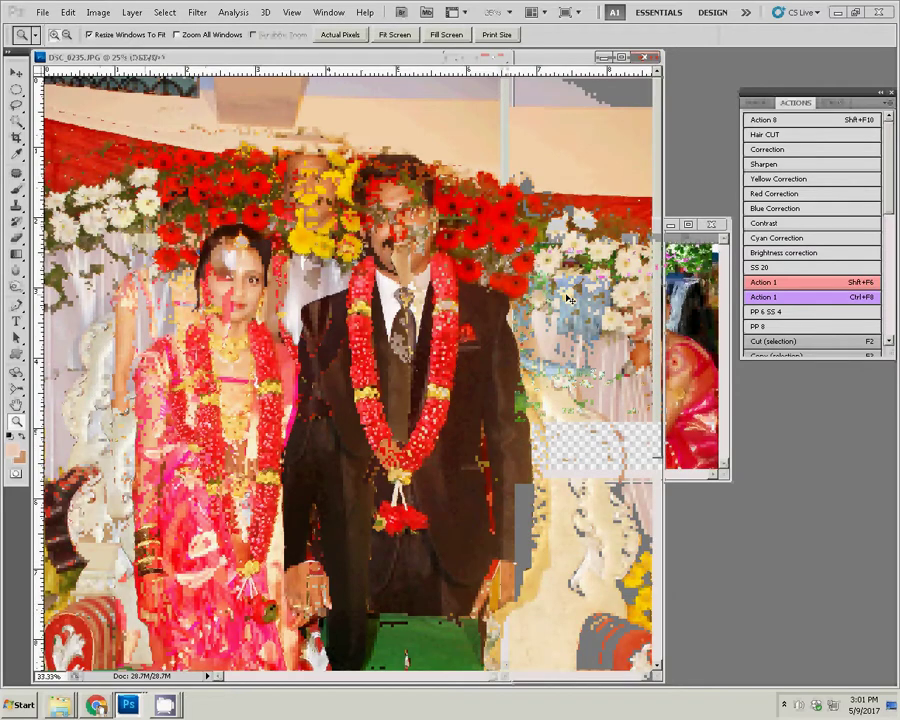
{"action": "key", "text": "ctrl+b"}
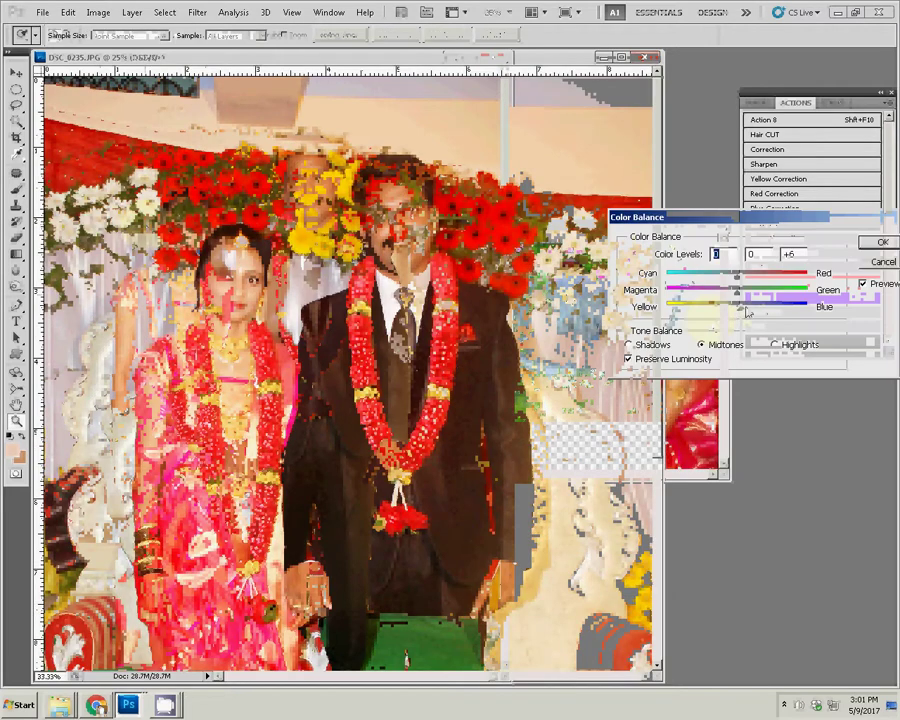
{"action": "mouse_move", "coordinate": [745, 312]}
{"action": "left_mouse_down"}
{"action": "mouse_move", "coordinate": [764, 312]}
{"action": "mouse_move", "coordinate": [743, 307]}
{"action": "mouse_move", "coordinate": [748, 313]}
{"action": "left_mouse_up"}
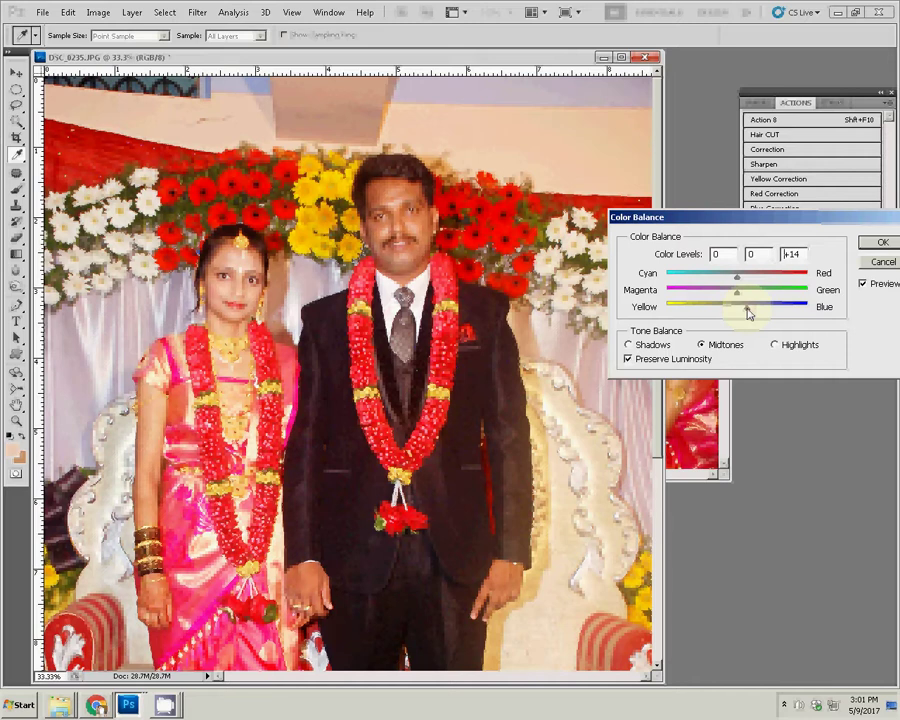
{"action": "key", "text": "Return"}
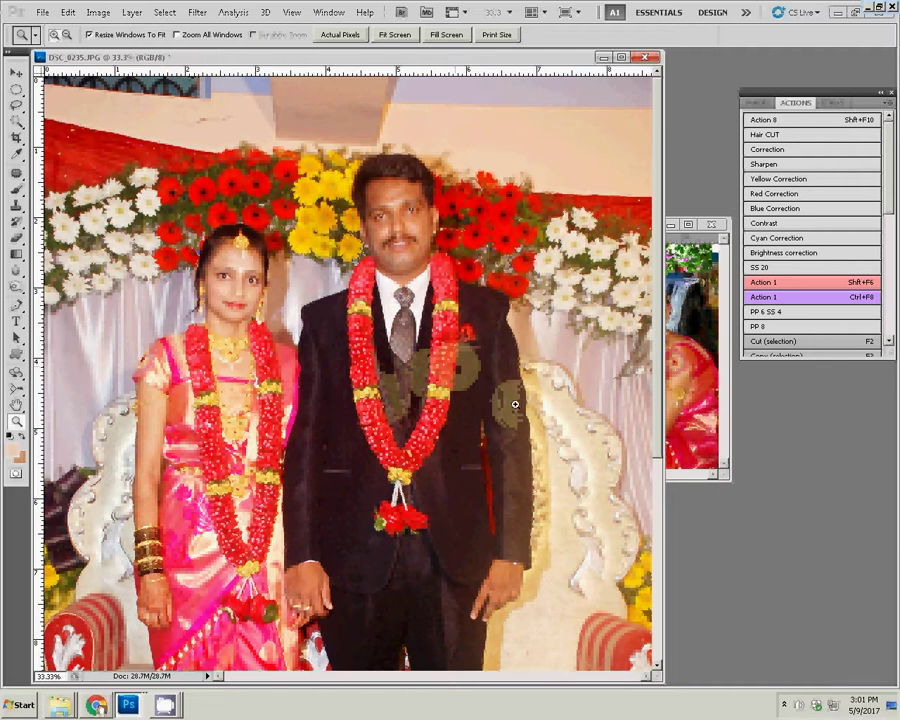
Resize the couple photo to 5 inches wide at 300 pixels/inch.
{"action": "key", "text": "ctrl+alt+i"}
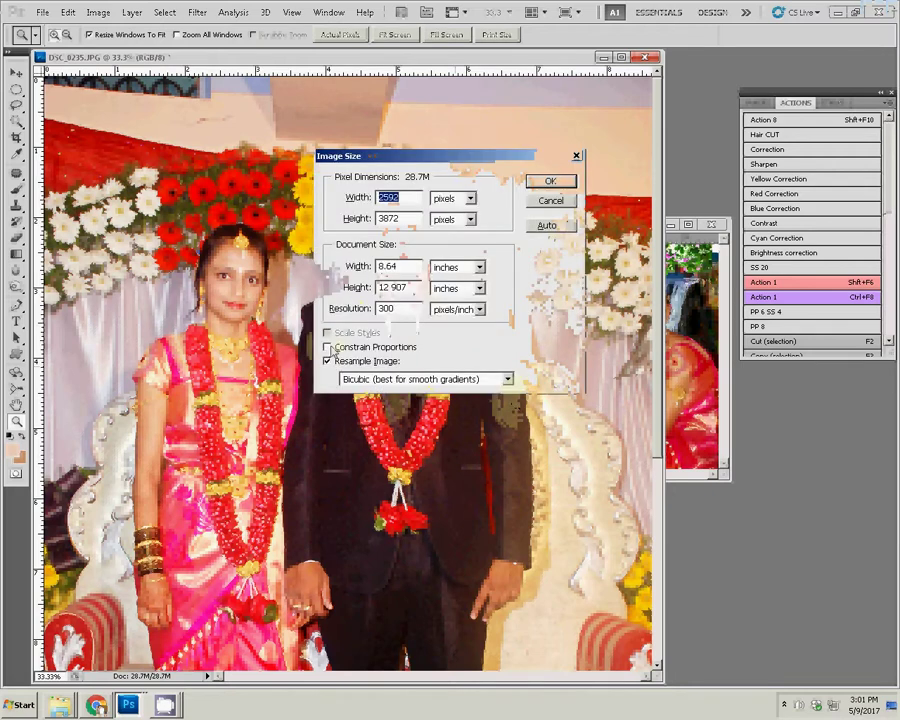
{"action": "double_click", "coordinate": [410, 267]}
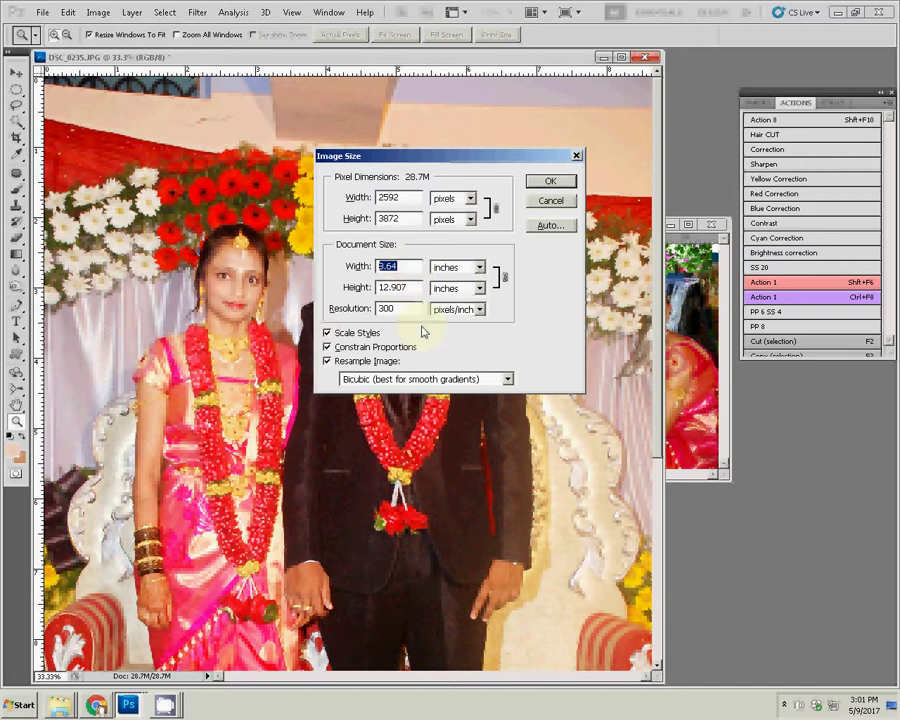
{"action": "type", "text": "5"}
{"action": "left_click", "coordinate": [546, 181]}
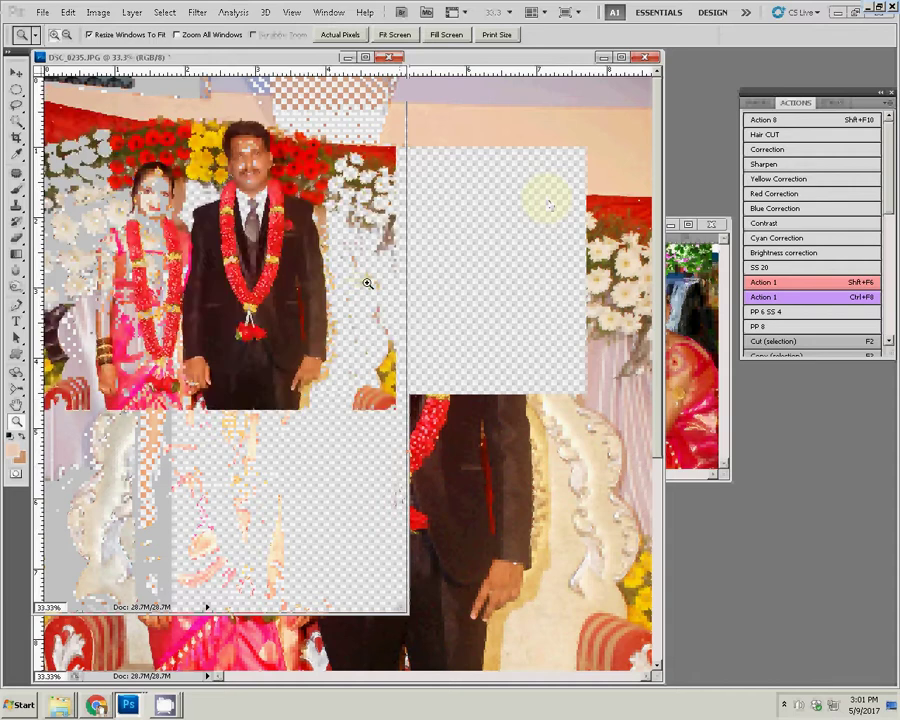
Zoom in close on the groom's face.
{"action": "left_click", "coordinate": [264, 241]}
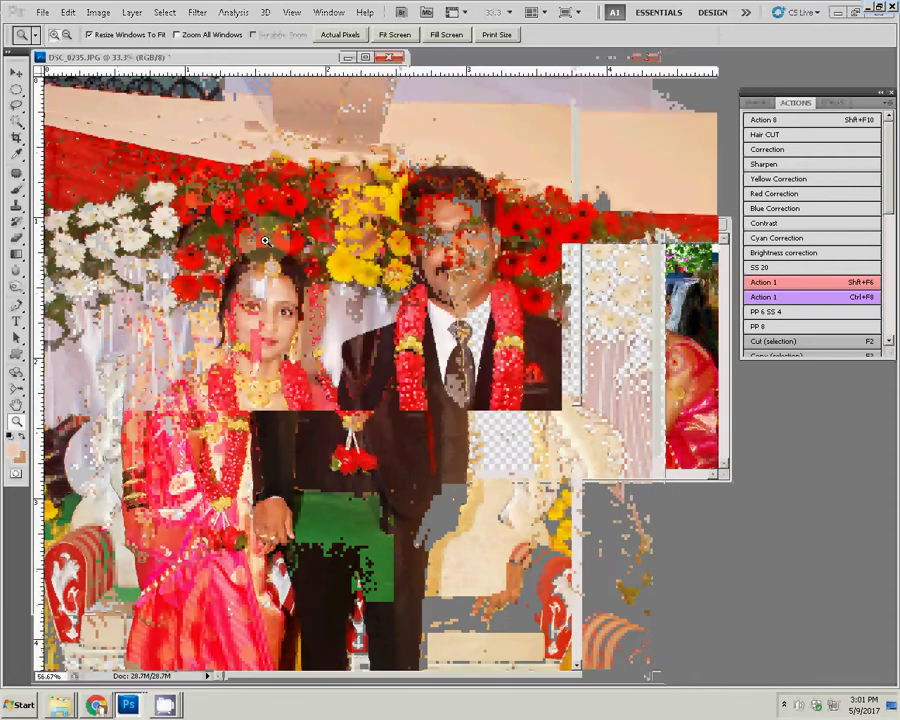
{"action": "left_click", "coordinate": [264, 241]}
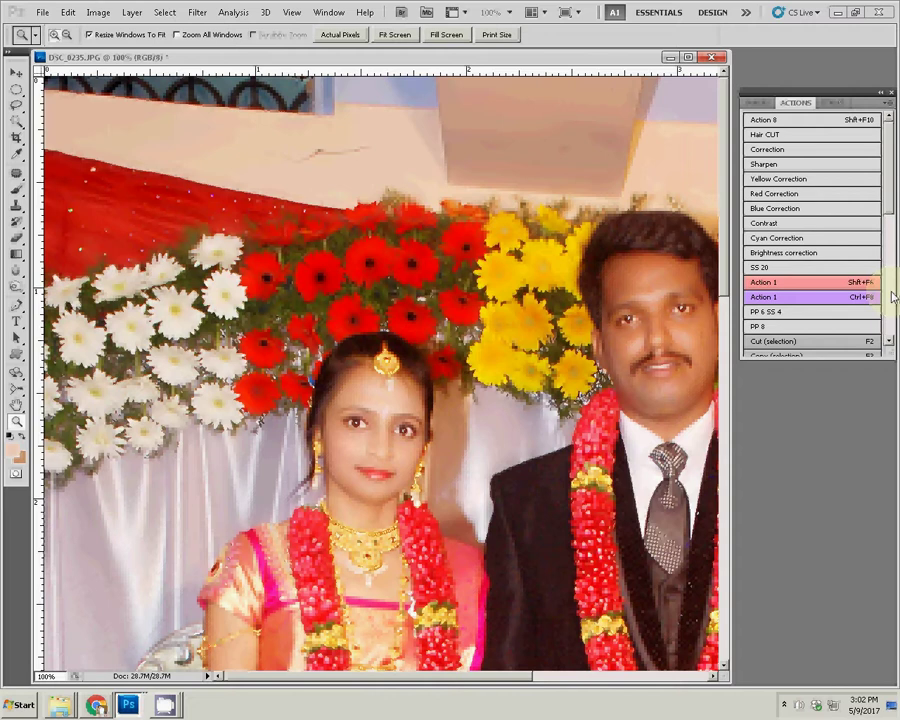
{"action": "key", "text": "ctrl+F9"}
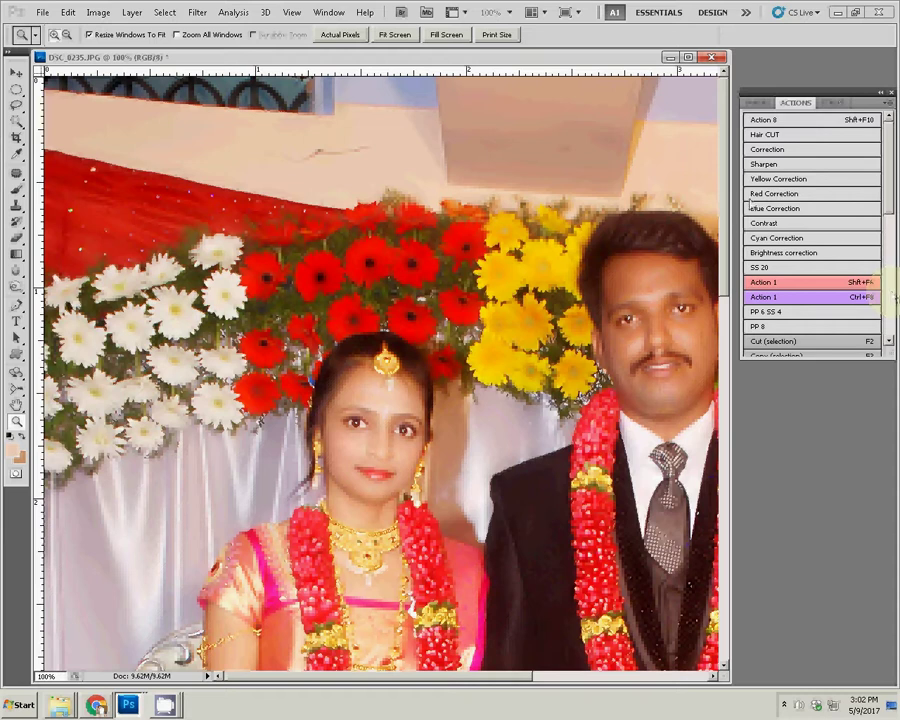
{"action": "left_click", "coordinate": [660, 335]}
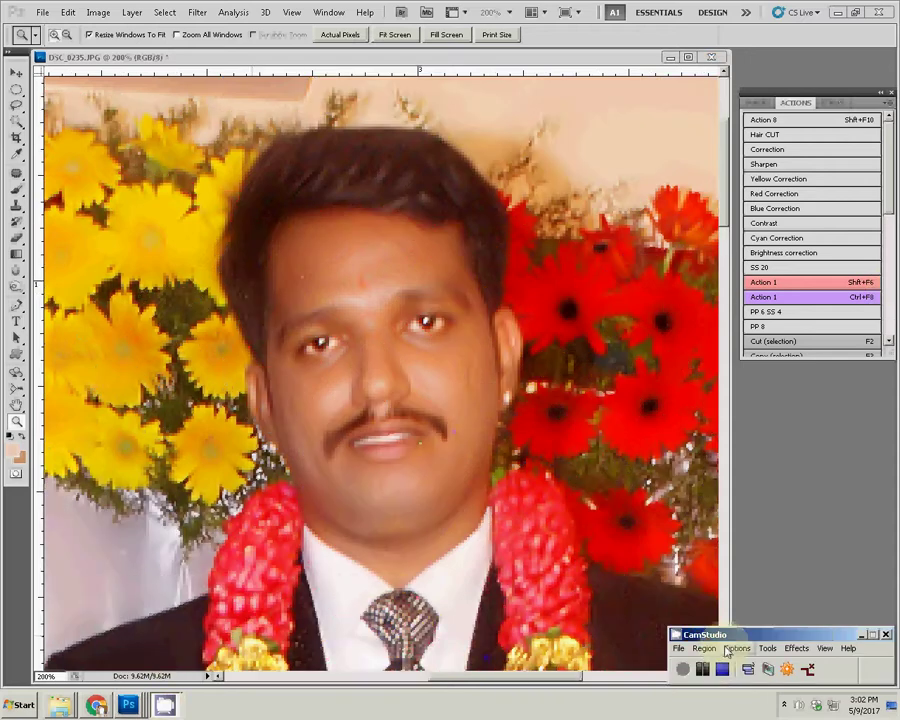
{"action": "left_click", "coordinate": [444, 498]}
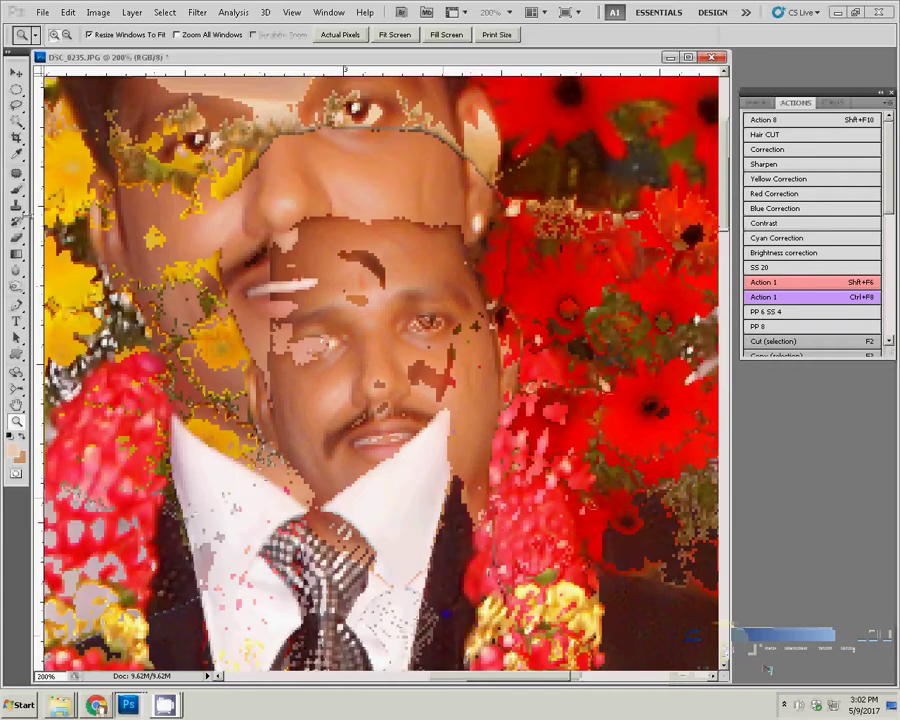
Patch away the blemishes near the groom's eyebrow, lip and forehead, then deselect.
{"action": "key", "text": "j"}
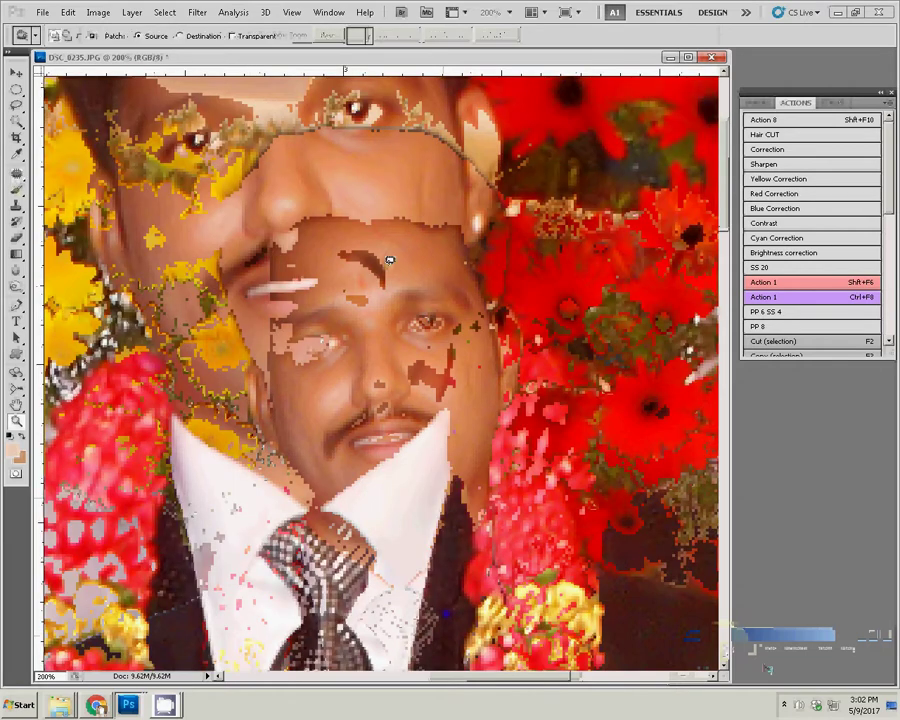
{"action": "mouse_move", "coordinate": [401, 260]}
{"action": "left_mouse_down"}
{"action": "mouse_move", "coordinate": [410, 276]}
{"action": "mouse_move", "coordinate": [357, 281]}
{"action": "left_mouse_up"}
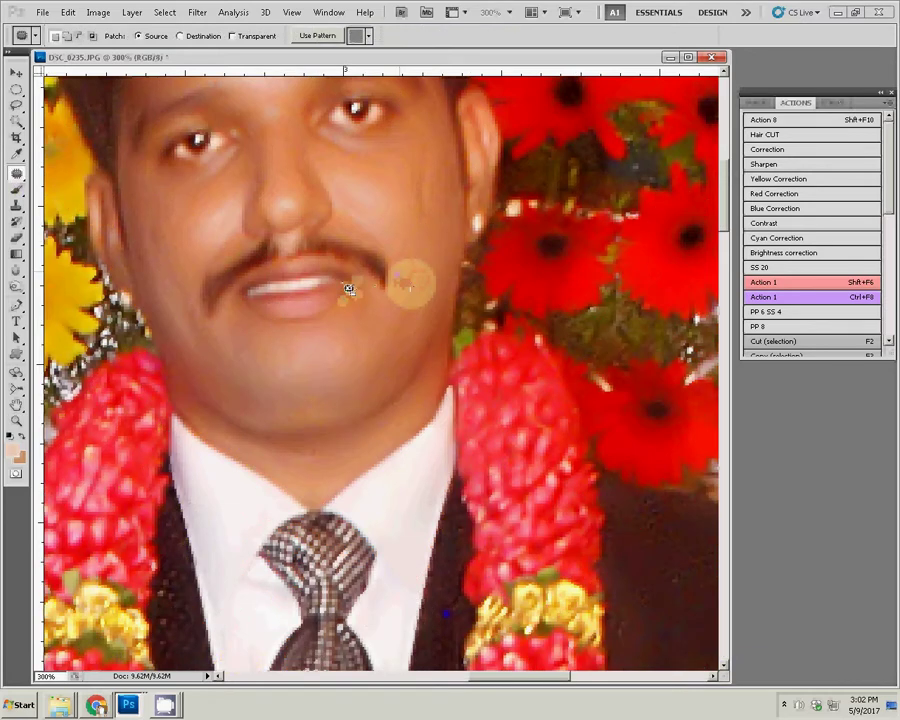
{"action": "left_click_drag", "start_coordinate": [357, 281], "coordinate": [409, 283]}
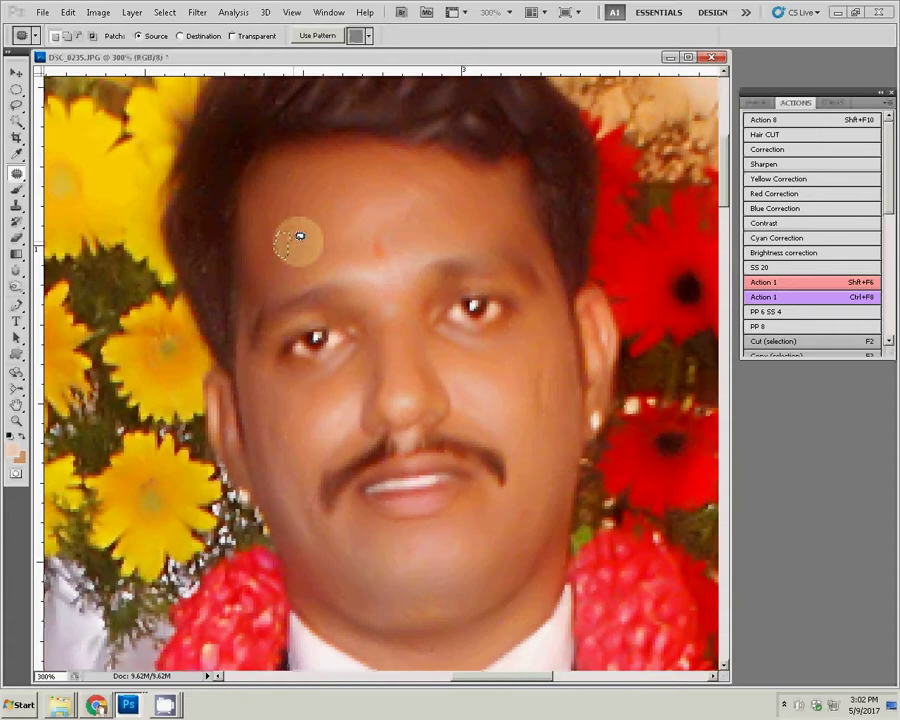
{"action": "mouse_move", "coordinate": [300, 236]}
{"action": "left_mouse_down"}
{"action": "mouse_move", "coordinate": [276, 238]}
{"action": "mouse_move", "coordinate": [287, 239]}
{"action": "left_mouse_up"}
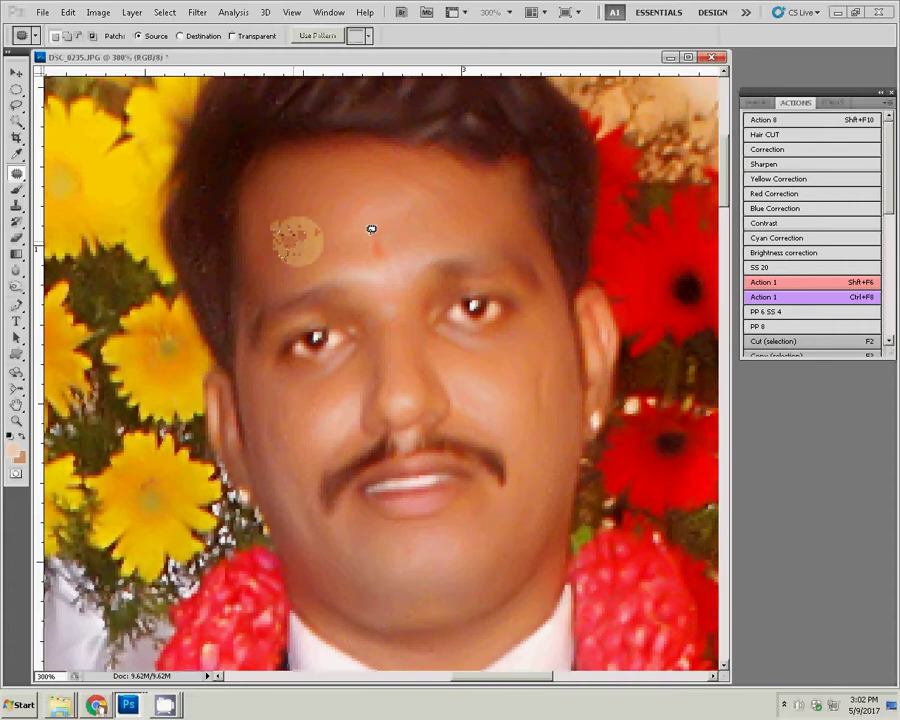
{"action": "left_click", "coordinate": [165, 705]}
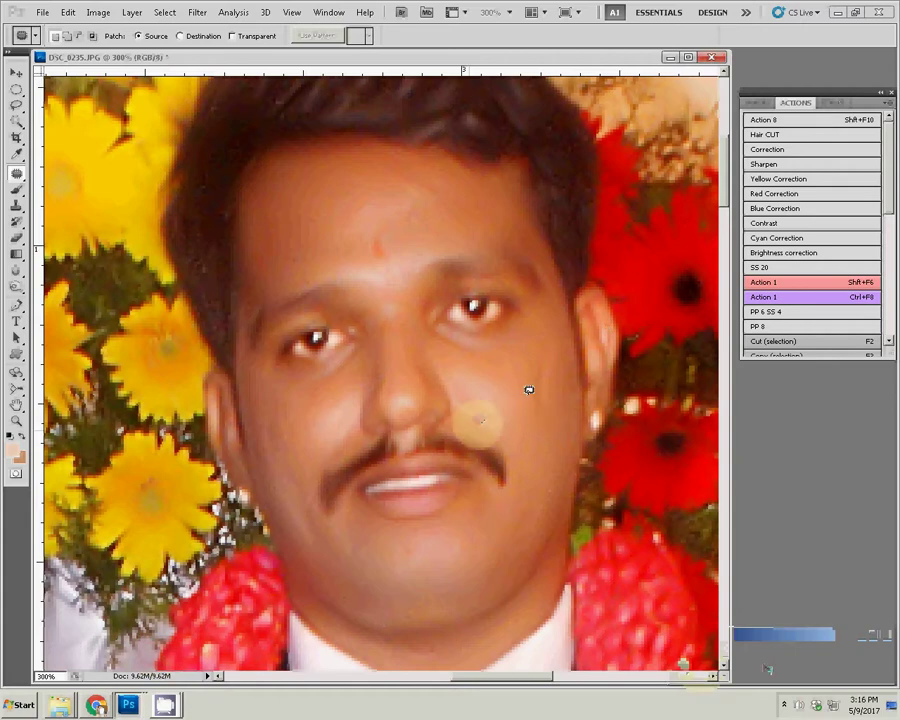
Start a Pen path at the groom's hair and trace past his ear and neck.
{"action": "key", "text": "p"}
{"action": "left_click", "coordinate": [570, 103]}
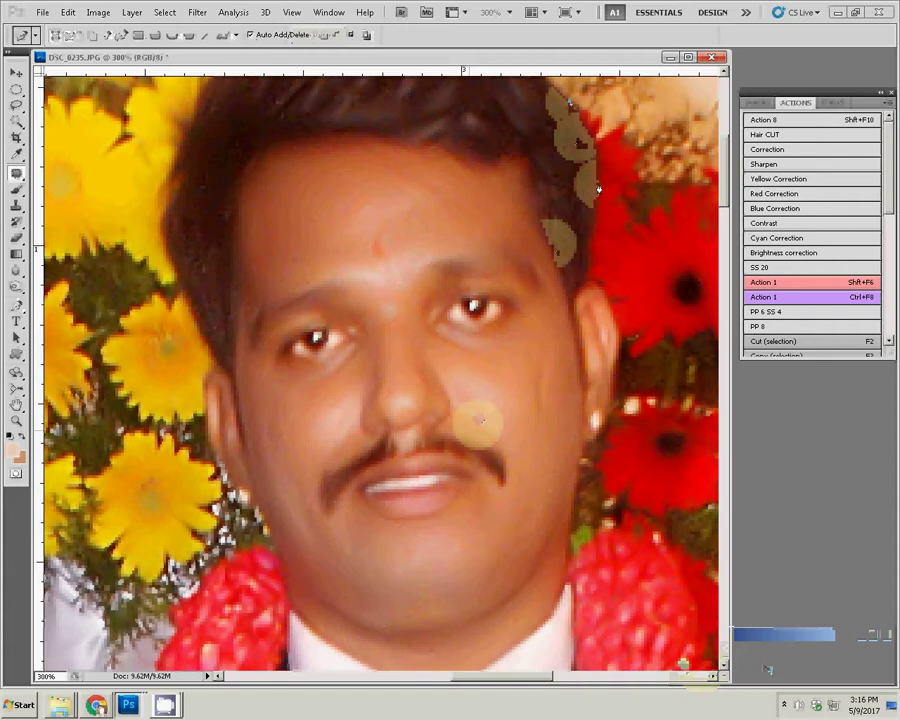
{"action": "left_click_drag", "start_coordinate": [596, 190], "coordinate": [596, 237]}
{"action": "left_click", "coordinate": [586, 283]}
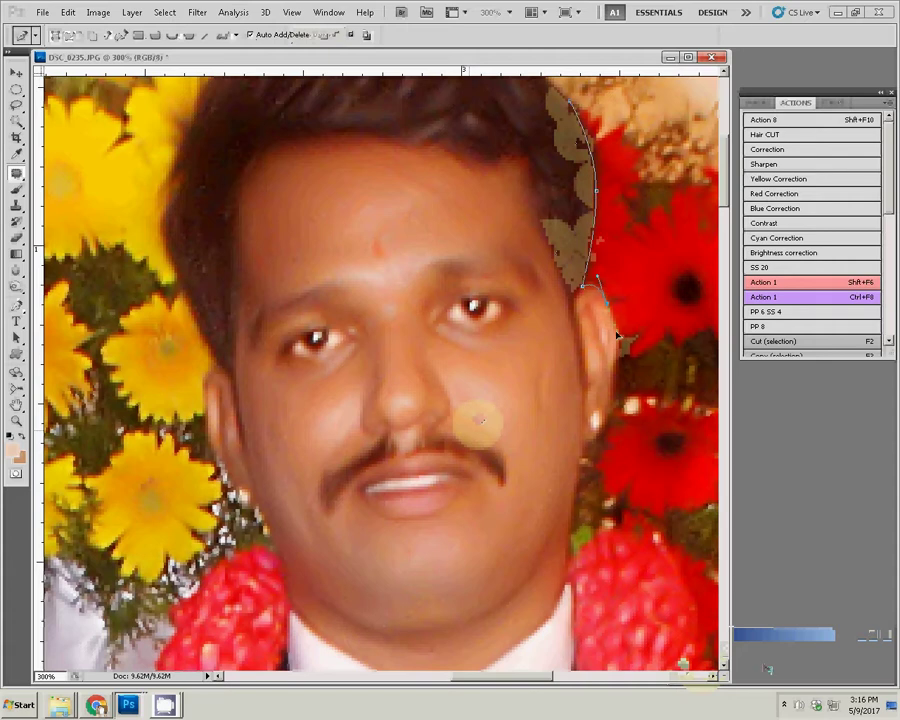
{"action": "left_click_drag", "start_coordinate": [612, 372], "coordinate": [603, 430]}
{"action": "scroll", "coordinate": [478, 420], "scroll_direction": "down", "scroll_amount": 5}
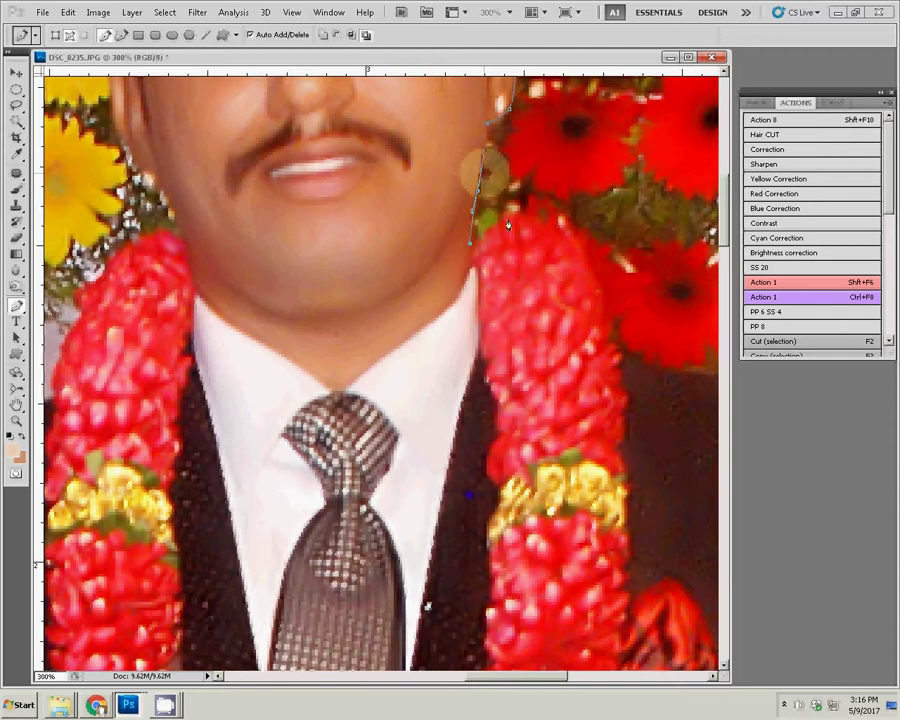
{"action": "left_click_drag", "start_coordinate": [545, 212], "coordinate": [596, 302]}
{"action": "left_click_drag", "start_coordinate": [623, 406], "coordinate": [441, 181]}
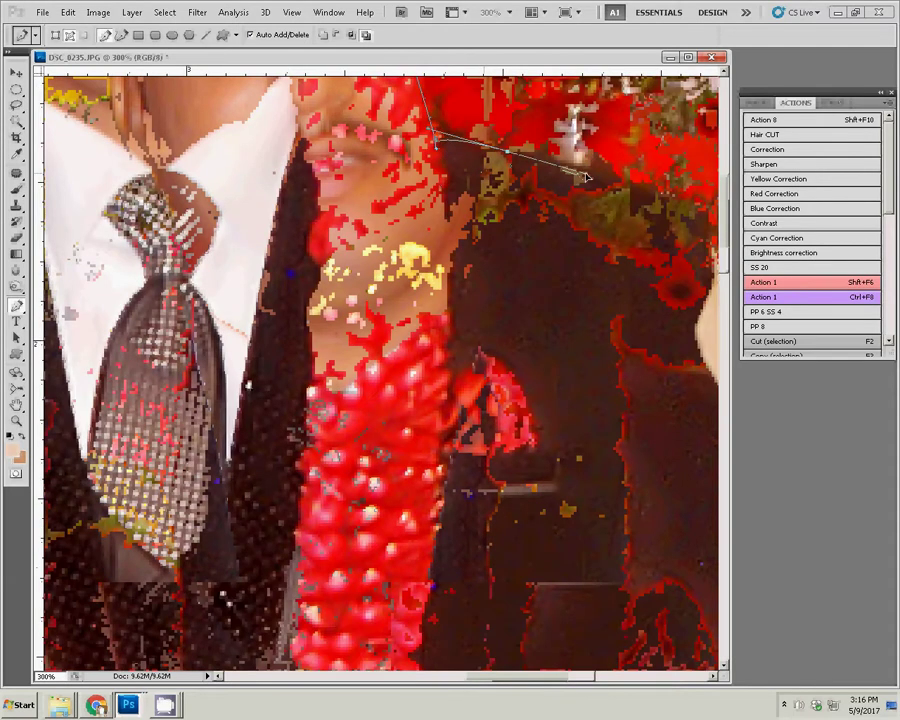
{"action": "left_click_drag", "start_coordinate": [576, 180], "coordinate": [470, 185]}
Continue the path along the groom's shoulder and sleeve to his hand, at 200% zoom.
{"action": "left_click", "coordinate": [371, 160]}
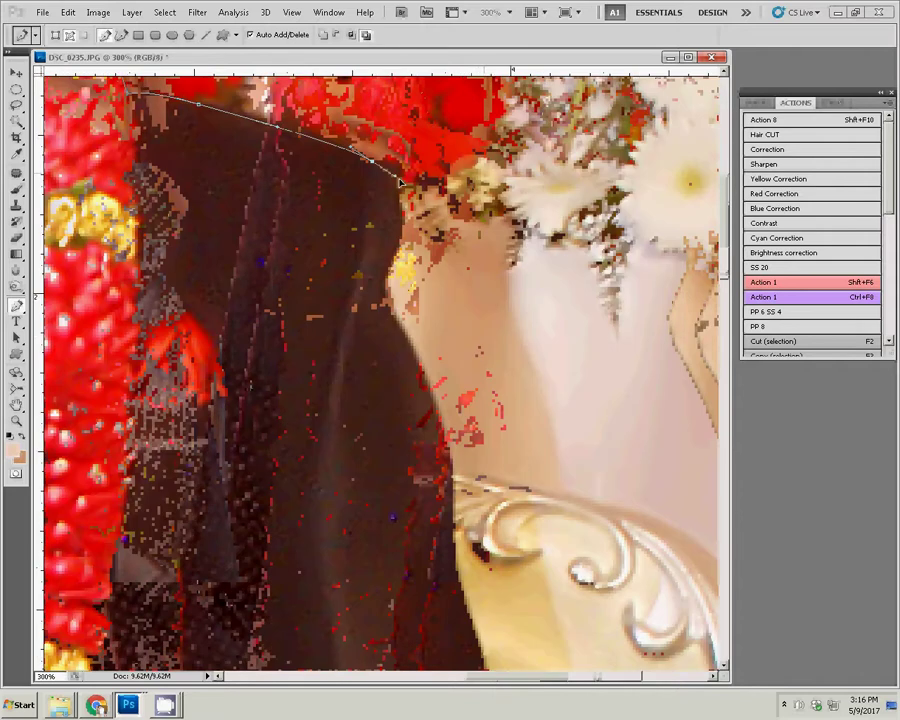
{"action": "left_click", "coordinate": [392, 272]}
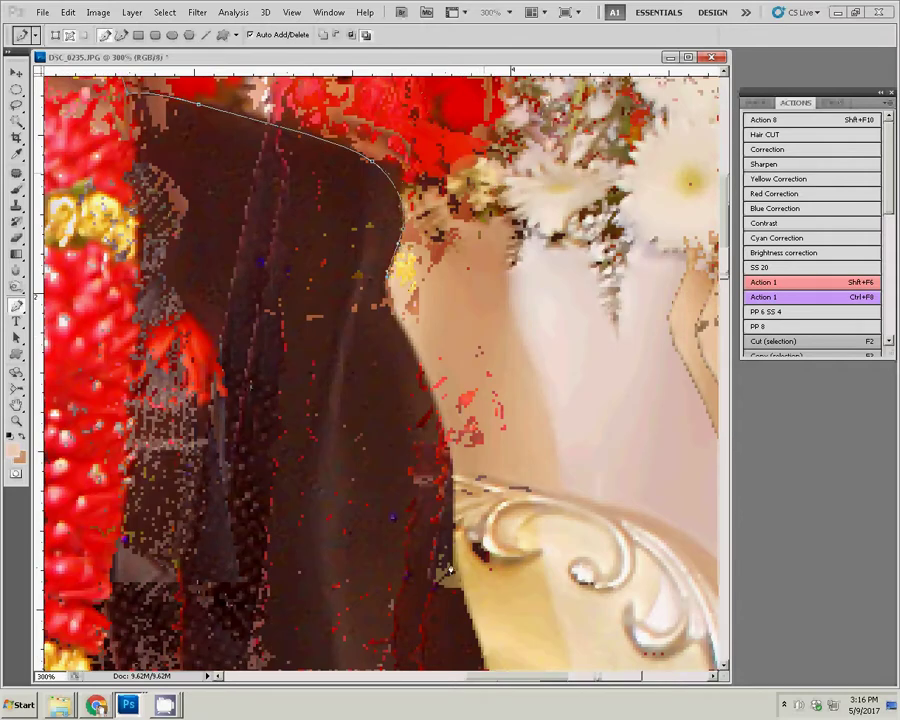
{"action": "left_click_drag", "start_coordinate": [427, 390], "coordinate": [452, 438]}
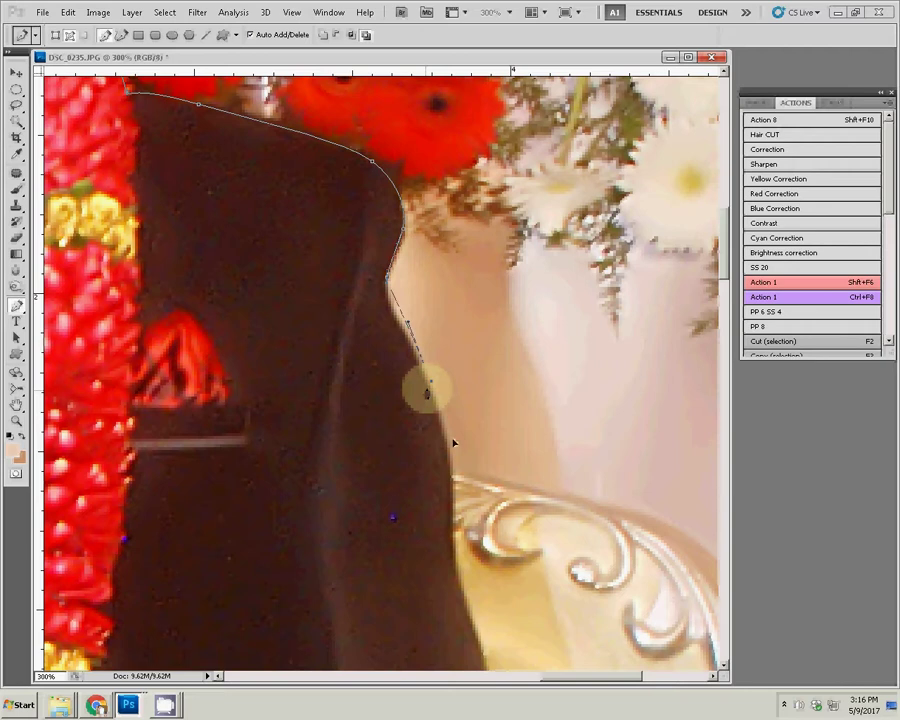
{"action": "key", "text": "ctrl+z"}
{"action": "left_click_drag", "start_coordinate": [389, 312], "coordinate": [406, 350]}
{"action": "left_click_drag", "start_coordinate": [426, 392], "coordinate": [313, 270]}
{"action": "left_click_drag", "start_coordinate": [323, 322], "coordinate": [325, 410]}
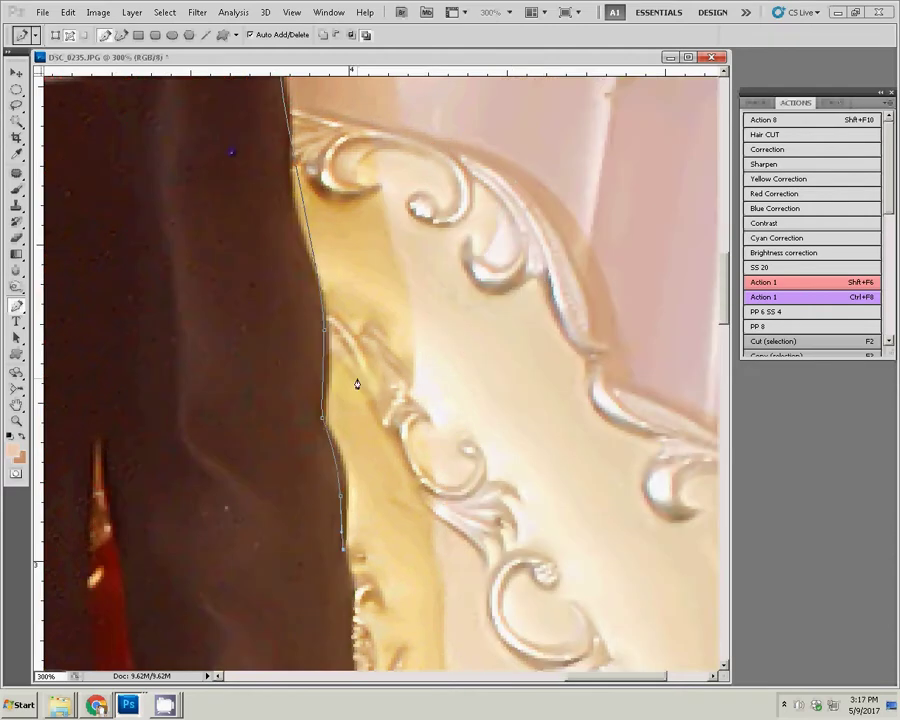
{"action": "left_click_drag", "start_coordinate": [357, 383], "coordinate": [410, 415]}
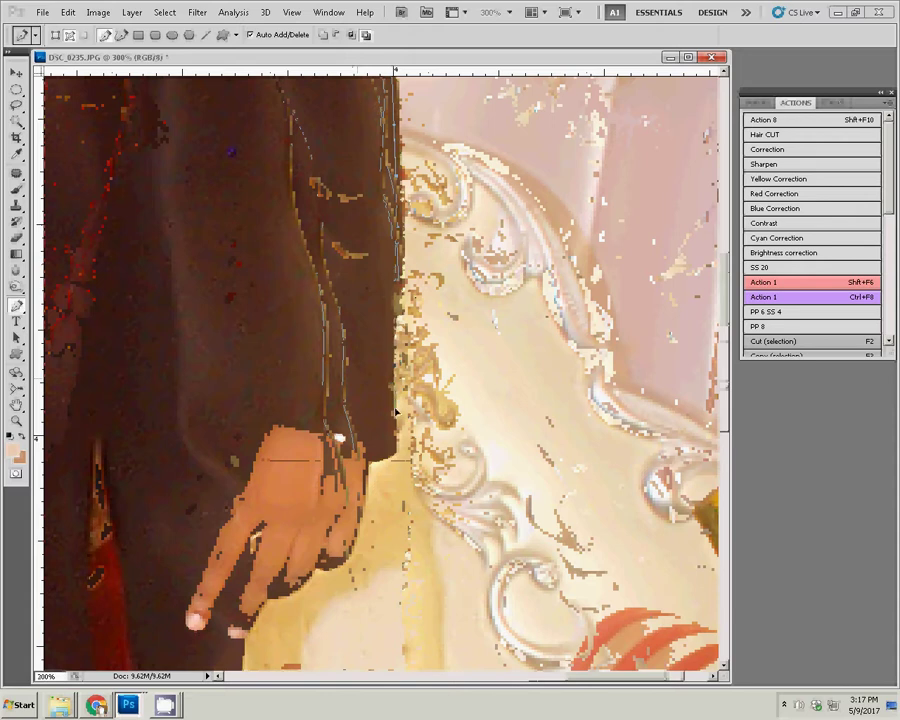
{"action": "mouse_move", "coordinate": [374, 454]}
{"action": "left_mouse_down"}
{"action": "mouse_move", "coordinate": [454, 333]}
{"action": "mouse_move", "coordinate": [449, 350]}
{"action": "left_mouse_up"}
{"action": "key", "text": "ctrl+minus"}
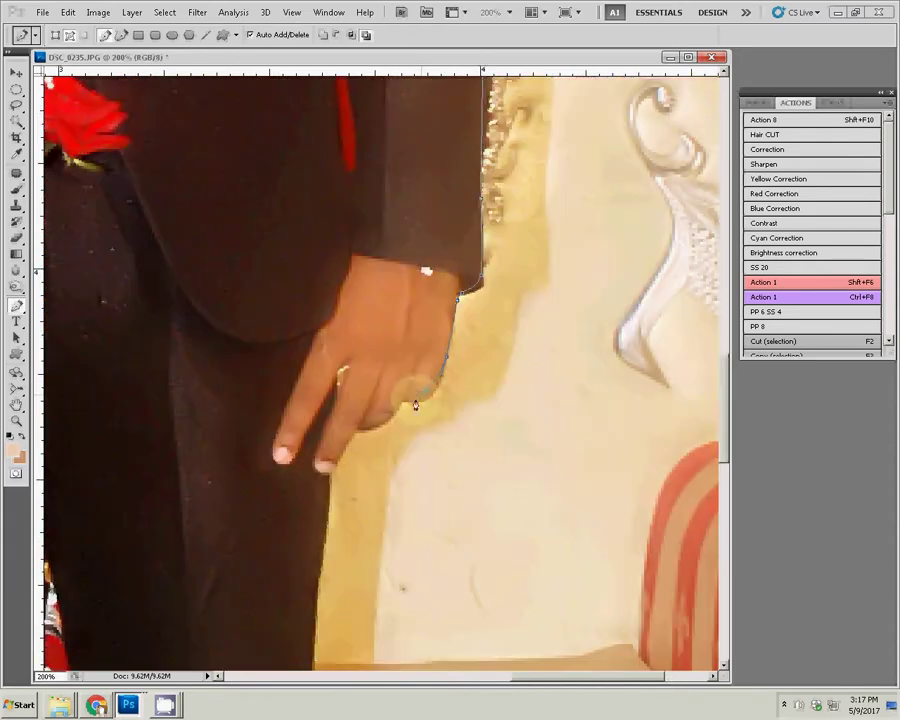
{"action": "left_click", "coordinate": [423, 392]}
Extend the path from the fingers around the groom's first shoe and up the leg edge.
{"action": "left_click", "coordinate": [357, 432]}
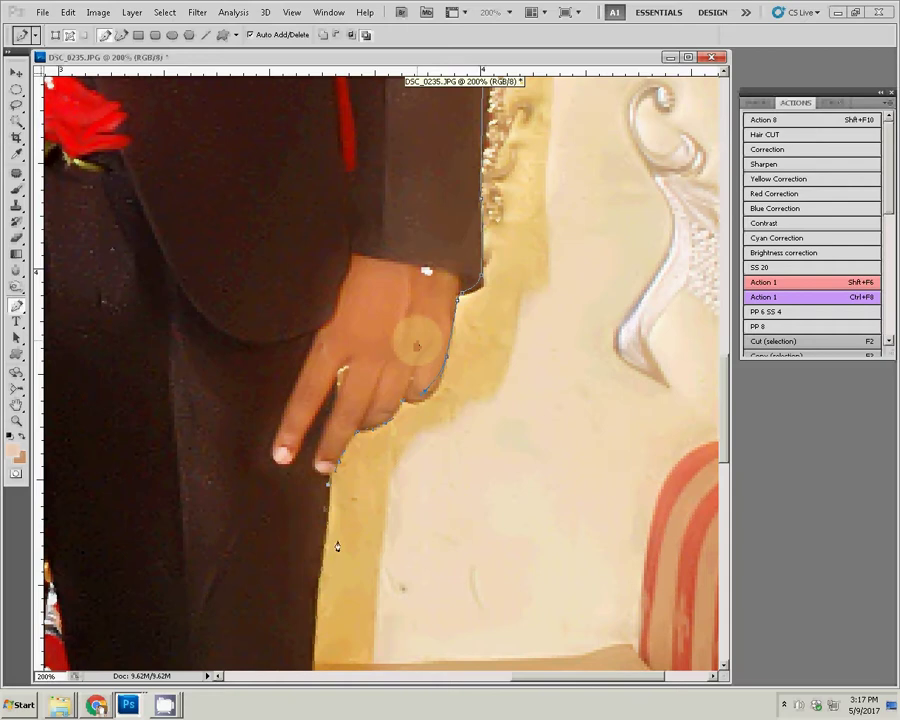
{"action": "left_click_drag", "start_coordinate": [337, 541], "coordinate": [382, 328]}
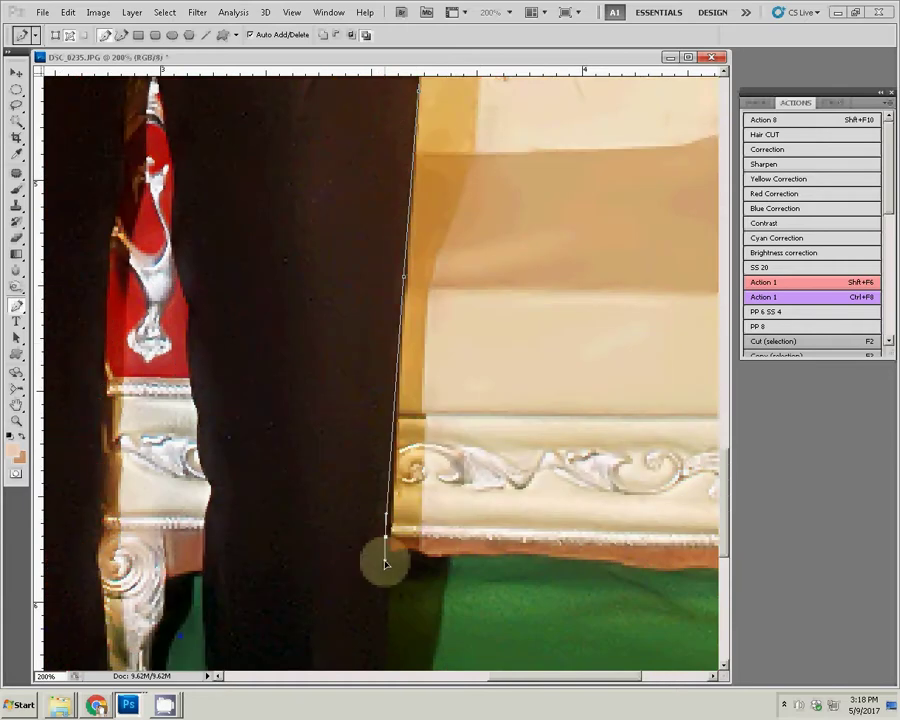
{"action": "left_click_drag", "start_coordinate": [382, 554], "coordinate": [396, 278]}
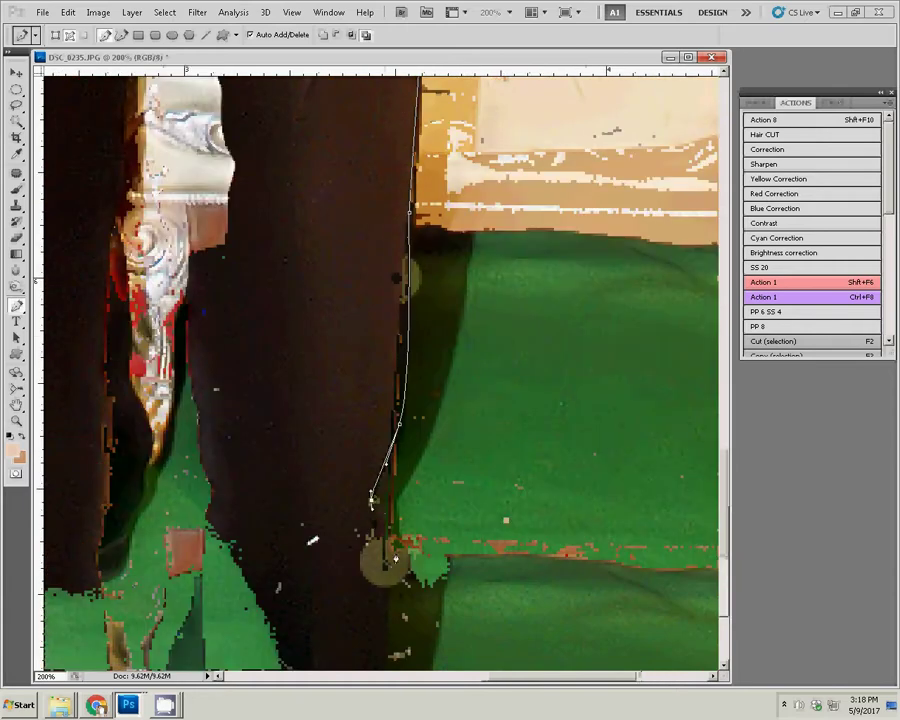
{"action": "left_click_drag", "start_coordinate": [427, 326], "coordinate": [448, 104]}
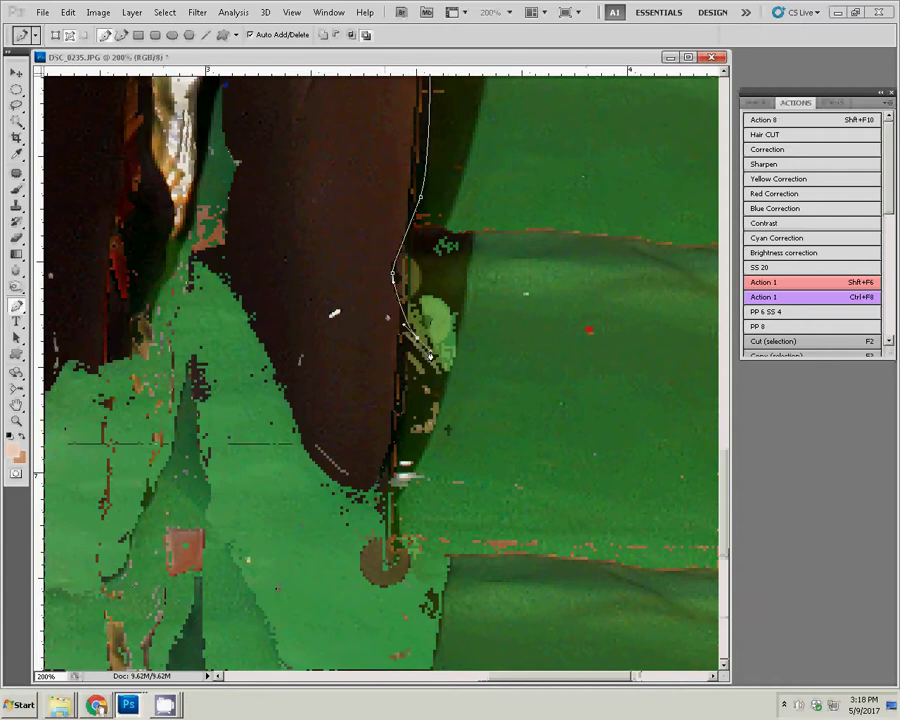
{"action": "mouse_move", "coordinate": [453, 412]}
{"action": "left_mouse_down"}
{"action": "mouse_move", "coordinate": [453, 435]}
{"action": "mouse_move", "coordinate": [425, 480]}
{"action": "left_mouse_up"}
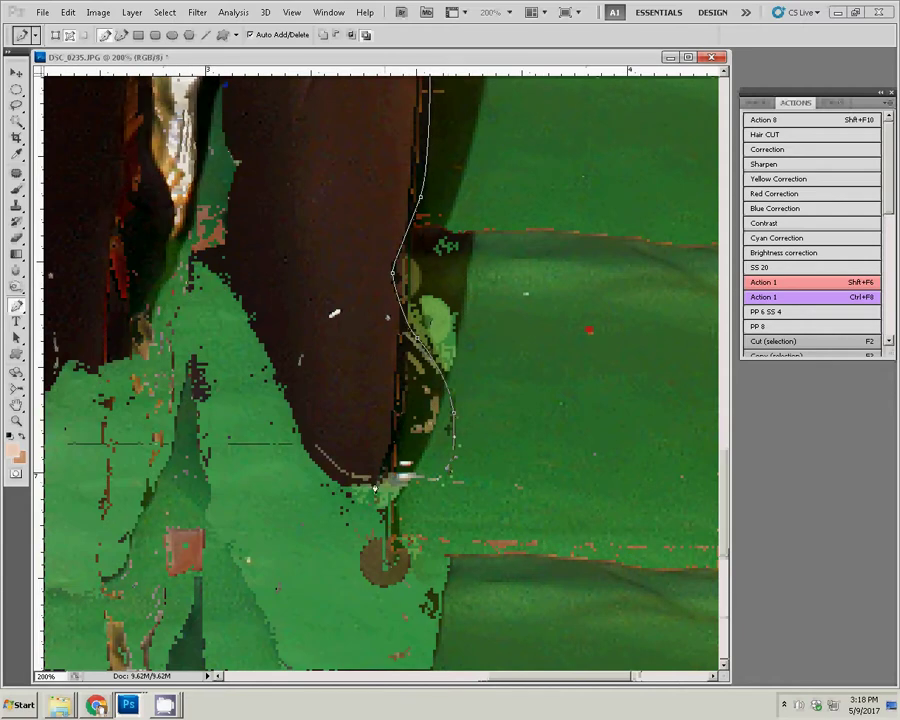
{"action": "left_click", "coordinate": [295, 383]}
{"action": "left_click", "coordinate": [262, 329]}
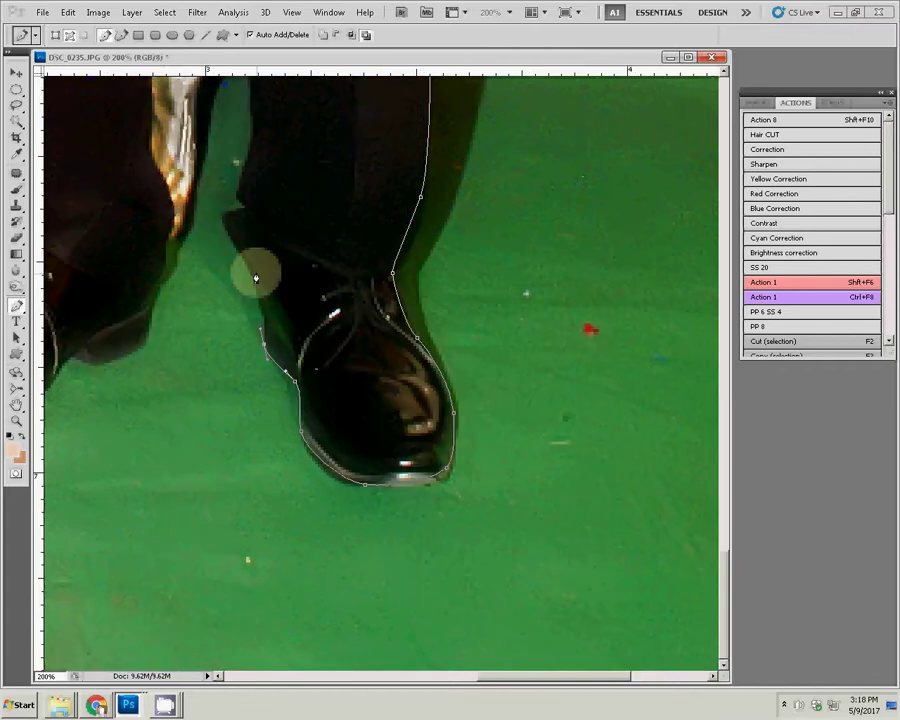
{"action": "left_click_drag", "start_coordinate": [223, 210], "coordinate": [245, 197]}
Trace the other trouser leg down and around the second shoe's tip.
{"action": "left_click_drag", "start_coordinate": [259, 131], "coordinate": [388, 460]}
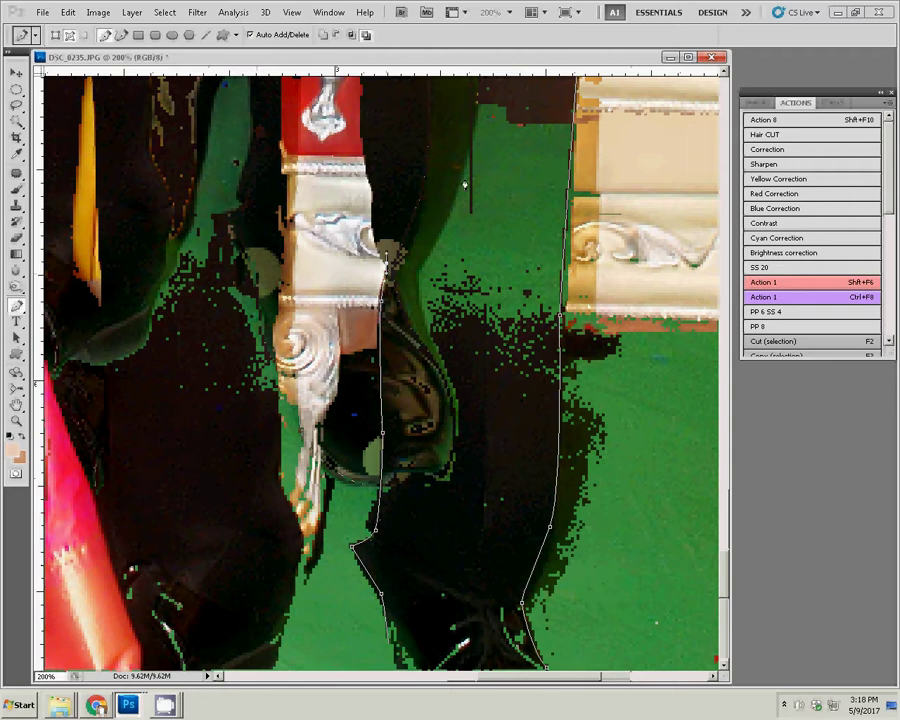
{"action": "left_click_drag", "start_coordinate": [410, 422], "coordinate": [435, 422]}
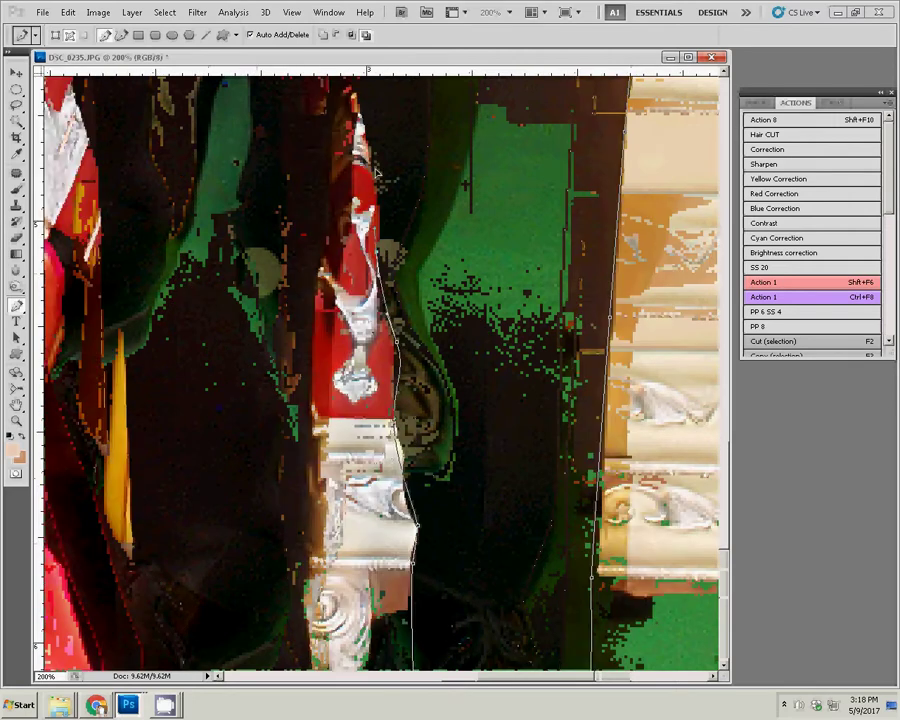
{"action": "scroll", "coordinate": [383, 369], "scroll_direction": "up", "scroll_amount": 5}
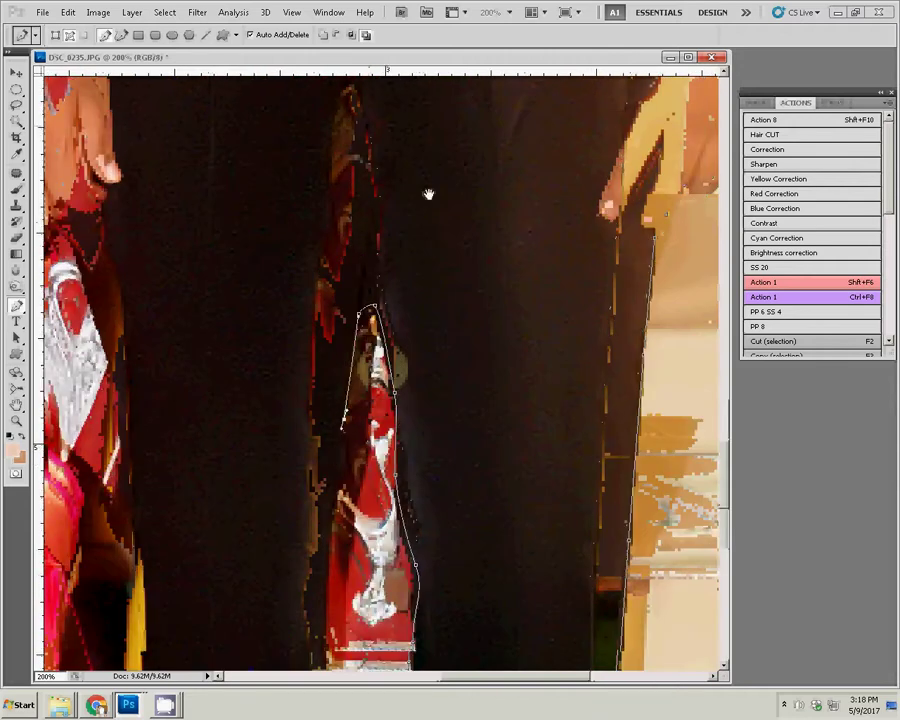
{"action": "scroll", "coordinate": [428, 195], "scroll_direction": "down", "scroll_amount": 7}
{"action": "scroll", "coordinate": [428, 195], "scroll_direction": "left", "scroll_amount": 2}
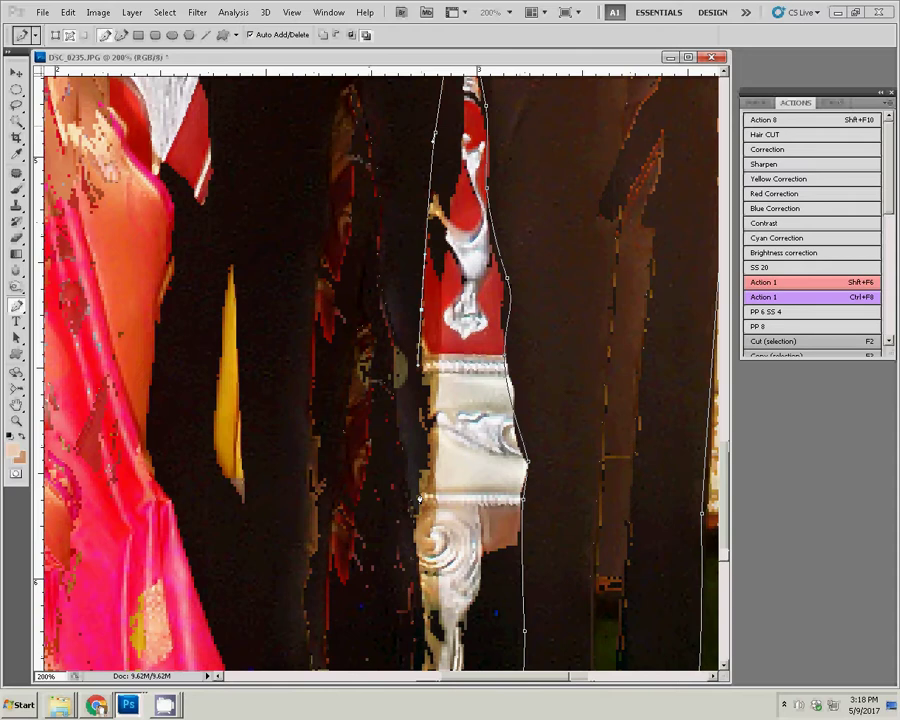
{"action": "left_click_drag", "start_coordinate": [420, 498], "coordinate": [424, 608]}
{"action": "scroll", "coordinate": [424, 608], "scroll_direction": "down", "scroll_amount": 6}
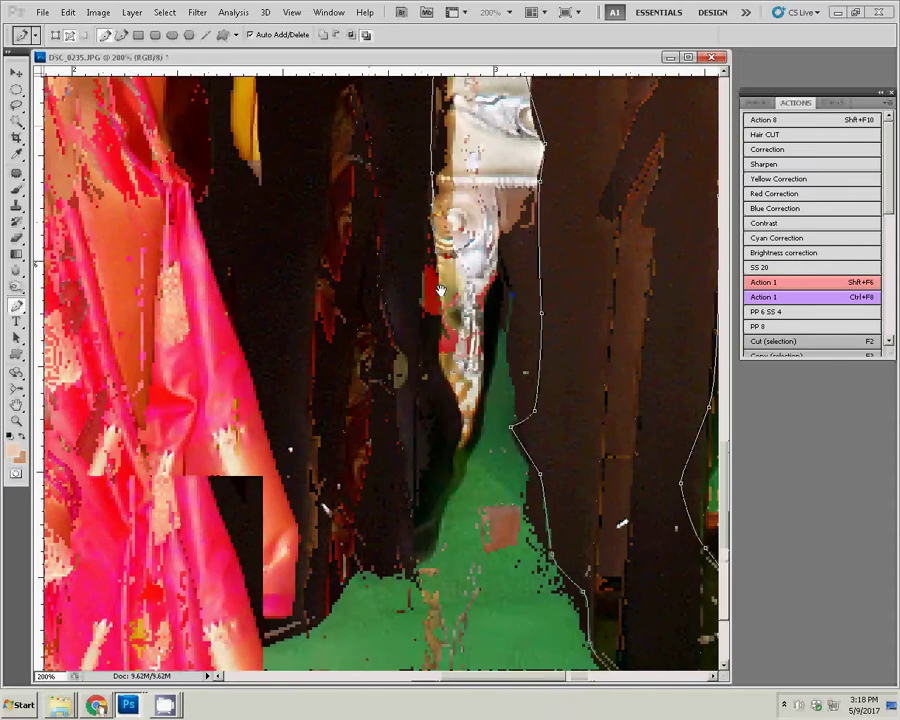
{"action": "left_click_drag", "start_coordinate": [437, 496], "coordinate": [455, 498]}
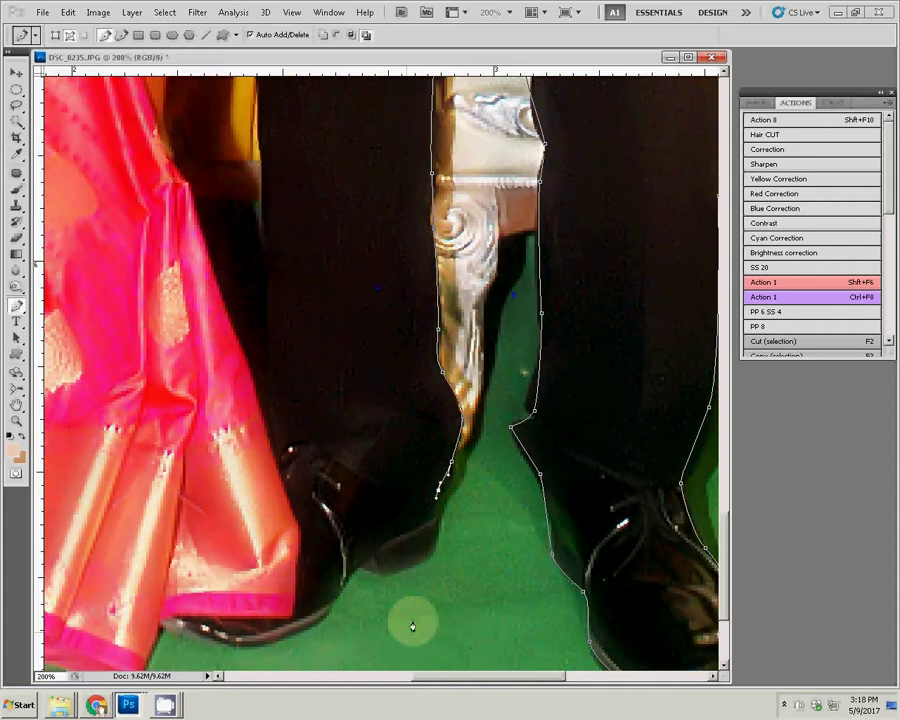
{"action": "left_click", "coordinate": [433, 548]}
{"action": "left_click", "coordinate": [393, 567]}
{"action": "left_click", "coordinate": [355, 568]}
{"action": "left_click", "coordinate": [315, 629]}
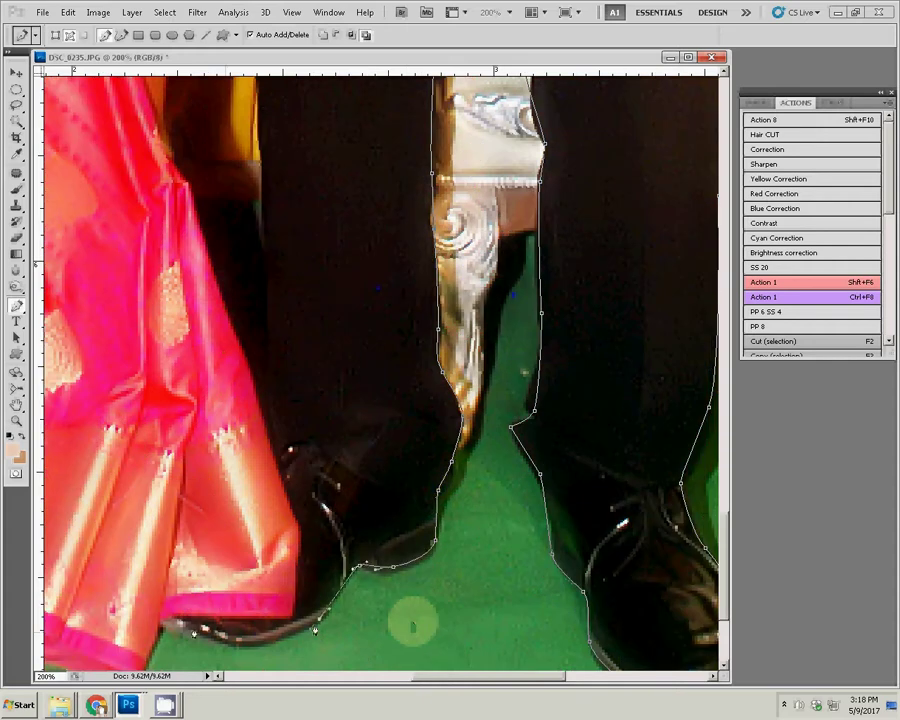
Trace the bride's foot and the lower edge of the saree hem.
{"action": "left_click_drag", "start_coordinate": [148, 190], "coordinate": [567, 397]}
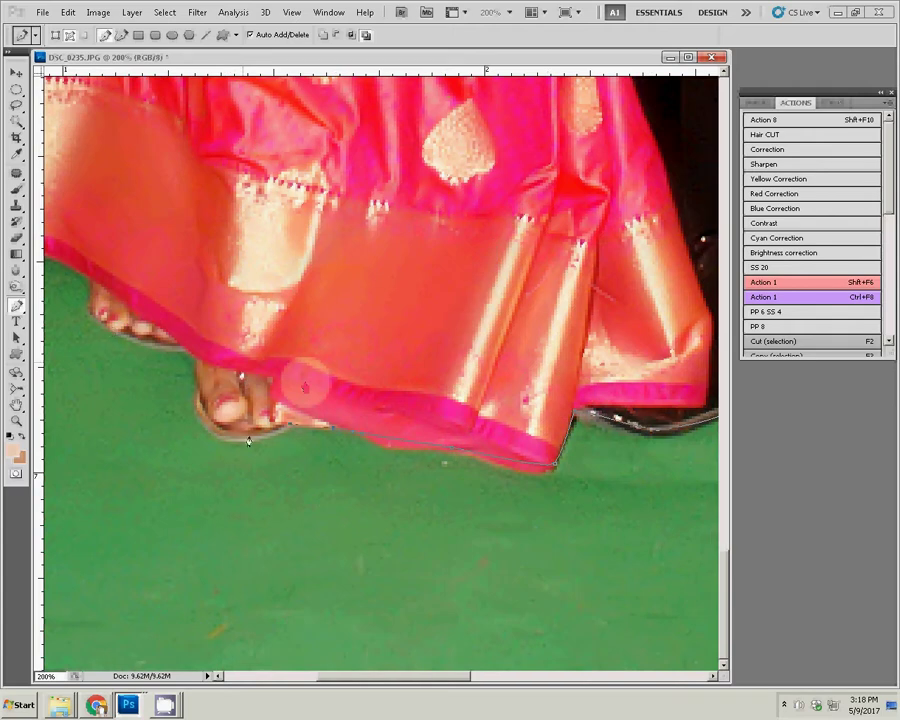
{"action": "left_click", "coordinate": [193, 356]}
{"action": "left_click_drag", "start_coordinate": [88, 290], "coordinate": [307, 410]}
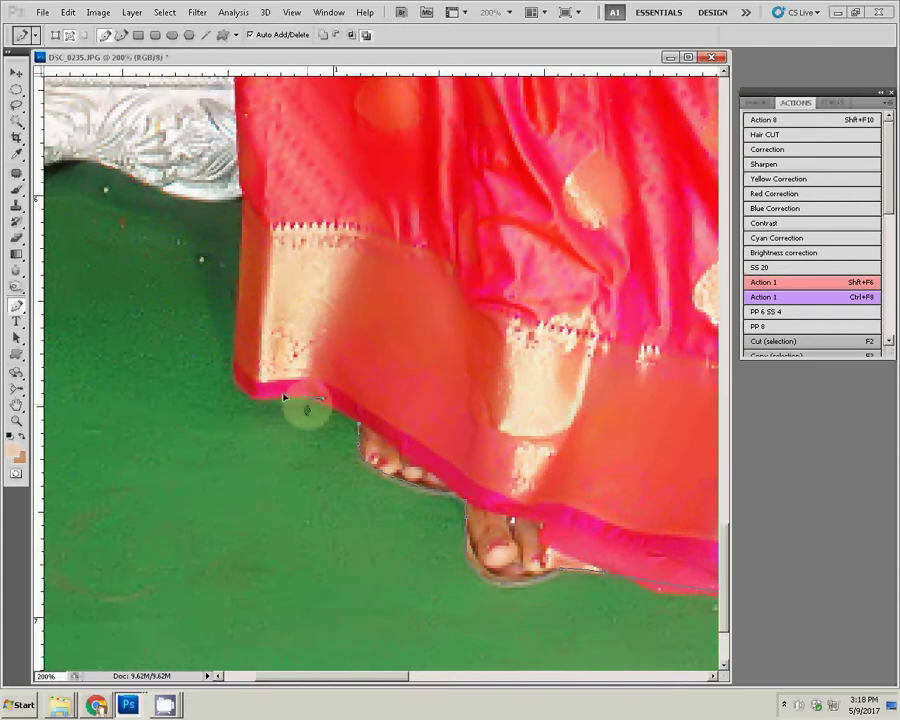
{"action": "left_click", "coordinate": [251, 396]}
{"action": "scroll", "coordinate": [245, 470], "scroll_direction": "up", "scroll_amount": 5}
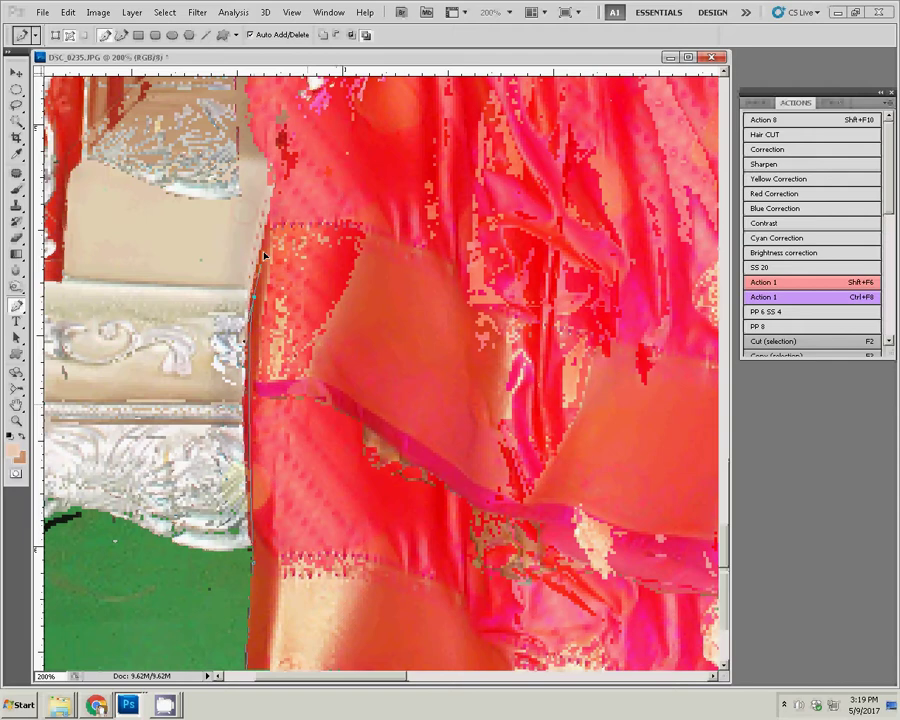
{"action": "scroll", "coordinate": [275, 430], "scroll_direction": "up", "scroll_amount": 5}
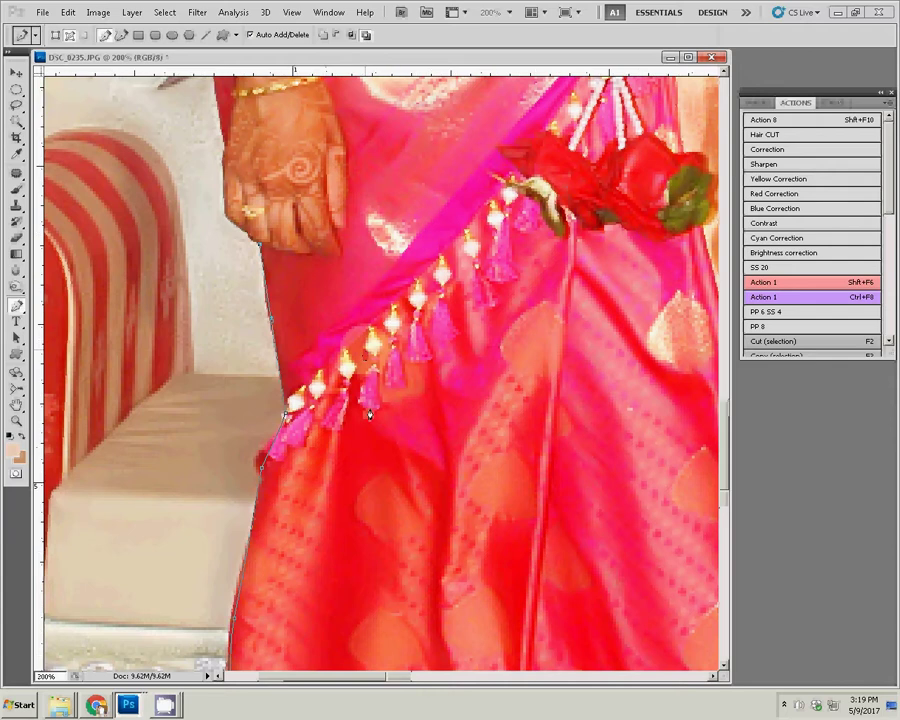
{"action": "scroll", "coordinate": [333, 507], "scroll_direction": "up", "scroll_amount": 3}
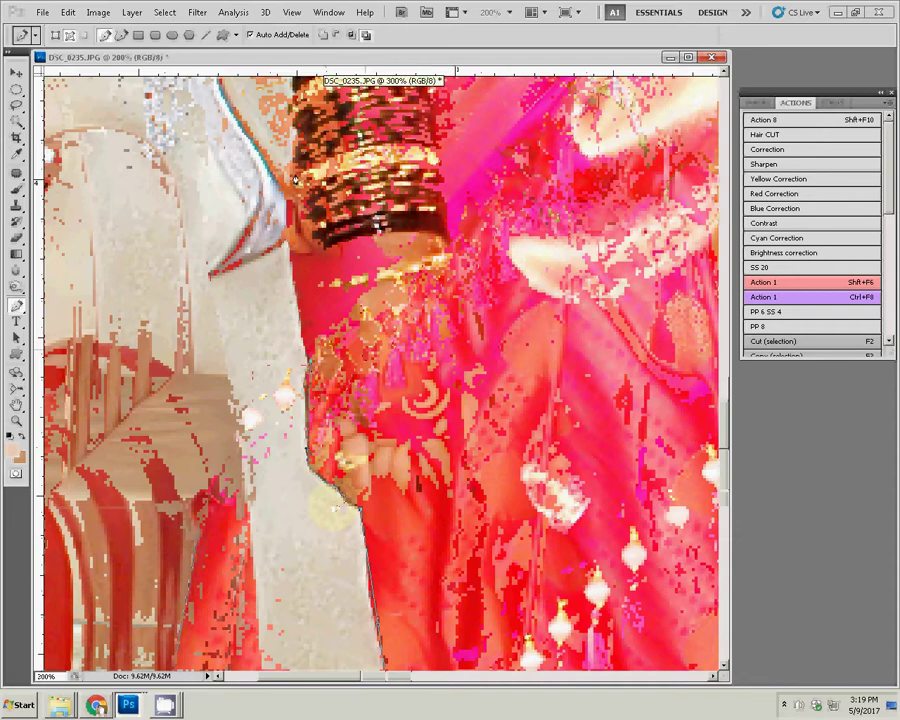
Trace up the bride's arm past her bangles to the shoulder.
{"action": "left_click_drag", "start_coordinate": [293, 180], "coordinate": [256, 457]}
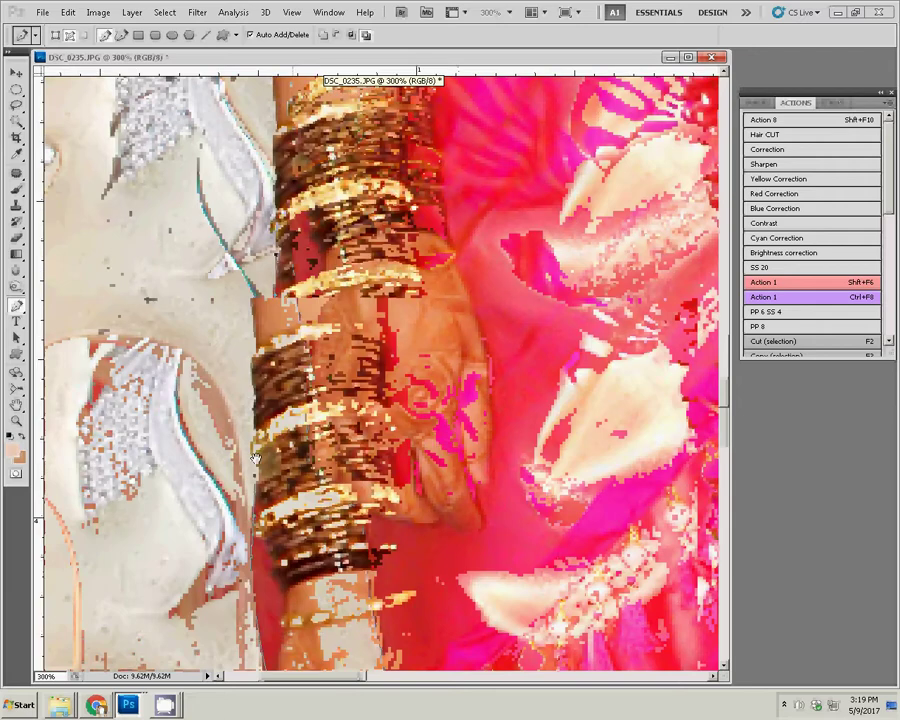
{"action": "scroll", "coordinate": [258, 440], "scroll_direction": "up", "scroll_amount": 5}
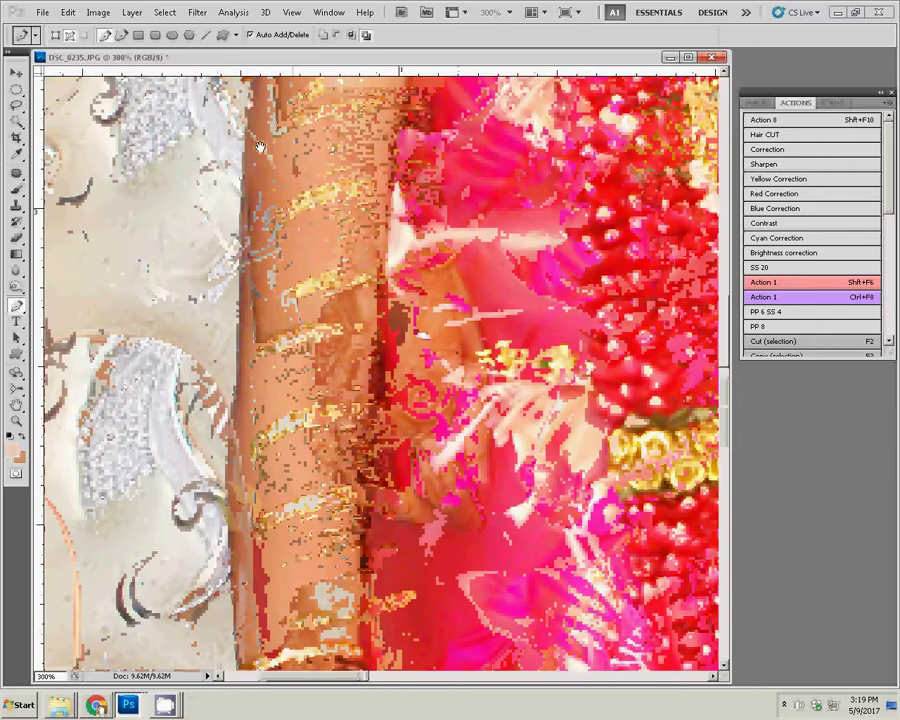
{"action": "scroll", "coordinate": [207, 478], "scroll_direction": "down", "scroll_amount": 3}
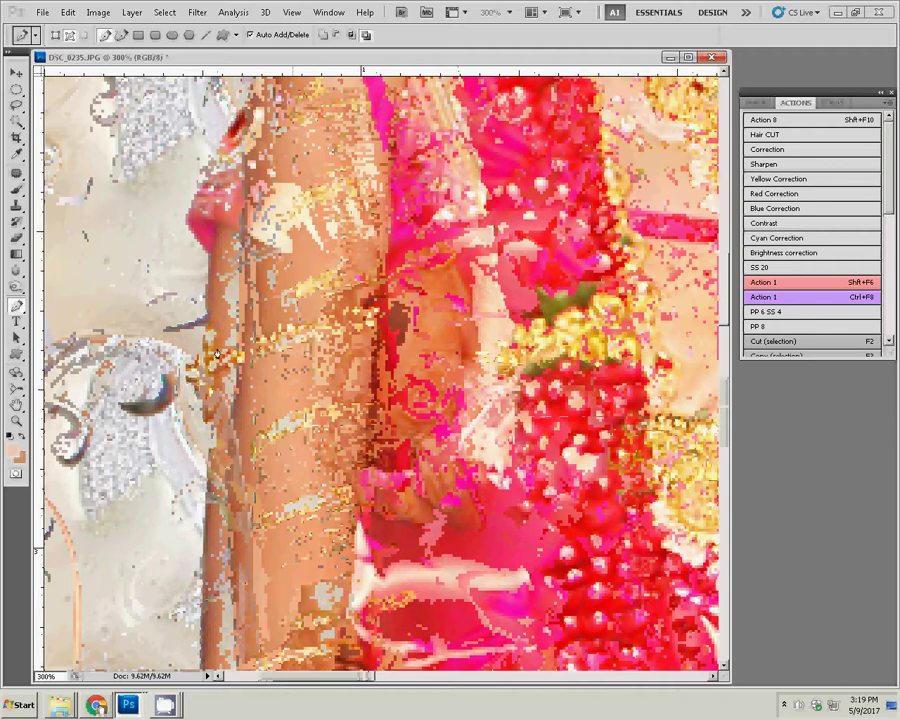
{"action": "left_click", "coordinate": [210, 461]}
{"action": "left_click", "coordinate": [188, 375]}
{"action": "left_click", "coordinate": [209, 278]}
{"action": "left_click_drag", "start_coordinate": [205, 219], "coordinate": [131, 474]}
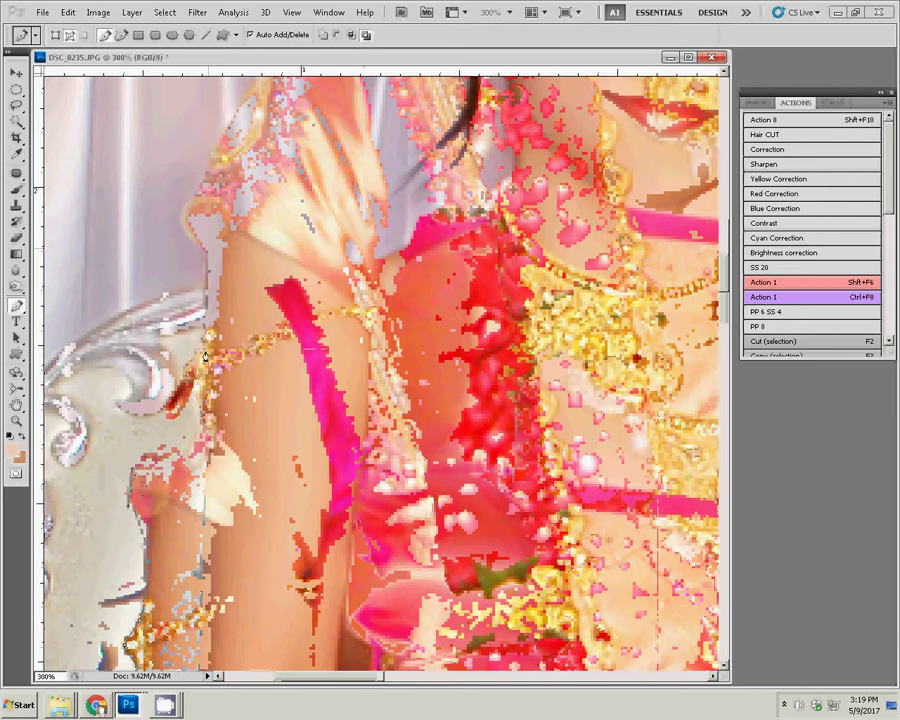
{"action": "left_click", "coordinate": [213, 325]}
{"action": "left_click_drag", "start_coordinate": [321, 275], "coordinate": [418, 233]}
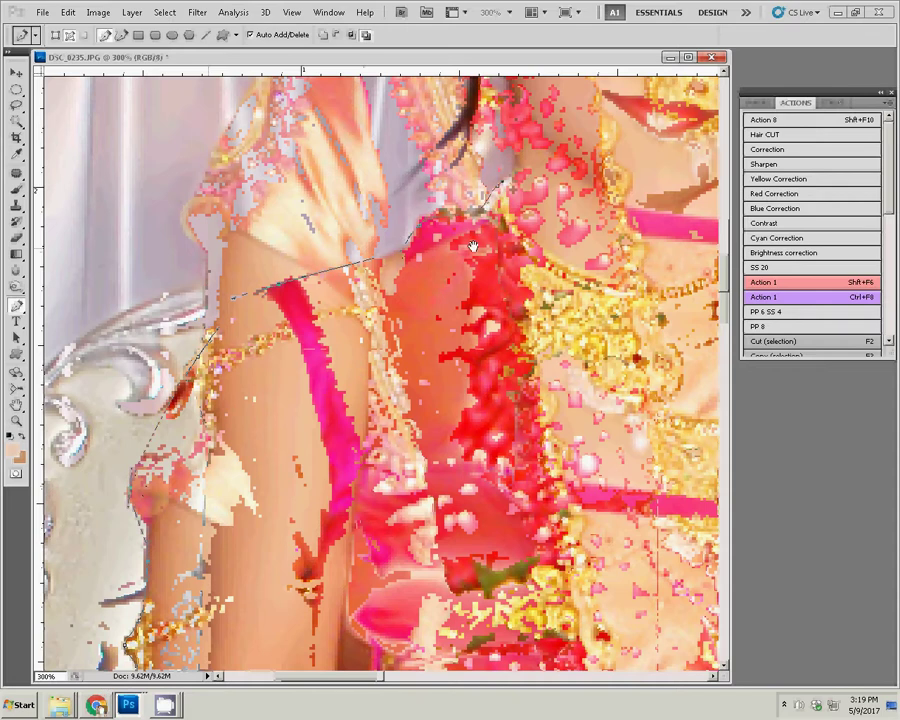
Curve the path over the bride's hair, down her jaw past the earring to the groom's jacket.
{"action": "left_click_drag", "start_coordinate": [510, 180], "coordinate": [419, 474]}
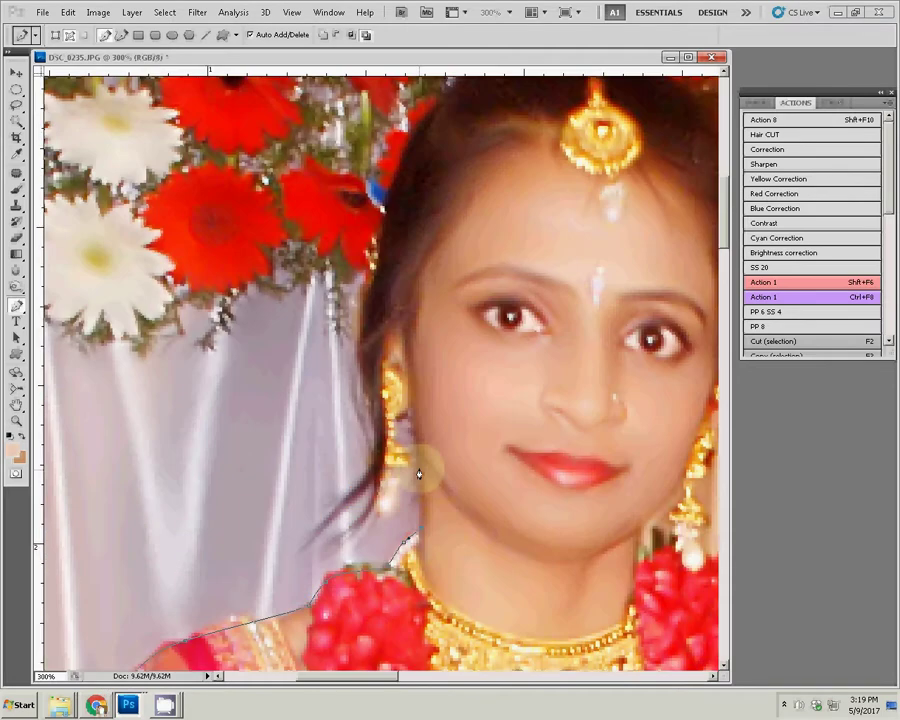
{"action": "mouse_move", "coordinate": [403, 432]}
{"action": "left_mouse_down"}
{"action": "mouse_move", "coordinate": [404, 454]}
{"action": "mouse_move", "coordinate": [359, 465]}
{"action": "left_mouse_up"}
{"action": "left_click_drag", "start_coordinate": [416, 180], "coordinate": [262, 431]}
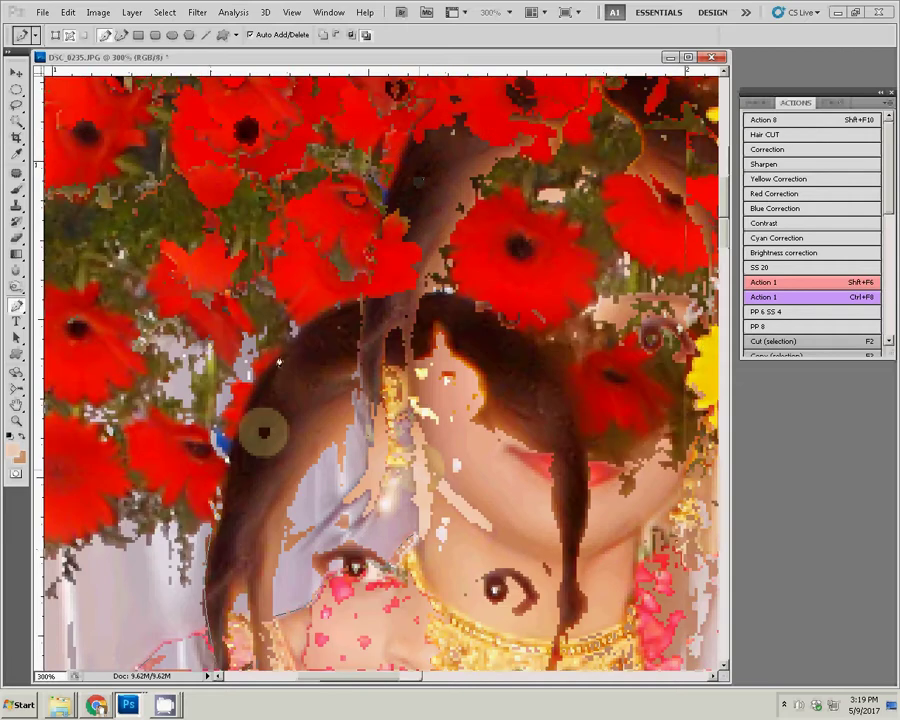
{"action": "left_click_drag", "start_coordinate": [446, 297], "coordinate": [495, 313]}
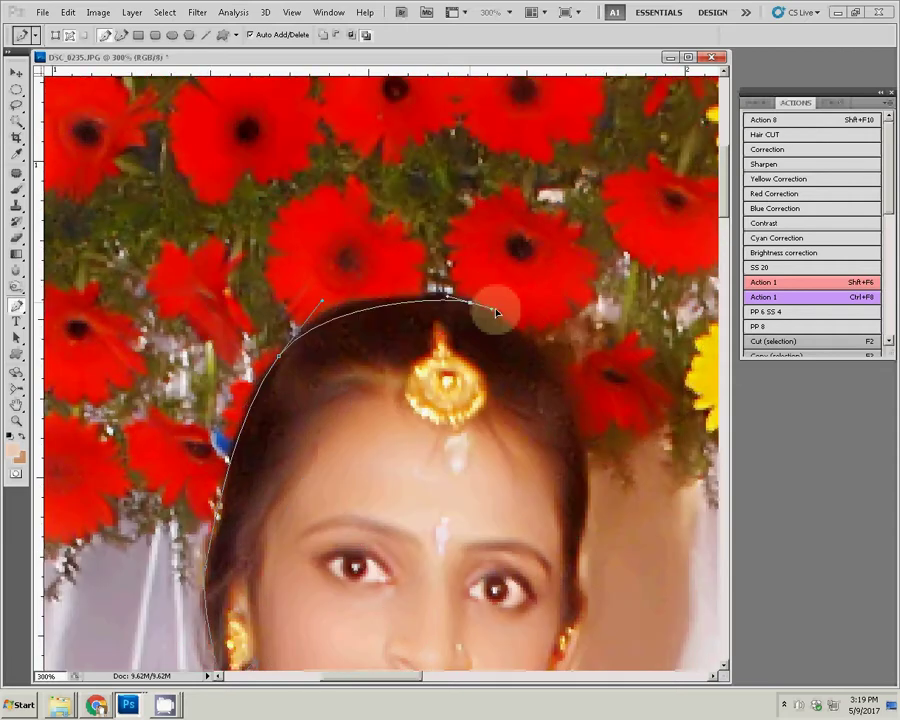
{"action": "mouse_move", "coordinate": [570, 404]}
{"action": "left_mouse_down"}
{"action": "mouse_move", "coordinate": [578, 572]}
{"action": "mouse_move", "coordinate": [519, 328]}
{"action": "left_mouse_up"}
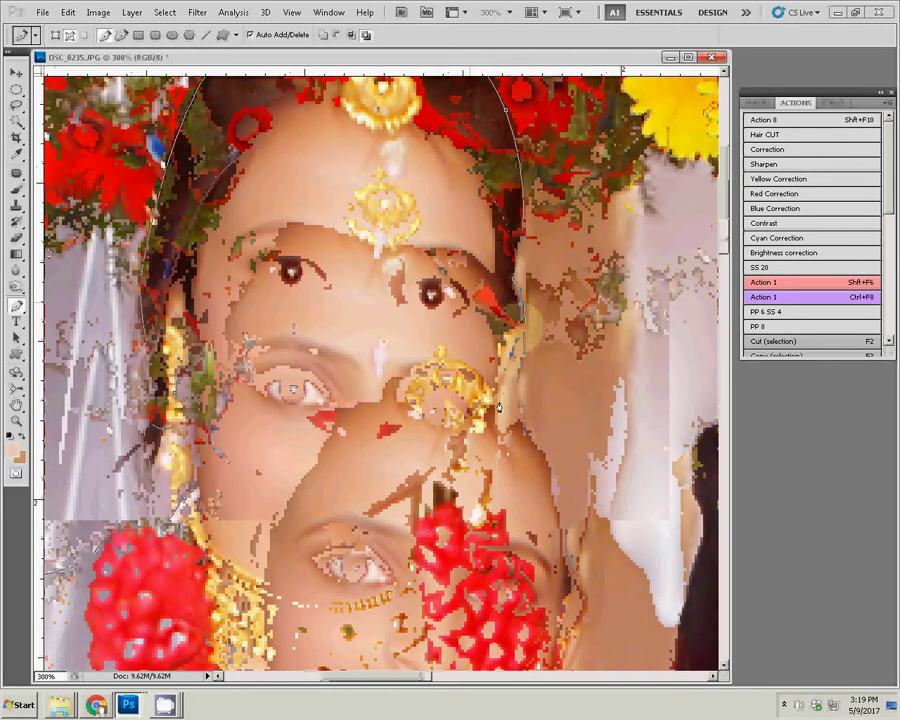
{"action": "left_click", "coordinate": [483, 489]}
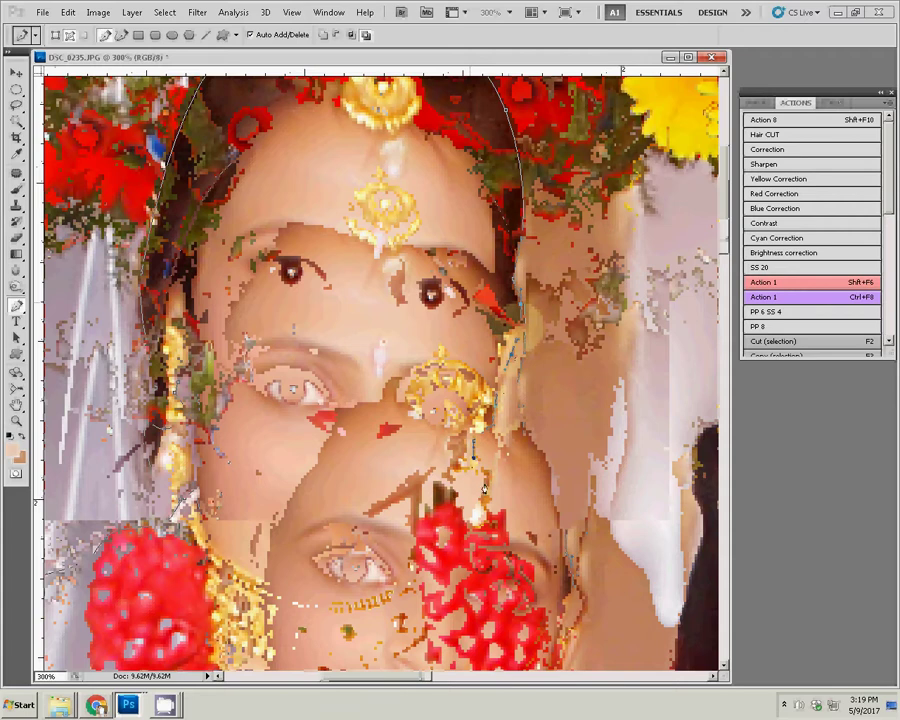
{"action": "left_click", "coordinate": [519, 545]}
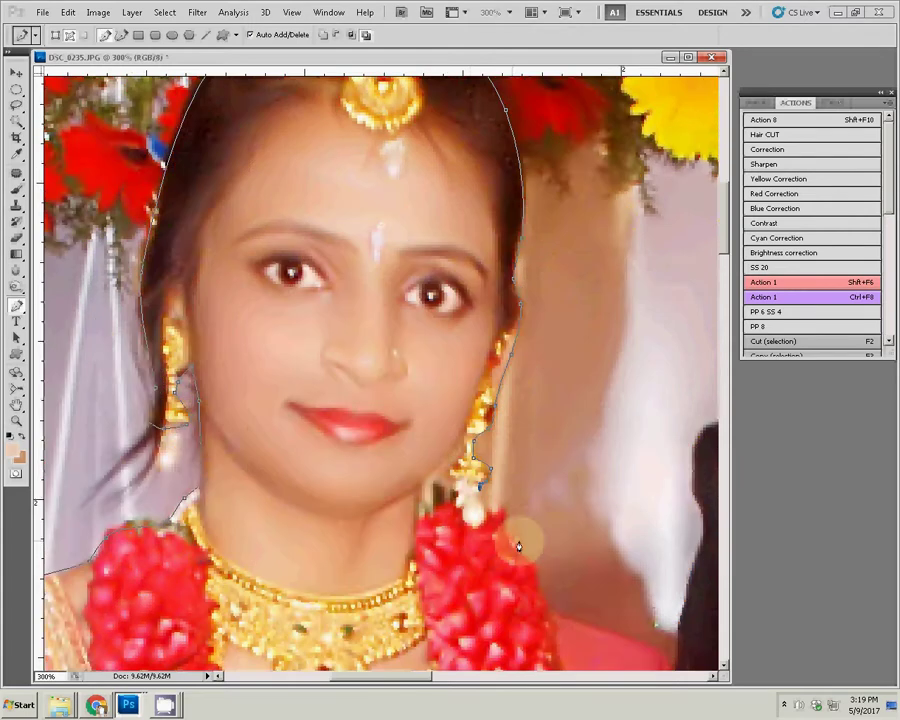
{"action": "left_click_drag", "start_coordinate": [519, 545], "coordinate": [452, 421]}
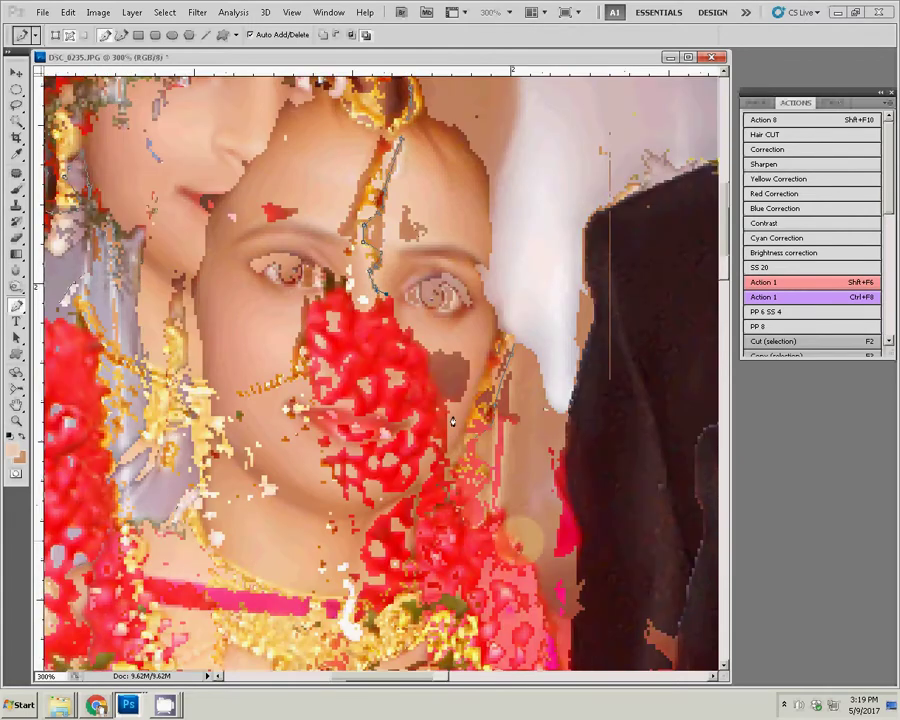
{"action": "left_click", "coordinate": [437, 398]}
{"action": "left_click", "coordinate": [564, 448]}
{"action": "left_click", "coordinate": [592, 344]}
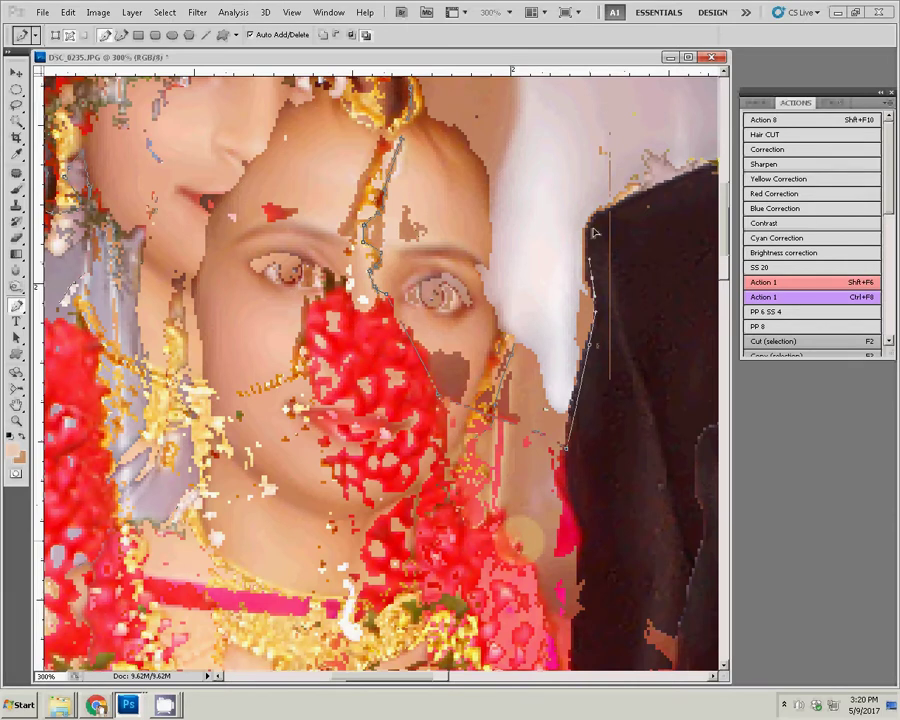
Trace the groom's jacket shoulder and garland, arc over his head, and close the path.
{"action": "left_click", "coordinate": [616, 205]}
{"action": "left_click_drag", "start_coordinate": [617, 205], "coordinate": [256, 437]}
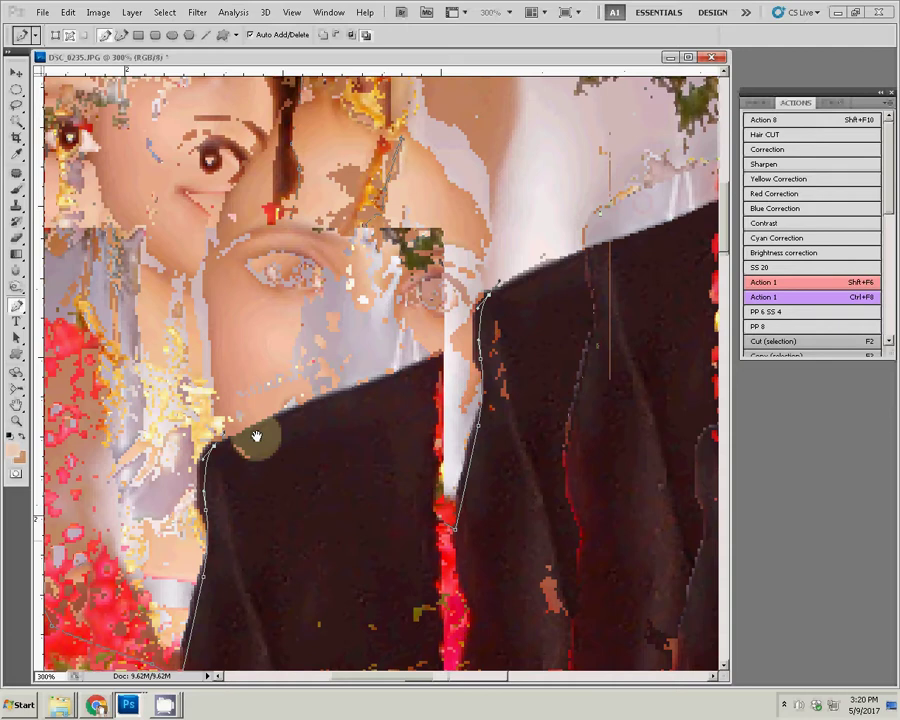
{"action": "left_click", "coordinate": [440, 356]}
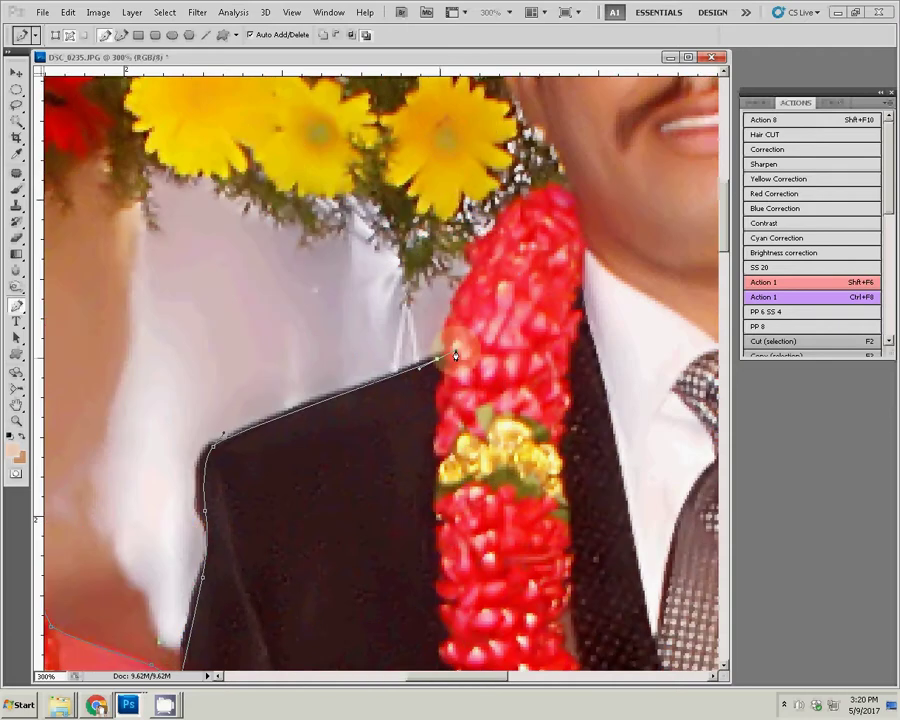
{"action": "left_click_drag", "start_coordinate": [572, 186], "coordinate": [610, 176]}
{"action": "left_click_drag", "start_coordinate": [430, 212], "coordinate": [395, 545]}
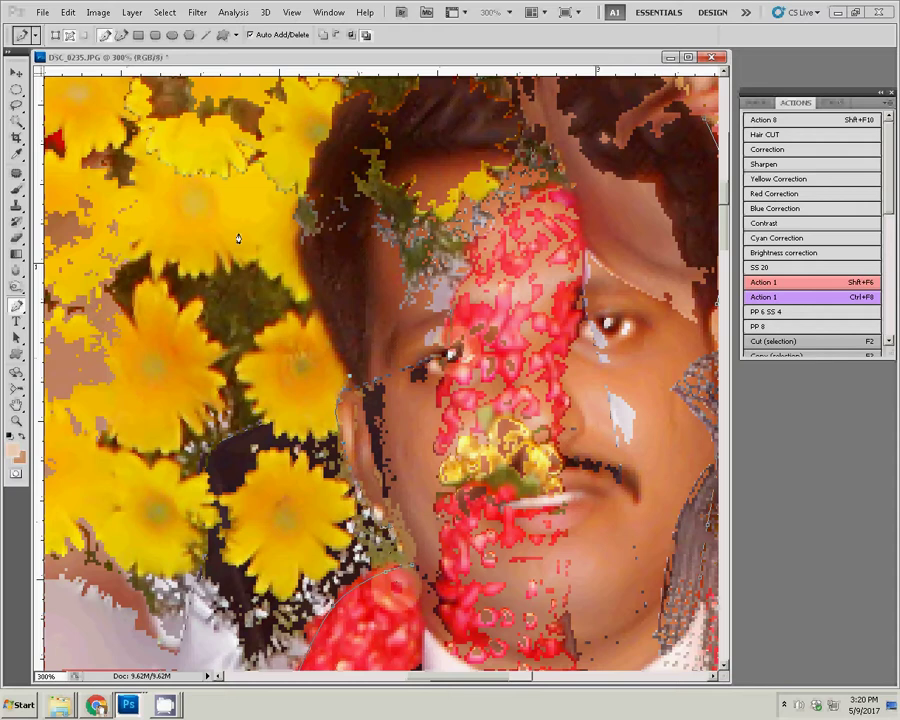
{"action": "left_click_drag", "start_coordinate": [238, 240], "coordinate": [210, 408]}
{"action": "left_click_drag", "start_coordinate": [340, 198], "coordinate": [405, 193]}
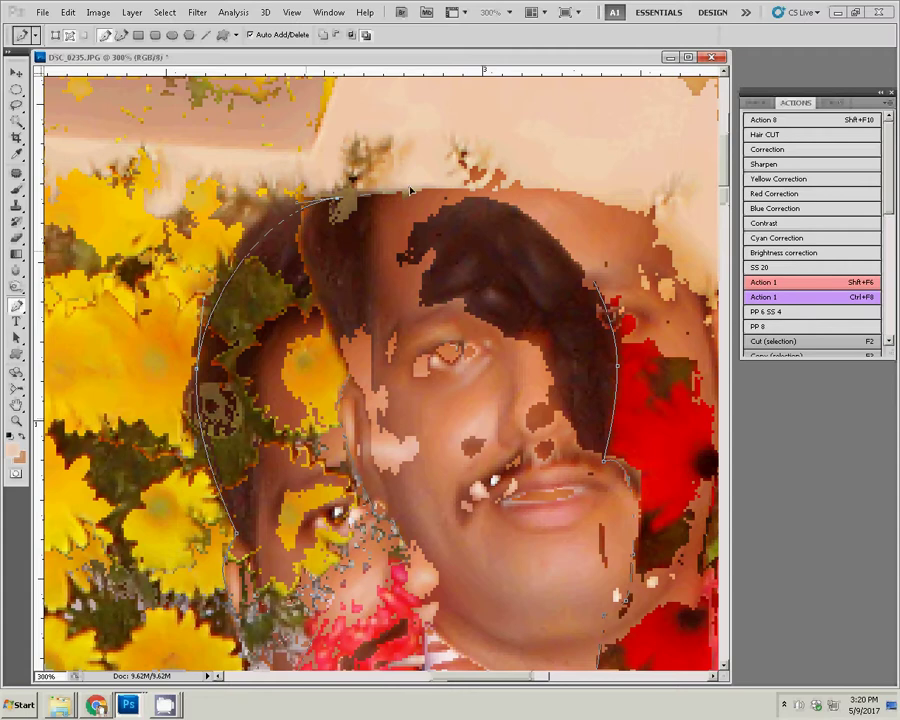
{"action": "left_click", "coordinate": [597, 285]}
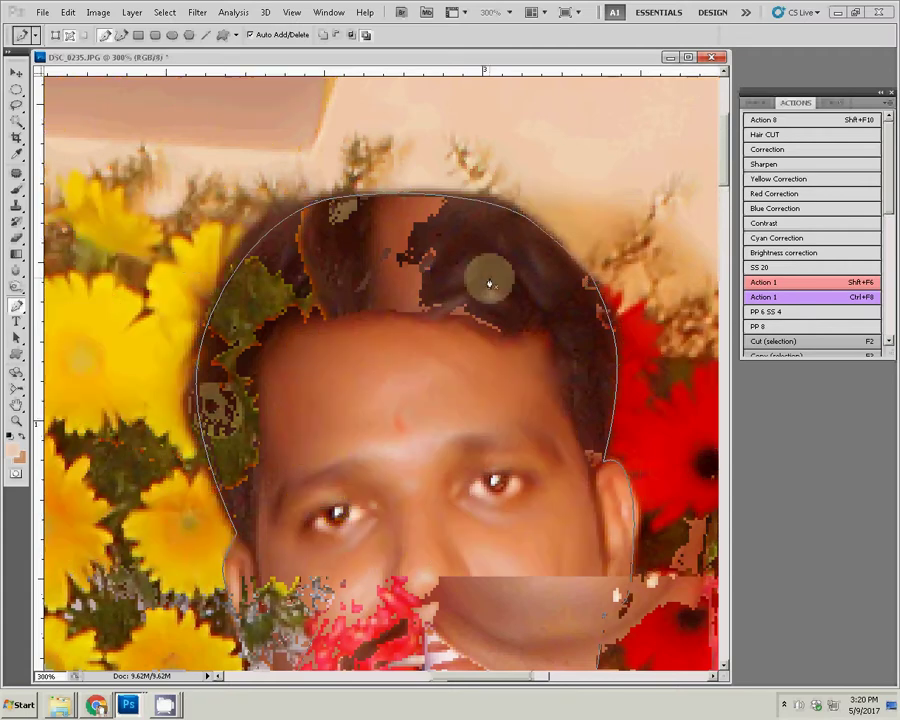
Convert the closed path into a selection and copy the couple onto a new Layer 1.
{"action": "right_click", "coordinate": [489, 284]}
{"action": "left_click", "coordinate": [516, 335]}
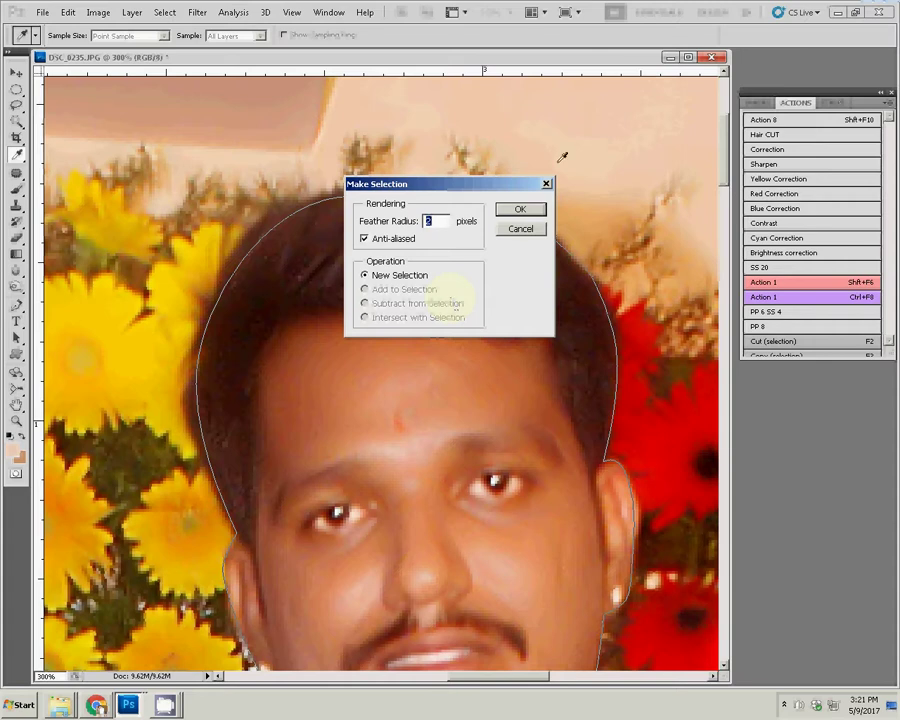
{"action": "left_click", "coordinate": [535, 210]}
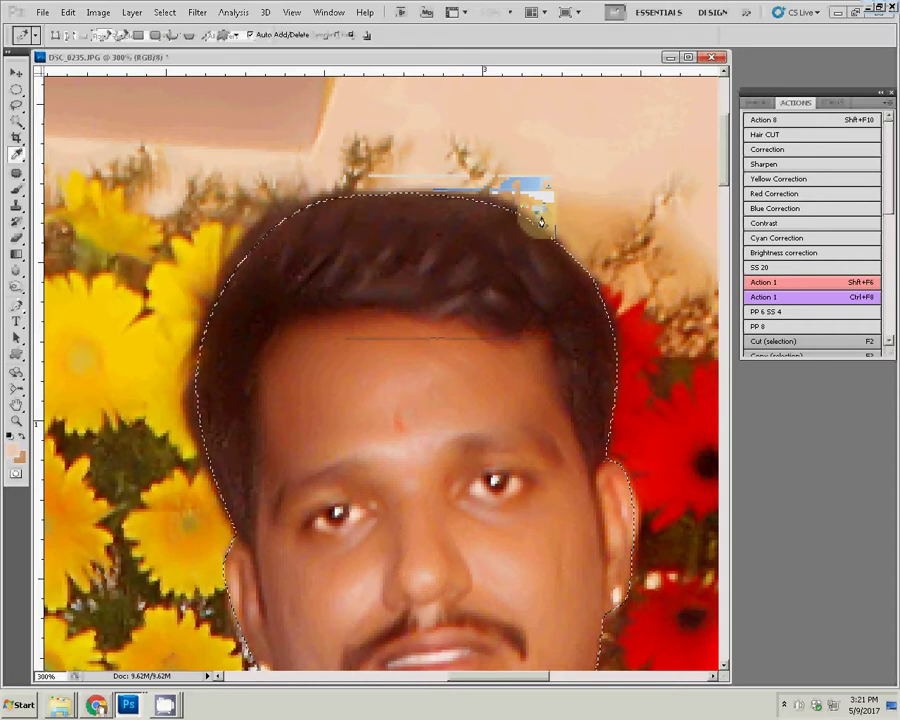
{"action": "key", "text": "ctrl+j"}
{"action": "left_click", "coordinate": [748, 104]}
Hide the Background layer and zoom into the gap between the sari and trousers.
{"action": "left_click", "coordinate": [749, 186]}
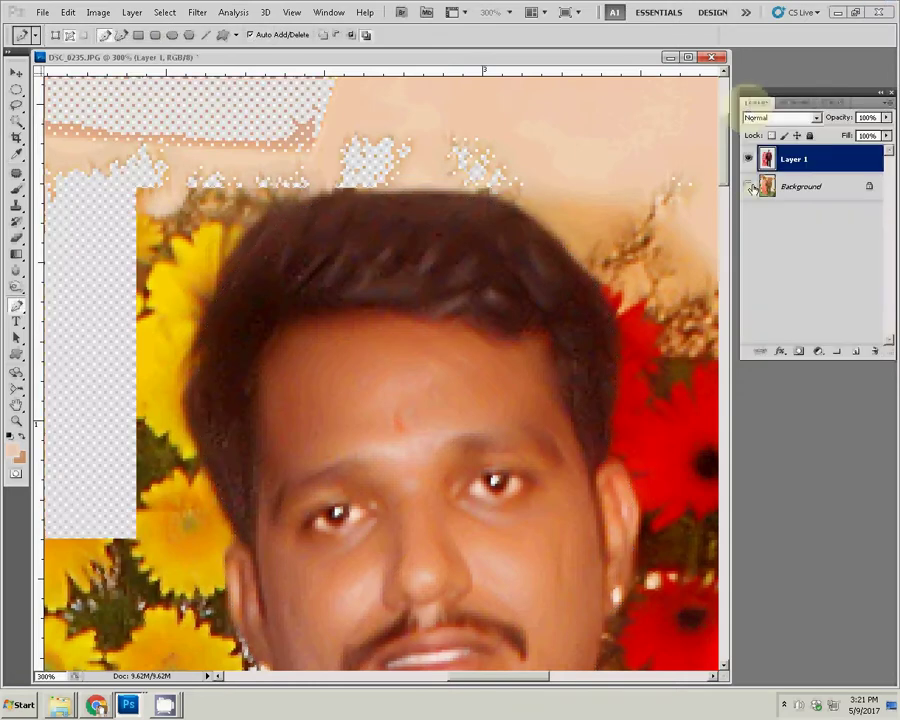
{"action": "key", "text": "z"}
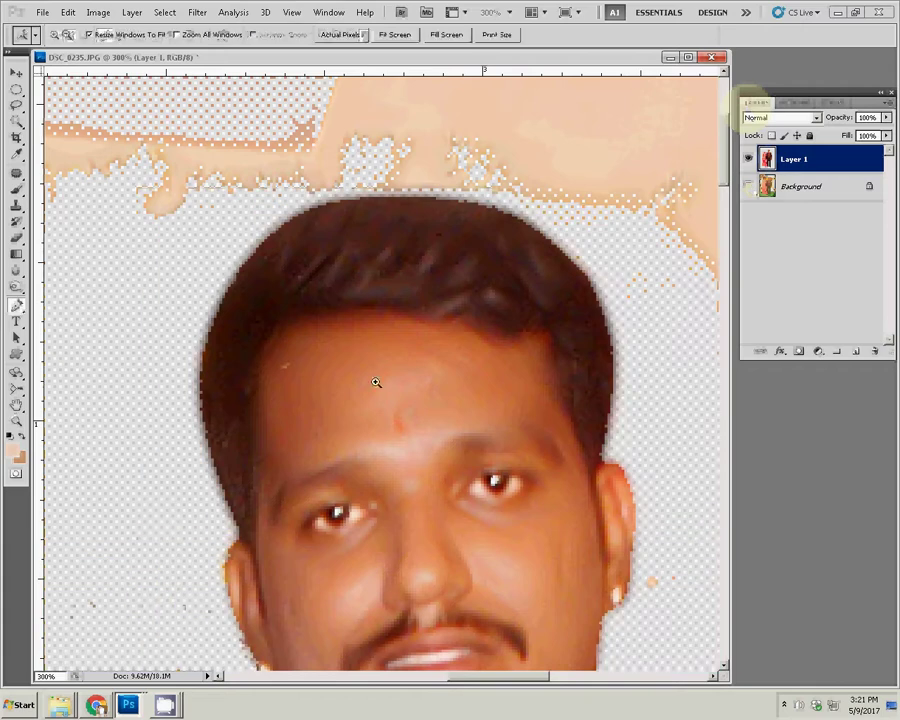
{"action": "right_click", "coordinate": [390, 370]}
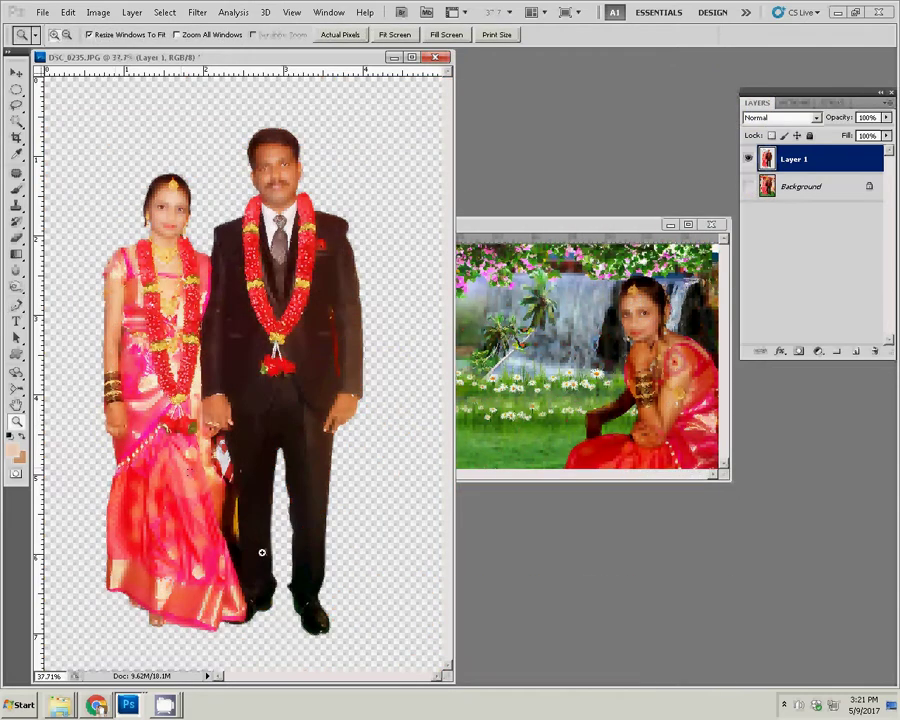
{"action": "left_click", "coordinate": [257, 567]}
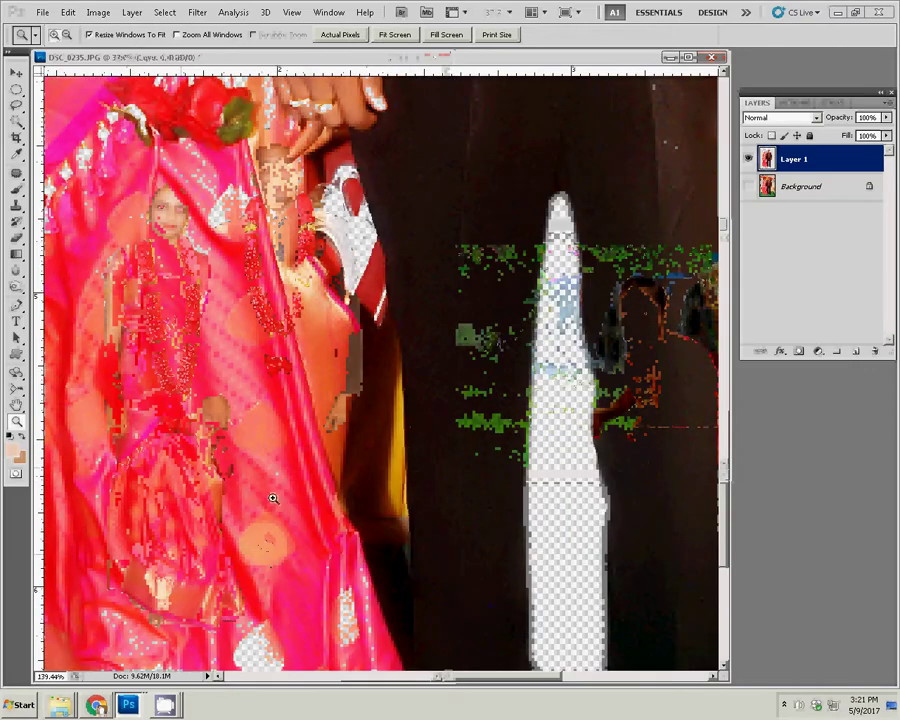
{"action": "left_click", "coordinate": [320, 514]}
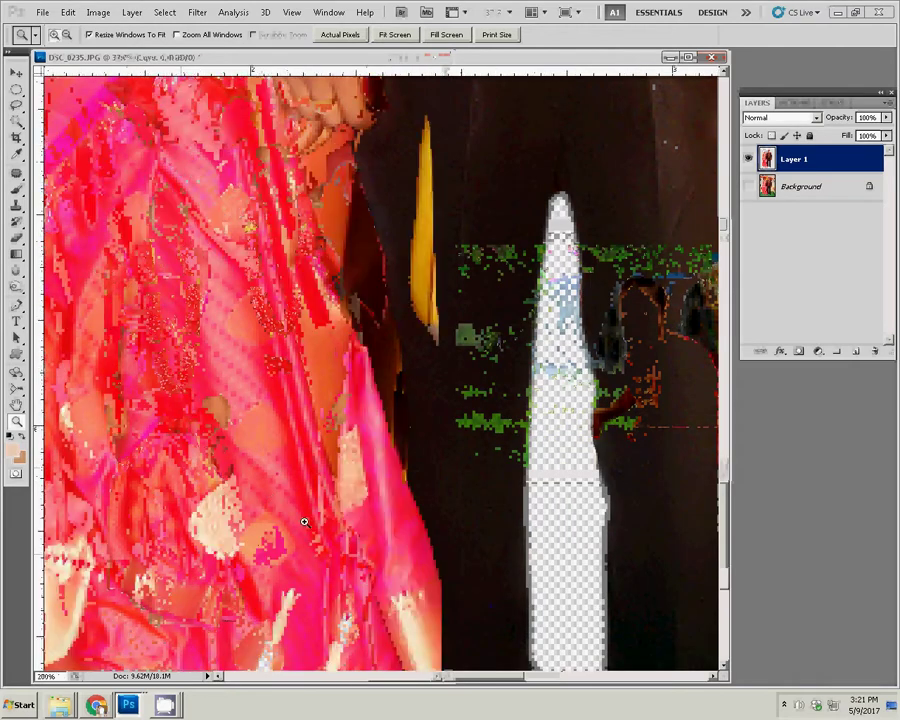
{"action": "left_click", "coordinate": [266, 531]}
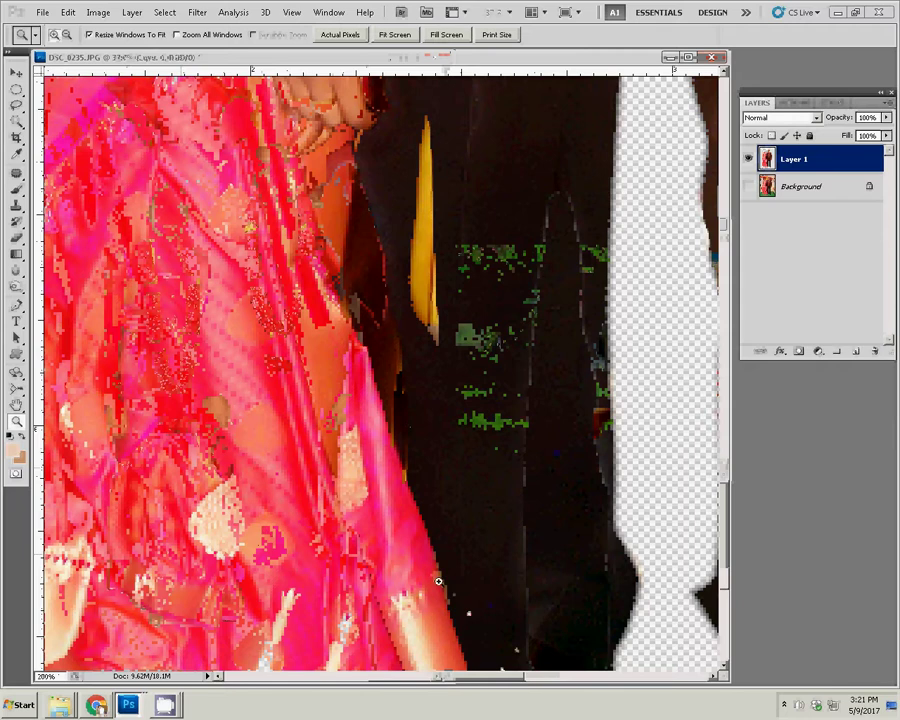
Start a Pen path along the sari edge around the leftover background.
{"action": "key", "text": "p"}
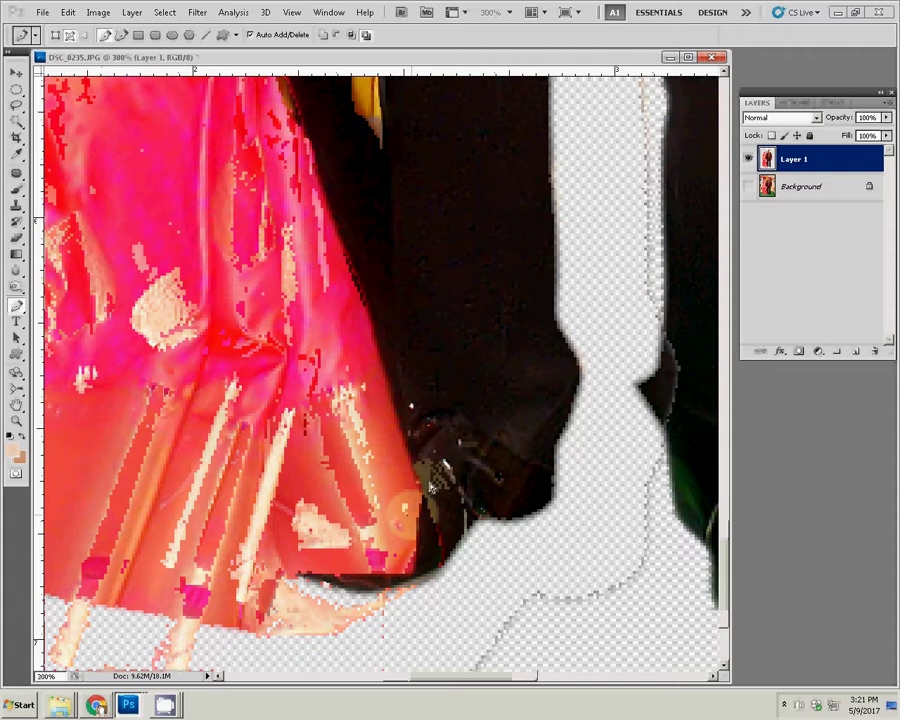
{"action": "left_click", "coordinate": [383, 368]}
{"action": "left_click", "coordinate": [326, 204]}
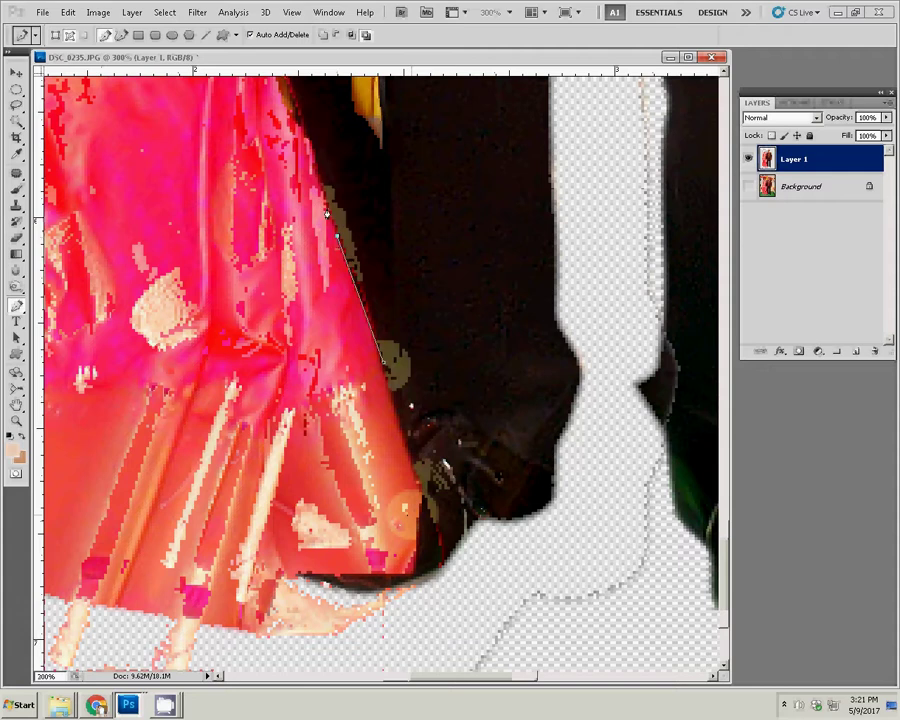
{"action": "left_click_drag", "start_coordinate": [297, 140], "coordinate": [360, 437]}
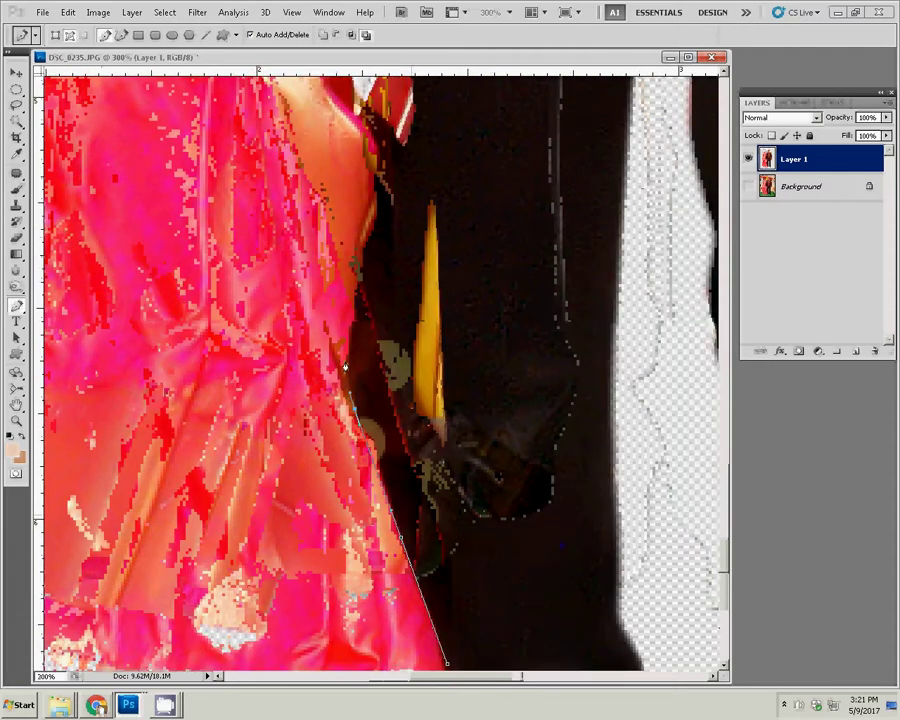
{"action": "left_click_drag", "start_coordinate": [362, 253], "coordinate": [326, 323]}
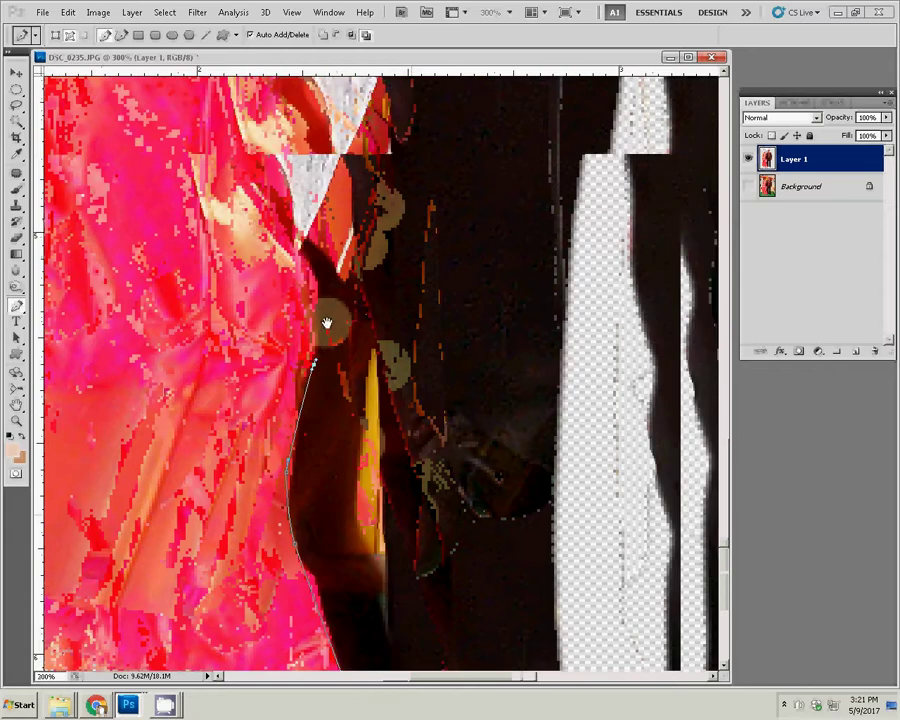
{"action": "left_click_drag", "start_coordinate": [315, 283], "coordinate": [289, 260]}
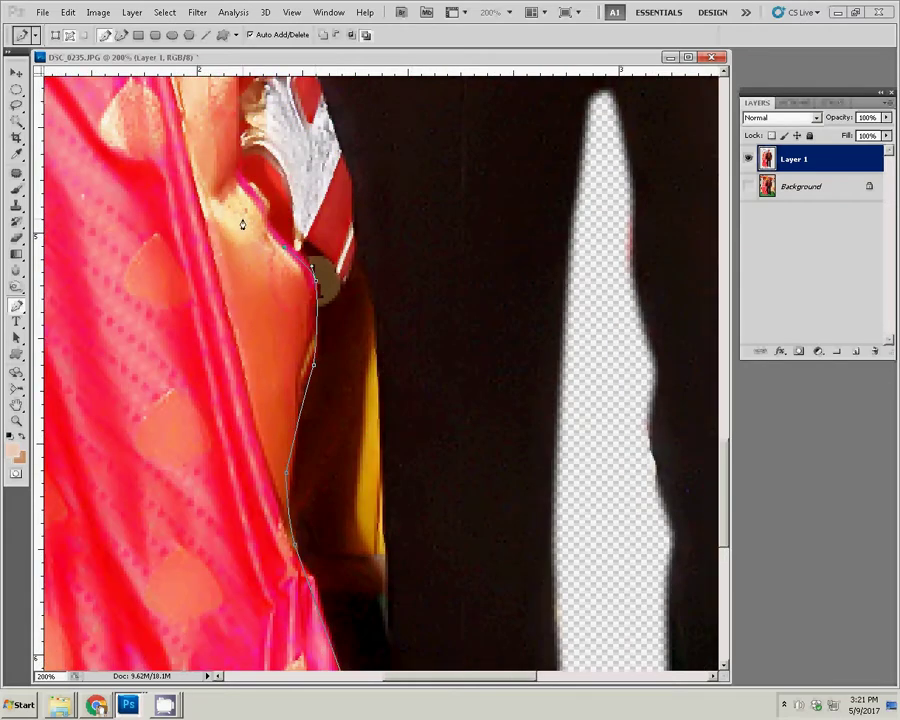
{"action": "left_click", "coordinate": [388, 298]}
{"action": "left_click", "coordinate": [238, 165]}
Trace down the cloth's right edge and close the path at its starting anchor.
{"action": "left_click_drag", "start_coordinate": [240, 133], "coordinate": [197, 263]}
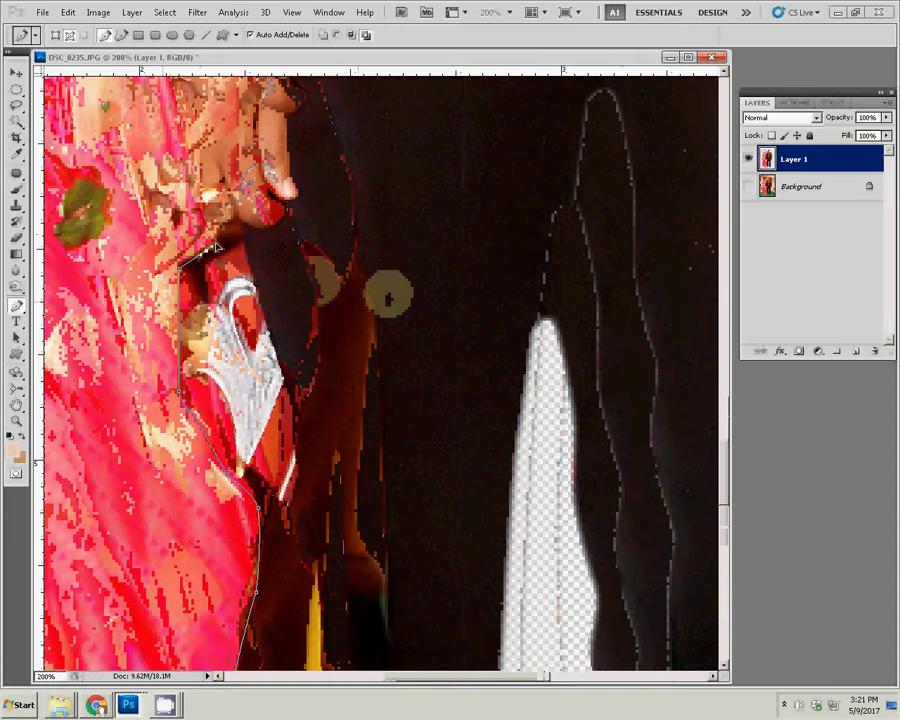
{"action": "left_click", "coordinate": [285, 381]}
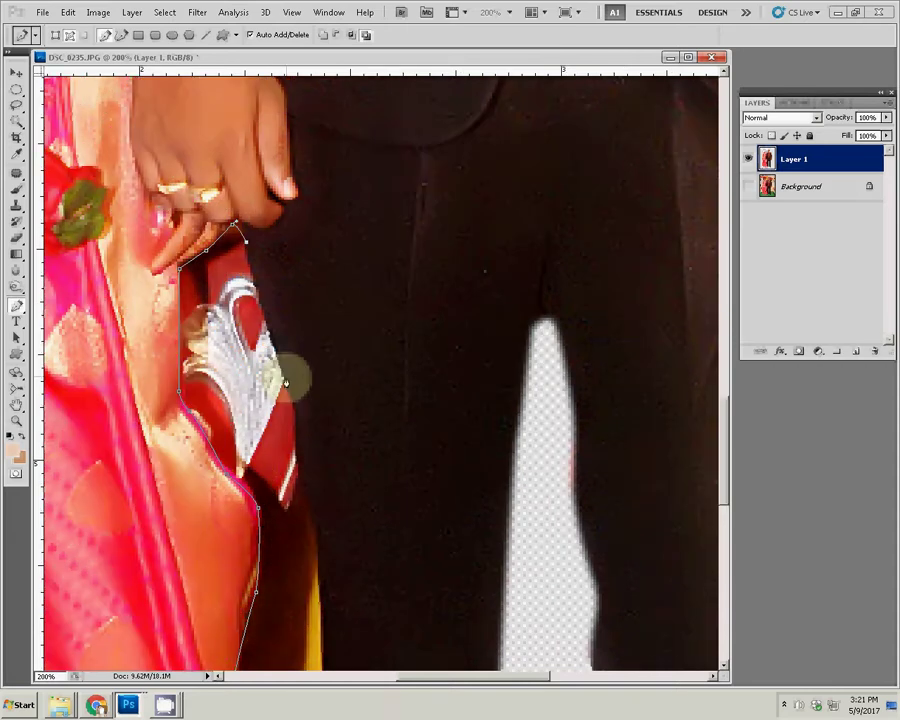
{"action": "left_click", "coordinate": [298, 450]}
{"action": "left_click", "coordinate": [311, 508]}
{"action": "left_click", "coordinate": [319, 543]}
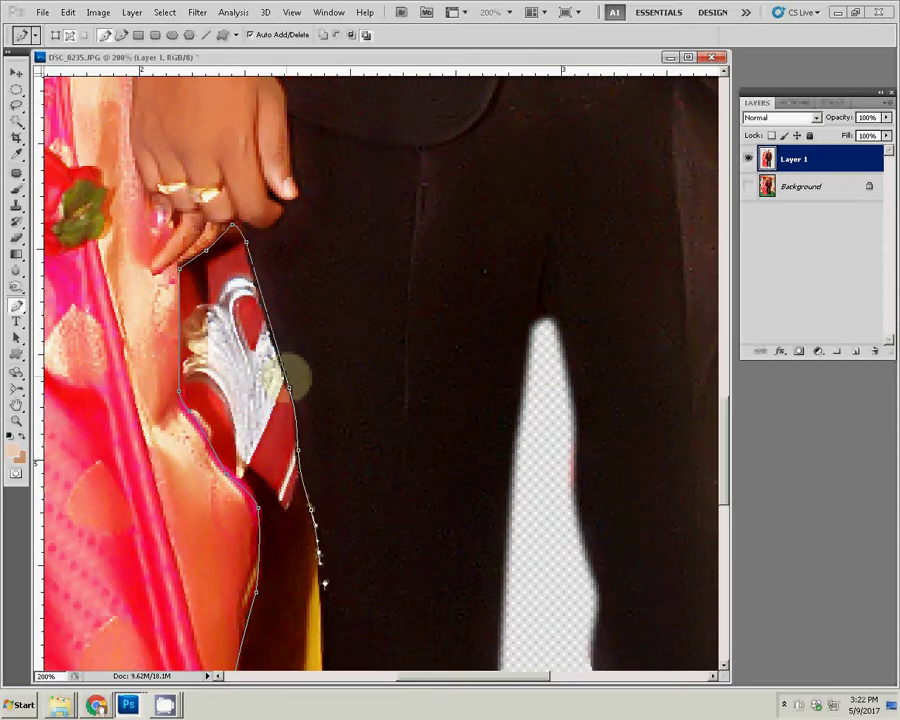
{"action": "left_click_drag", "start_coordinate": [324, 583], "coordinate": [342, 202]}
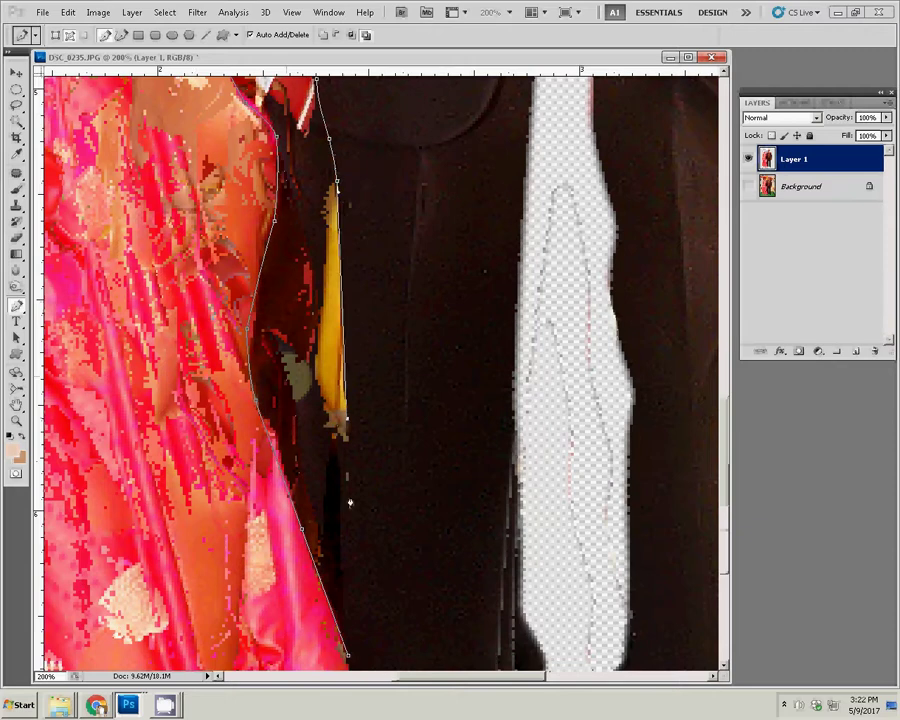
{"action": "left_click_drag", "start_coordinate": [350, 503], "coordinate": [361, 245]}
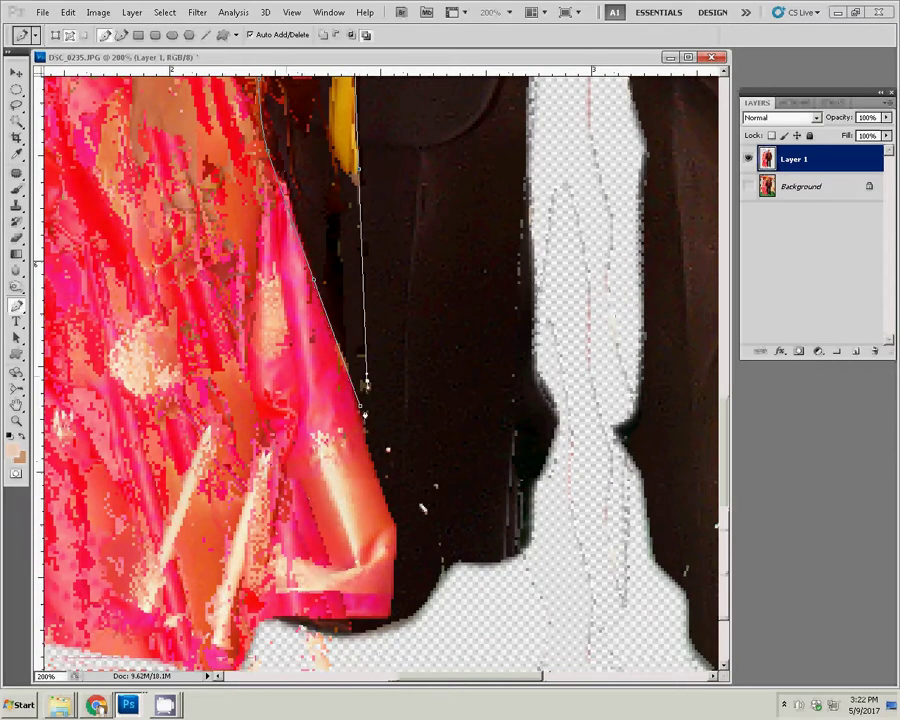
{"action": "left_click", "coordinate": [360, 406]}
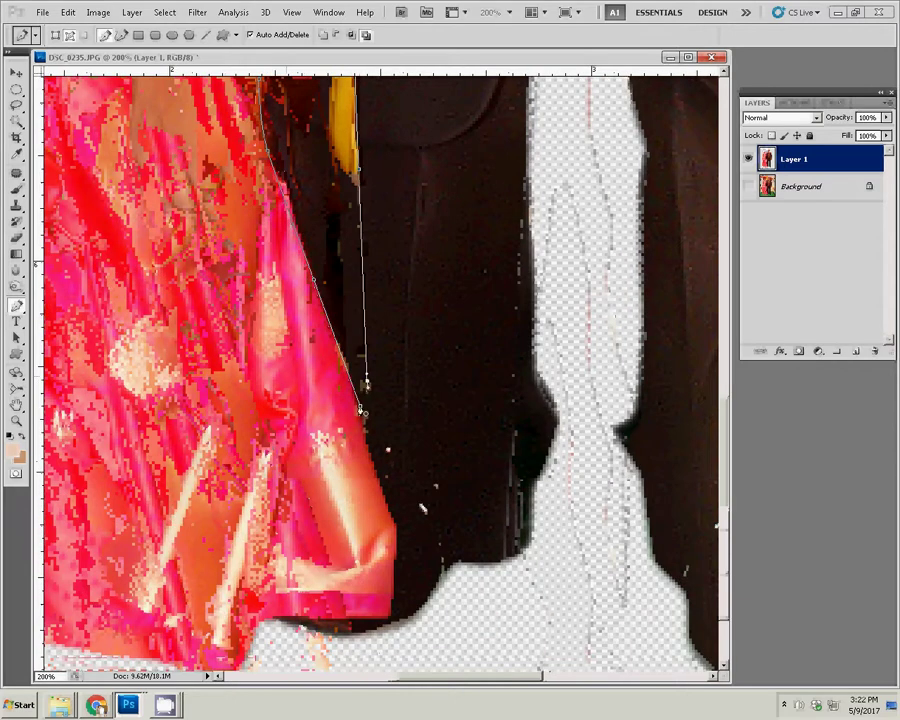
Make the path a selection with feather 2, delete the leftover background, and deselect.
{"action": "right_click", "coordinate": [329, 213]}
{"action": "left_click", "coordinate": [367, 261]}
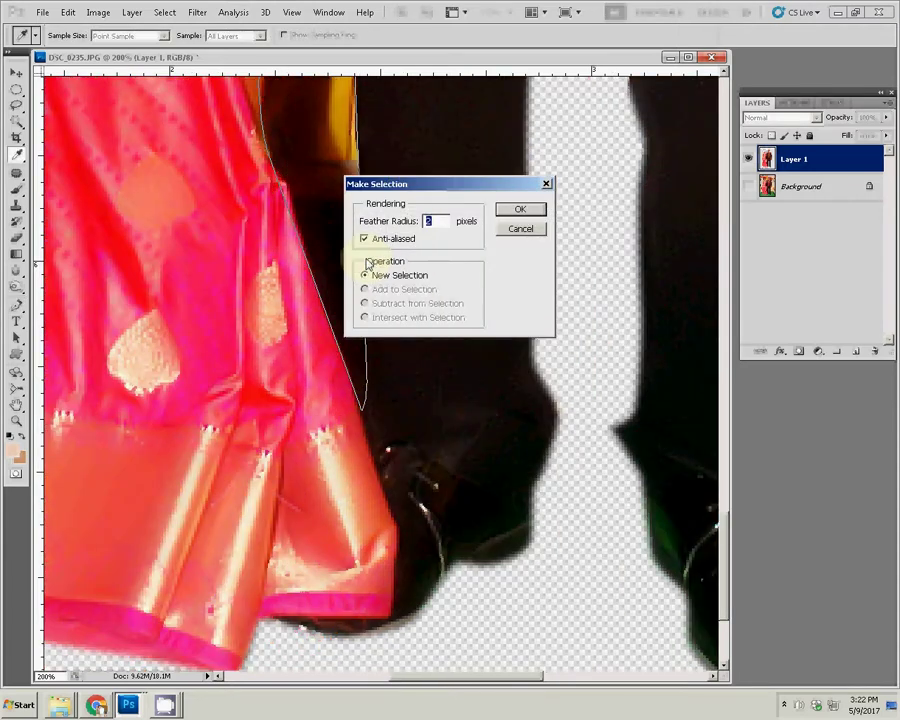
{"action": "left_click", "coordinate": [515, 212]}
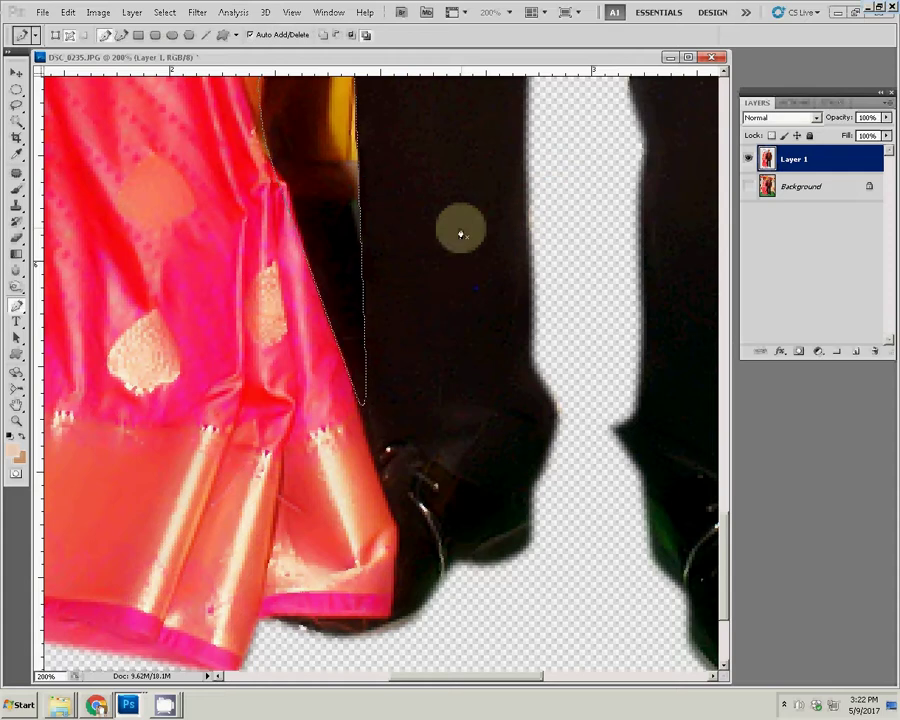
{"action": "key", "text": "Delete"}
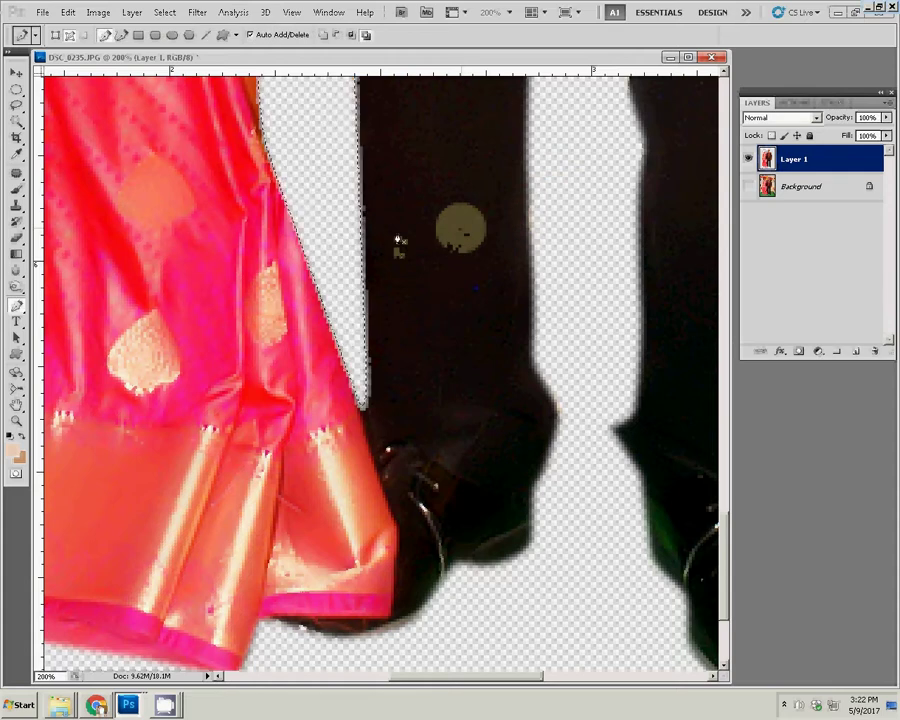
{"action": "key", "text": "ctrl+d"}
Fit the whole image on screen, then zoom in on the groom's torso.
{"action": "key", "text": "z"}
{"action": "right_click", "coordinate": [444, 226]}
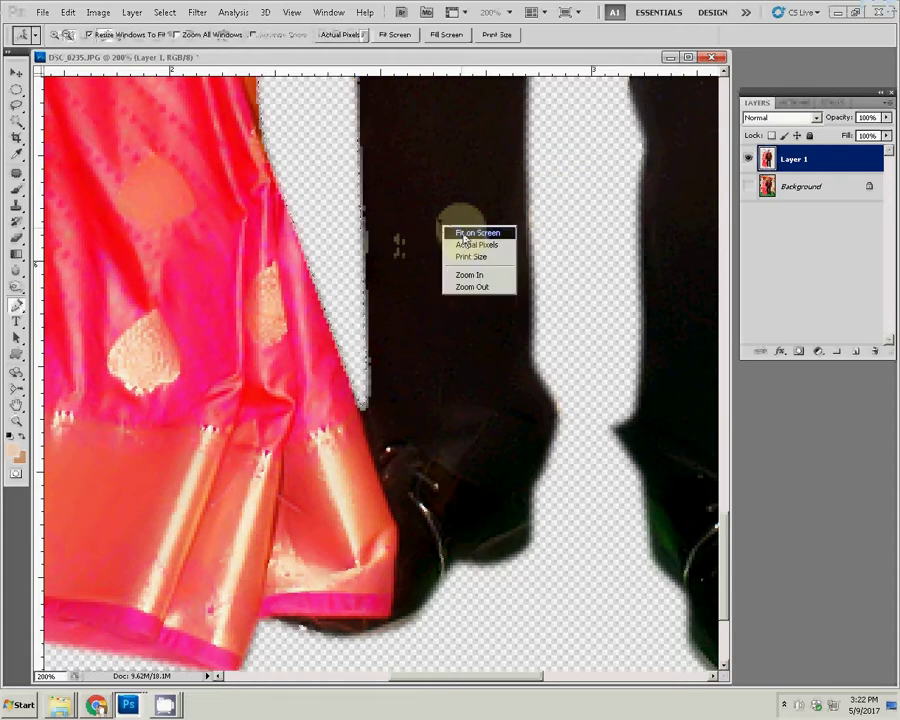
{"action": "left_click", "coordinate": [464, 234]}
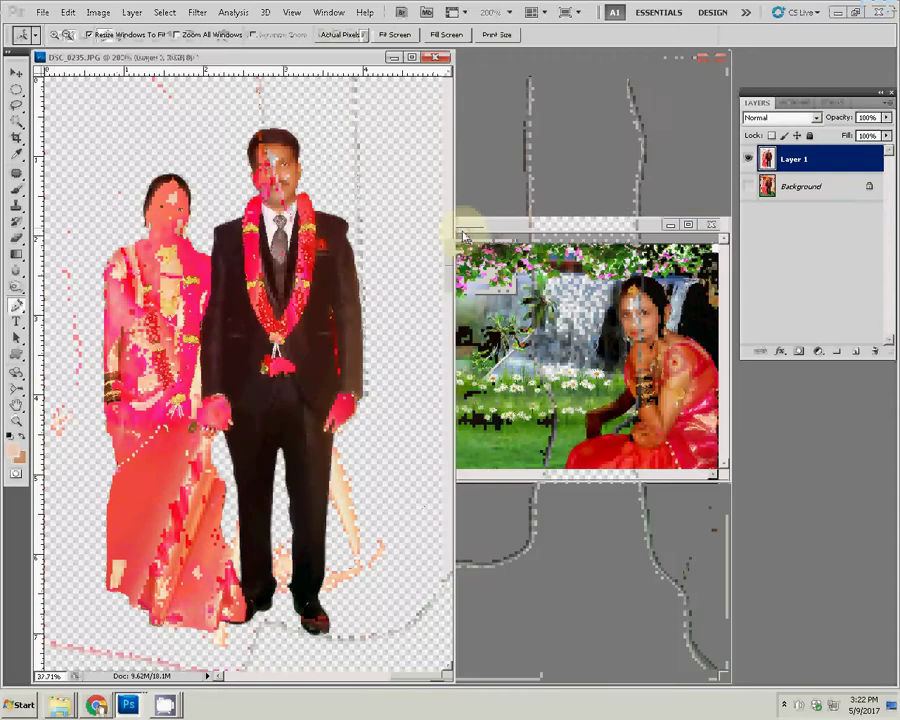
{"action": "left_click", "coordinate": [369, 362]}
Trace a closed pen path around the red gap between the groom's arm and jacket.
{"action": "left_click_drag", "start_coordinate": [369, 362], "coordinate": [373, 358]}
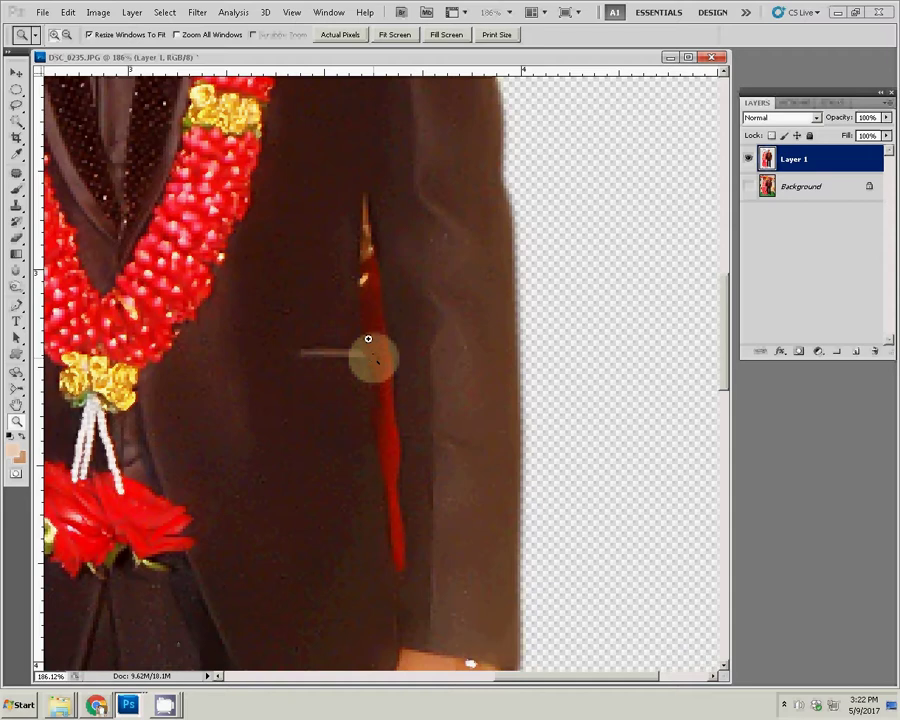
{"action": "key", "text": "p"}
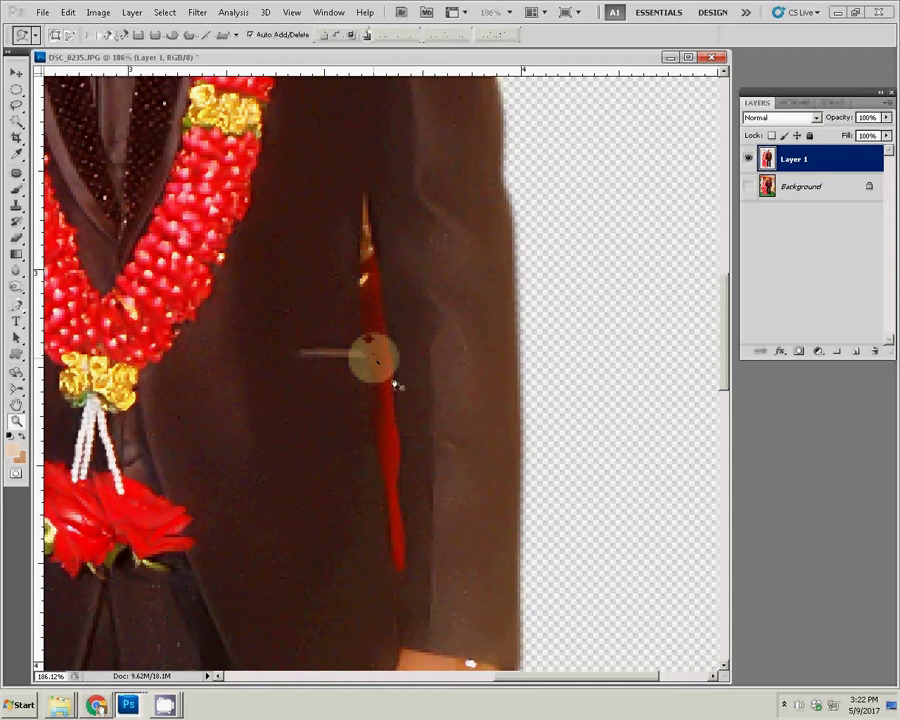
{"action": "left_click", "coordinate": [395, 566]}
{"action": "left_click", "coordinate": [381, 454]}
{"action": "left_click", "coordinate": [376, 425]}
{"action": "left_click", "coordinate": [352, 305]}
{"action": "left_click", "coordinate": [365, 181]}
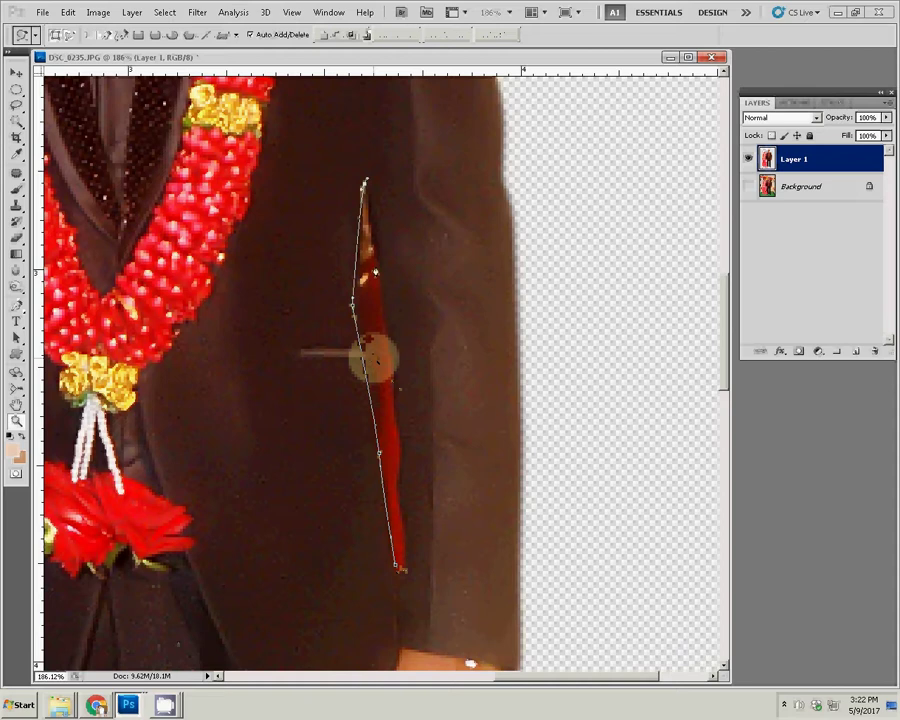
{"action": "left_click", "coordinate": [381, 273]}
{"action": "left_click", "coordinate": [395, 398]}
{"action": "left_click", "coordinate": [402, 470]}
{"action": "left_click", "coordinate": [406, 540]}
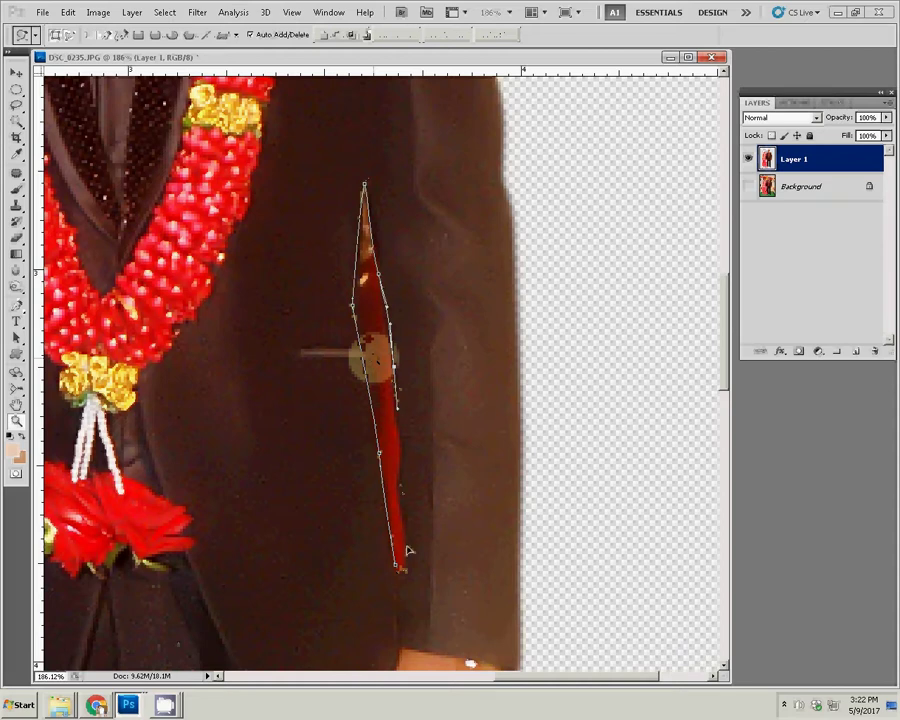
{"action": "left_click", "coordinate": [402, 570]}
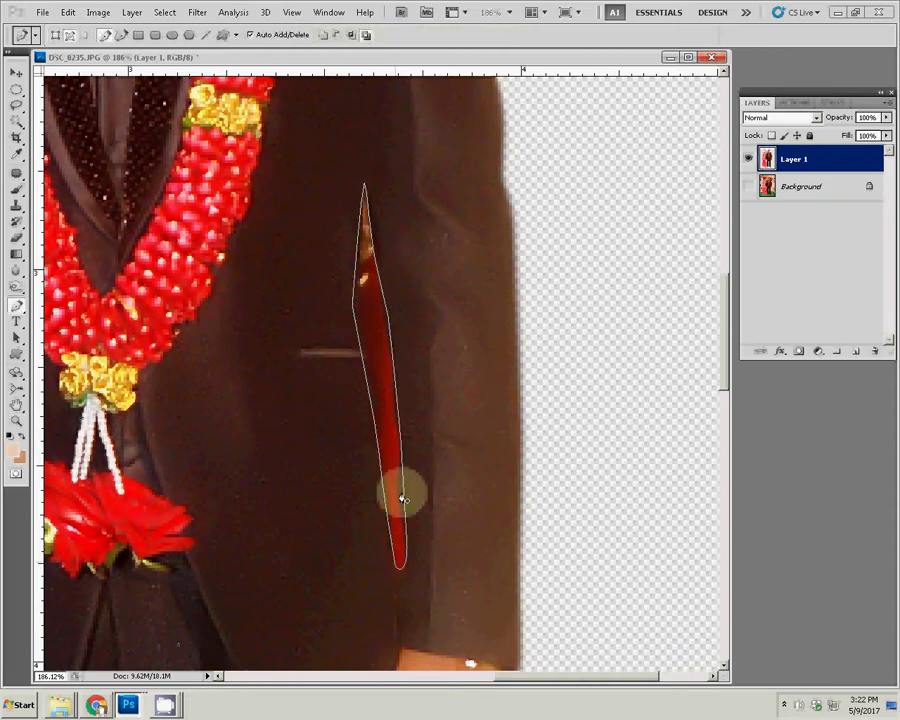
Turn the path into a selection and erase the red gap to transparency.
{"action": "right_click", "coordinate": [362, 283]}
{"action": "left_click", "coordinate": [390, 338]}
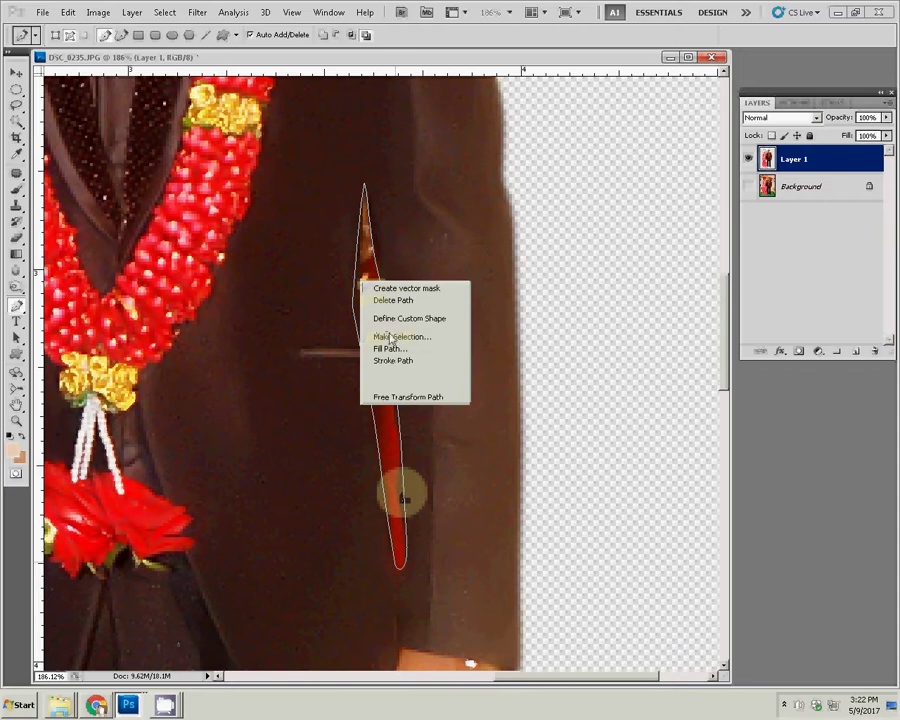
{"action": "left_click", "coordinate": [516, 207]}
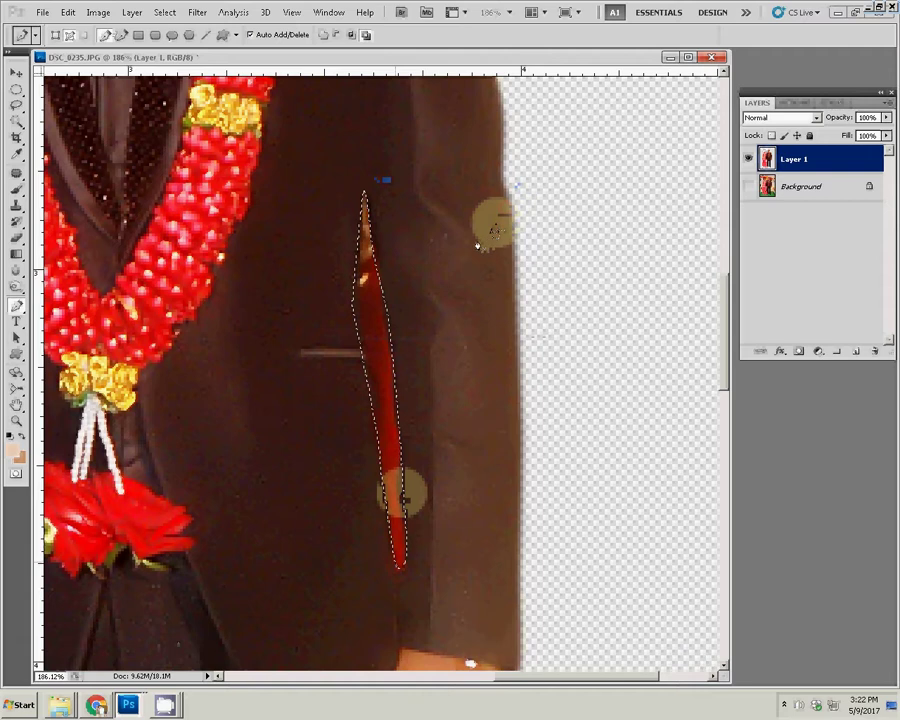
{"action": "key", "text": "Delete"}
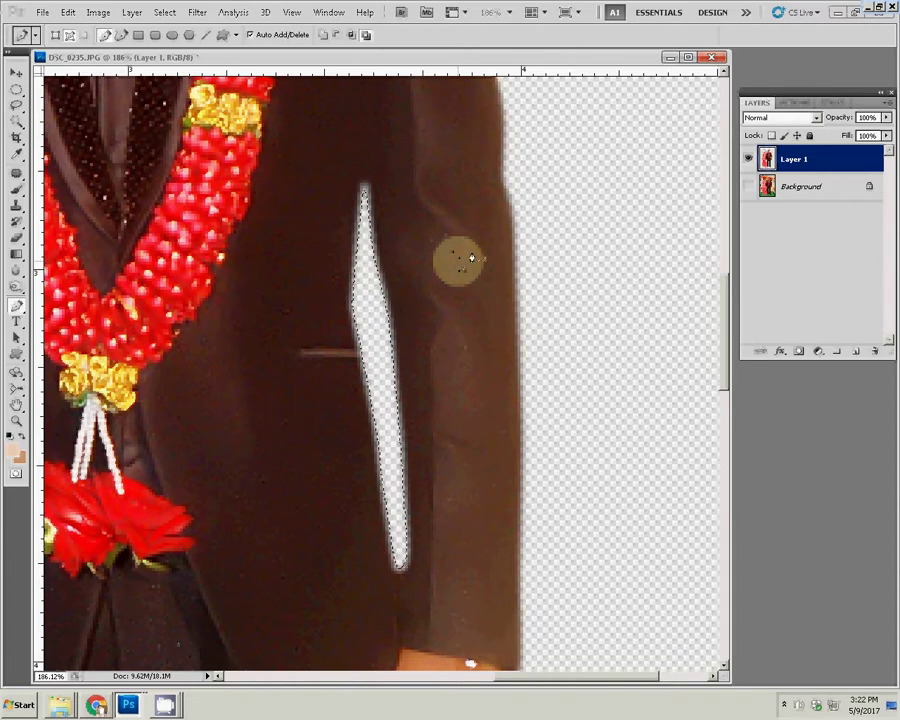
Fit the whole couple cut-out to the window with the Zoom tool's Fit Screen.
{"action": "key", "text": "z"}
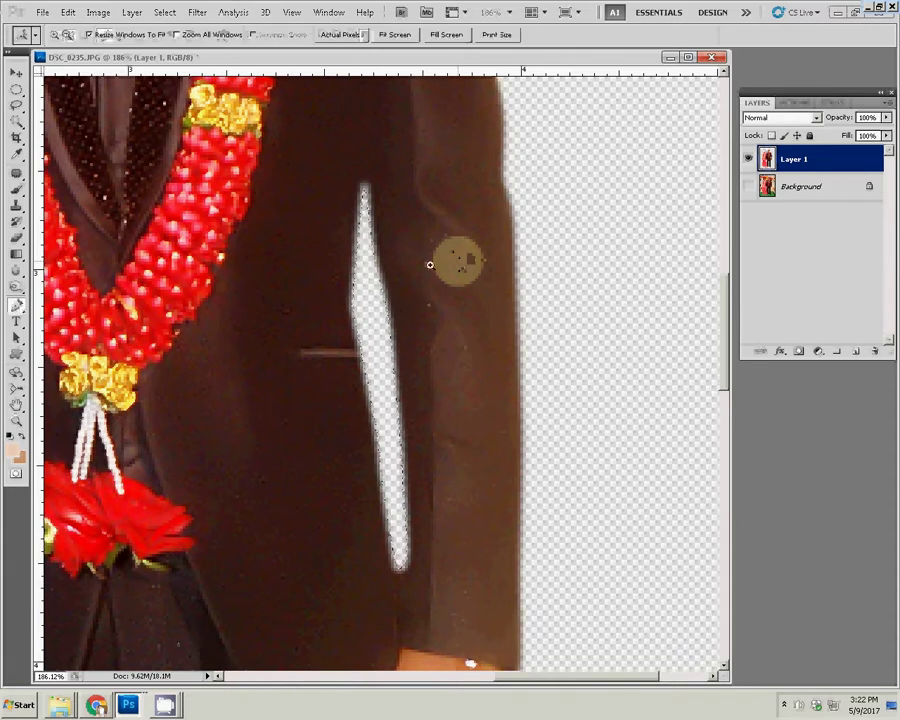
{"action": "right_click", "coordinate": [431, 274]}
{"action": "left_click", "coordinate": [451, 282]}
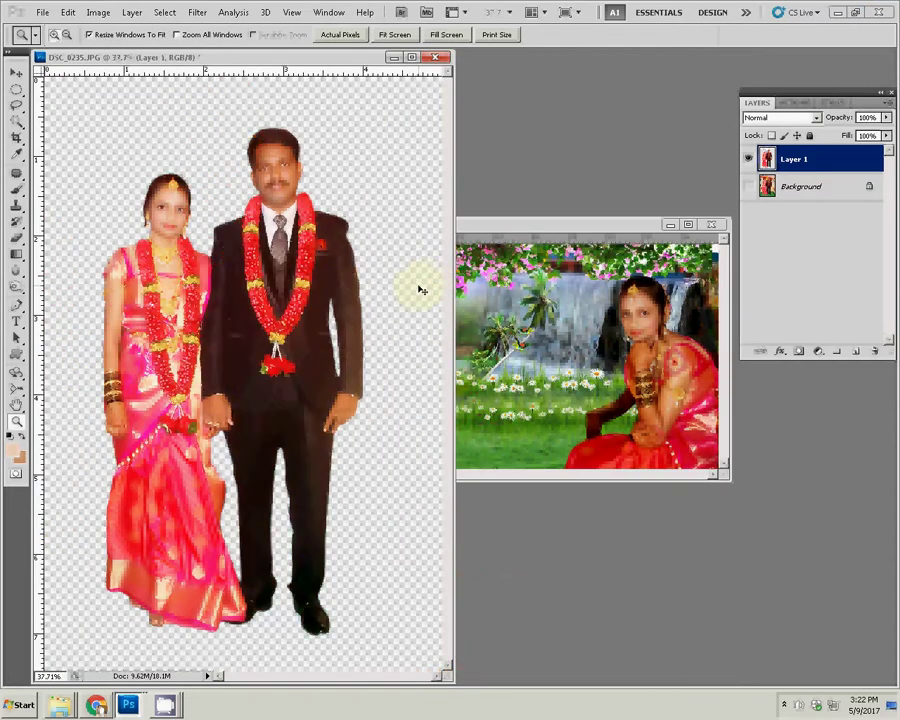
Start Save As into the psd folder, declining to replace the existing DSC_0235.psd.
{"action": "key", "text": "ctrl+shift+s"}
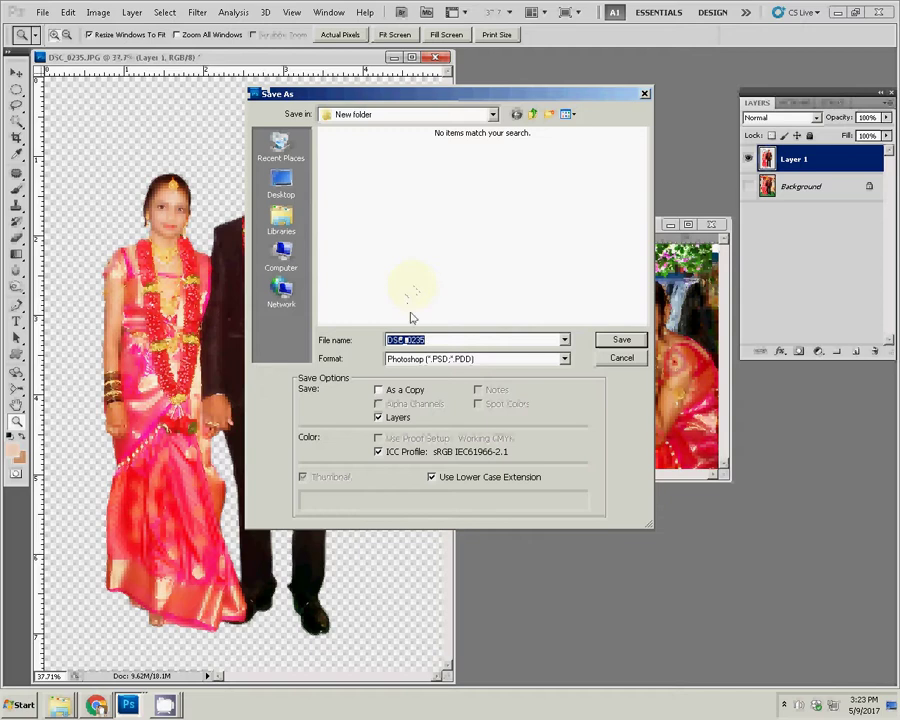
{"action": "left_click", "coordinate": [532, 114]}
{"action": "left_click", "coordinate": [495, 187]}
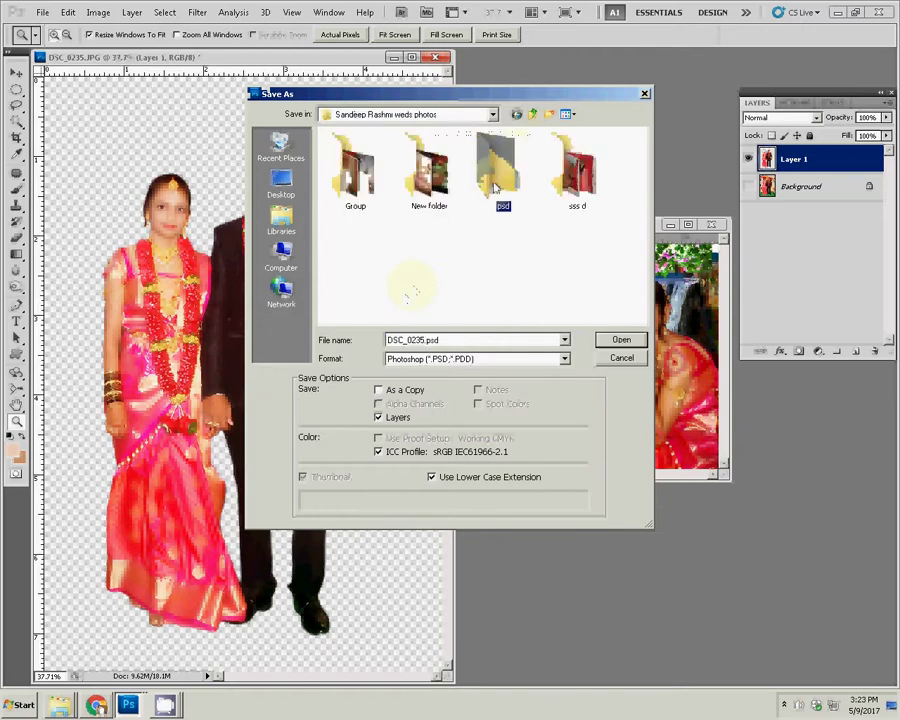
{"action": "left_click", "coordinate": [621, 340]}
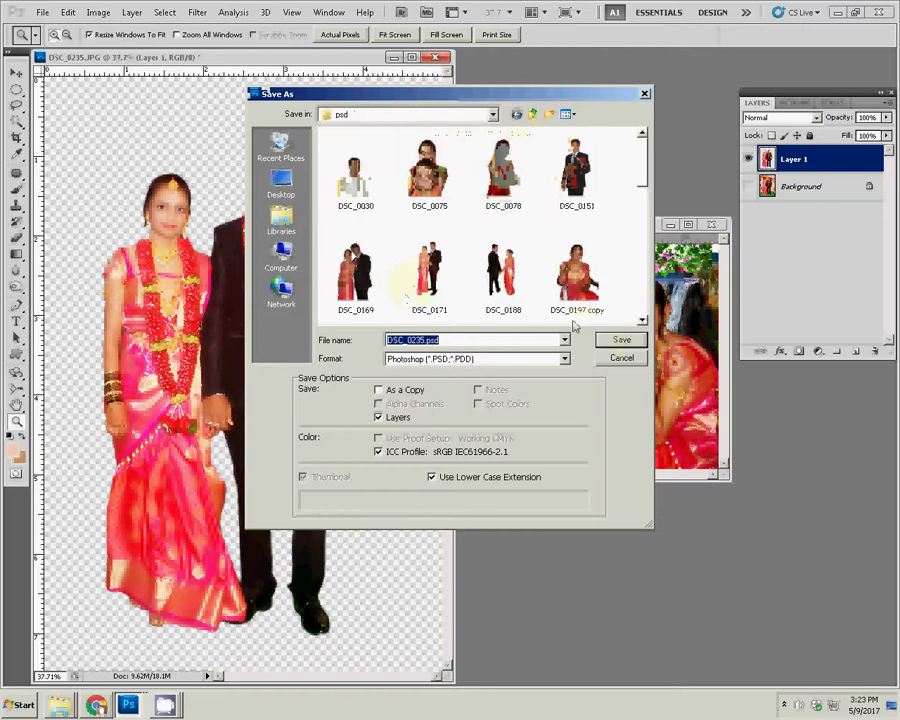
{"action": "left_click", "coordinate": [619, 341]}
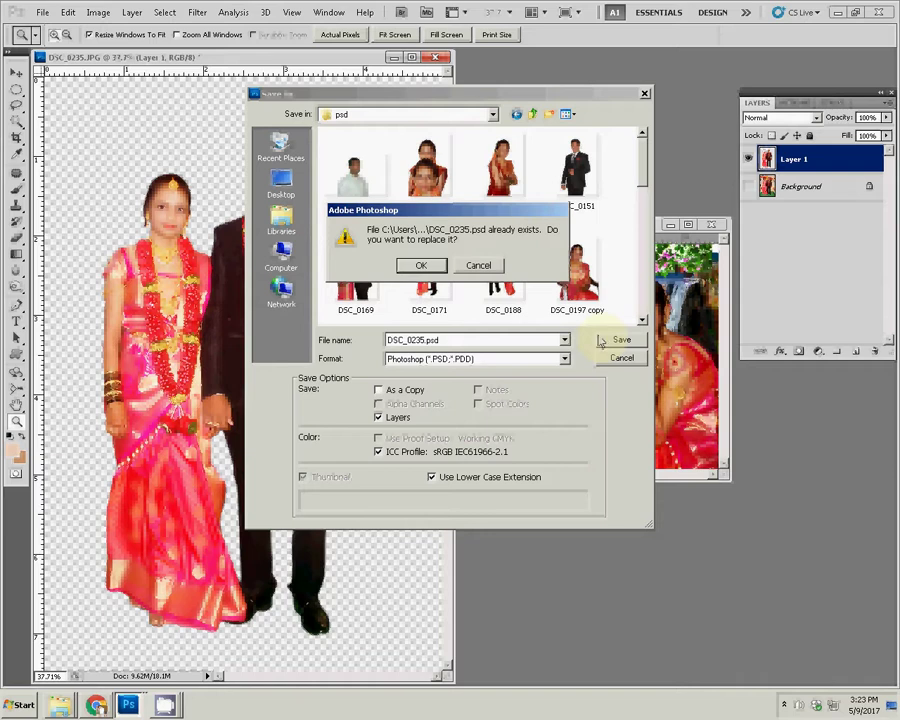
{"action": "left_click", "coordinate": [478, 266]}
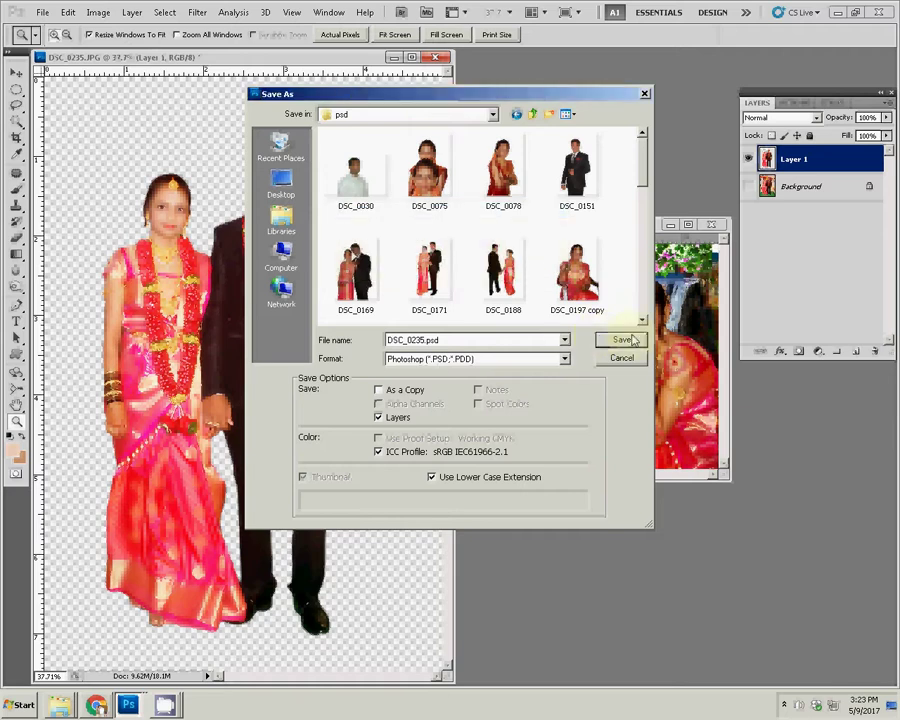
{"action": "left_click", "coordinate": [621, 340]}
{"action": "key", "text": "Escape"}
Save the couple as DSC_0235.psd1, accepting the compatibility Format Options.
{"action": "double_click", "coordinate": [474, 341]}
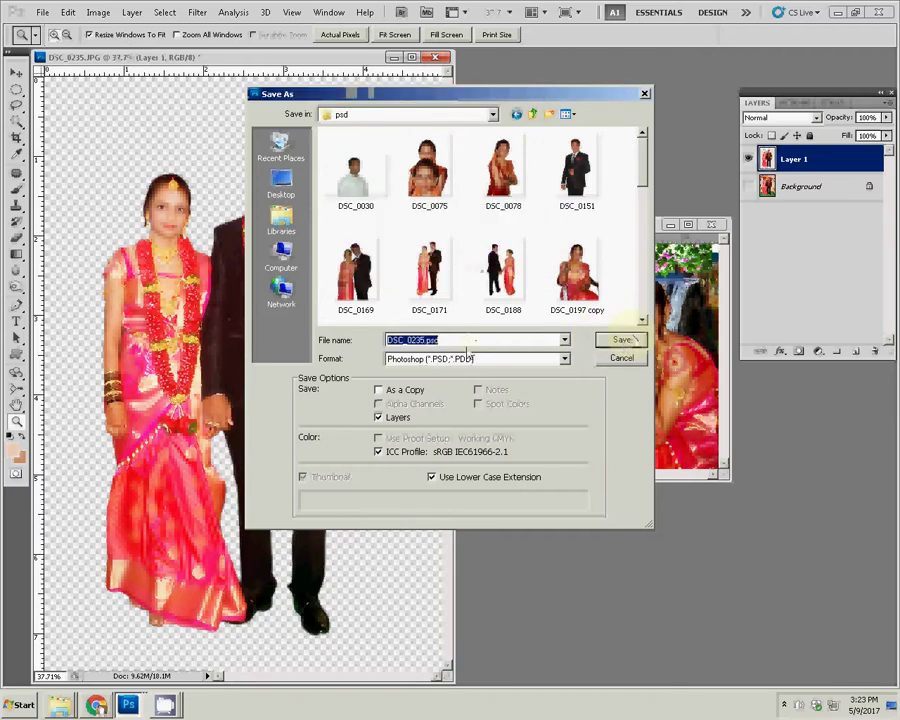
{"action": "left_click", "coordinate": [474, 340]}
{"action": "type", "text": "1"}
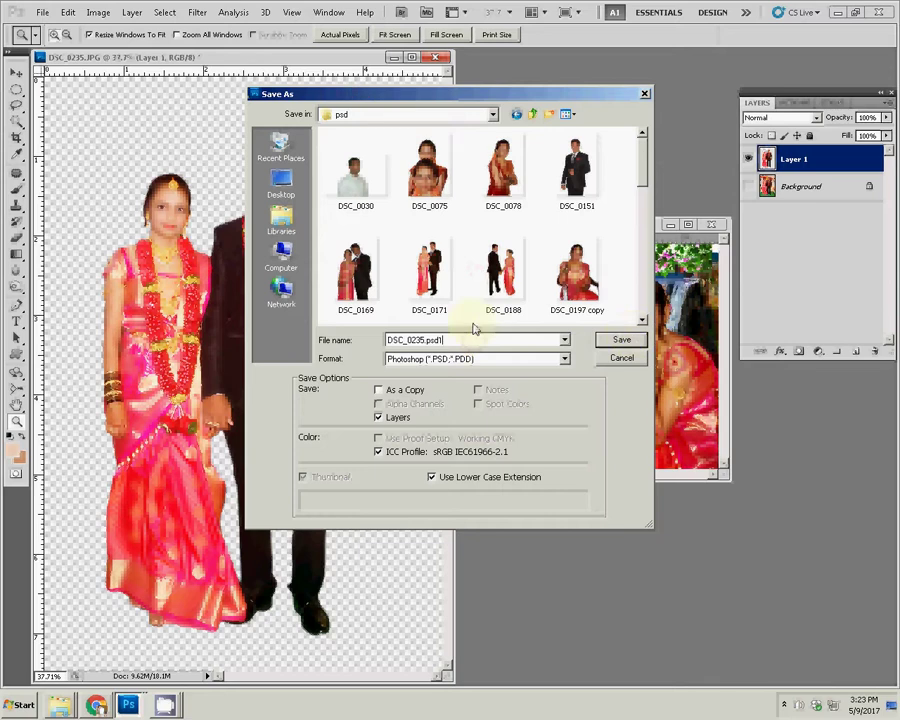
{"action": "key", "text": "Return"}
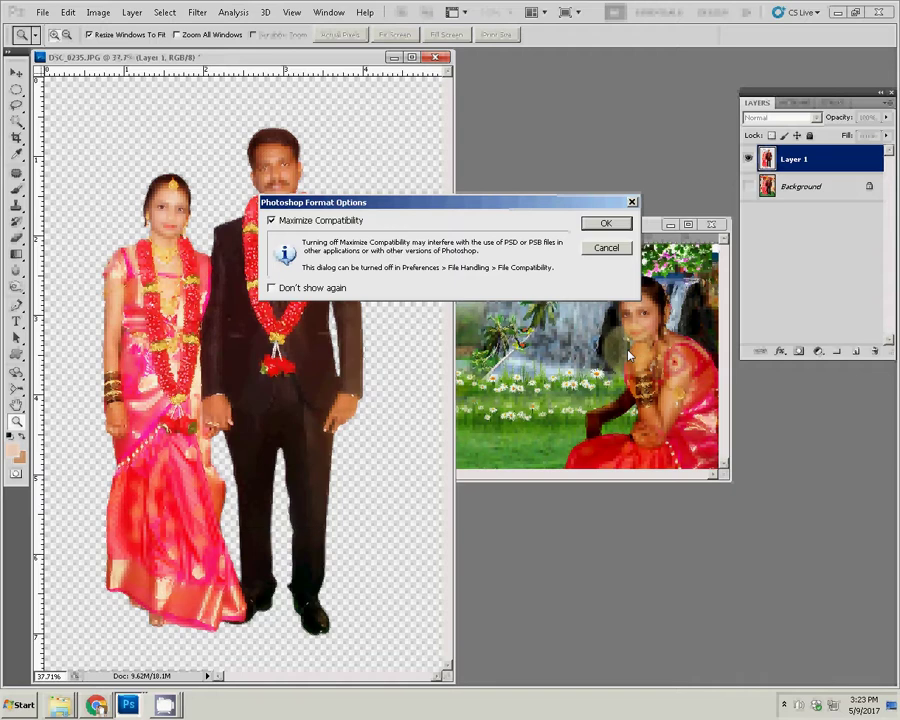
{"action": "left_click", "coordinate": [606, 223]}
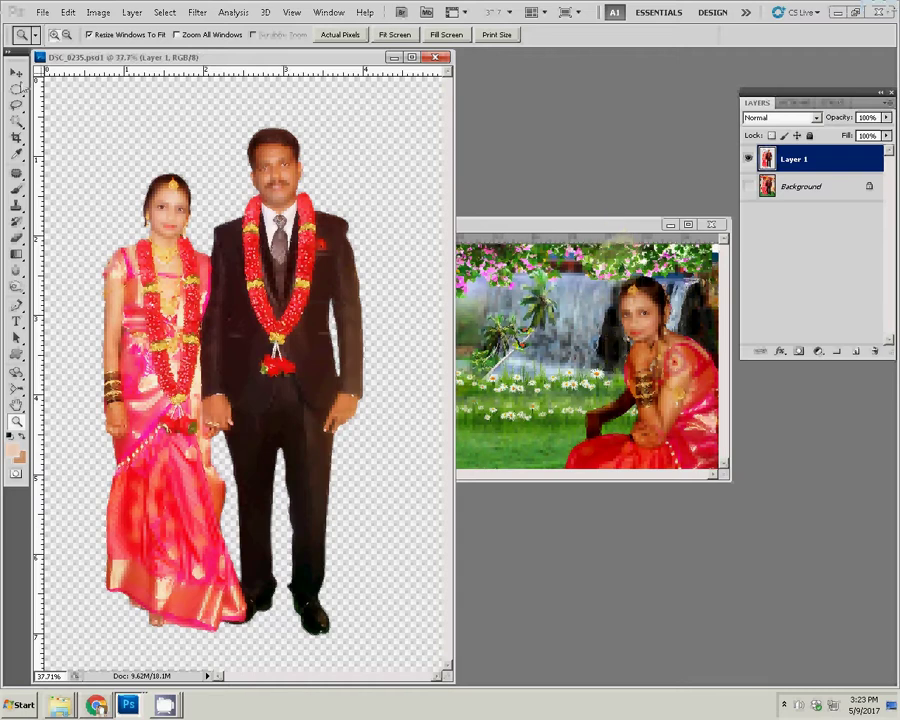
Move the couple into the waterfall spread at left-centre, scale to about 167%, then close DSC_0235.
{"action": "key", "text": "v"}
{"action": "left_click_drag", "start_coordinate": [155, 213], "coordinate": [506, 310]}
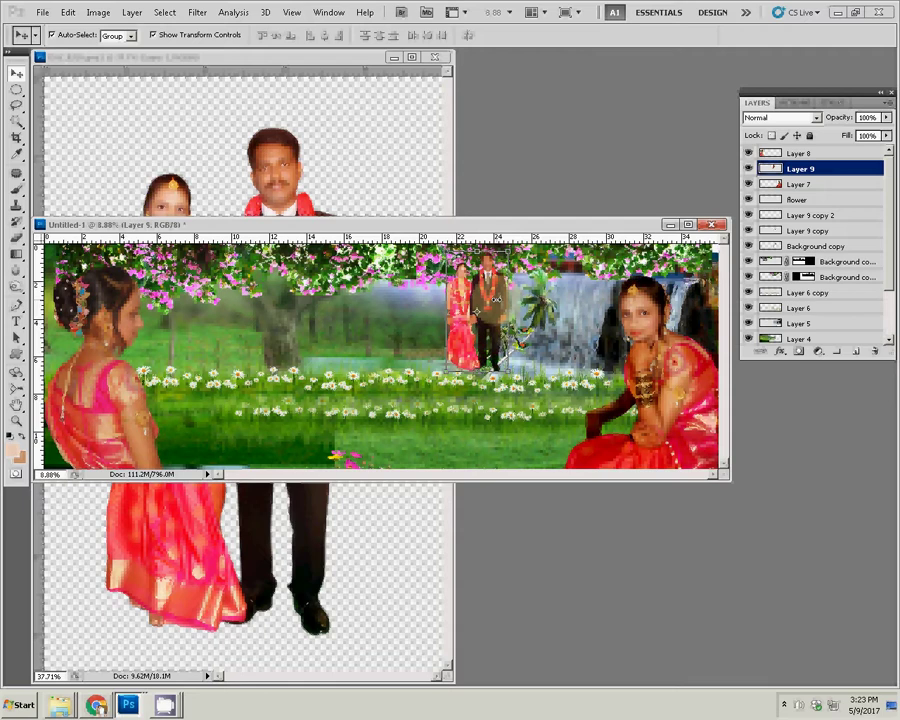
{"action": "left_click_drag", "start_coordinate": [474, 333], "coordinate": [272, 371]}
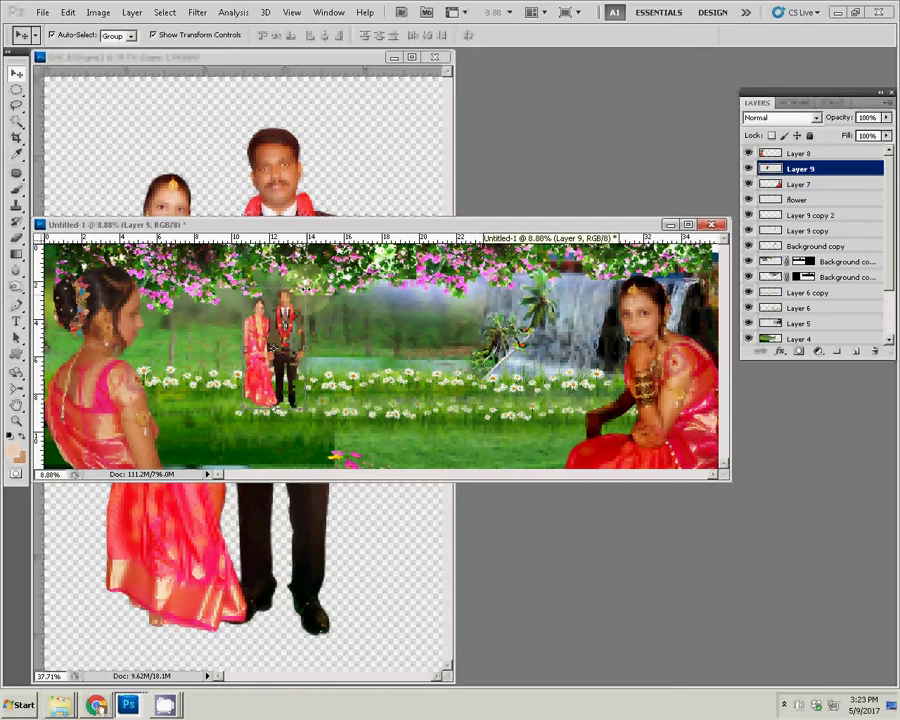
{"action": "key", "text": "ctrl+t"}
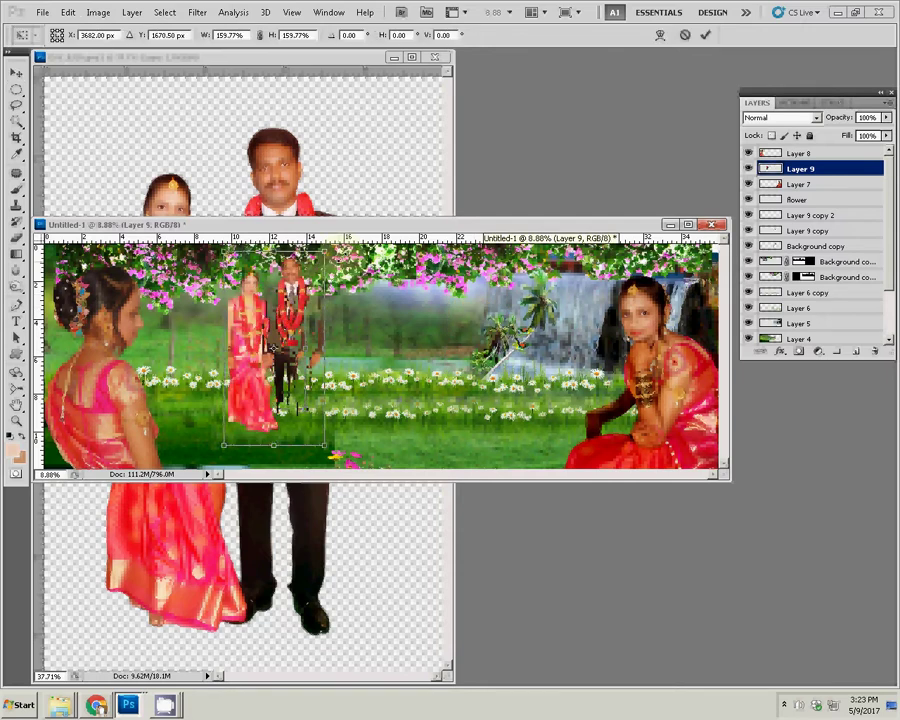
{"action": "left_click_drag", "start_coordinate": [243, 288], "coordinate": [211, 255]}
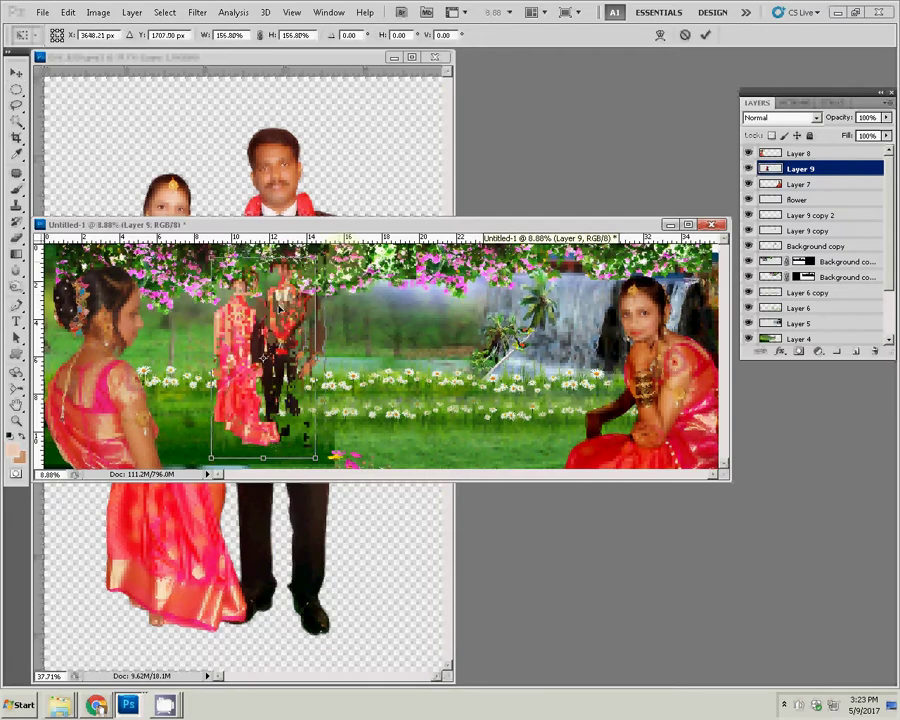
{"action": "left_click", "coordinate": [706, 35]}
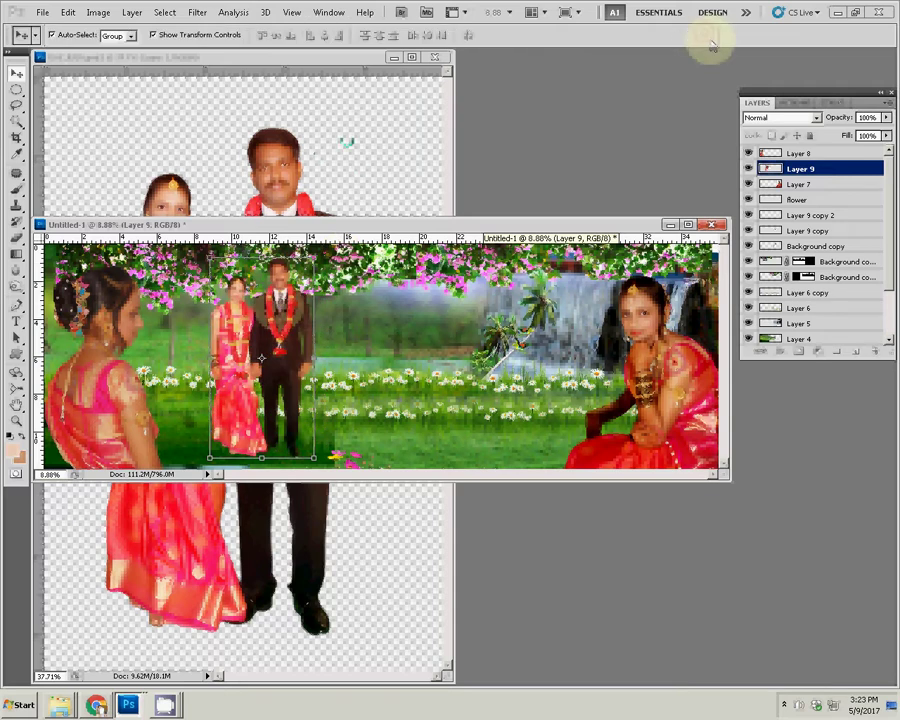
{"action": "left_click", "coordinate": [441, 60]}
{"action": "left_click", "coordinate": [437, 58]}
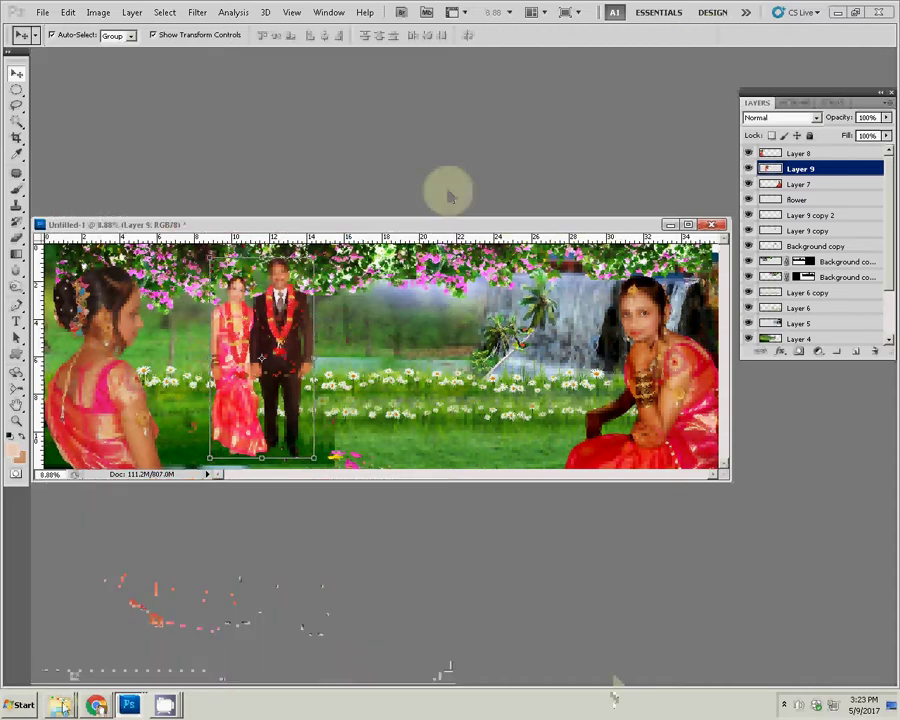
{"action": "mouse_move", "coordinate": [59, 705]}
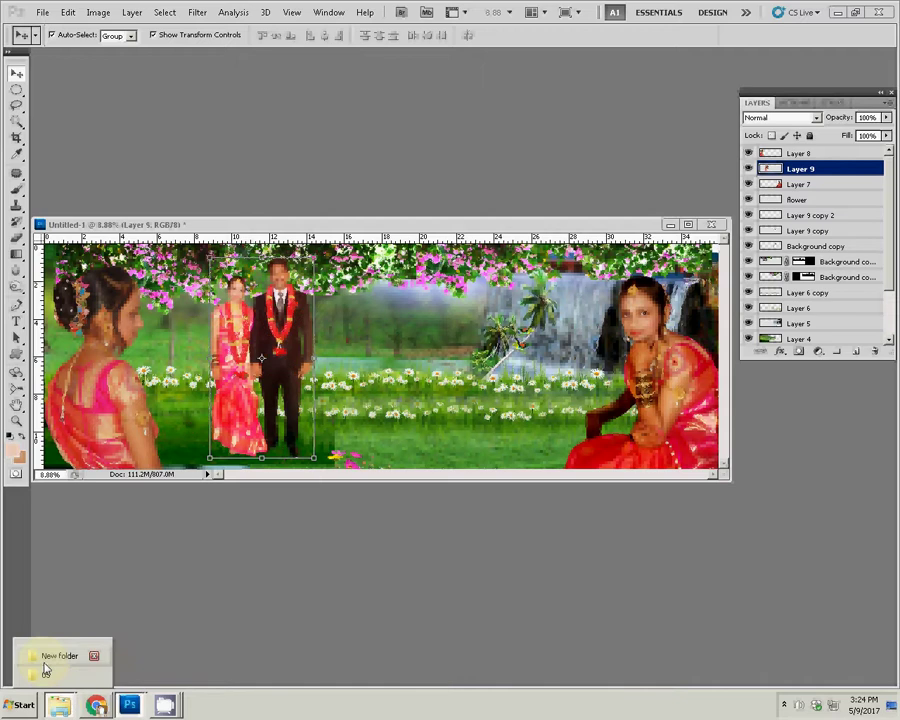
Open wedding photo DSC_0184 from the photo folder in Windows Explorer into Photoshop.
{"action": "left_click", "coordinate": [45, 668]}
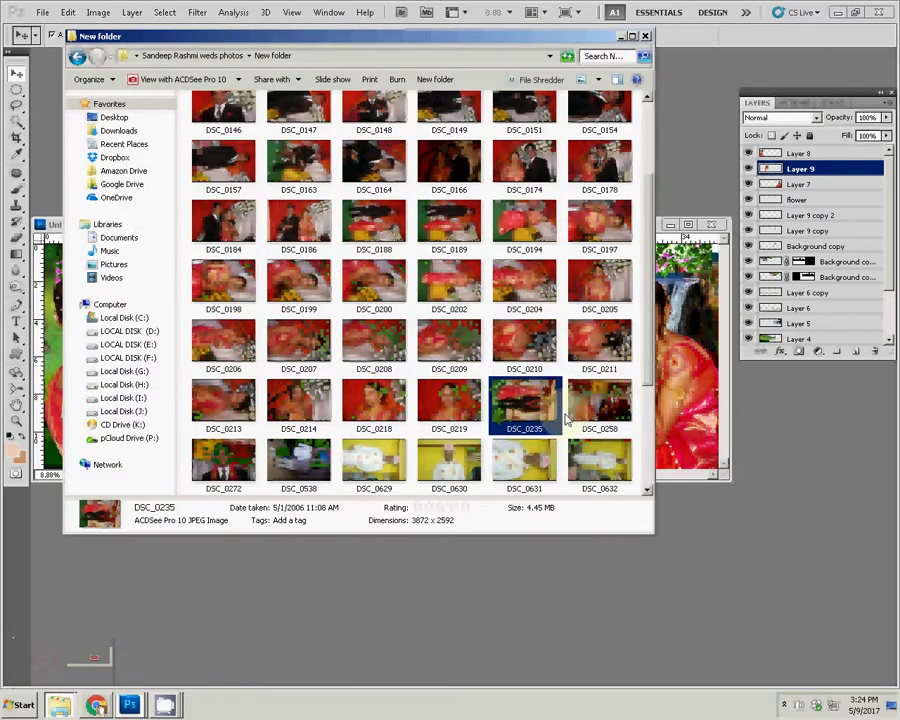
{"action": "scroll", "coordinate": [483, 340], "scroll_direction": "up", "scroll_amount": 2}
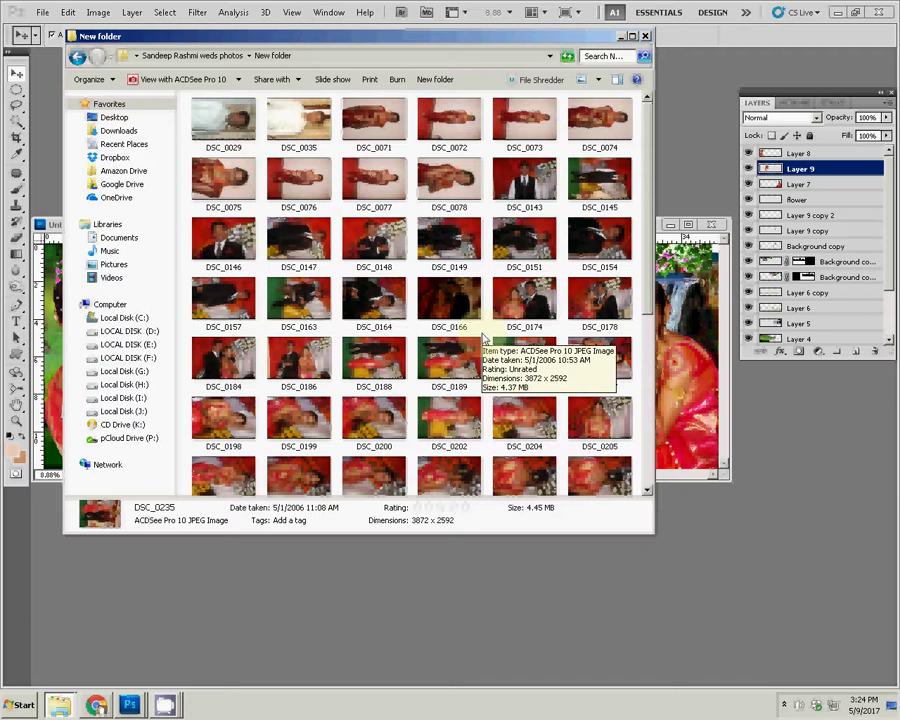
{"action": "left_click", "coordinate": [226, 364]}
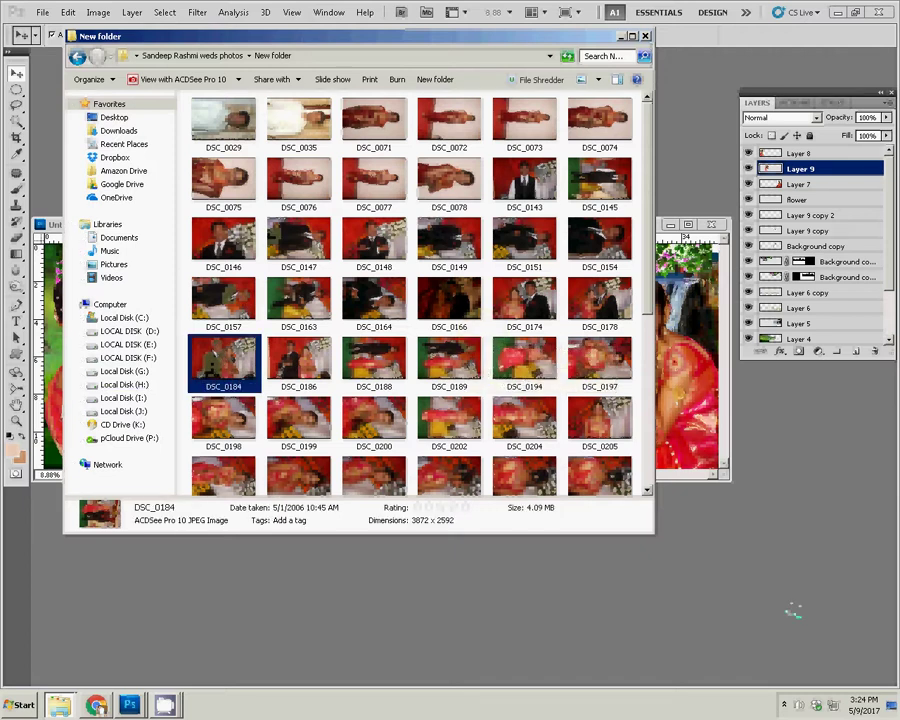
{"action": "left_click", "coordinate": [757, 573]}
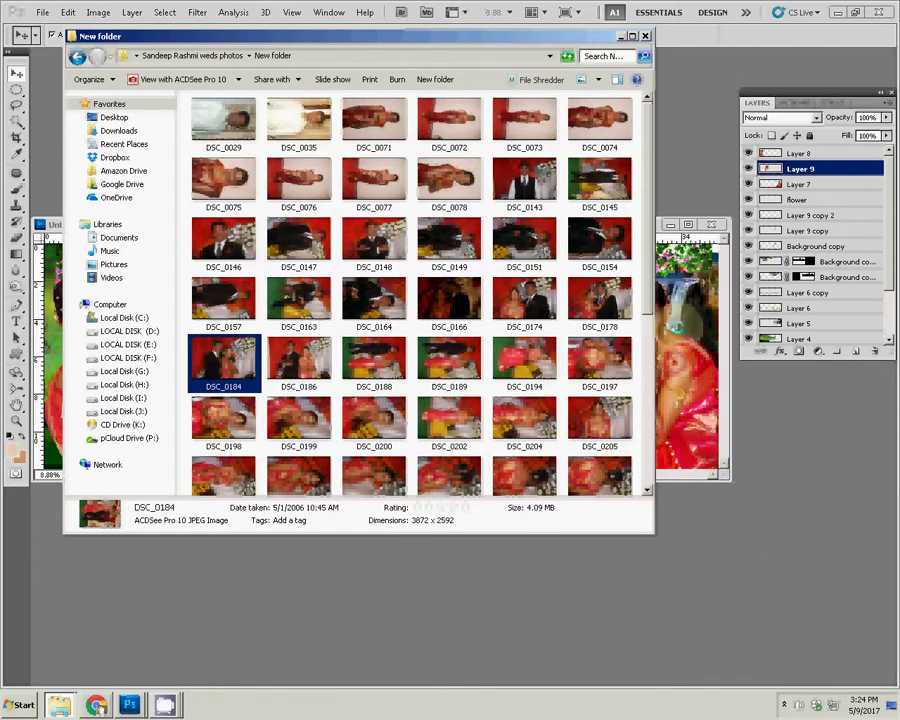
{"action": "left_click", "coordinate": [734, 371]}
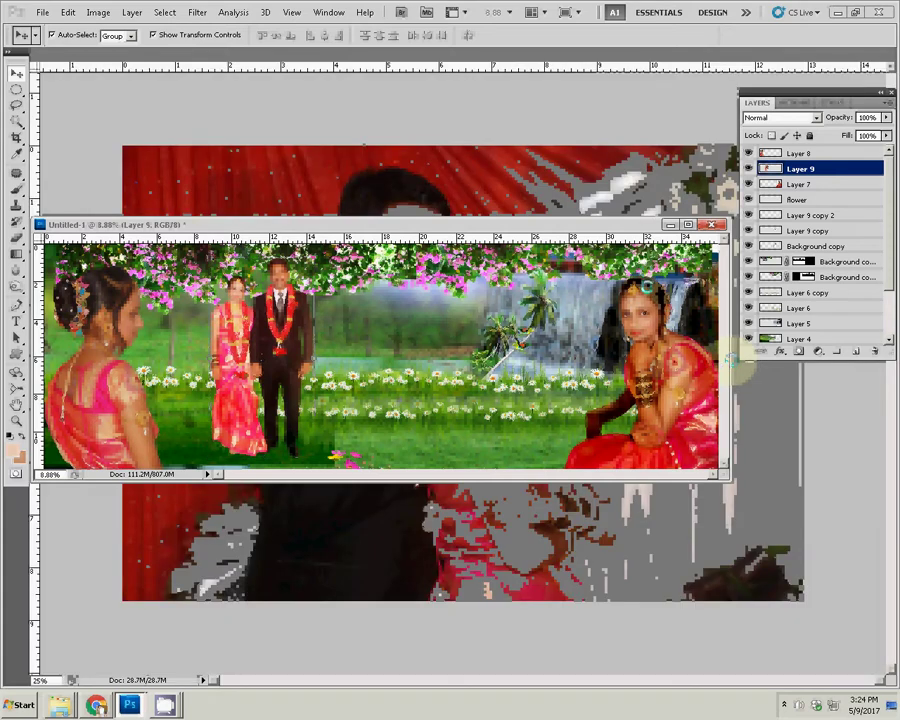
Brighten DSC_0184 with a correction action and resize it to 6 inches wide.
{"action": "left_click", "coordinate": [573, 80]}
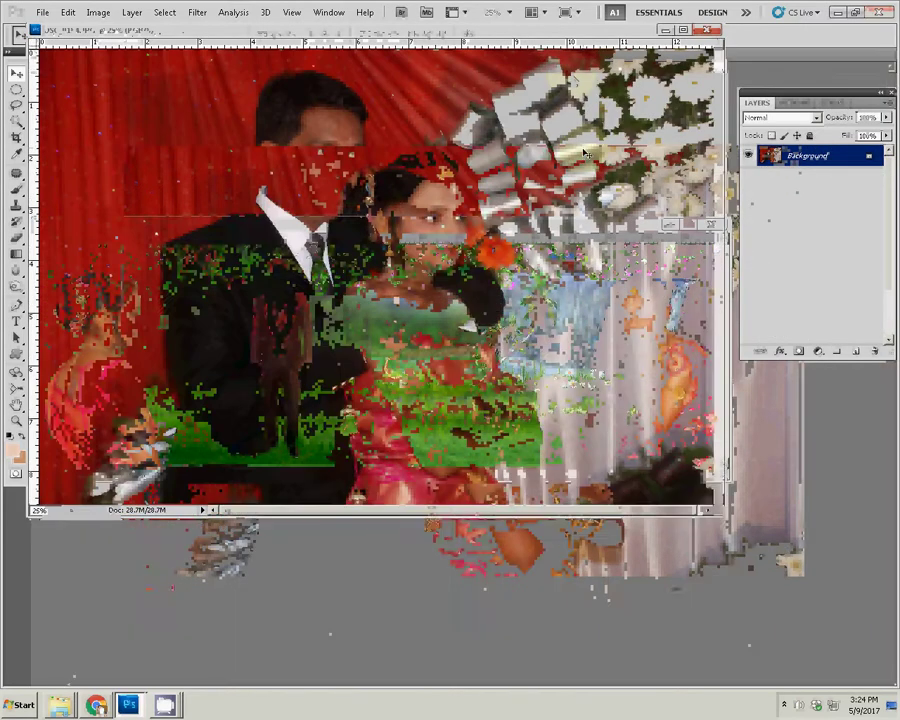
{"action": "left_click", "coordinate": [798, 102]}
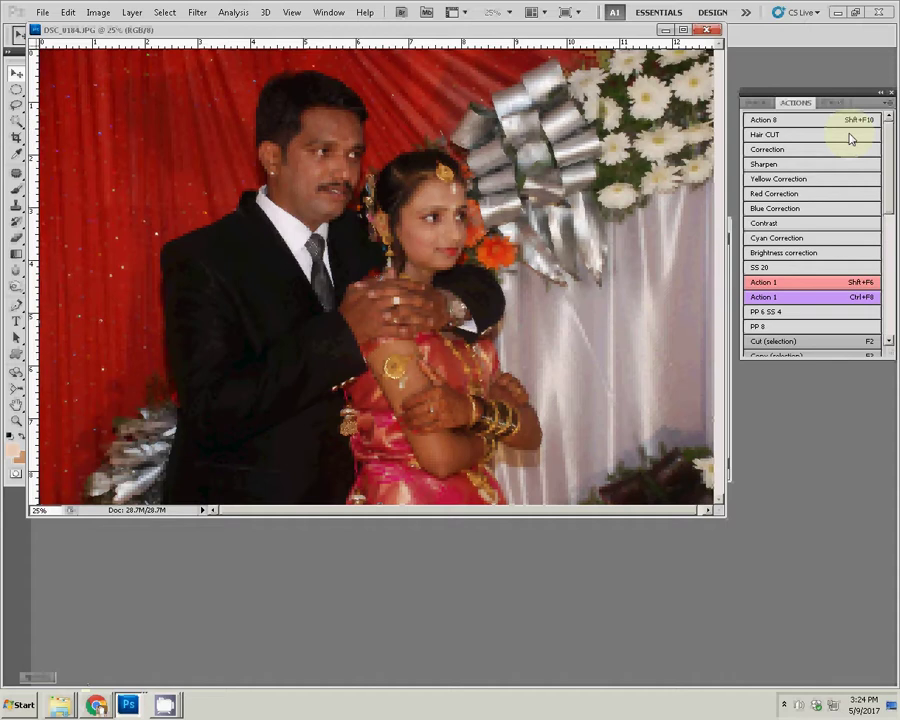
{"action": "left_click", "coordinate": [850, 138]}
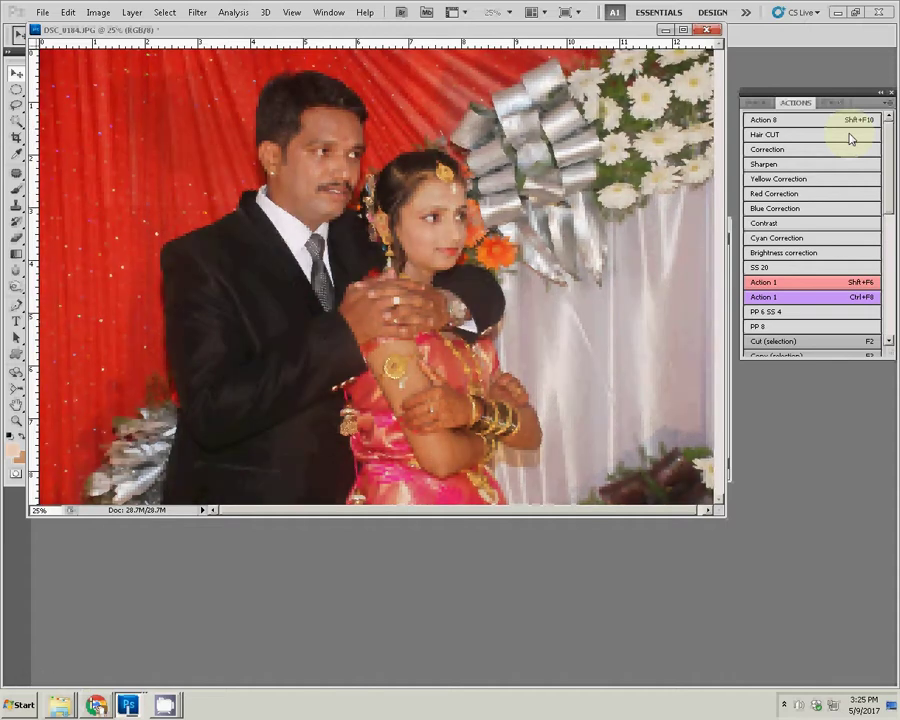
{"action": "left_click", "coordinate": [755, 122]}
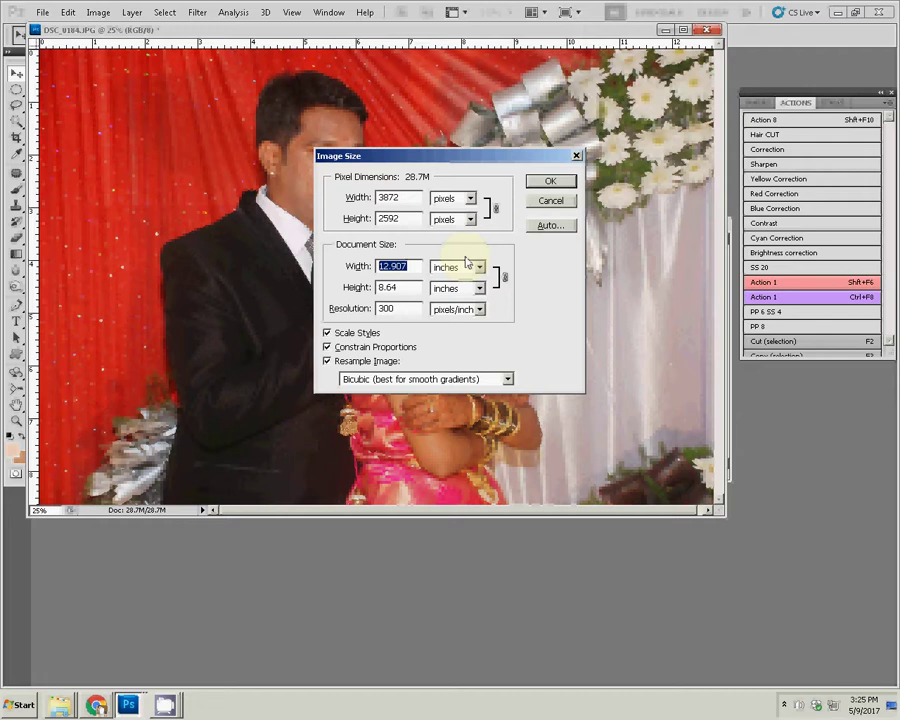
{"action": "type", "text": "6"}
{"action": "left_click", "coordinate": [548, 183]}
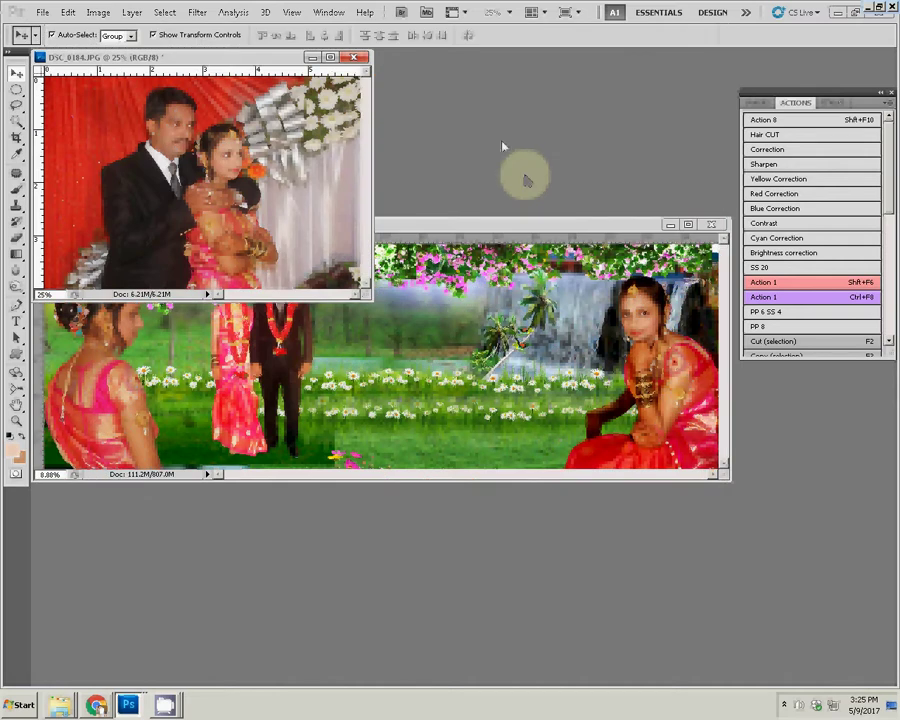
Zoom in on the DSC_0184 couple photo for a closer view.
{"action": "key", "text": "z"}
{"action": "right_click", "coordinate": [208, 160]}
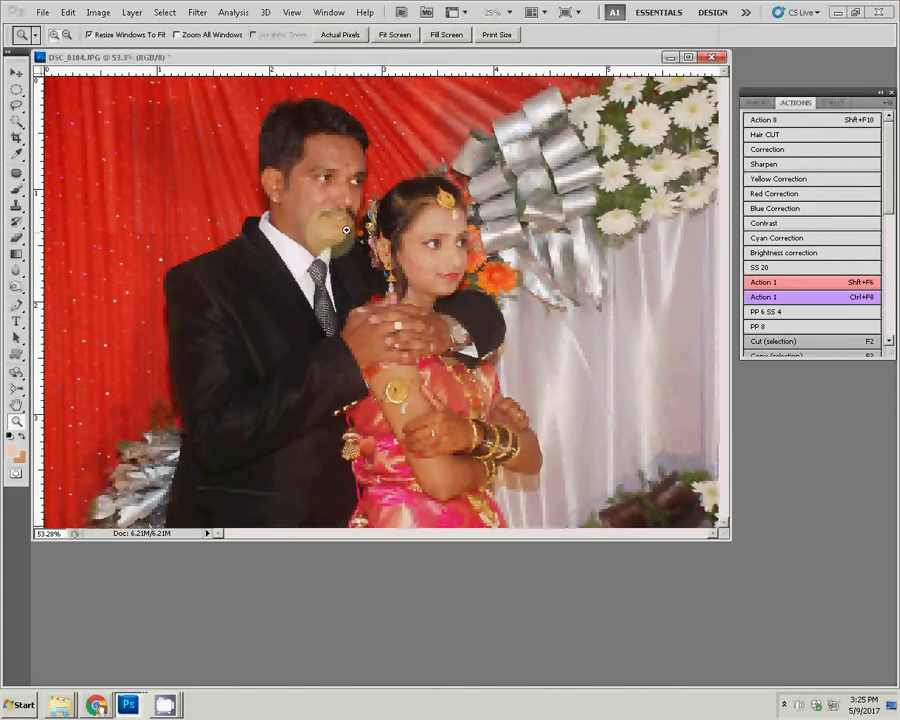
{"action": "left_click", "coordinate": [340, 228]}
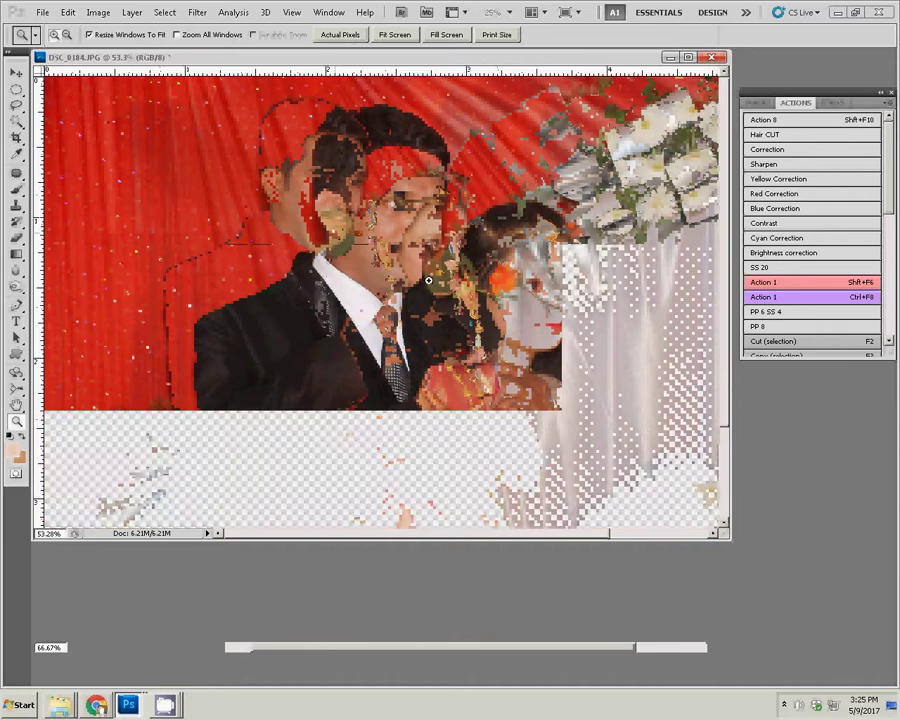
{"action": "left_click", "coordinate": [770, 265]}
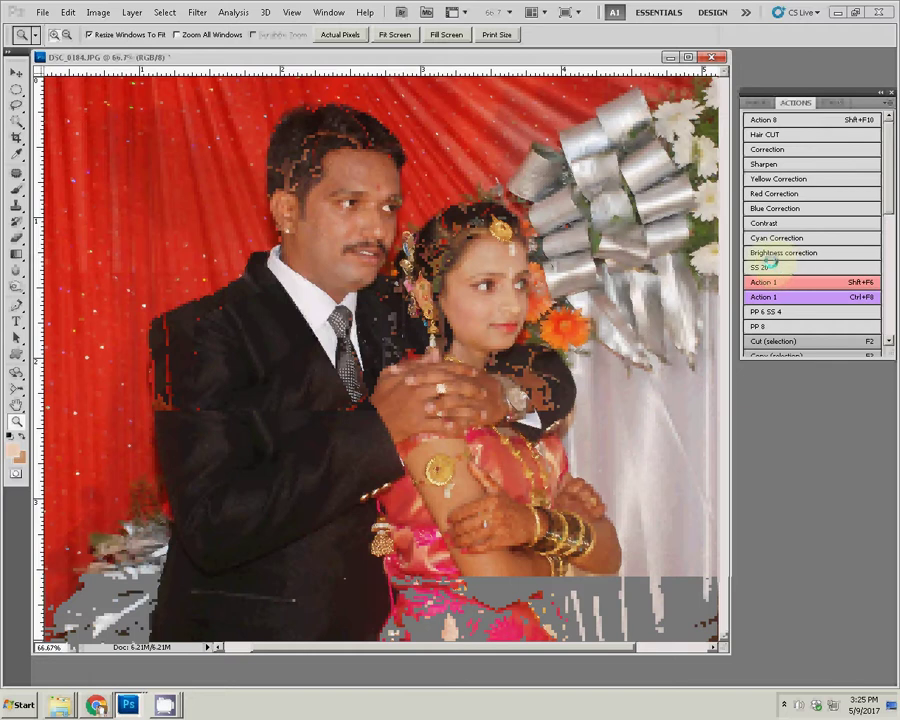
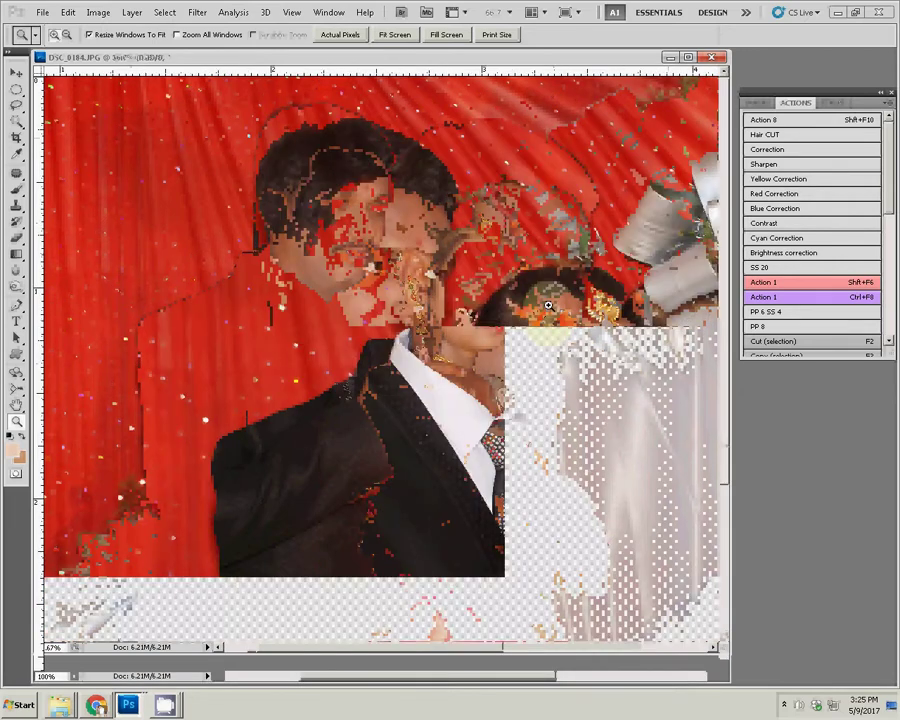
Soften the man's forehead with three Blur tool strokes at brush size 45.
{"action": "left_click", "coordinate": [17, 270]}
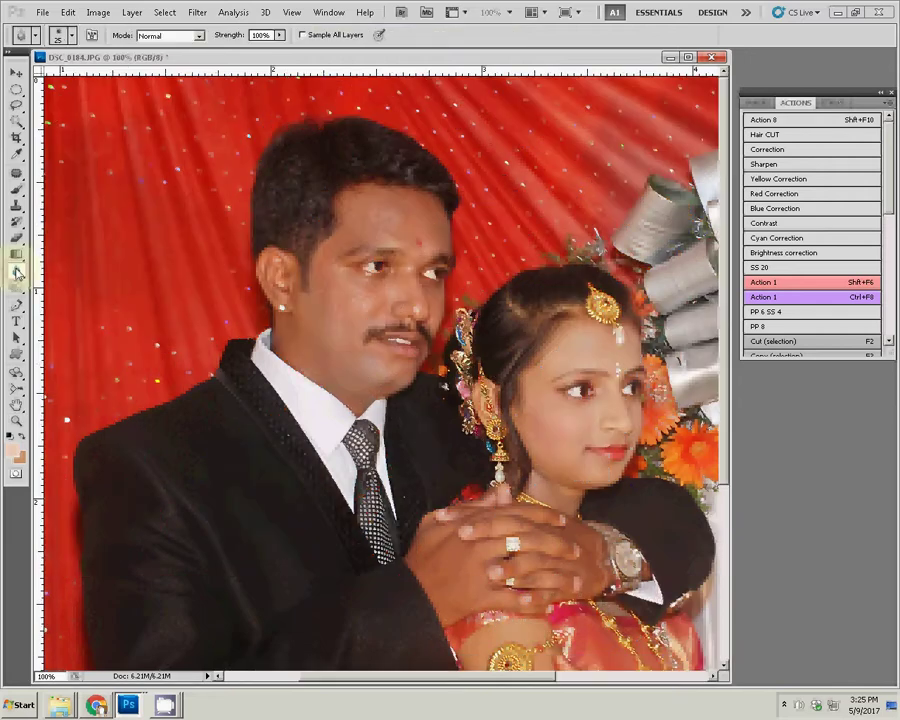
{"action": "key", "text": "bracketright"}
{"action": "key", "text": "bracketright"}
{"action": "left_click_drag", "start_coordinate": [358, 224], "coordinate": [389, 234]}
{"action": "left_click_drag", "start_coordinate": [386, 219], "coordinate": [386, 210]}
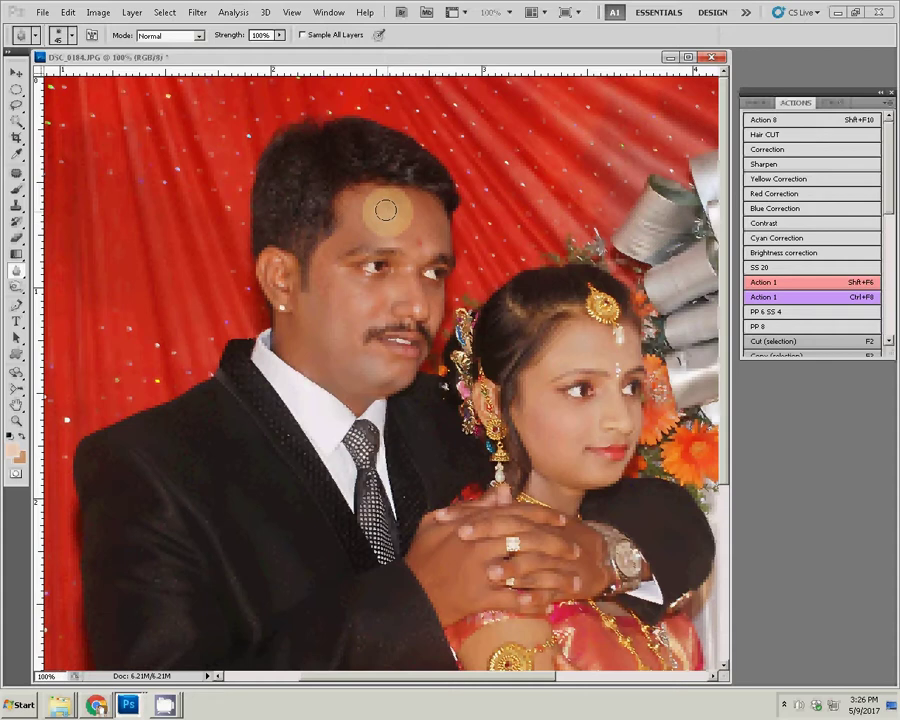
{"action": "left_click_drag", "start_coordinate": [386, 210], "coordinate": [386, 207]}
Zoom in on the left shoulder of the man's jacket.
{"action": "left_click", "coordinate": [16, 420]}
{"action": "left_click", "coordinate": [122, 424]}
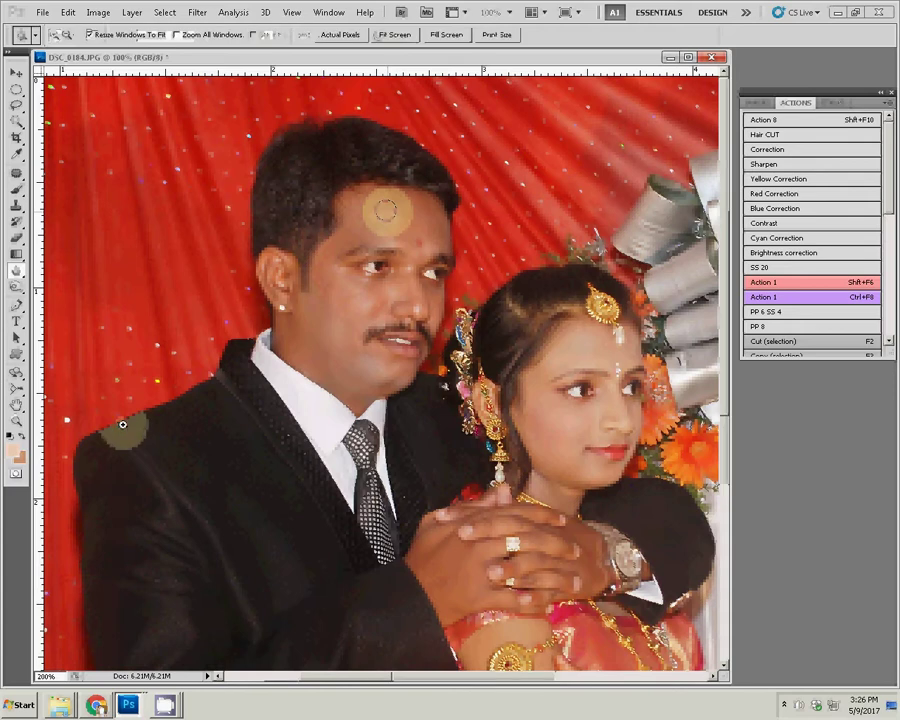
{"action": "left_click", "coordinate": [140, 456]}
{"action": "left_click", "coordinate": [374, 498]}
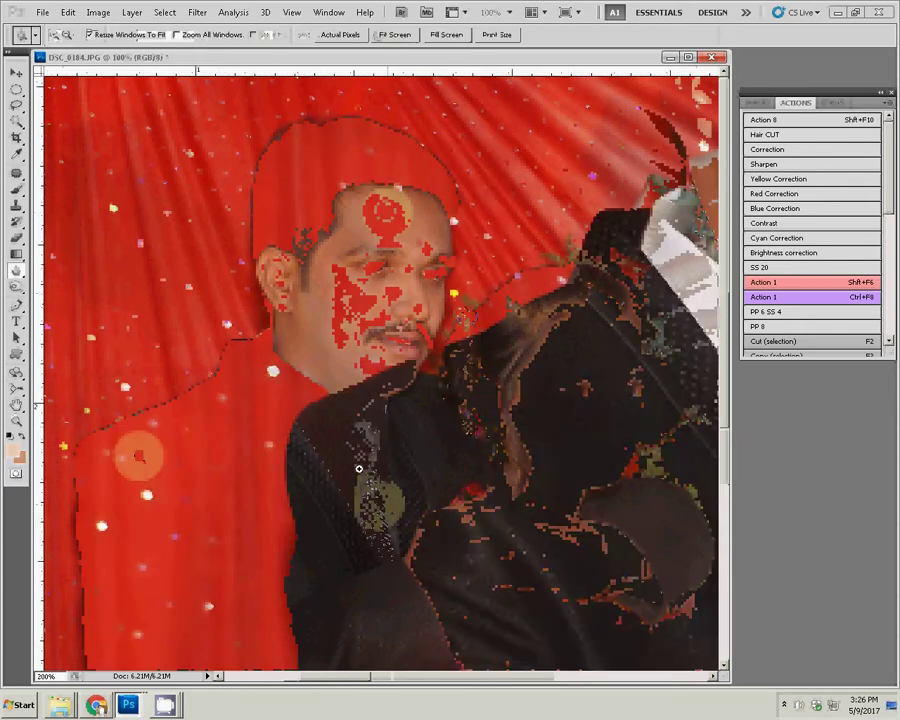
Start a Pen path at the jacket's lower left edge and trace up over the shoulder.
{"action": "key", "text": "p"}
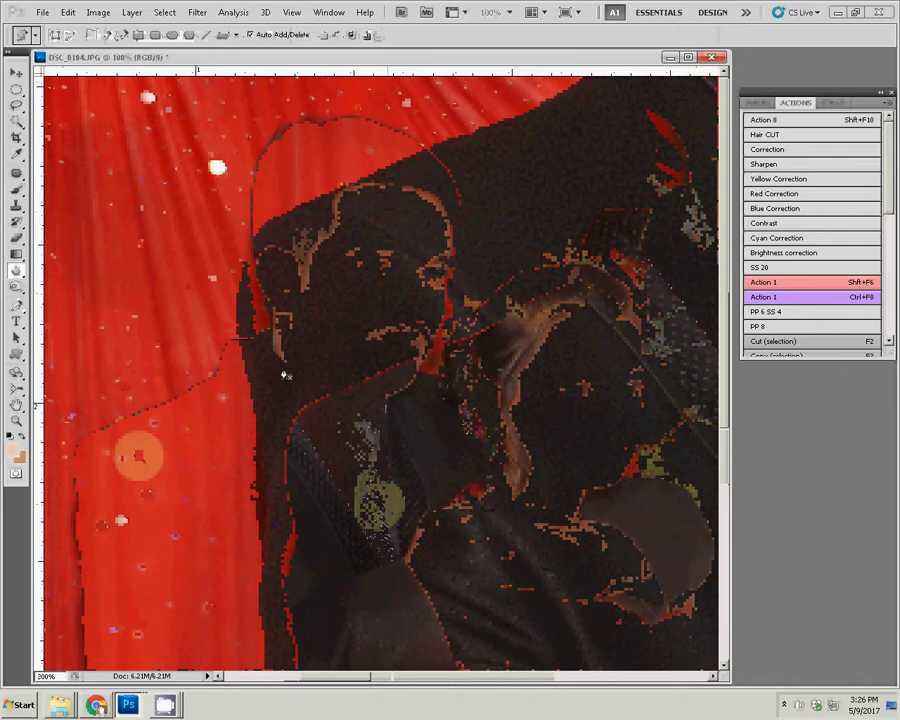
{"action": "left_click", "coordinate": [258, 658]}
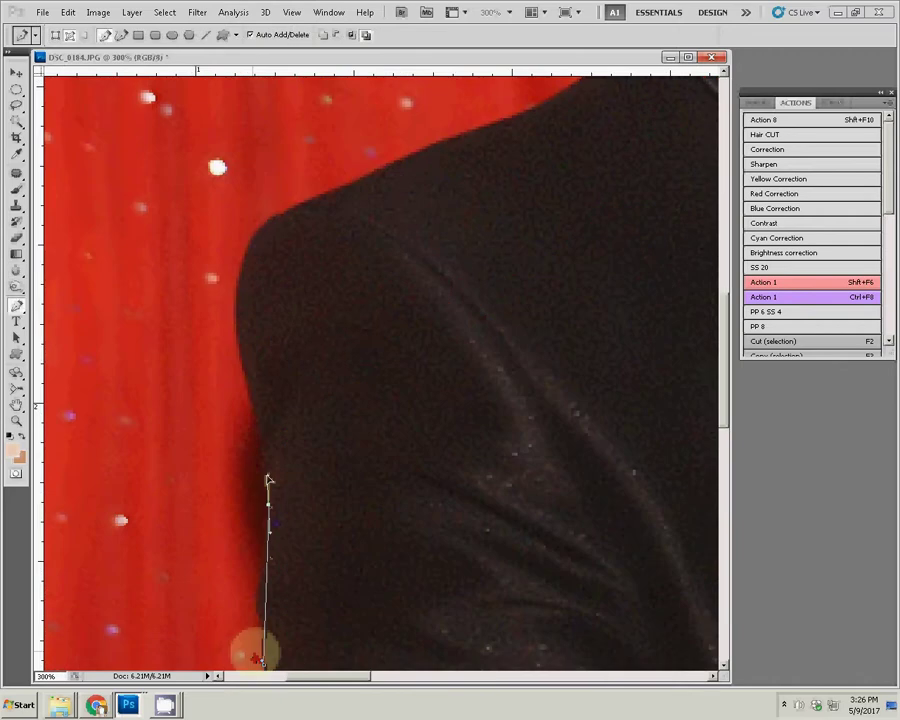
{"action": "mouse_move", "coordinate": [165, 705]}
{"action": "left_click", "coordinate": [155, 655]}
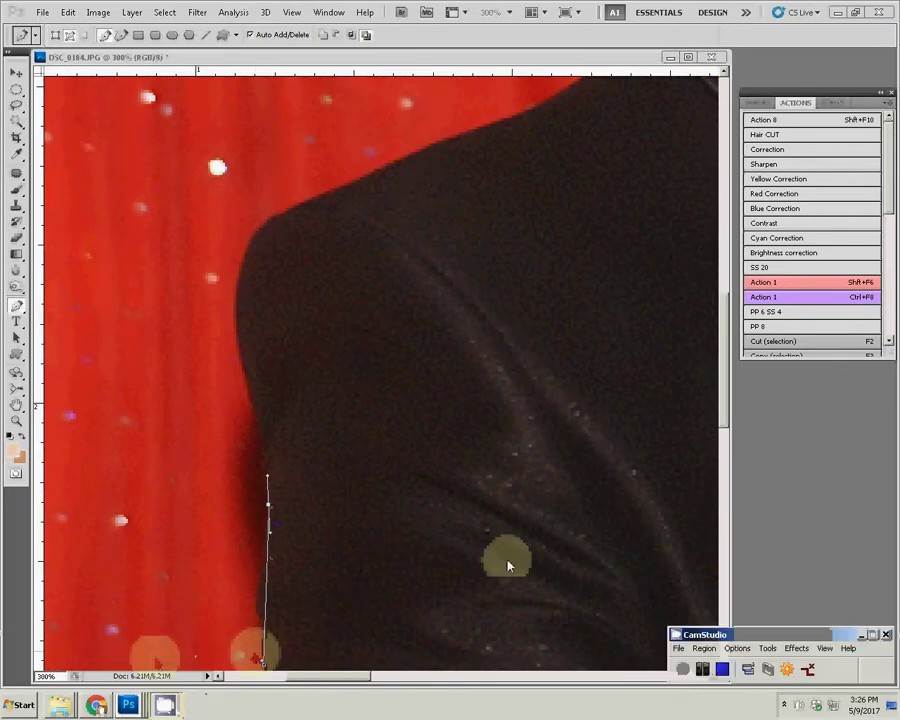
{"action": "left_click", "coordinate": [240, 330]}
{"action": "left_click_drag", "start_coordinate": [265, 230], "coordinate": [307, 211]}
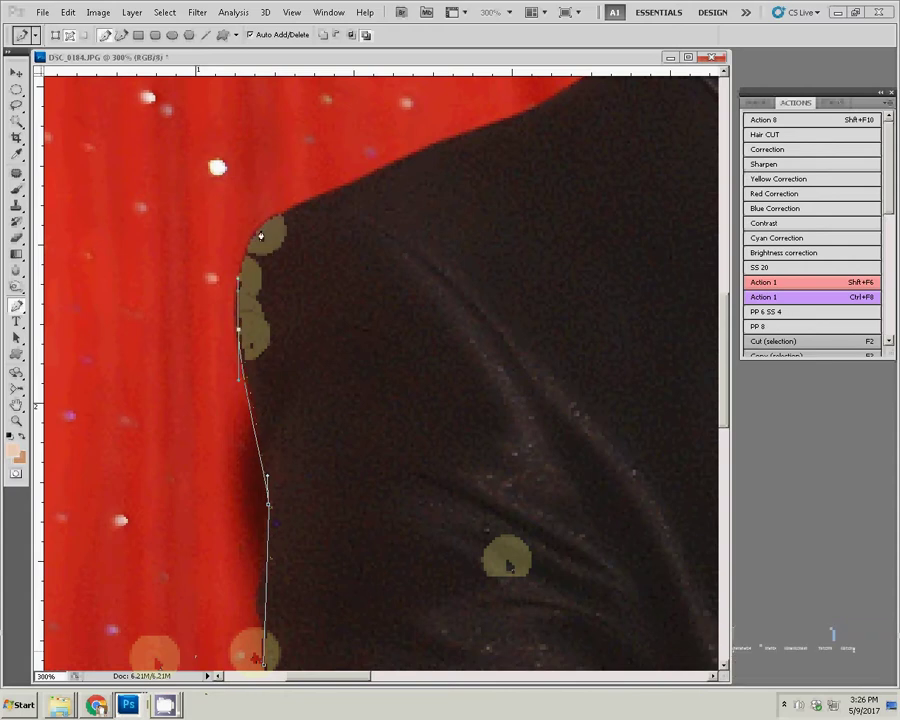
{"action": "left_click", "coordinate": [470, 147]}
{"action": "left_click", "coordinate": [517, 122]}
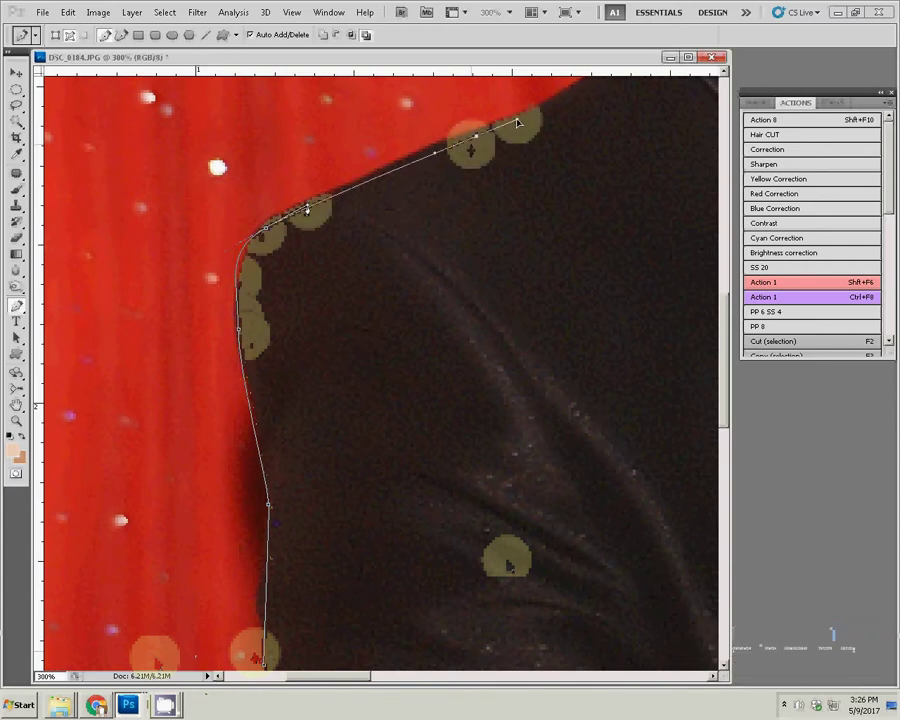
{"action": "left_click", "coordinate": [241, 445]}
Extend the path past the neck corner and up the shirt collar.
{"action": "left_click", "coordinate": [280, 400]}
{"action": "left_click", "coordinate": [318, 376]}
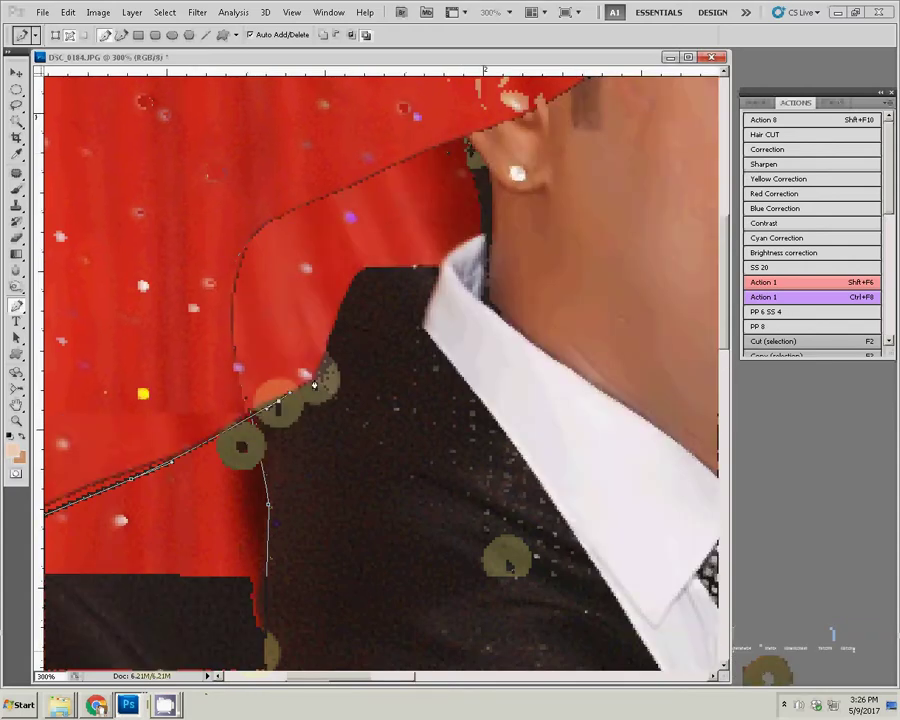
{"action": "left_click", "coordinate": [354, 287]}
{"action": "left_click", "coordinate": [457, 251]}
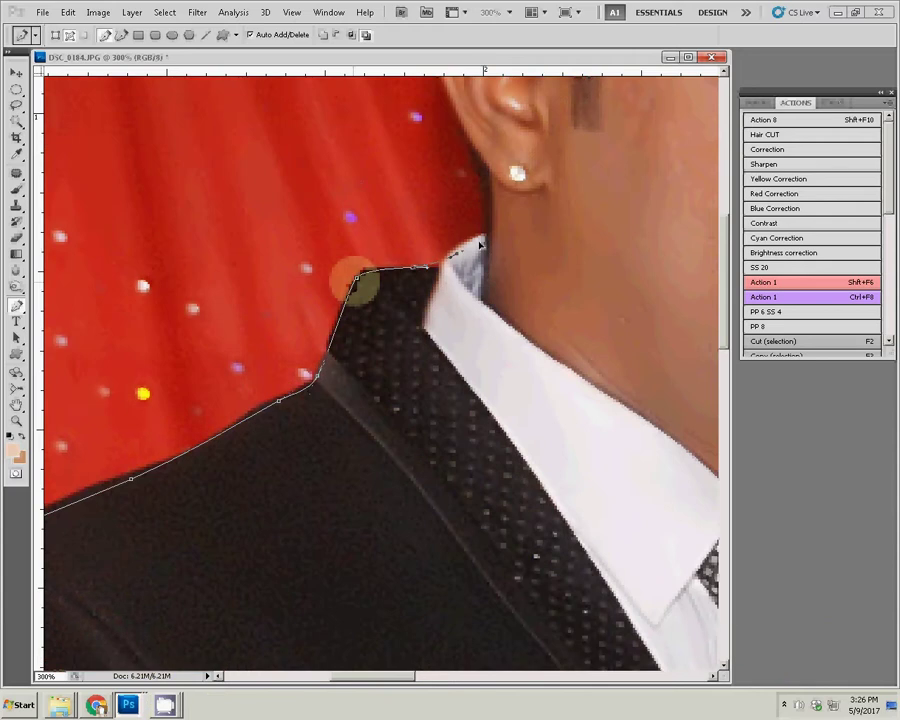
{"action": "left_click", "coordinate": [486, 238]}
Continue the path past the earring and ear, curving it over the man's hair.
{"action": "left_click_drag", "start_coordinate": [478, 143], "coordinate": [445, 443]}
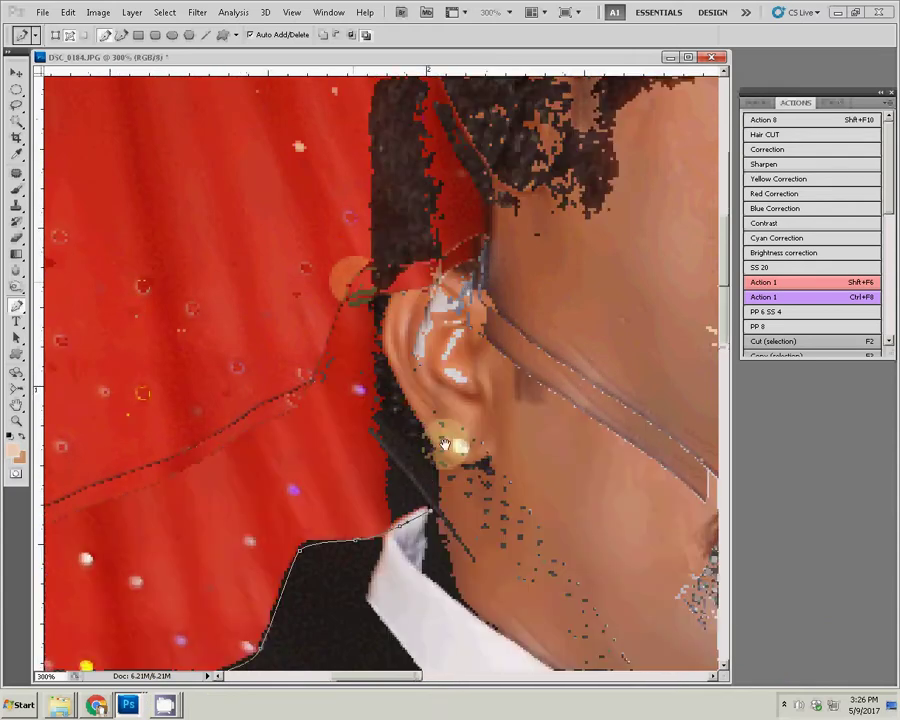
{"action": "left_click", "coordinate": [433, 461]}
{"action": "left_click", "coordinate": [399, 413]}
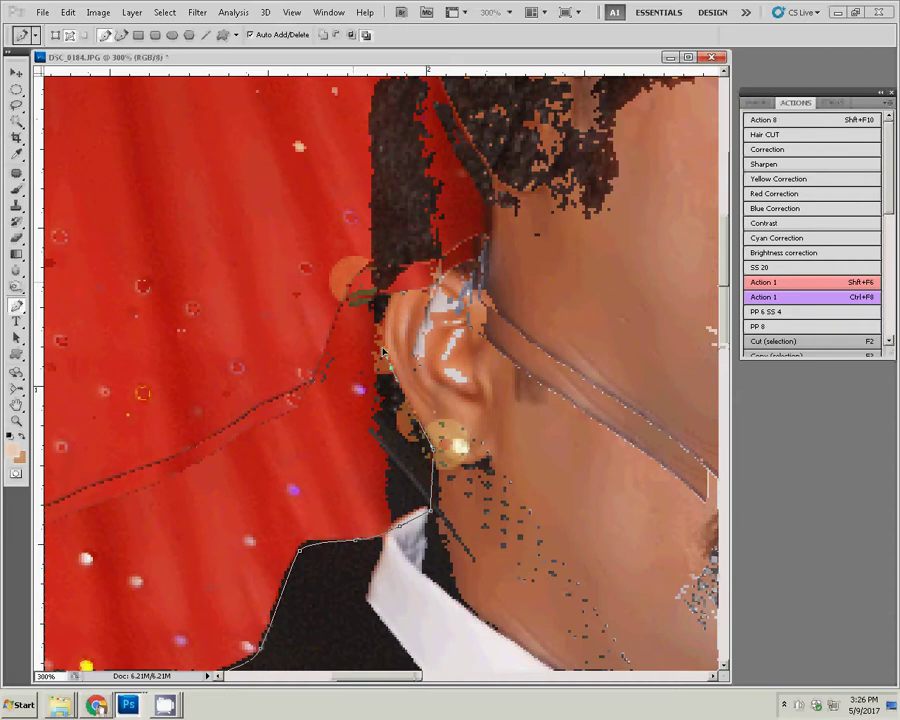
{"action": "left_click_drag", "start_coordinate": [383, 350], "coordinate": [333, 620]}
{"action": "left_click", "coordinate": [341, 300]}
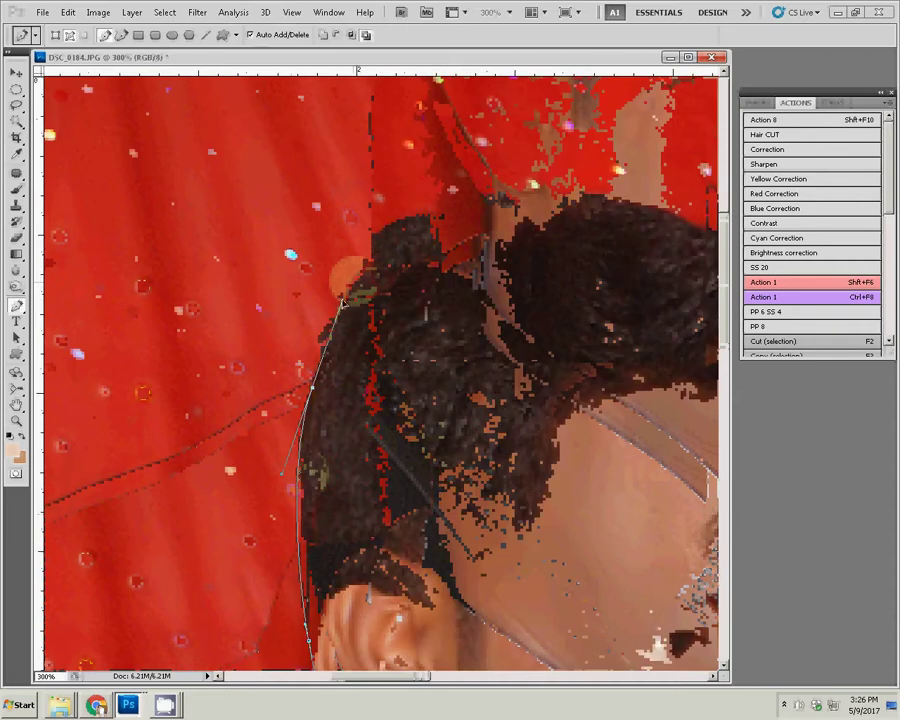
{"action": "left_click_drag", "start_coordinate": [473, 210], "coordinate": [516, 202]}
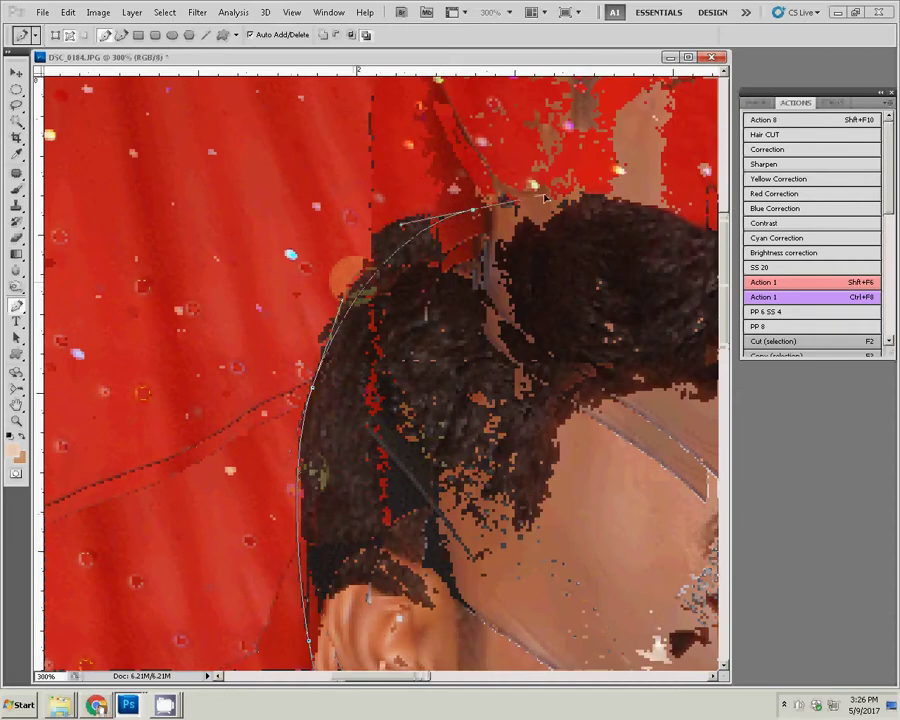
{"action": "mouse_move", "coordinate": [645, 207]}
{"action": "left_mouse_down"}
{"action": "mouse_move", "coordinate": [692, 228]}
{"action": "mouse_move", "coordinate": [392, 155]}
{"action": "left_mouse_up"}
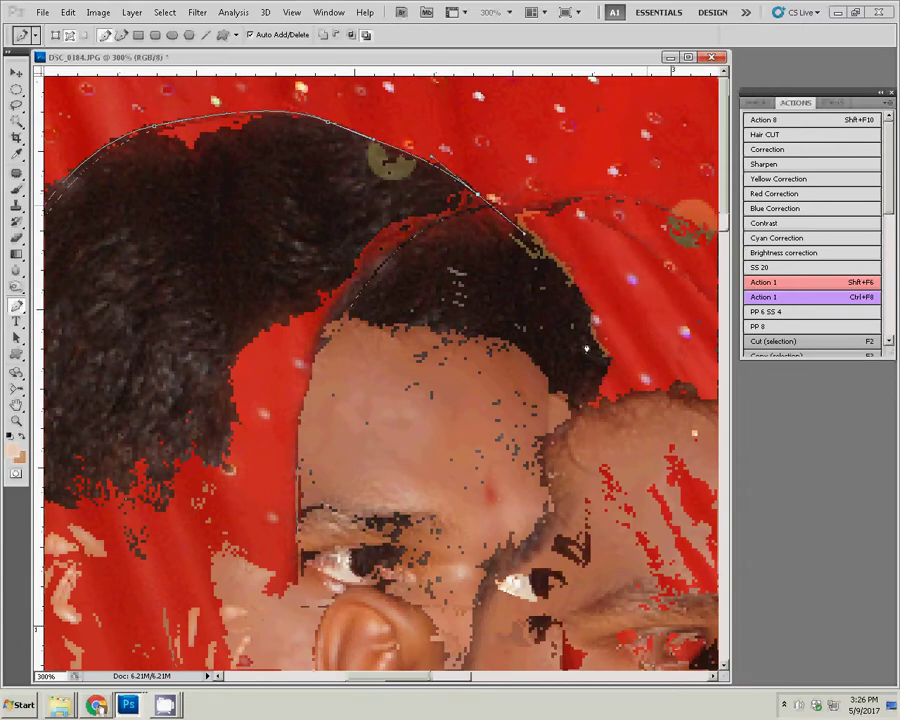
{"action": "mouse_move", "coordinate": [586, 348]}
{"action": "left_mouse_down"}
{"action": "mouse_move", "coordinate": [580, 472]}
{"action": "mouse_move", "coordinate": [534, 178]}
{"action": "left_mouse_up"}
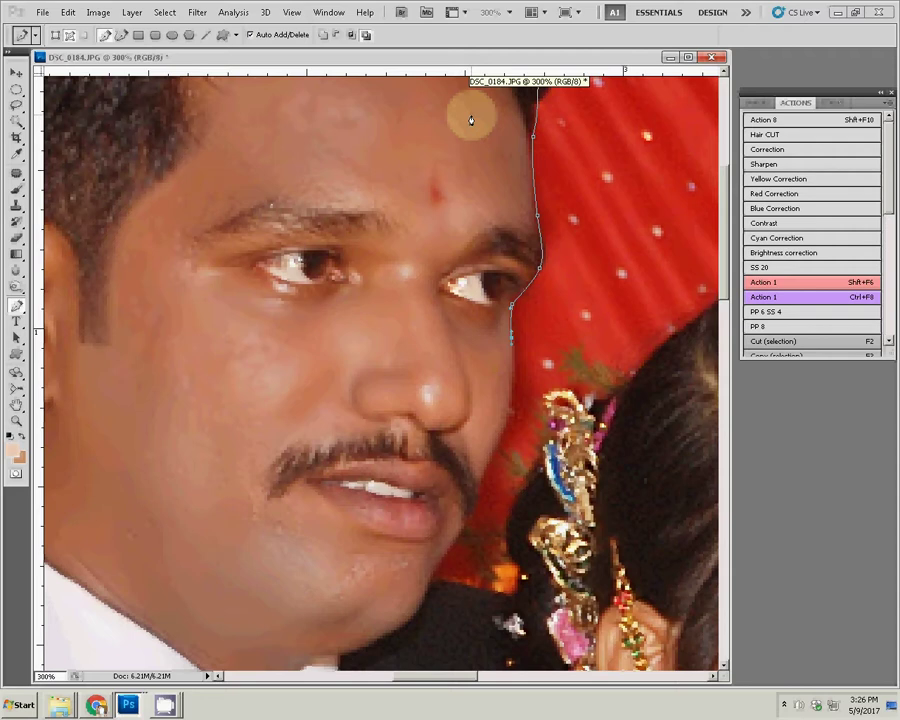
Trace the path down the man's face to his jaw and arc it over the hair ornament.
{"action": "scroll", "coordinate": [487, 175], "scroll_direction": "down", "scroll_amount": 5}
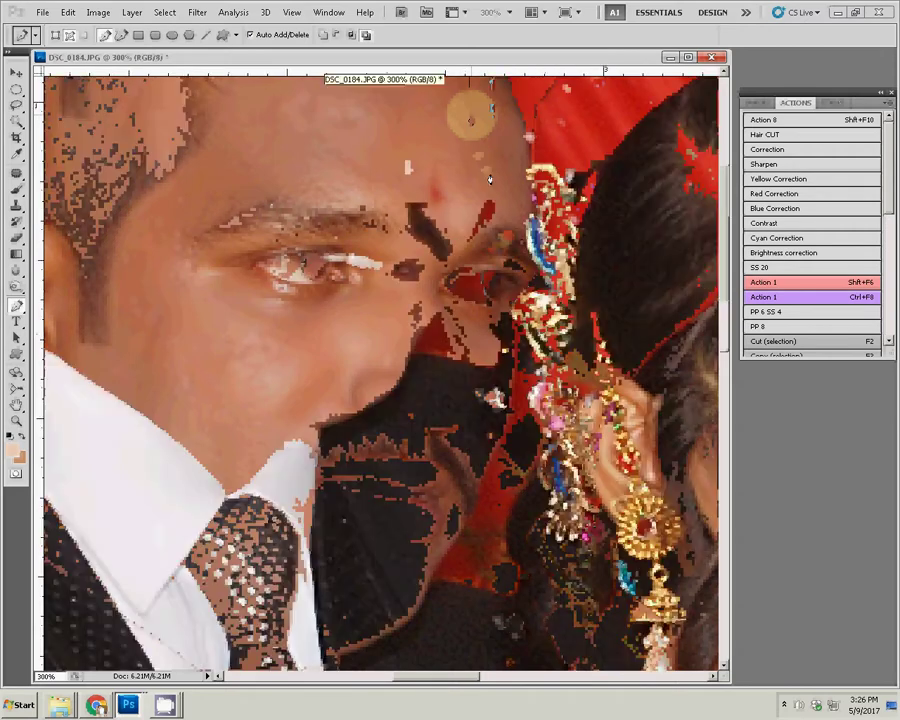
{"action": "left_click", "coordinate": [422, 345]}
{"action": "left_click", "coordinate": [412, 354]}
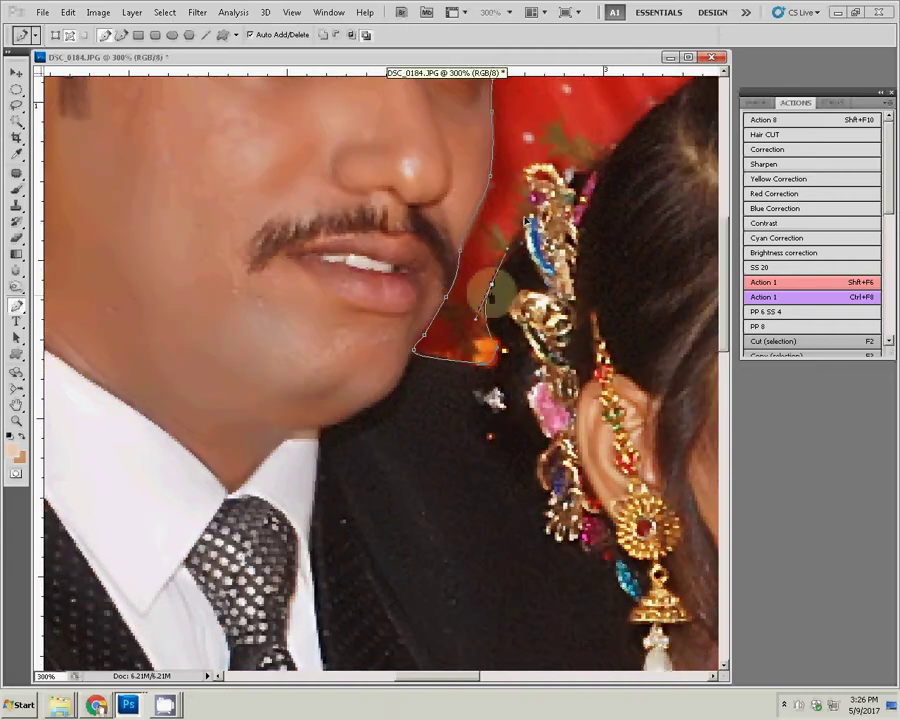
{"action": "left_click", "coordinate": [556, 165]}
Carry the path around the woman's head and forehead, down to her chin and the sleeve.
{"action": "left_click_drag", "start_coordinate": [650, 200], "coordinate": [347, 502]}
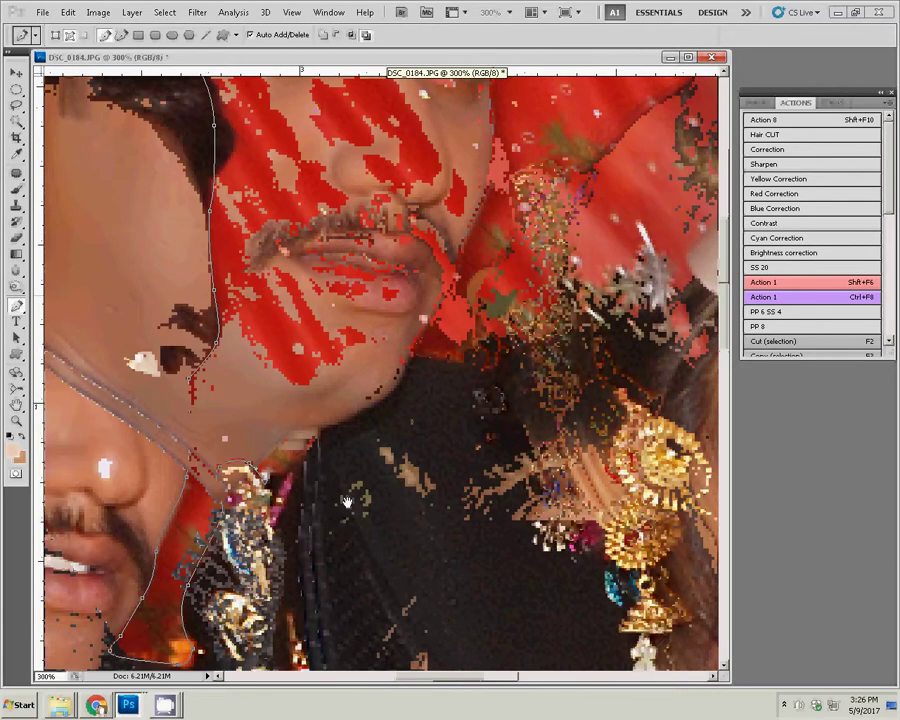
{"action": "left_click", "coordinate": [543, 345]}
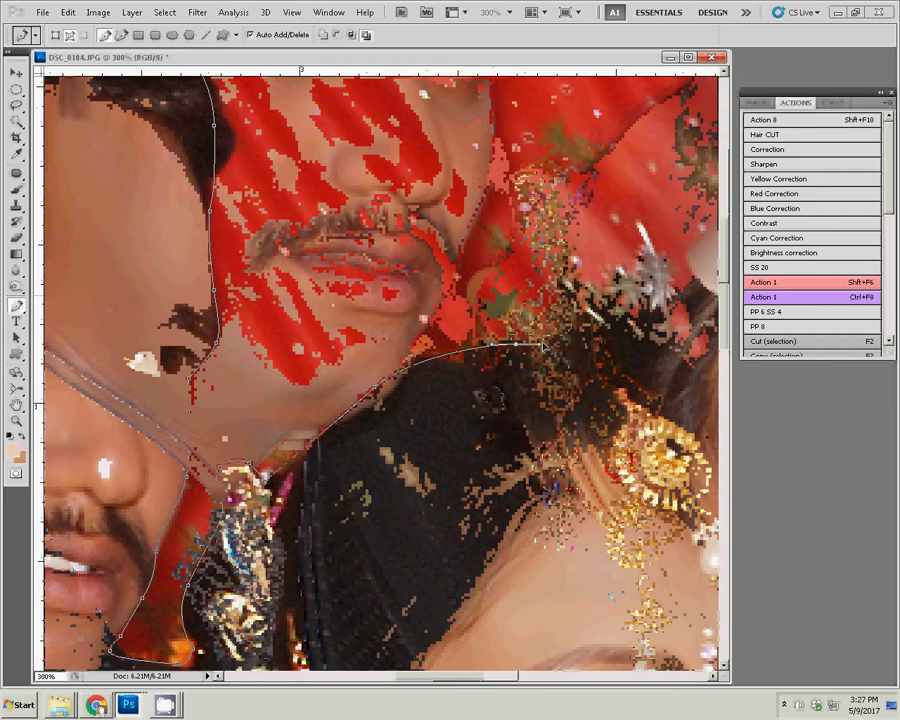
{"action": "left_click_drag", "start_coordinate": [543, 345], "coordinate": [323, 264]}
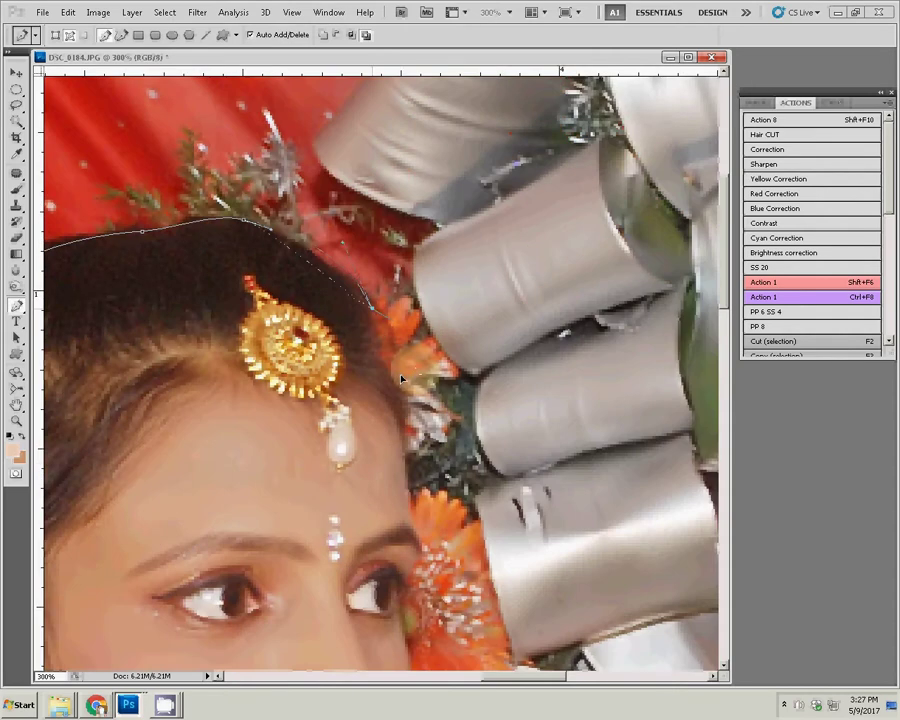
{"action": "left_click", "coordinate": [402, 470]}
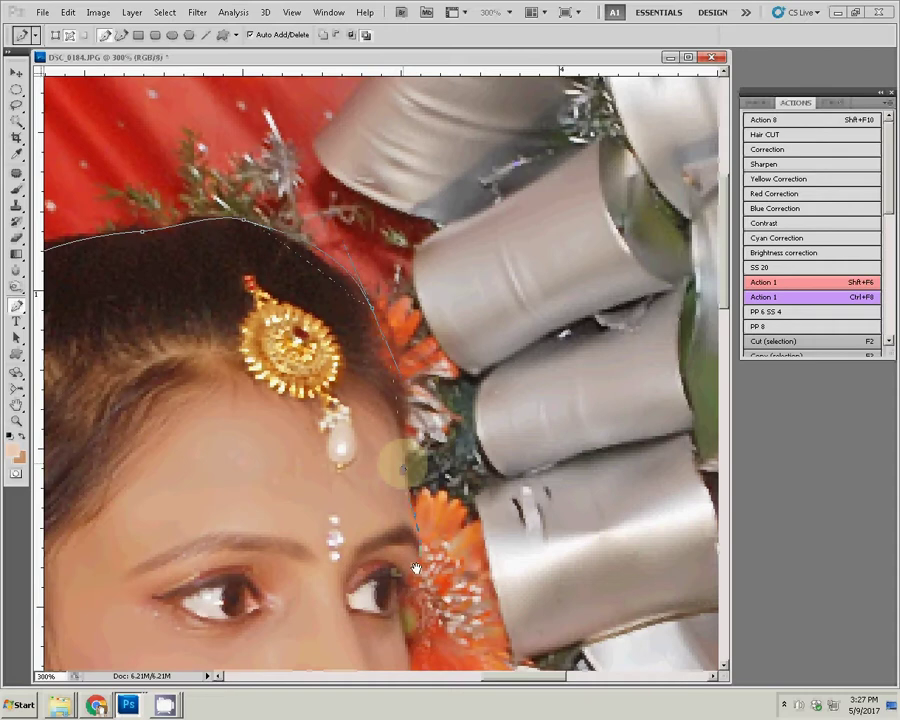
{"action": "left_click_drag", "start_coordinate": [420, 548], "coordinate": [404, 309]}
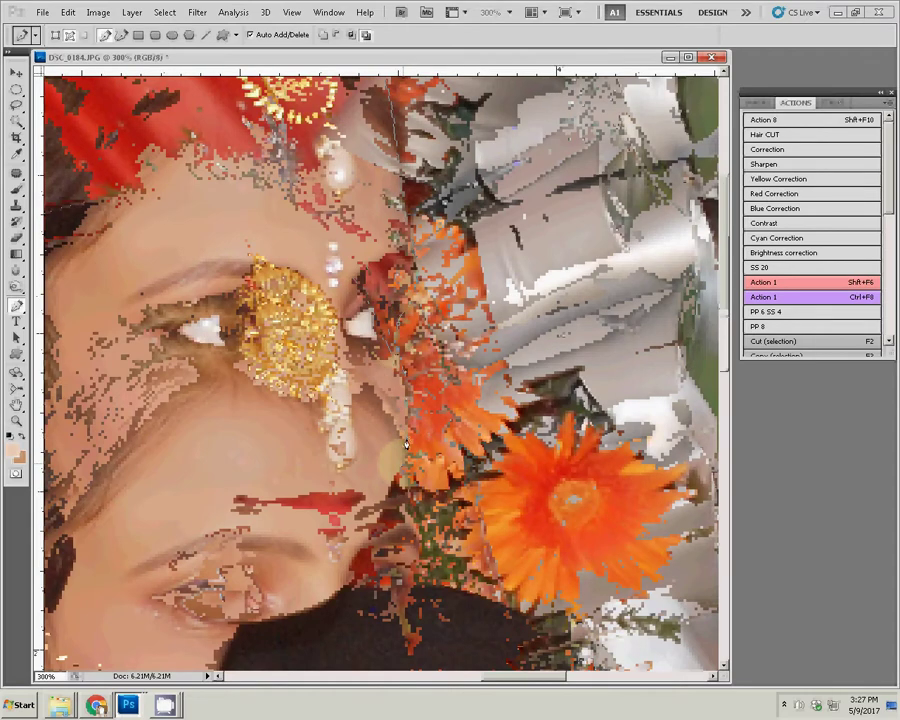
{"action": "left_click_drag", "start_coordinate": [407, 403], "coordinate": [440, 218]}
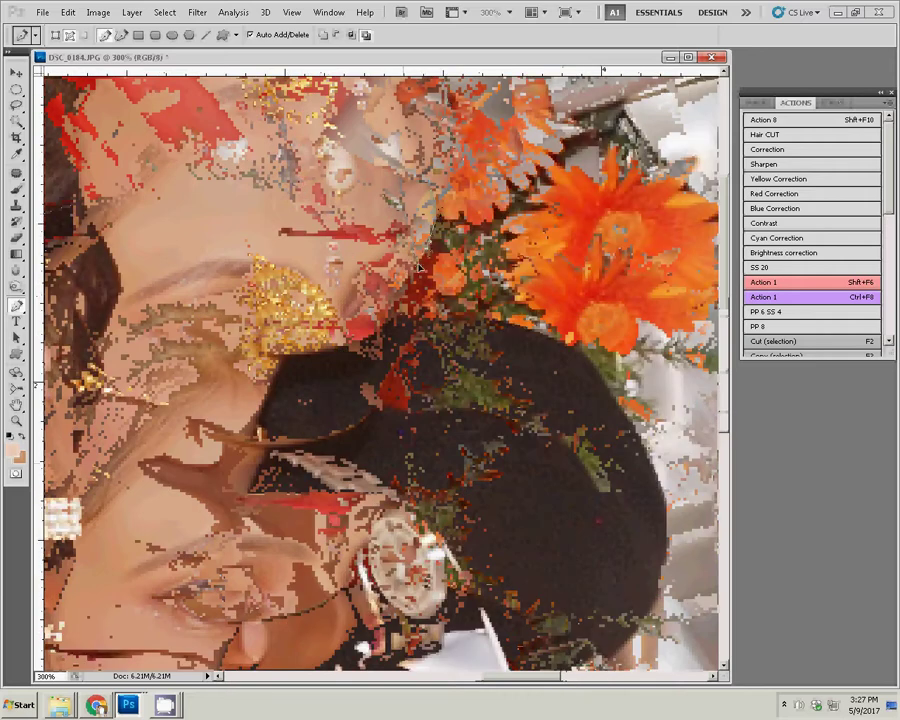
{"action": "left_click", "coordinate": [388, 322]}
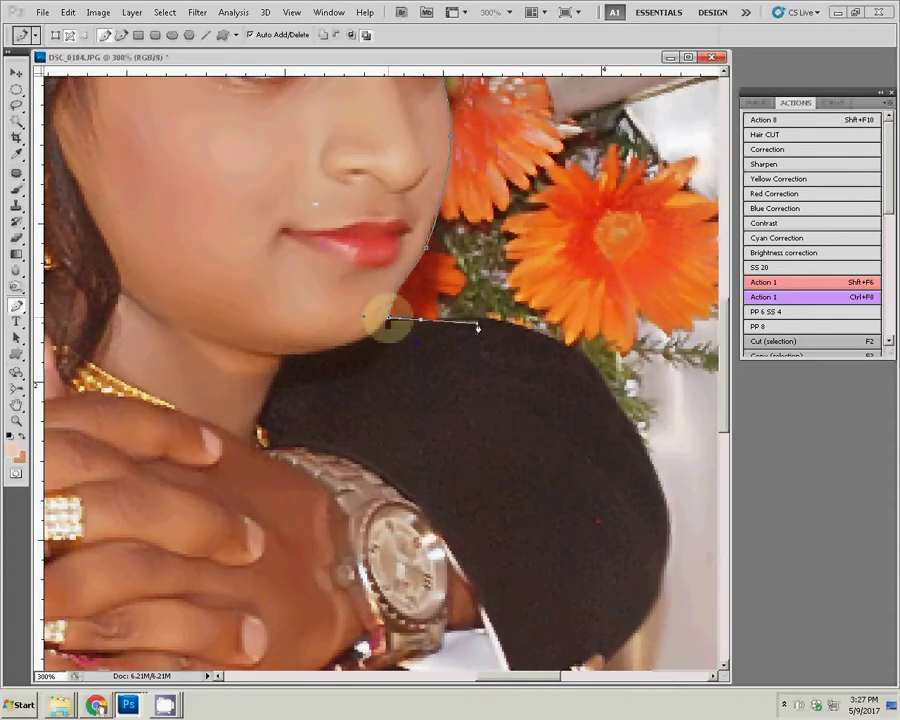
{"action": "left_click", "coordinate": [592, 366]}
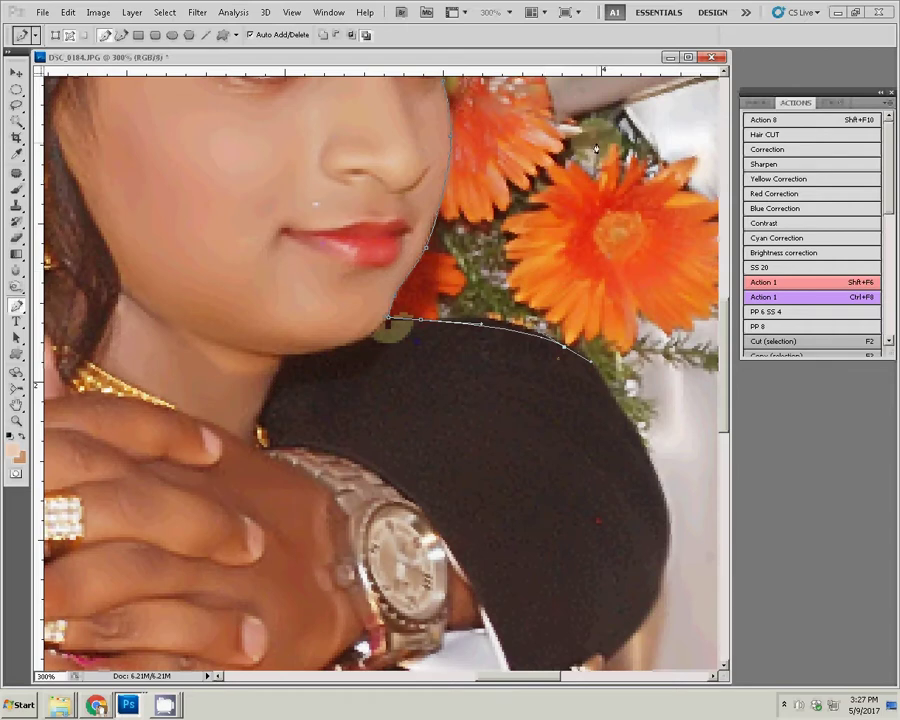
Trace the path down the sleeve's edge and around the bride's hand.
{"action": "left_click", "coordinate": [665, 543]}
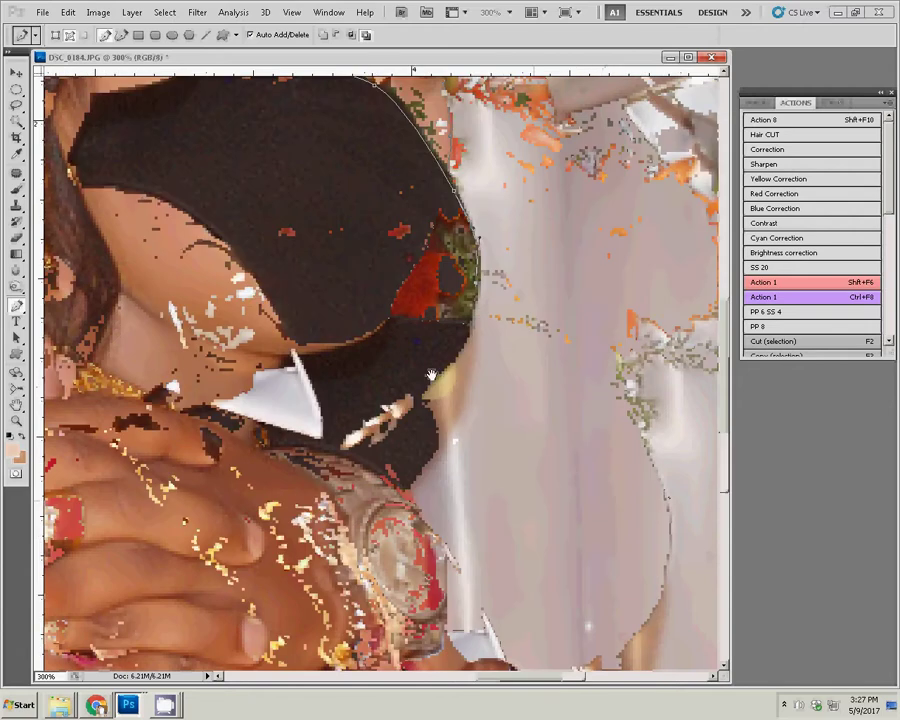
{"action": "left_click_drag", "start_coordinate": [454, 438], "coordinate": [425, 395]}
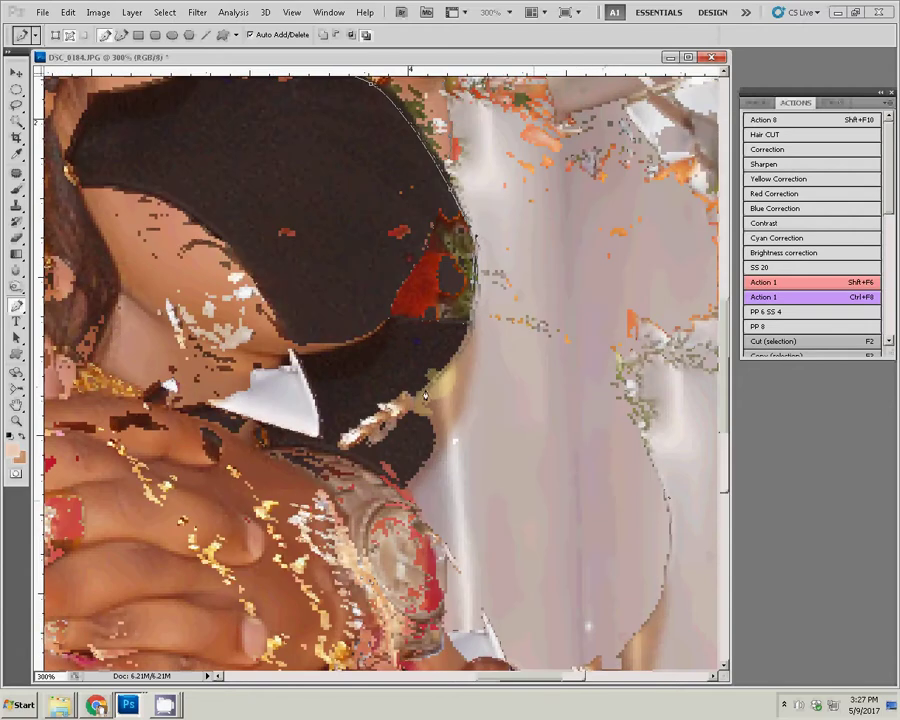
{"action": "left_click", "coordinate": [403, 442]}
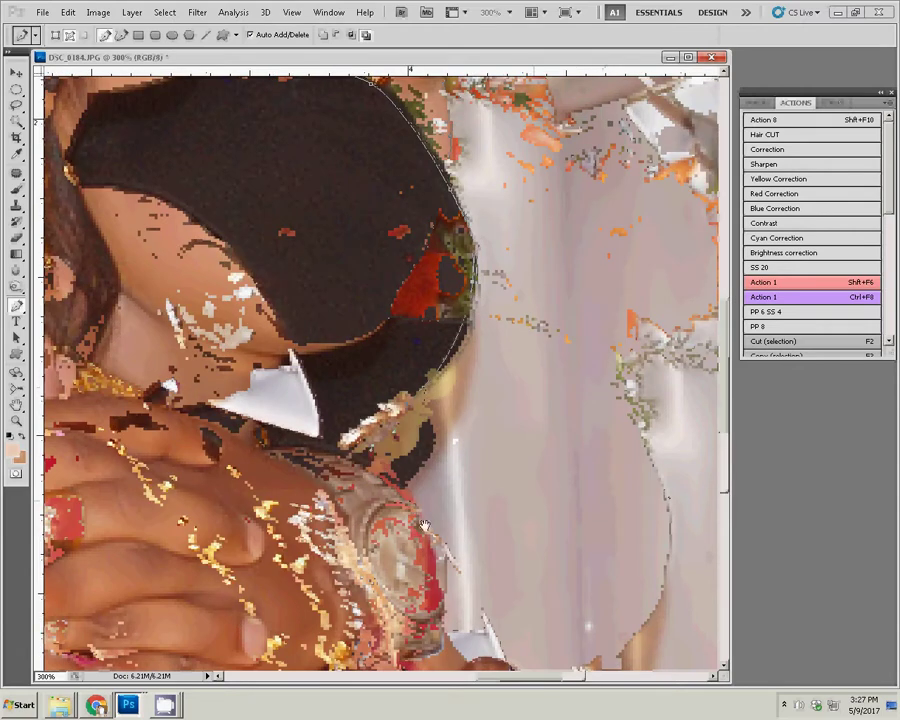
{"action": "left_click_drag", "start_coordinate": [425, 527], "coordinate": [377, 285]}
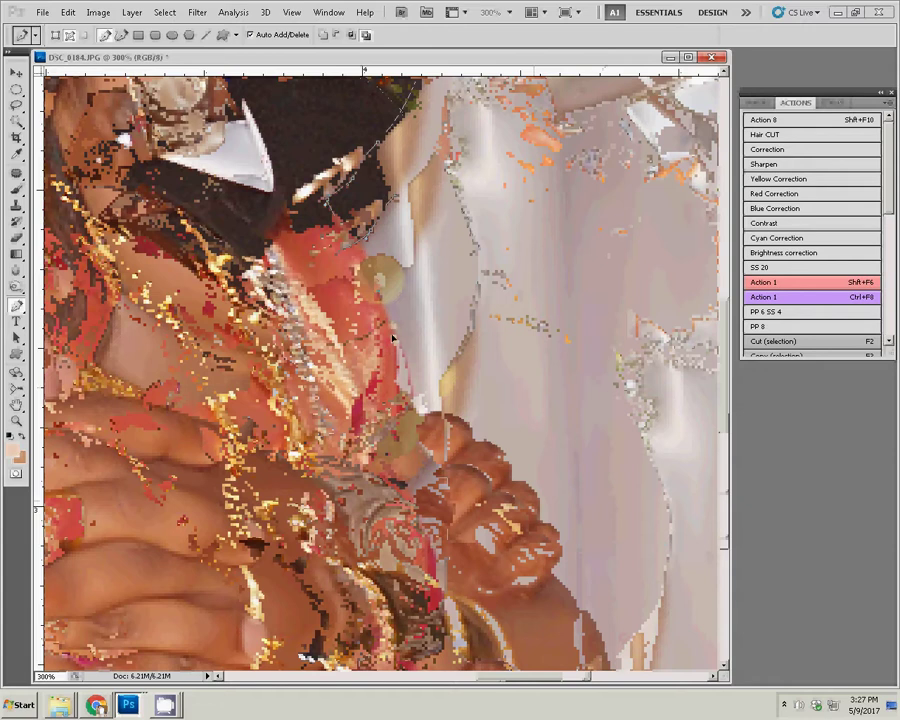
{"action": "left_click", "coordinate": [421, 418]}
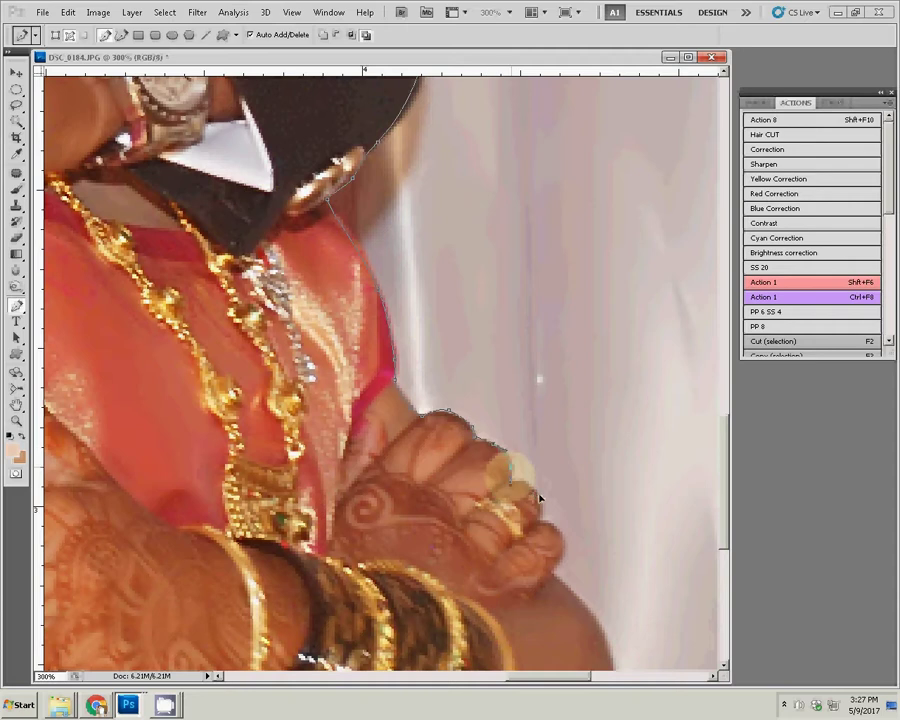
{"action": "left_click", "coordinate": [510, 470]}
{"action": "left_click", "coordinate": [540, 515]}
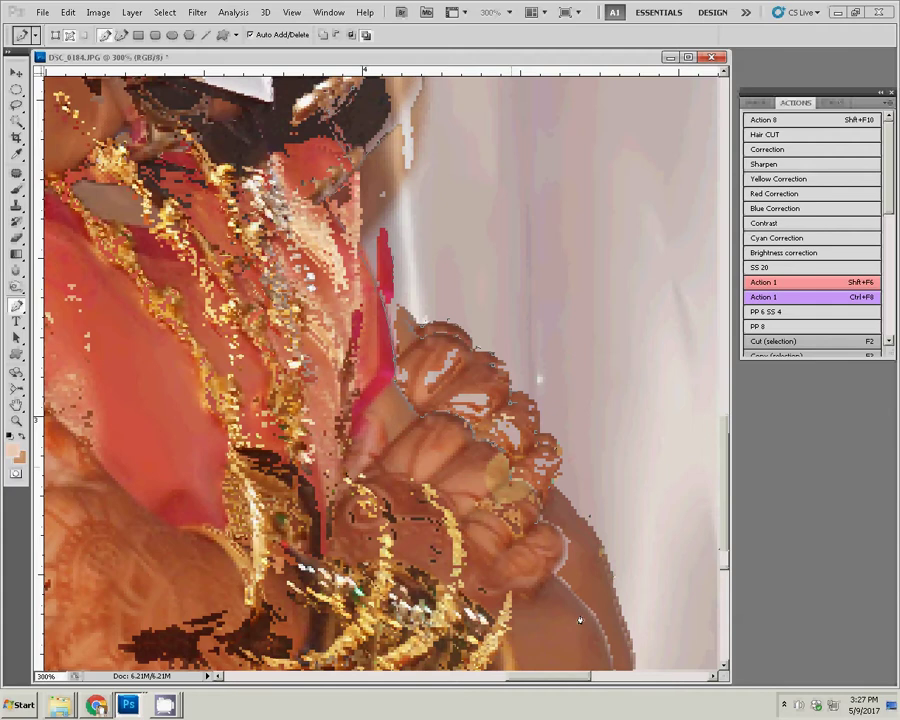
Continue the path down the bride's arm and along her bangles.
{"action": "left_click_drag", "start_coordinate": [613, 574], "coordinate": [424, 261]}
{"action": "left_click", "coordinate": [470, 304]}
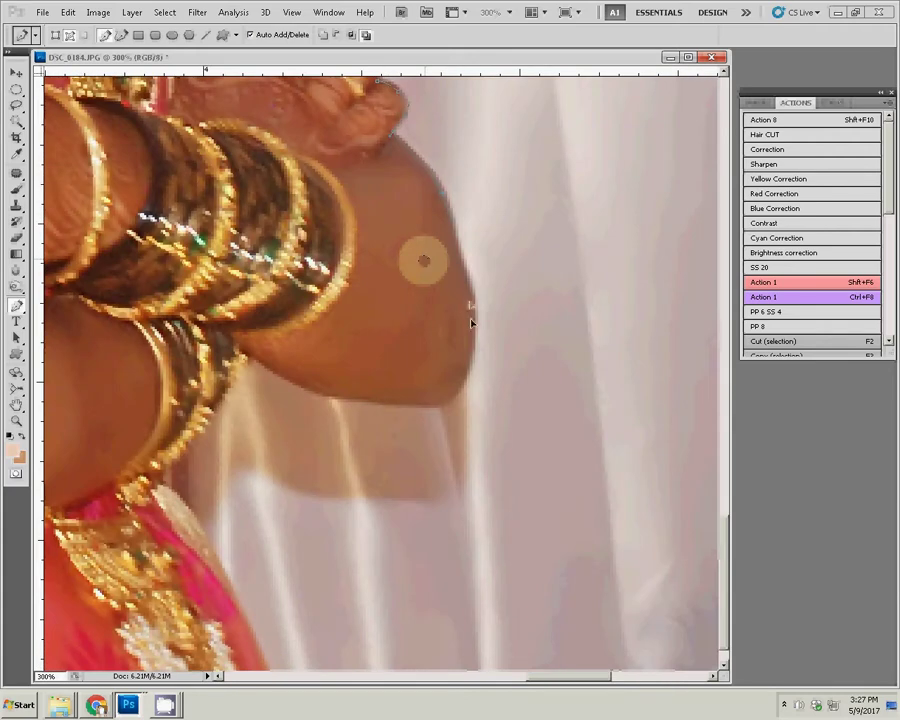
{"action": "left_click", "coordinate": [464, 383]}
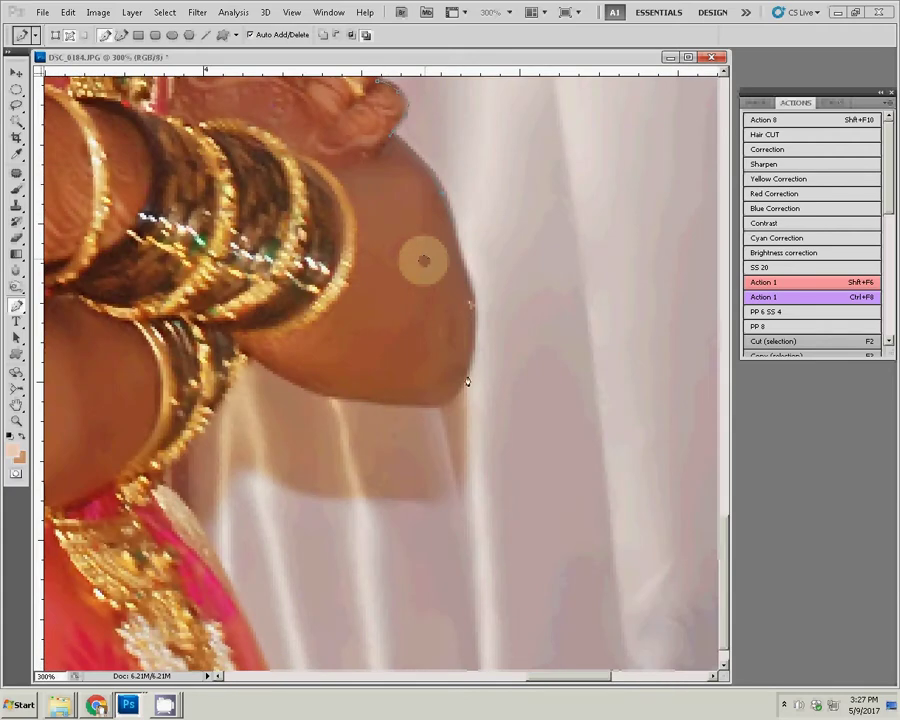
{"action": "left_click", "coordinate": [358, 400]}
{"action": "left_click", "coordinate": [242, 358]}
{"action": "left_click", "coordinate": [205, 420]}
{"action": "left_click_drag", "start_coordinate": [177, 274], "coordinate": [242, 254]}
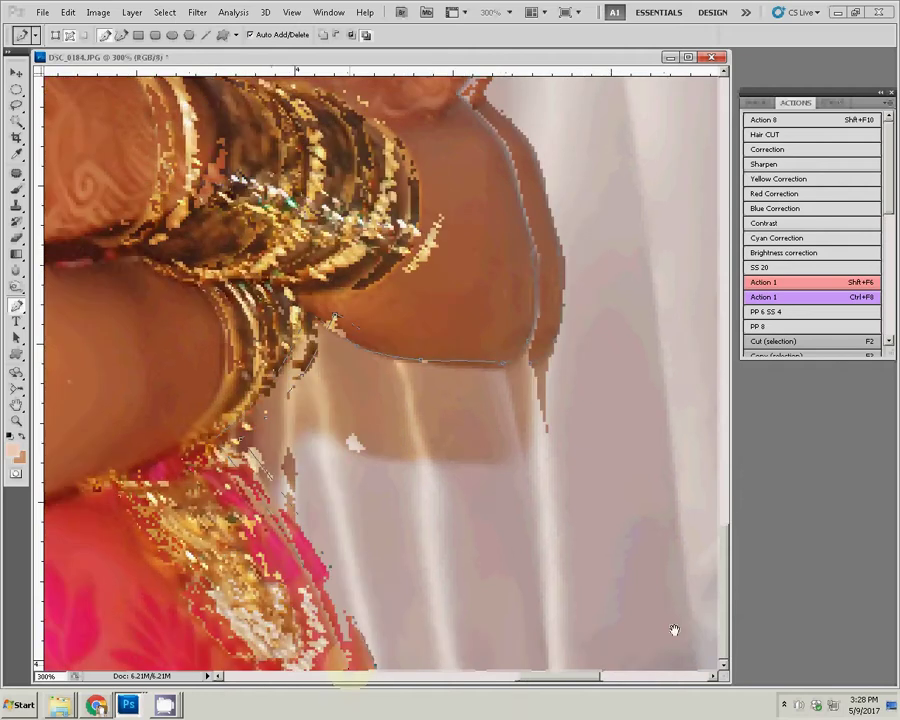
{"action": "scroll", "coordinate": [349, 670], "scroll_direction": "up", "scroll_amount": 5}
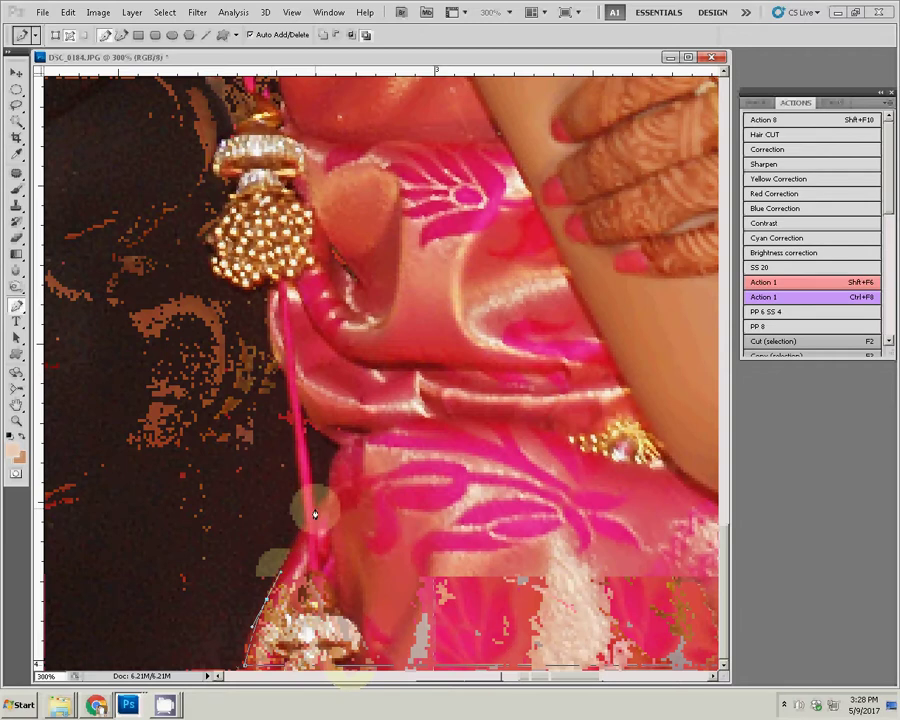
Trace the path up the earring string and around the dangling earring's outline.
{"action": "left_click", "coordinate": [305, 519]}
{"action": "left_click", "coordinate": [285, 374]}
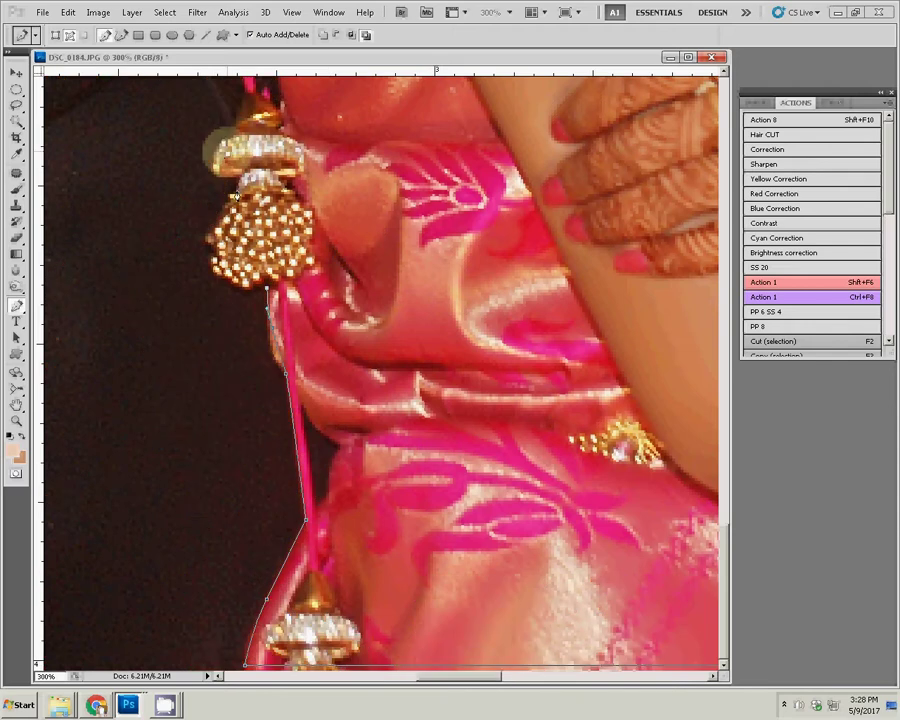
{"action": "left_click", "coordinate": [238, 197]}
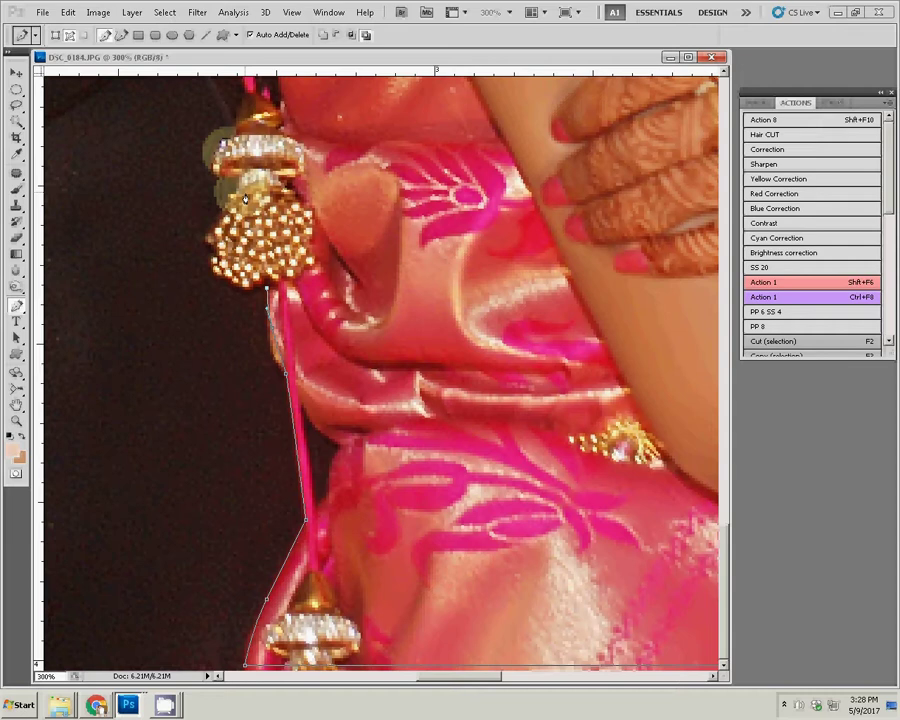
{"action": "left_click", "coordinate": [255, 293]}
{"action": "left_click", "coordinate": [220, 272]}
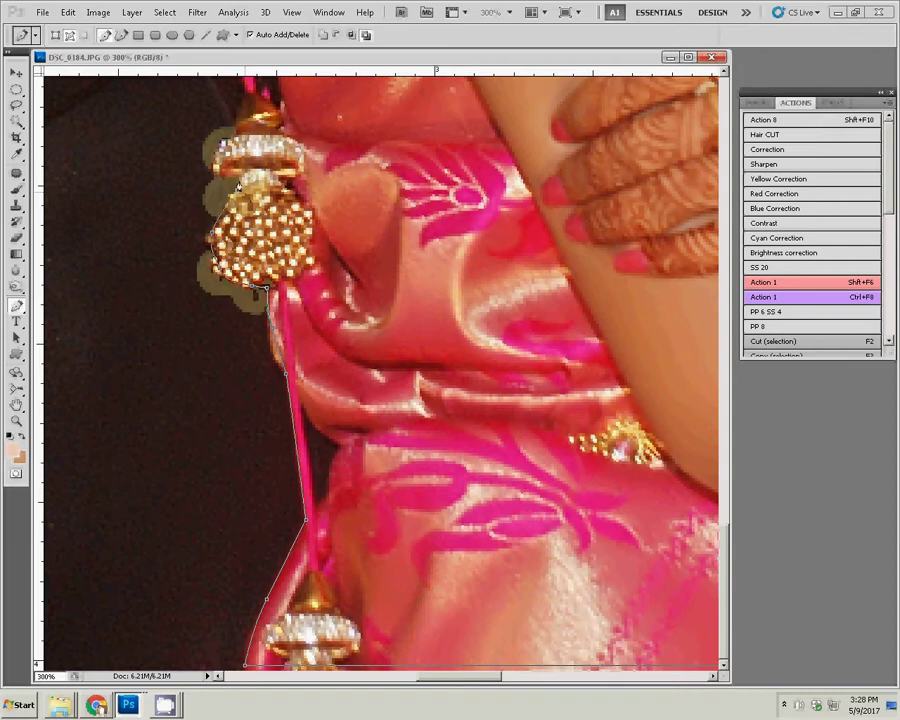
{"action": "left_click_drag", "start_coordinate": [234, 177], "coordinate": [234, 411]}
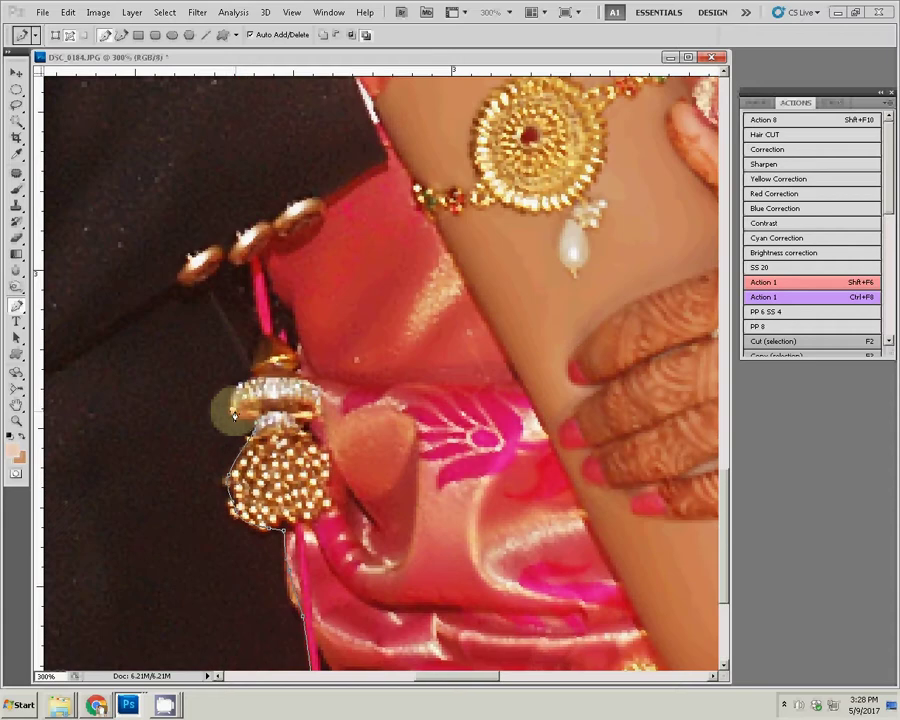
{"action": "left_click", "coordinate": [262, 337]}
{"action": "left_click_drag", "start_coordinate": [245, 270], "coordinate": [631, 358]}
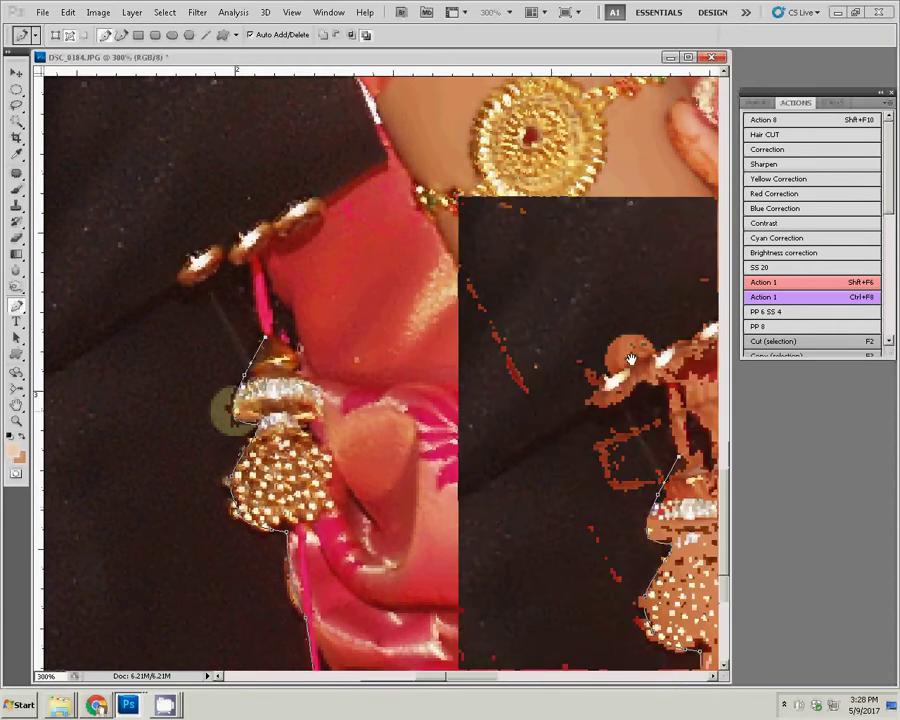
{"action": "key", "text": "z"}
{"action": "right_click", "coordinate": [434, 298]}
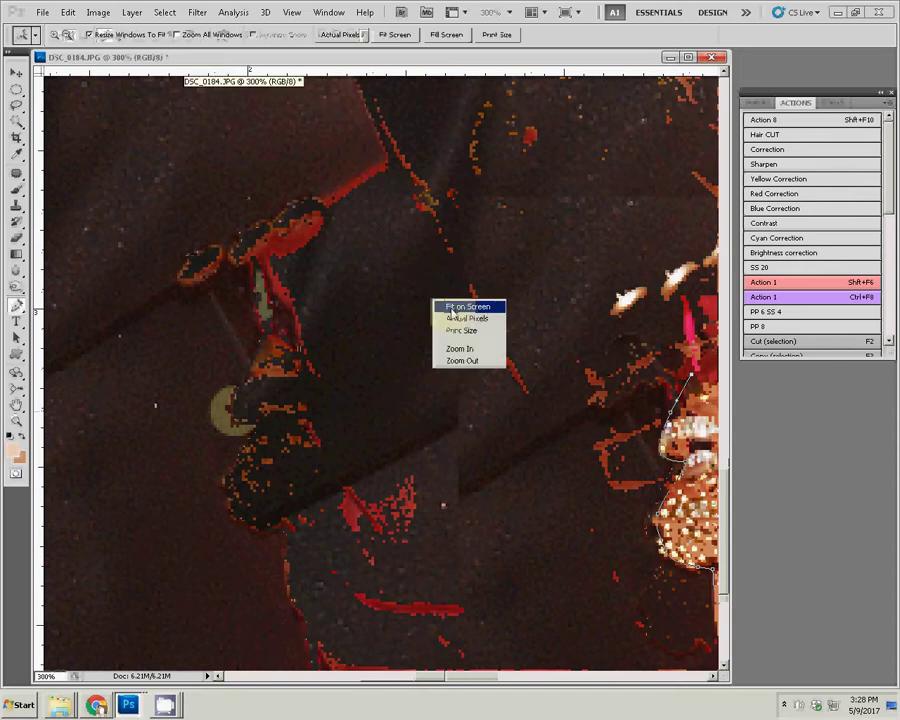
Fit the whole photo on screen to see the pen outline around both people.
{"action": "left_click", "coordinate": [455, 307]}
{"action": "scroll", "coordinate": [453, 313], "scroll_direction": "down", "scroll_amount": 2}
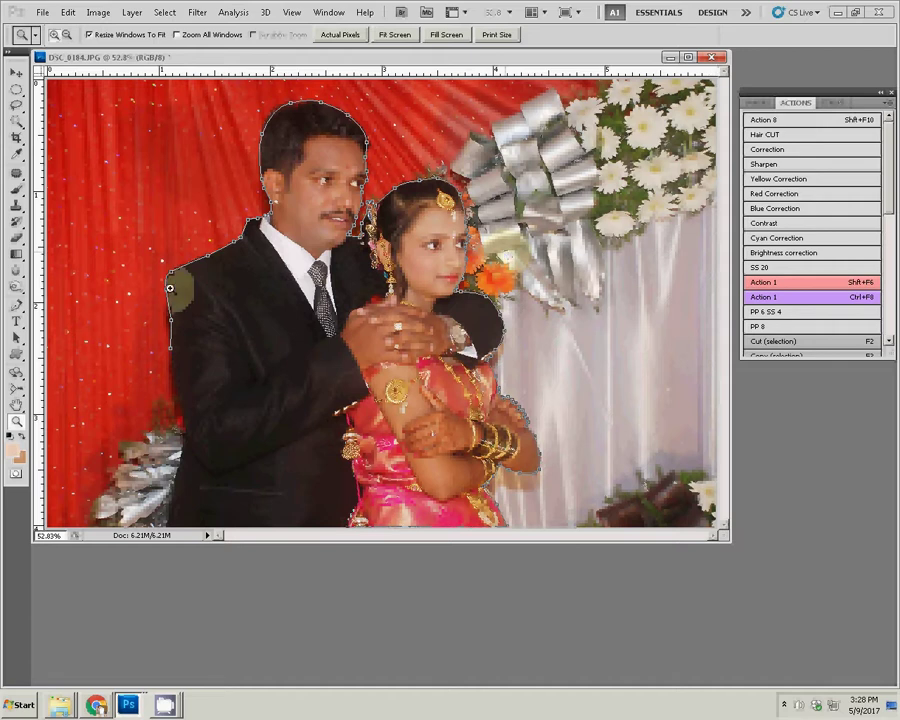
{"action": "left_click_drag", "start_coordinate": [176, 274], "coordinate": [230, 284]}
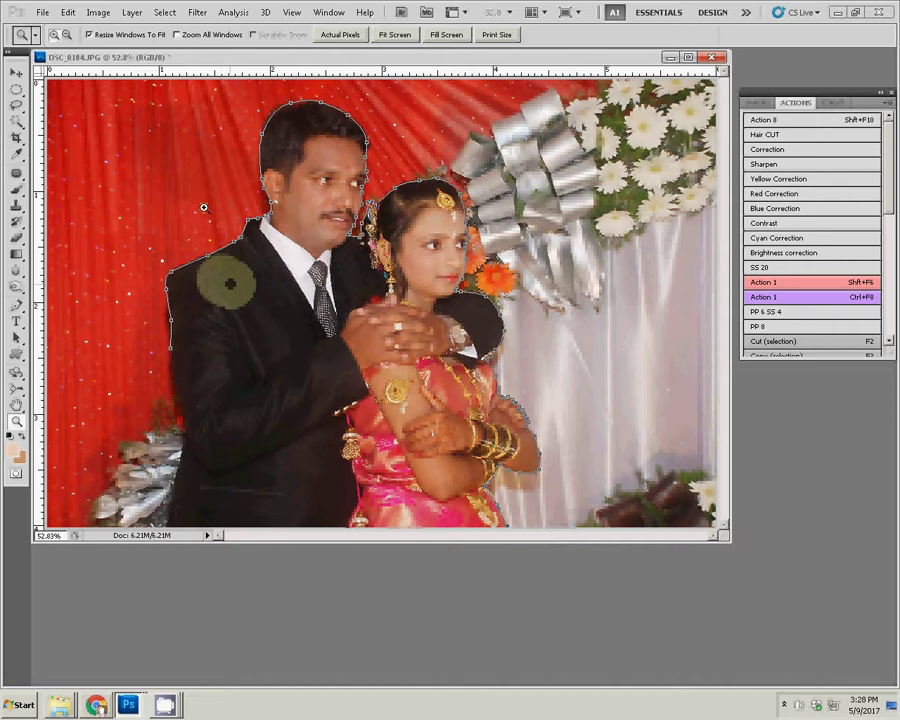
{"action": "left_click_drag", "start_coordinate": [182, 515], "coordinate": [175, 485]}
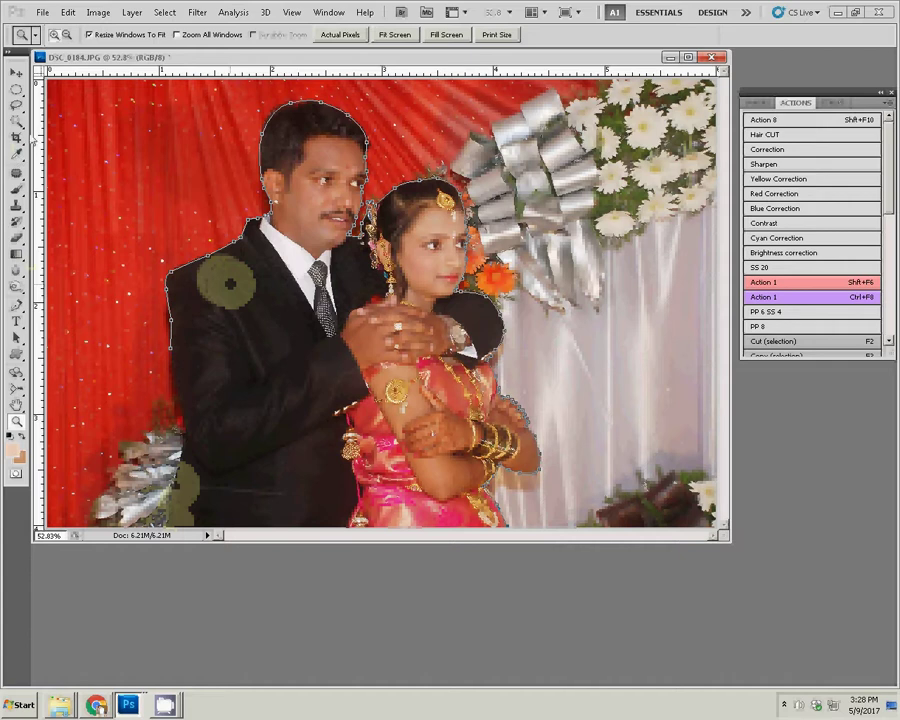
{"action": "key", "text": "ctrl+alt+z"}
{"action": "key", "text": "ctrl+alt+z"}
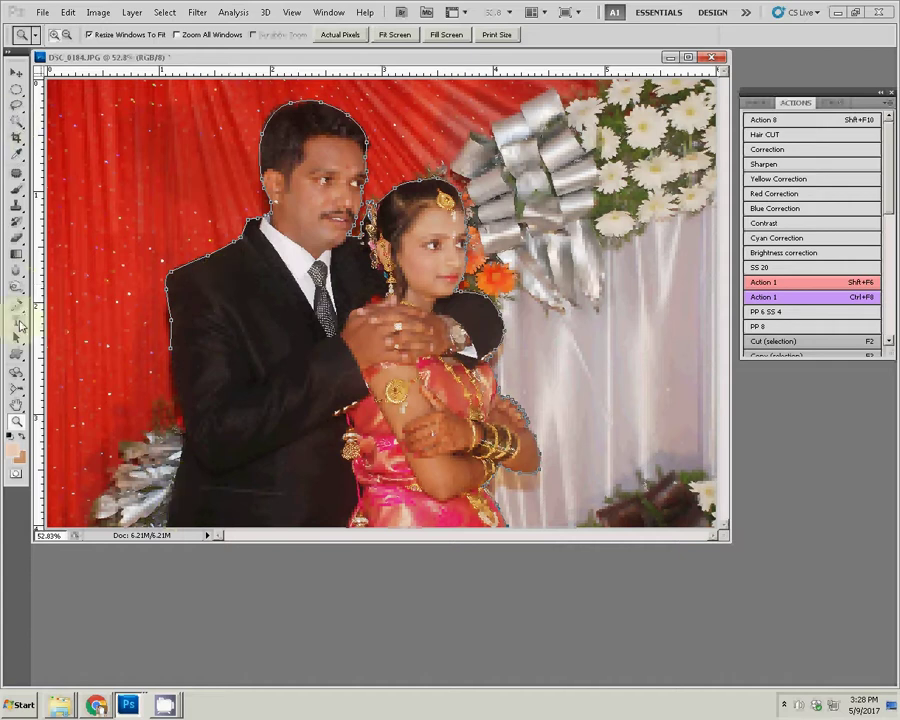
{"action": "left_click", "coordinate": [18, 310]}
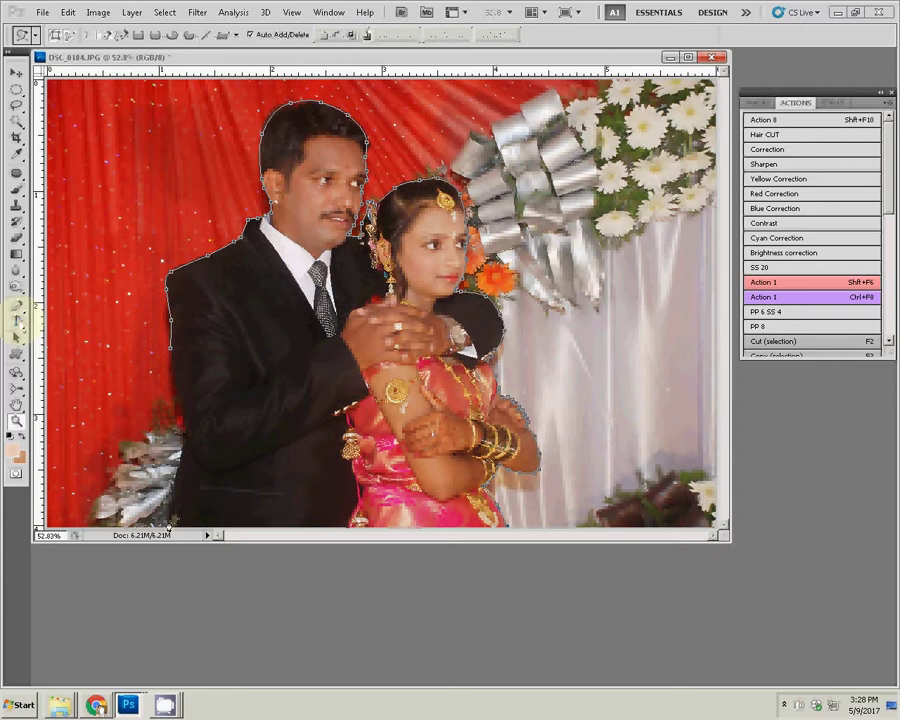
Close the pen path and make it a selection with 2-pixel feather and anti-aliasing.
{"action": "left_click", "coordinate": [169, 522]}
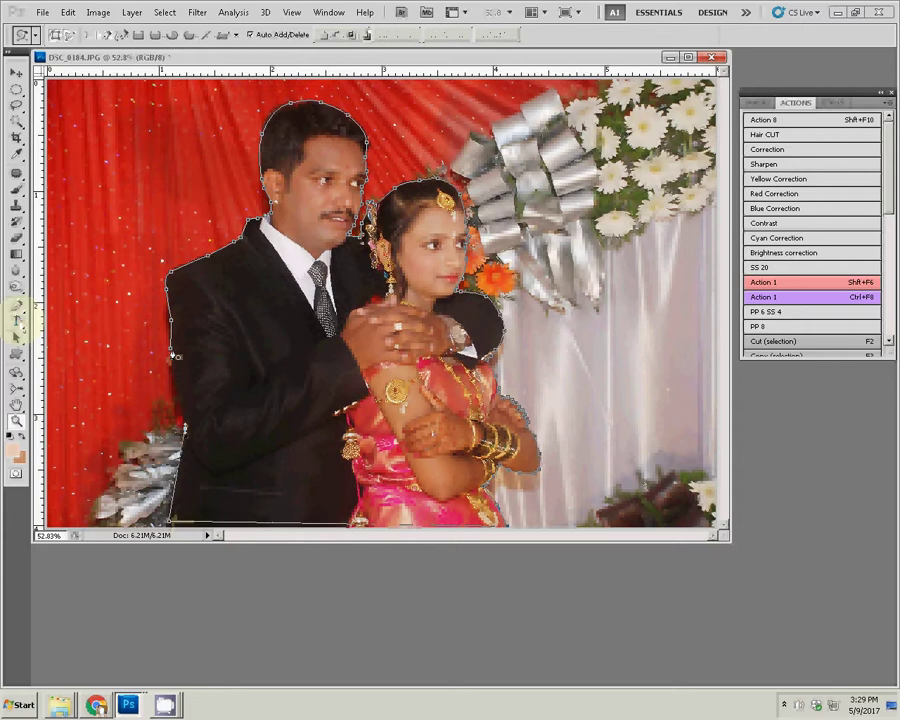
{"action": "left_click", "coordinate": [222, 228]}
{"action": "left_click_drag", "start_coordinate": [222, 228], "coordinate": [228, 234]}
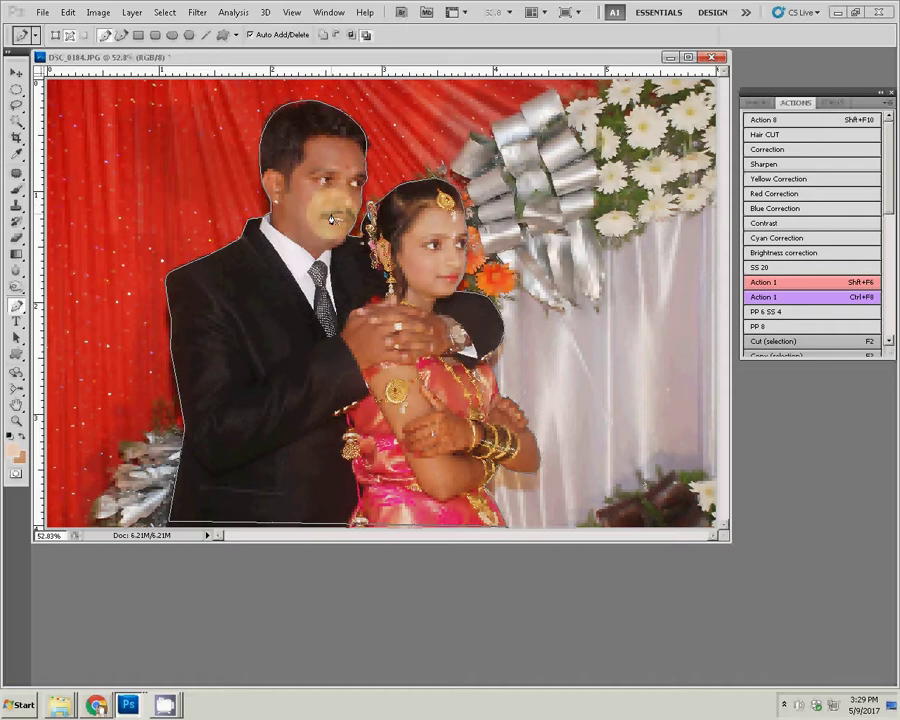
{"action": "right_click", "coordinate": [331, 219]}
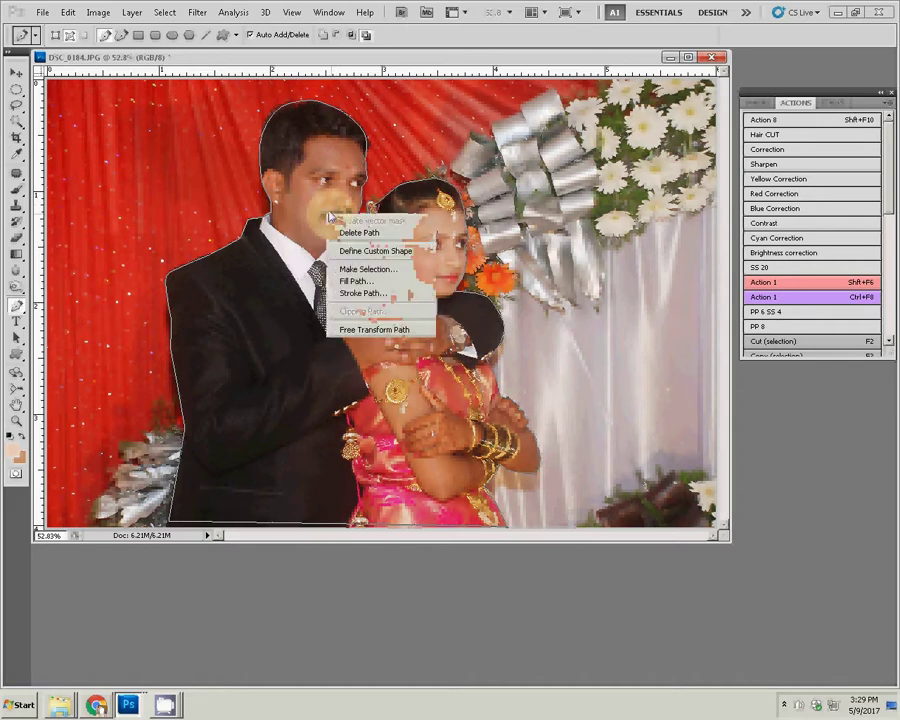
{"action": "left_click", "coordinate": [362, 269]}
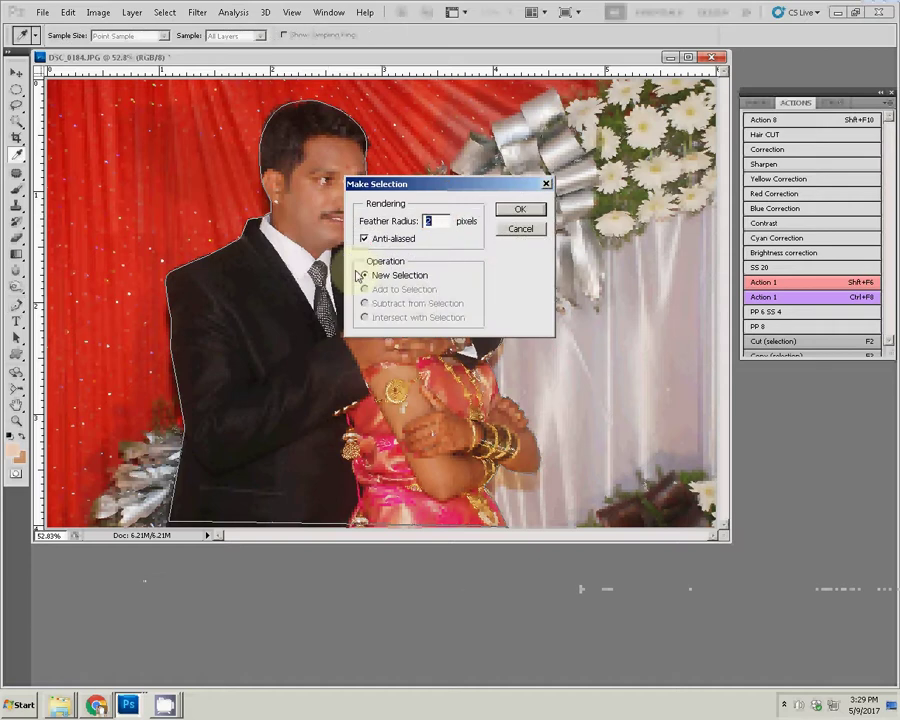
{"action": "left_click", "coordinate": [522, 209]}
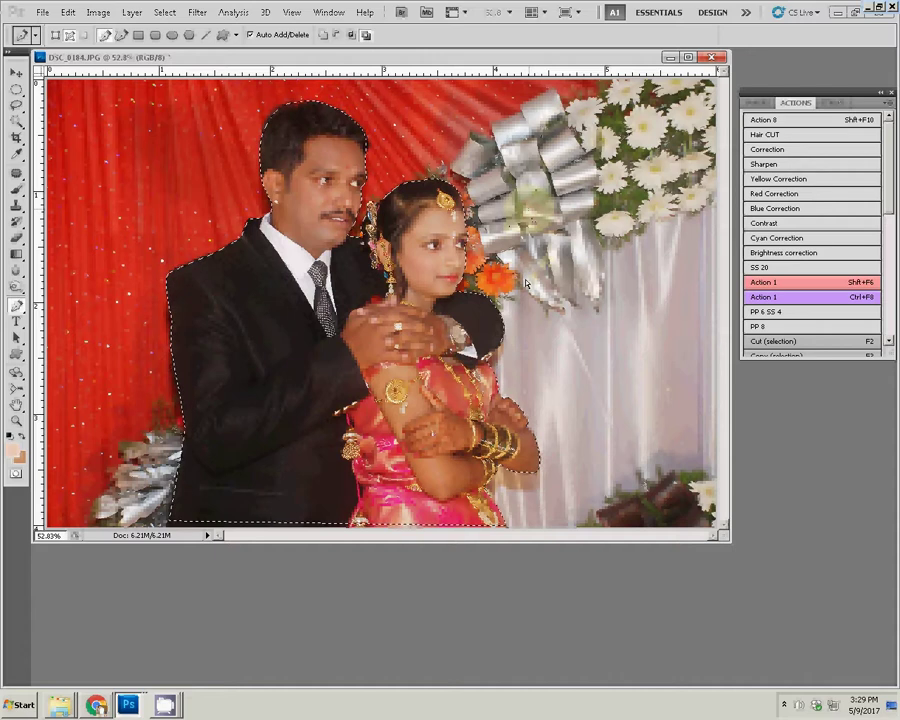
Copy the selected couple onto Layer 1 and hide the Background layer.
{"action": "key", "text": "ctrl+j"}
{"action": "key", "text": "ctrl+r"}
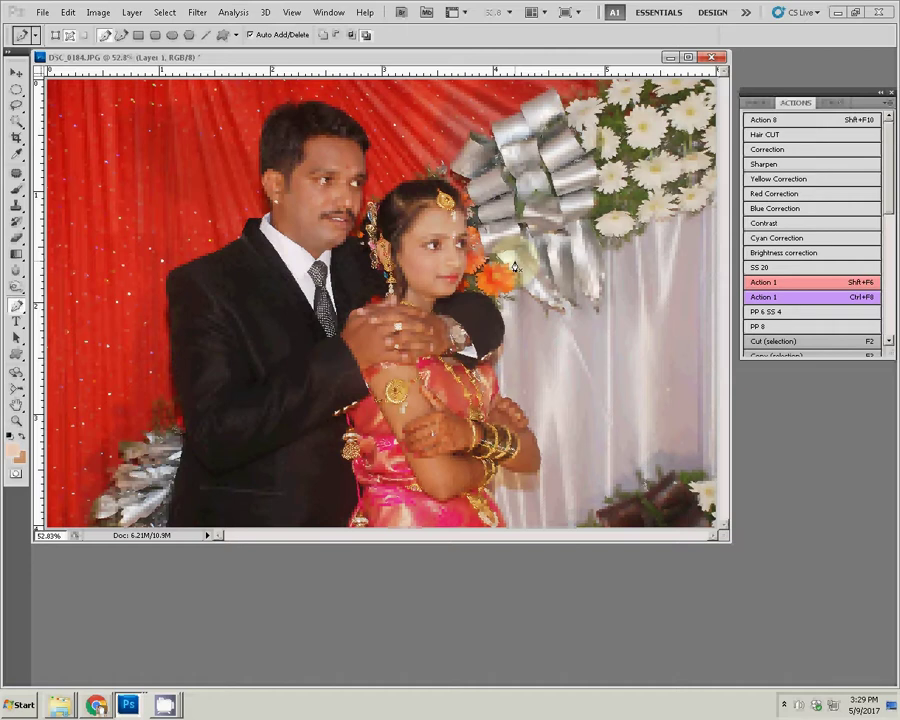
{"action": "left_click", "coordinate": [757, 102]}
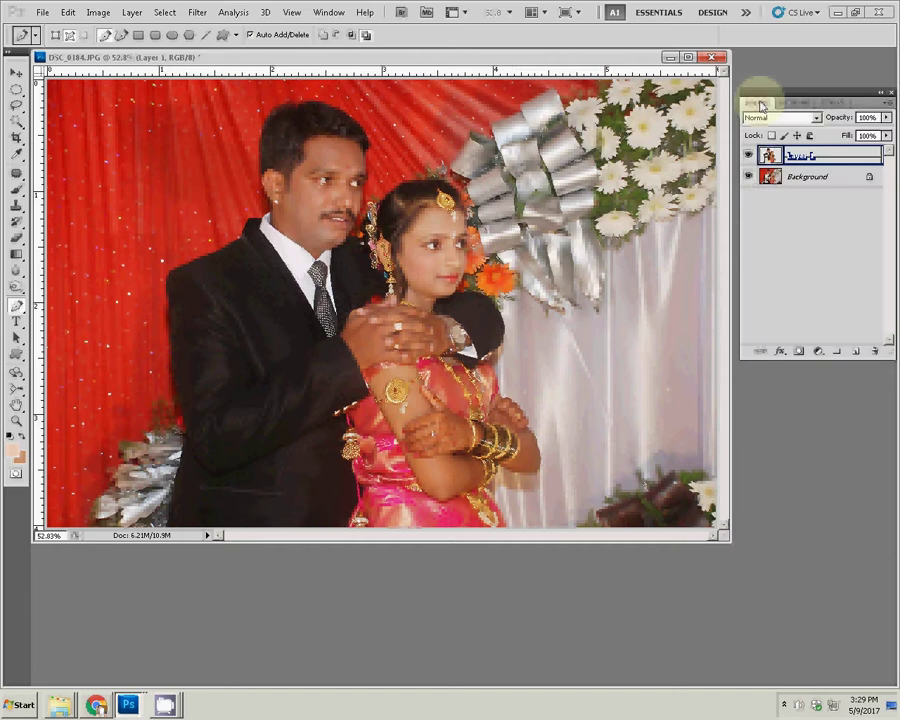
{"action": "left_click", "coordinate": [749, 177]}
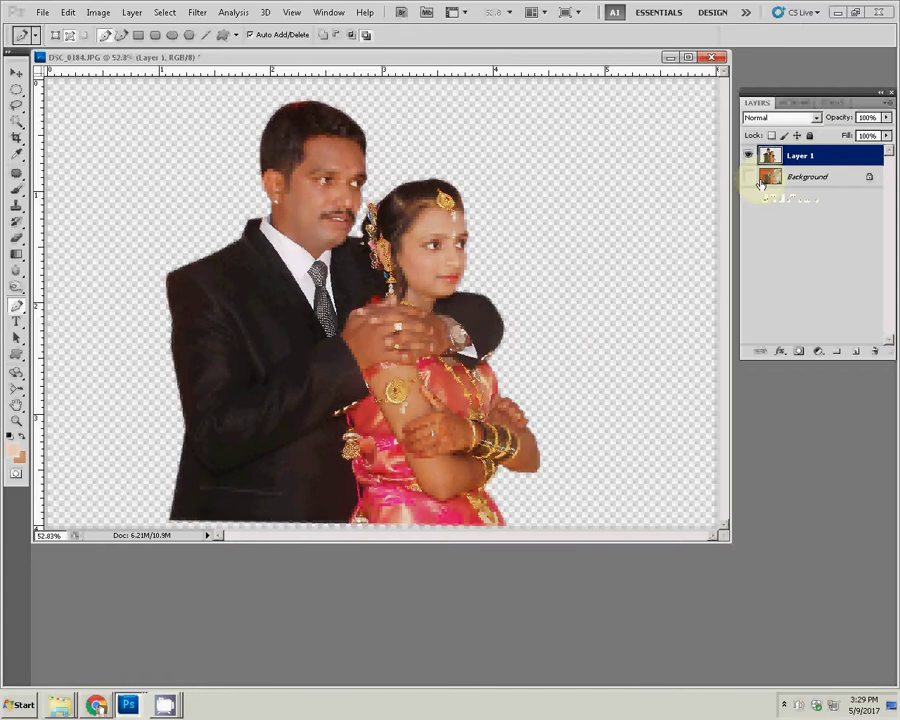
{"action": "key", "text": "ctrl+shift+s"}
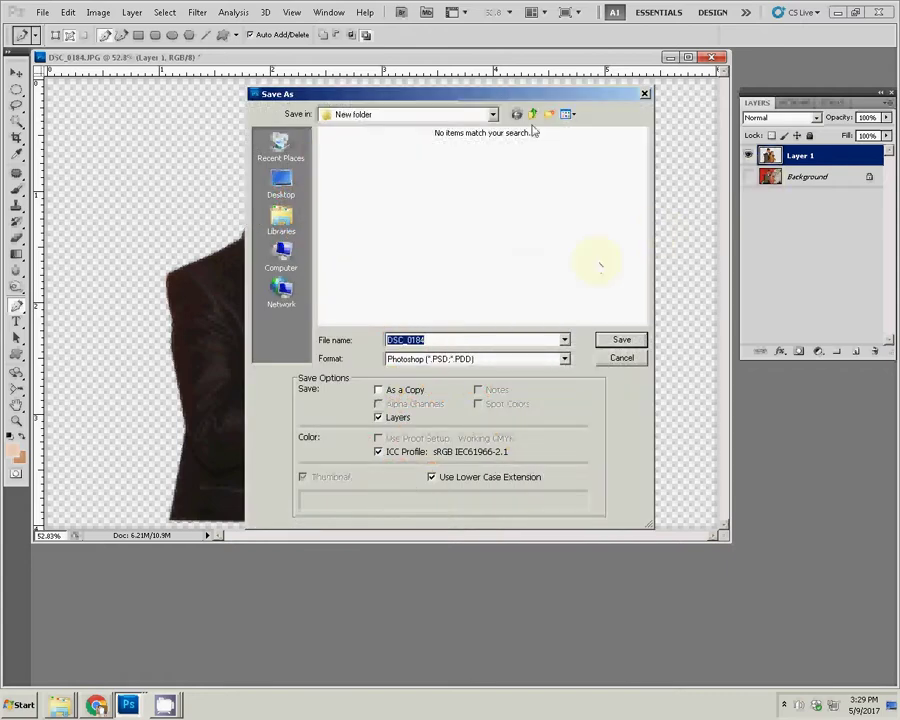
Save the cutout as DSC_0184.psd in the psd folder with maximize compatibility.
{"action": "key", "text": "BackSpace"}
{"action": "left_click", "coordinate": [515, 185]}
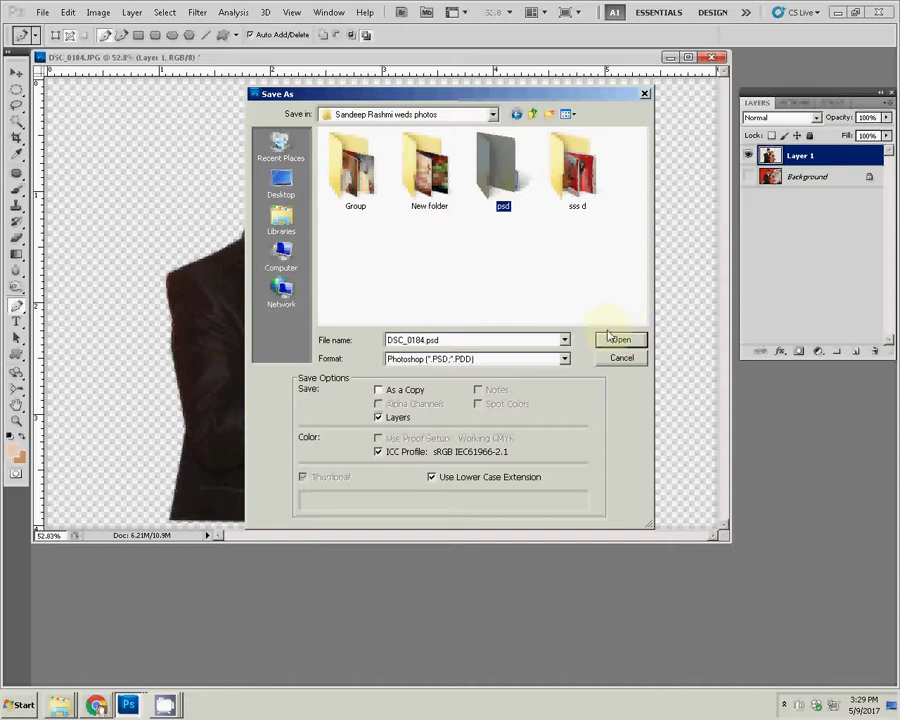
{"action": "left_click", "coordinate": [622, 341]}
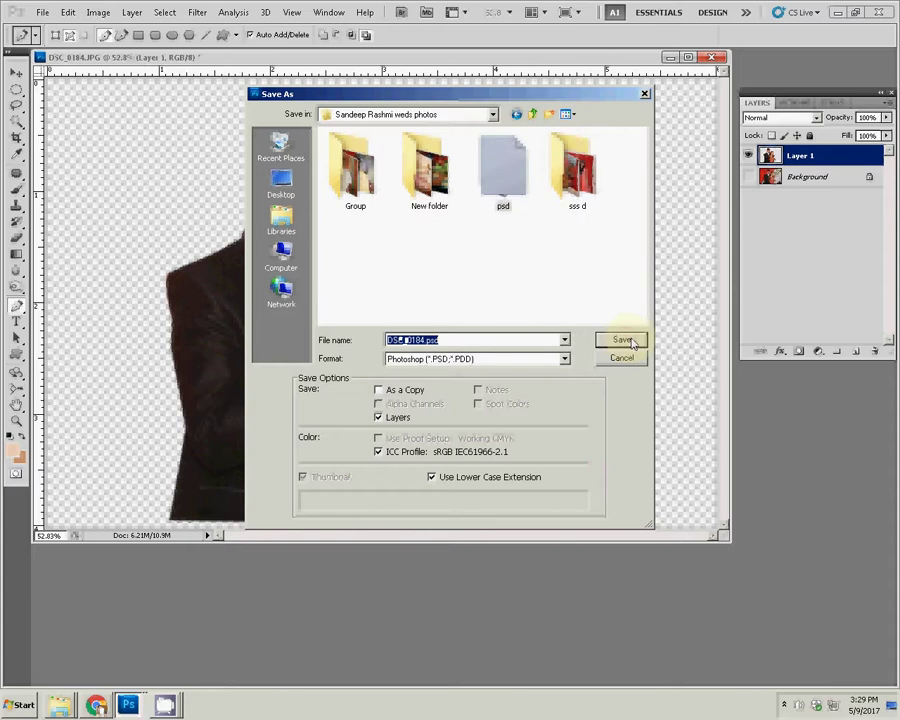
{"action": "left_click", "coordinate": [618, 342]}
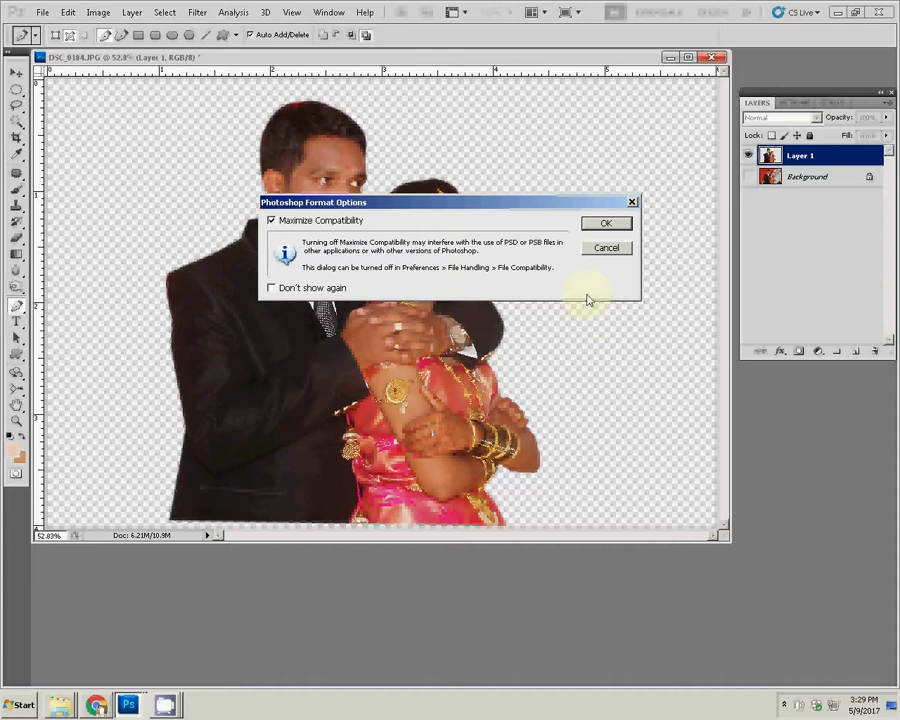
{"action": "left_click", "coordinate": [619, 225]}
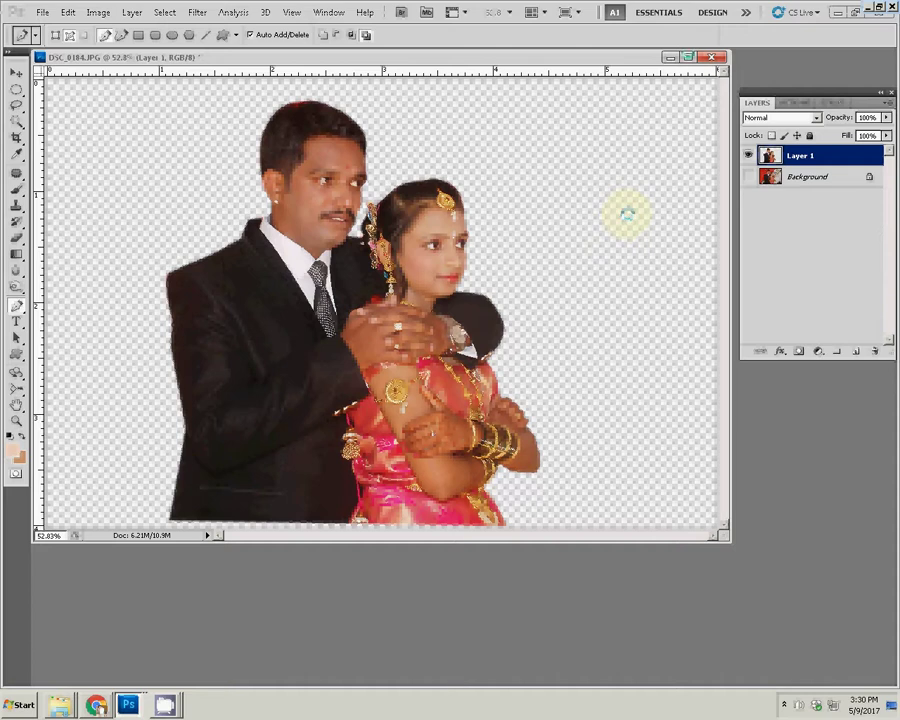
{"action": "key", "text": "v"}
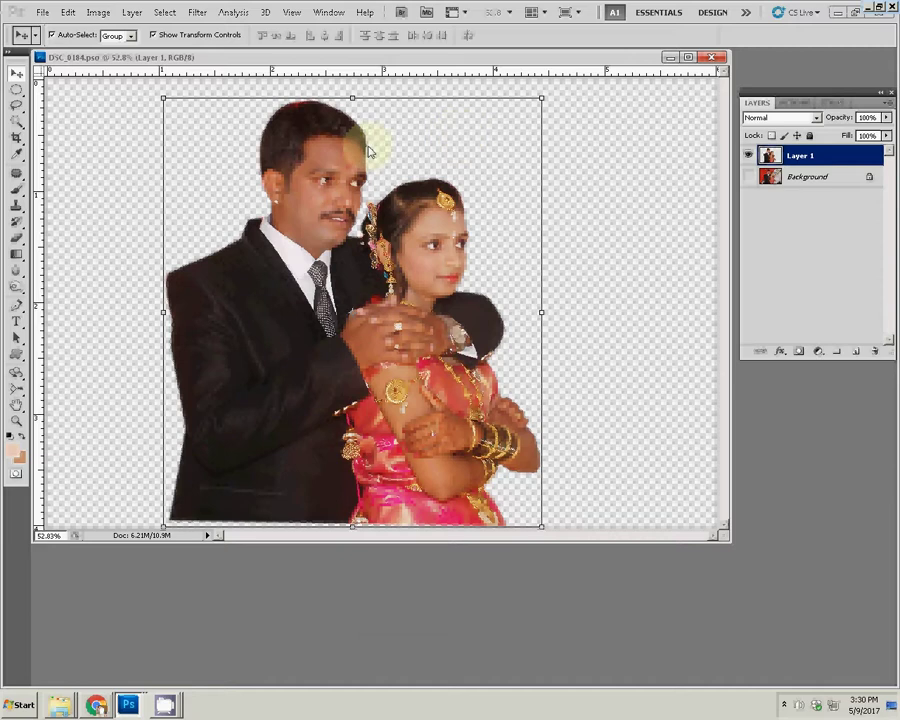
Drag the cut-out couple into the Untitled-1 garden spread as Layer 10.
{"action": "key", "text": "p"}
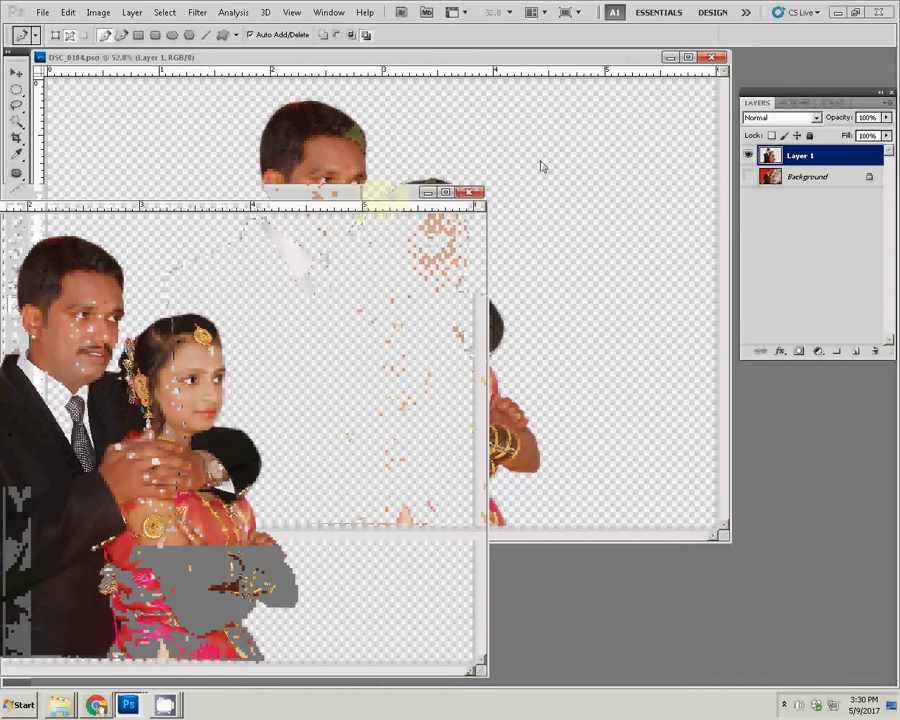
{"action": "left_click", "coordinate": [537, 168]}
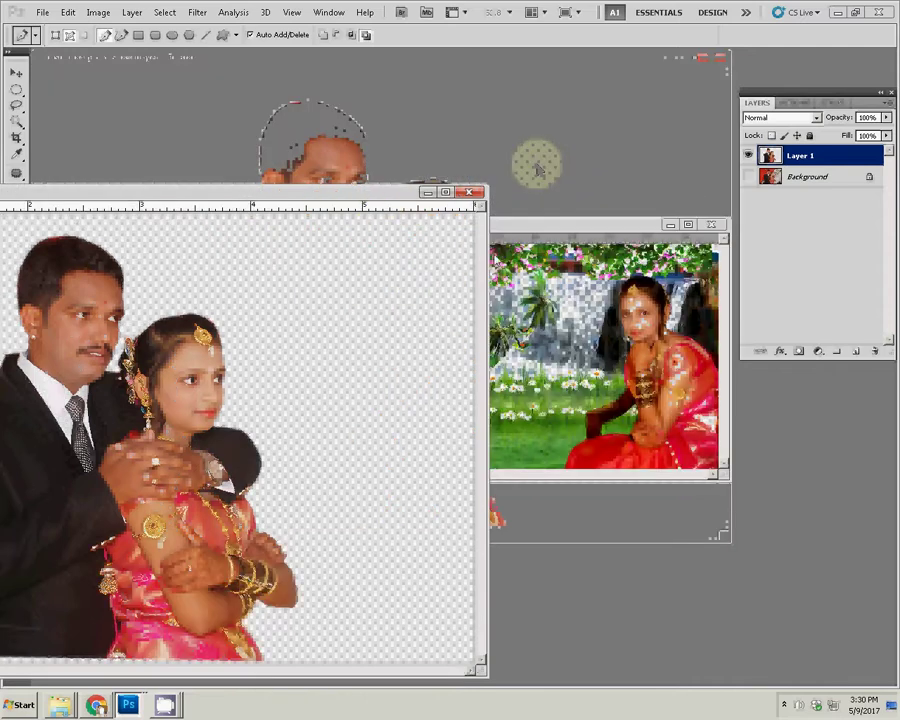
{"action": "left_click", "coordinate": [16, 70]}
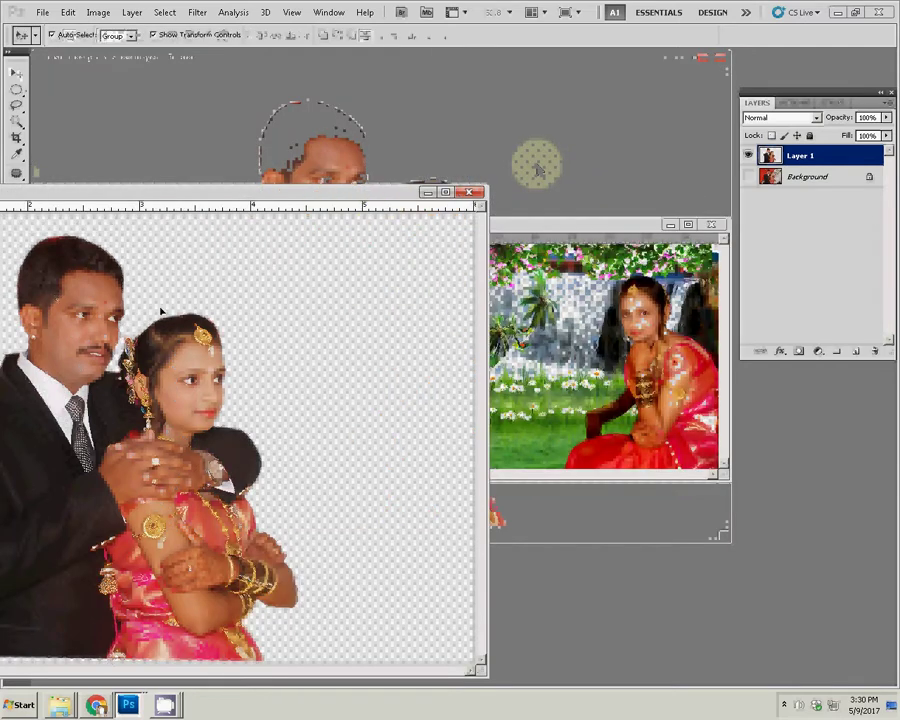
{"action": "left_click_drag", "start_coordinate": [160, 312], "coordinate": [592, 290]}
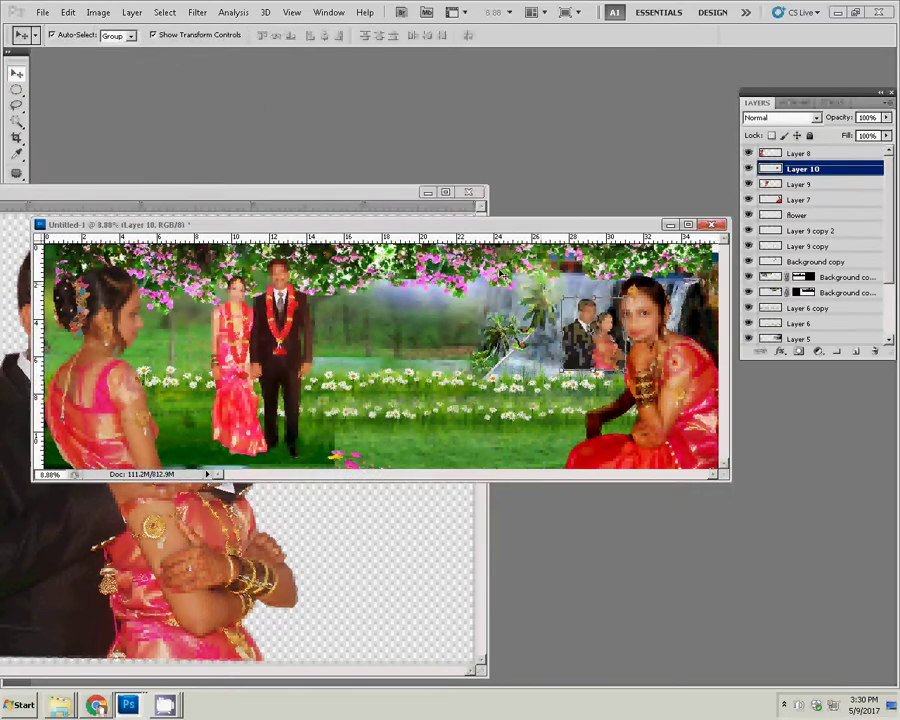
{"action": "left_click_drag", "start_coordinate": [543, 289], "coordinate": [420, 344]}
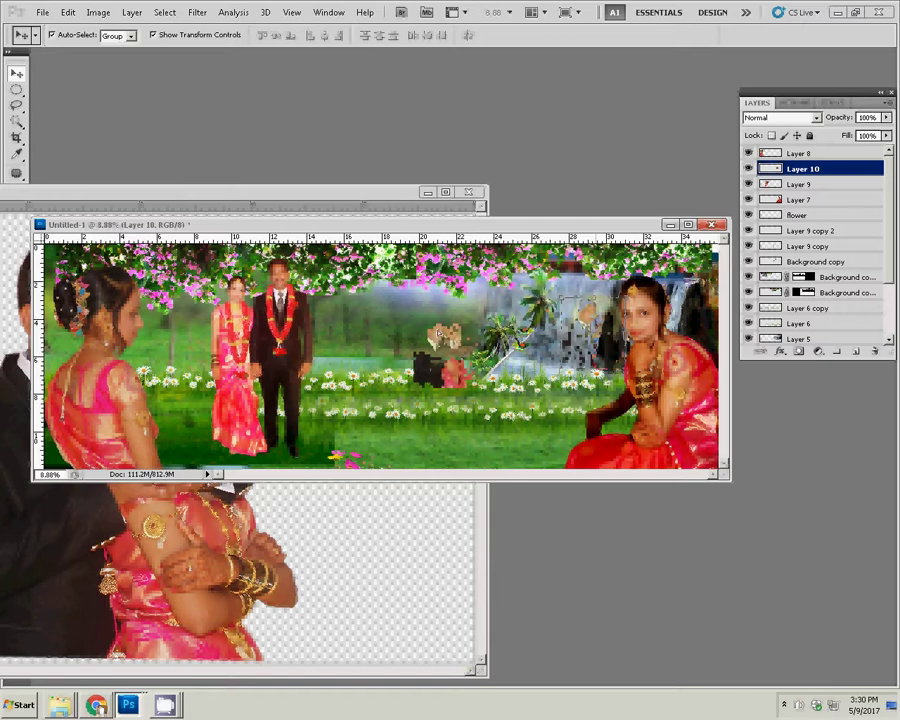
Enlarge the couple to over twice its size and place it beside the seated bride.
{"action": "key", "text": "ctrl+t"}
{"action": "left_click_drag", "start_coordinate": [474, 321], "coordinate": [518, 262]}
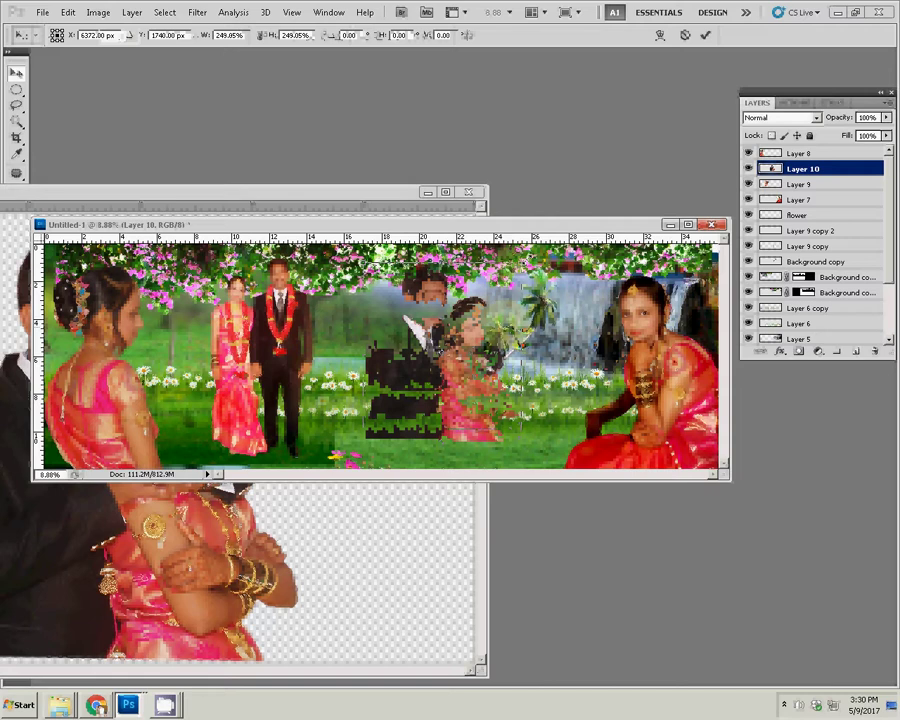
{"action": "key", "text": "Return"}
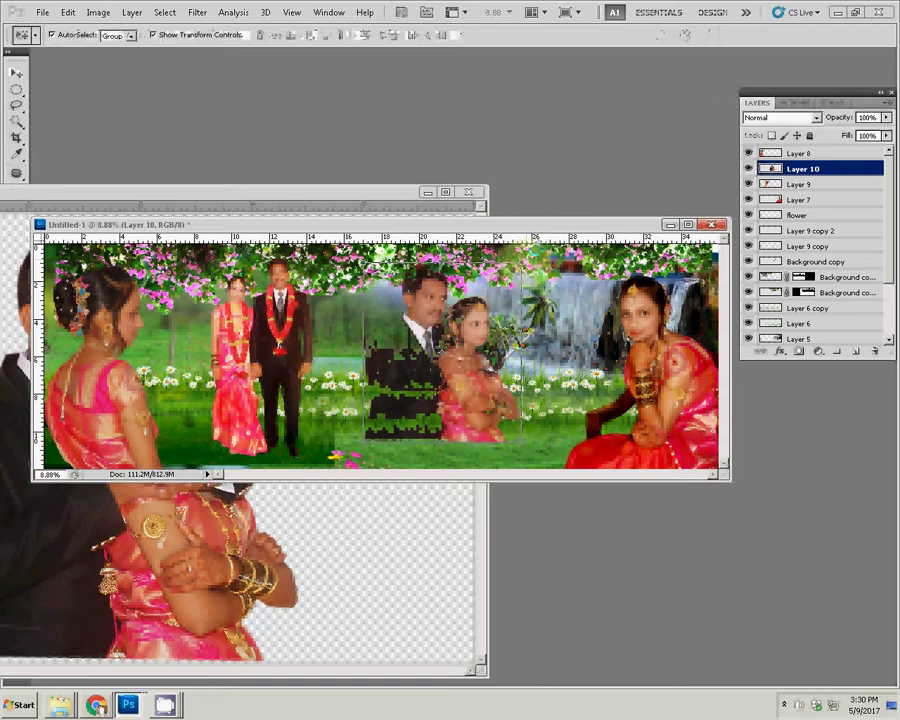
{"action": "left_click_drag", "start_coordinate": [440, 305], "coordinate": [465, 306]}
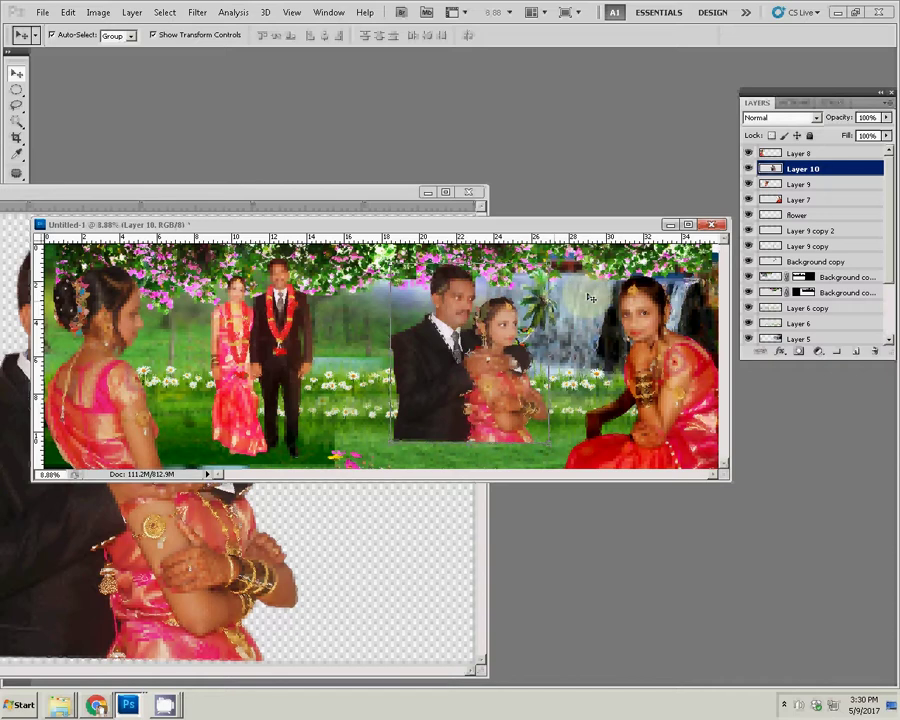
{"action": "key", "text": "e"}
{"action": "left_click", "coordinate": [420, 193]}
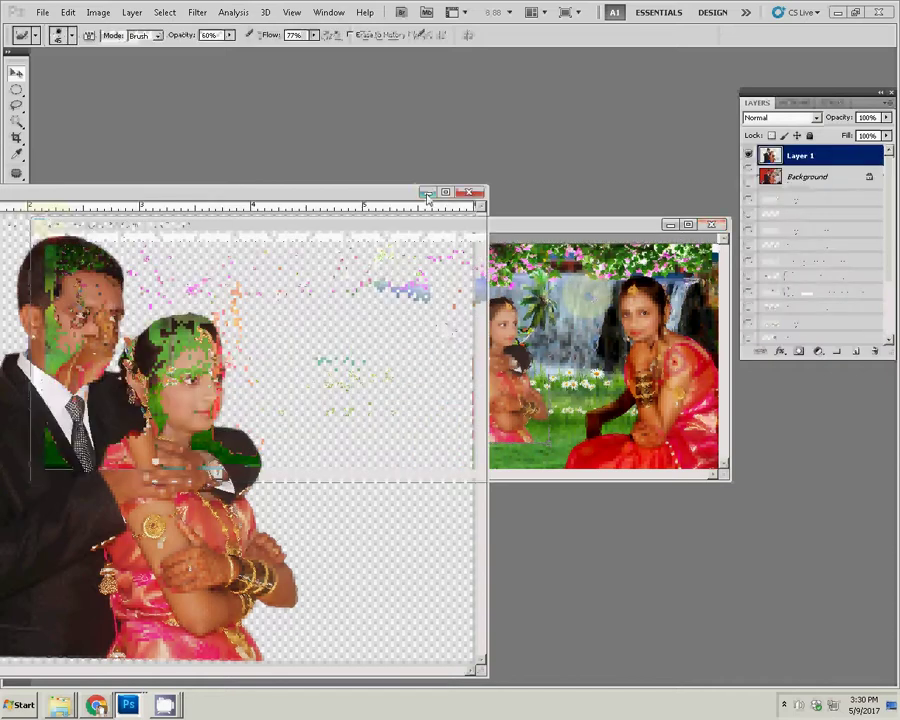
With a larger eraser brush, erase the bottom of the man's jacket on Layer 10.
{"action": "left_click", "coordinate": [427, 193]}
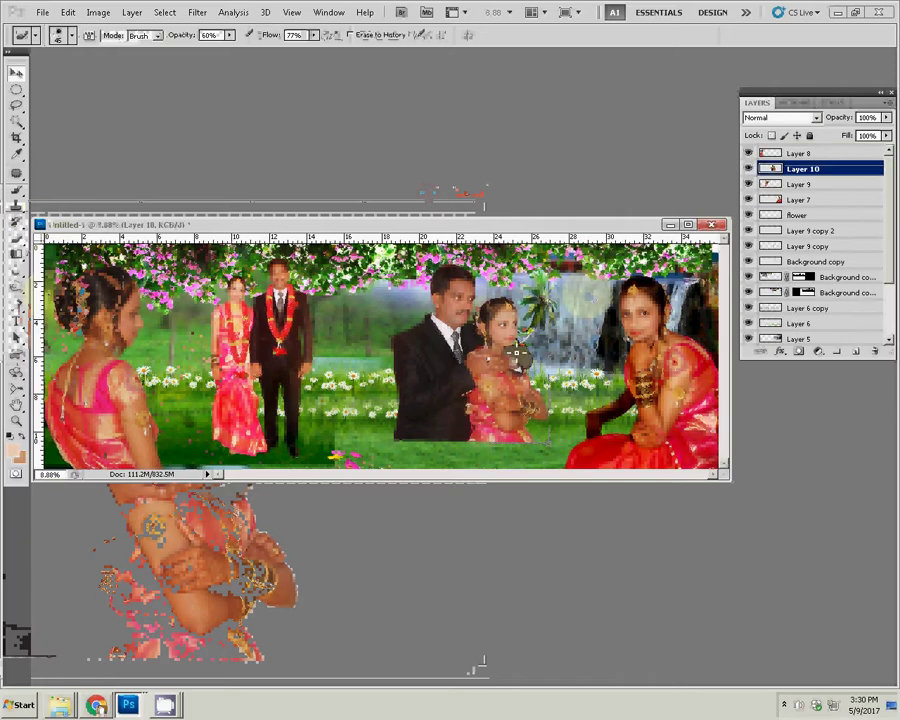
{"action": "key", "text": "bracketright"}
{"action": "key", "text": "bracketright"}
{"action": "key", "text": "bracketright"}
{"action": "key", "text": "bracketright"}
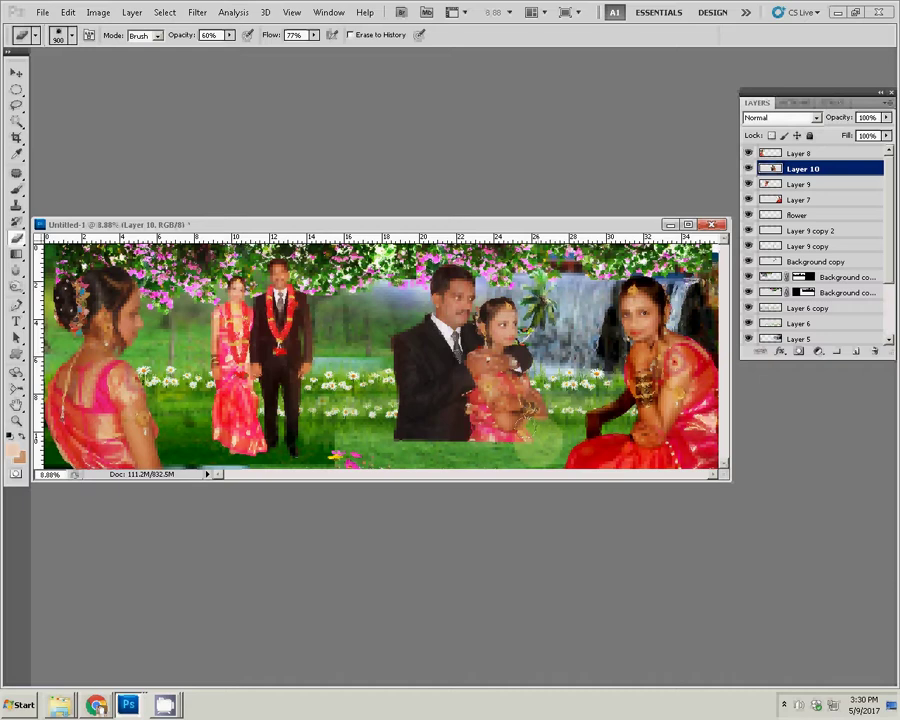
{"action": "left_click", "coordinate": [435, 442]}
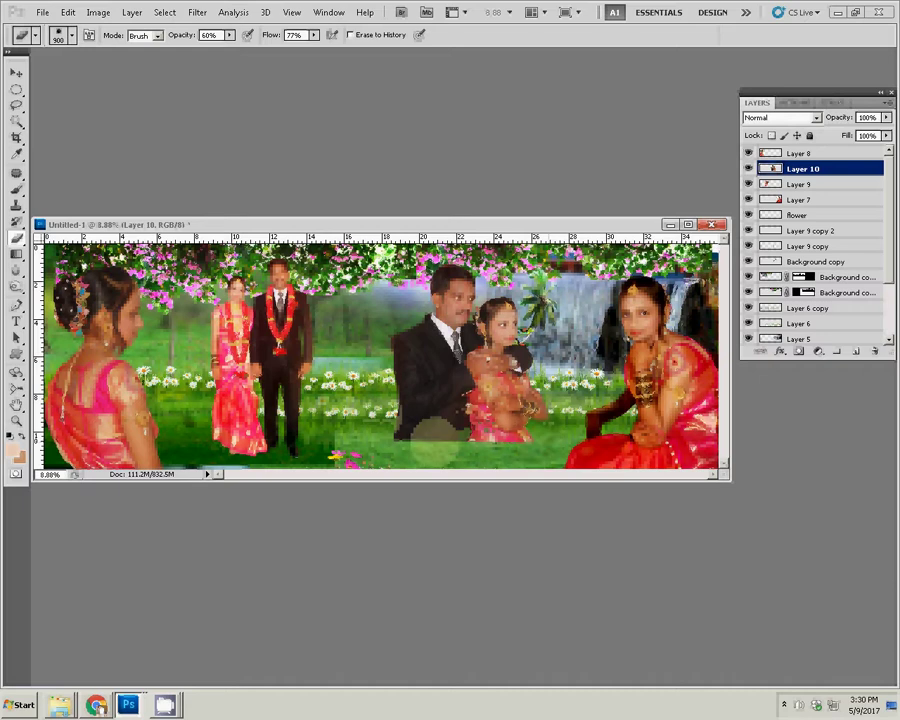
{"action": "left_click", "coordinate": [435, 440]}
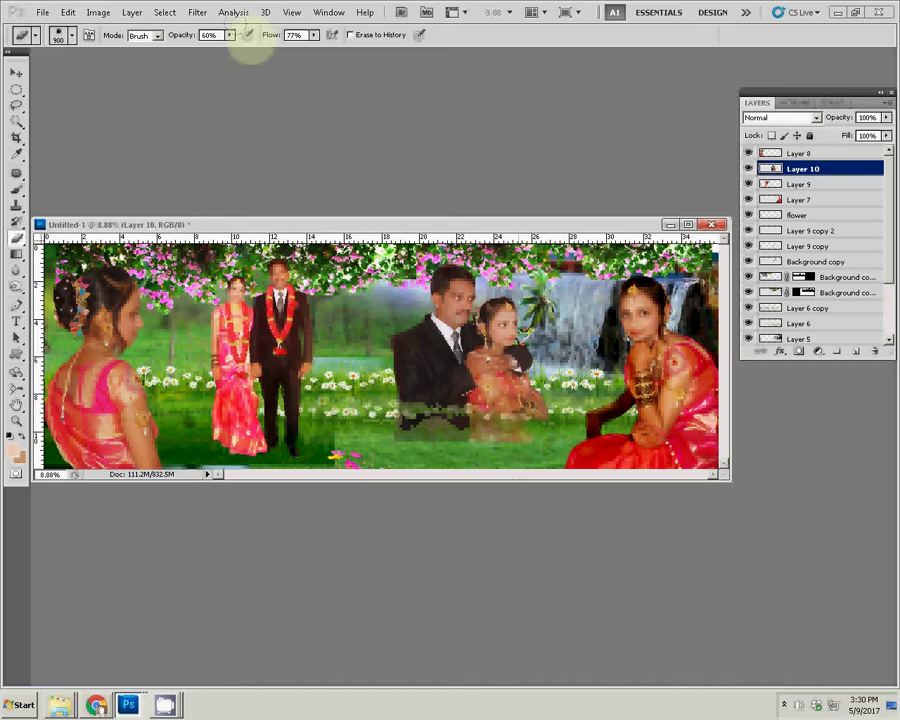
Raise eraser opacity to 100% and erase the leftover patch below the couple.
{"action": "left_click", "coordinate": [229, 35]}
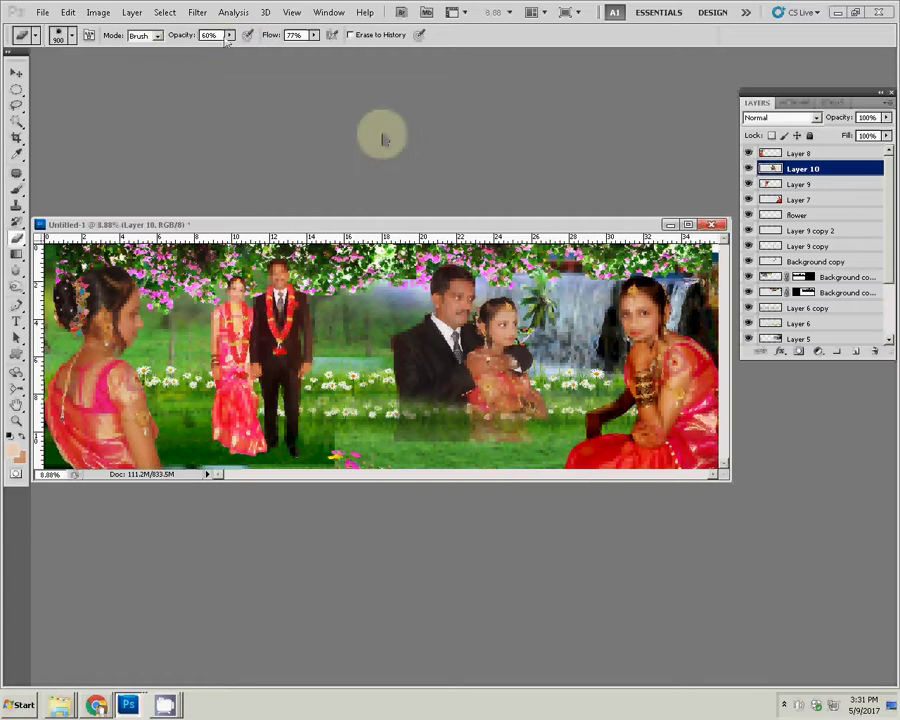
{"action": "left_click", "coordinate": [229, 35]}
{"action": "left_click_drag", "start_coordinate": [231, 50], "coordinate": [272, 60]}
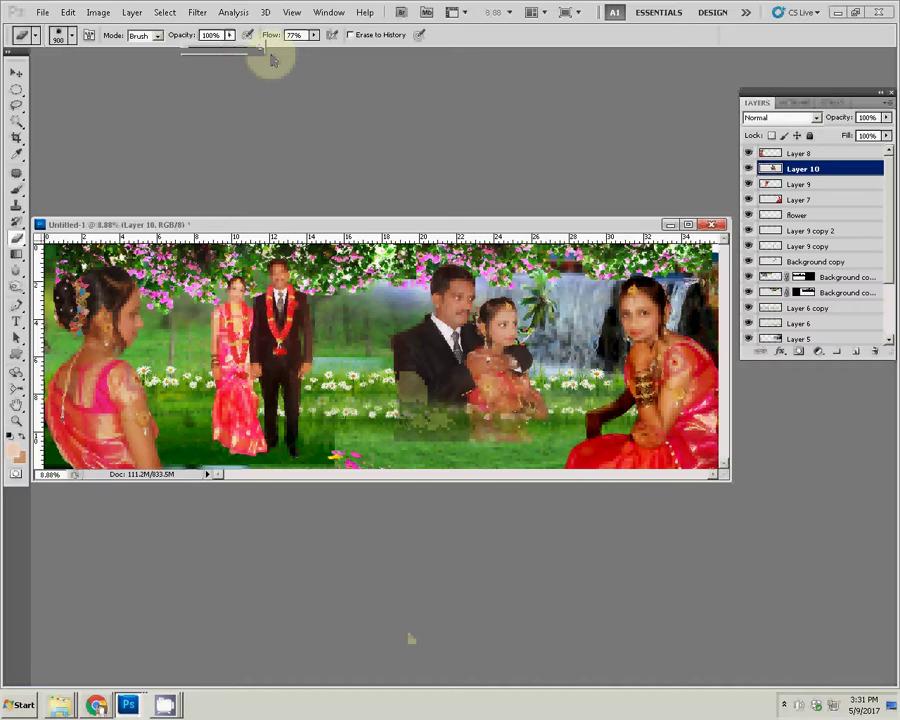
{"action": "left_click_drag", "start_coordinate": [430, 415], "coordinate": [520, 440]}
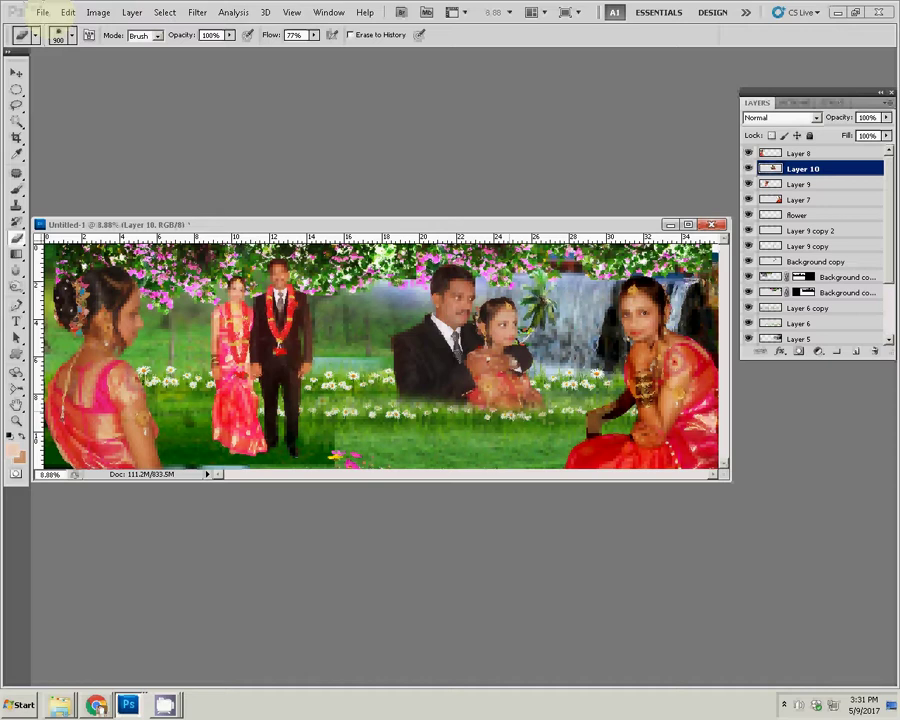
Start Save As for the spread and browse to the k5 folder on Local Disk (J:).
{"action": "left_click", "coordinate": [47, 16]}
{"action": "left_click", "coordinate": [60, 205]}
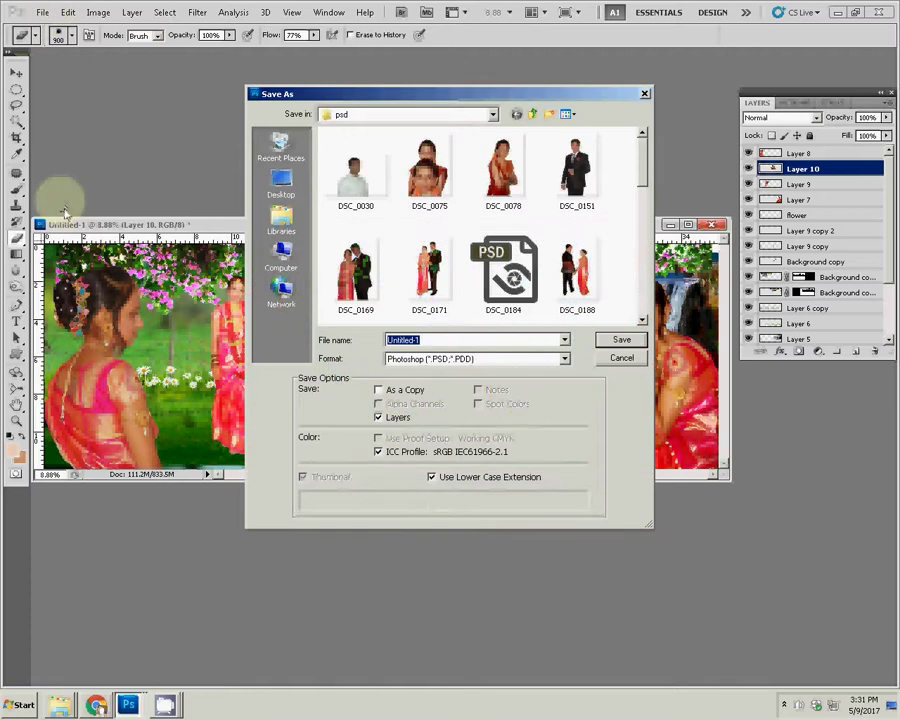
{"action": "left_click", "coordinate": [281, 258]}
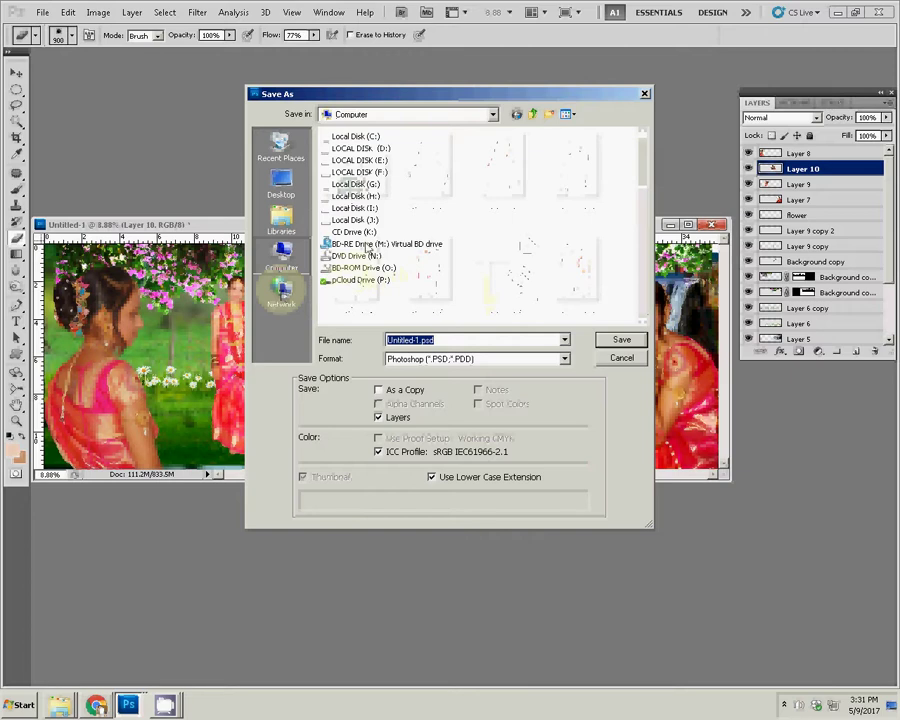
{"action": "left_click", "coordinate": [362, 220]}
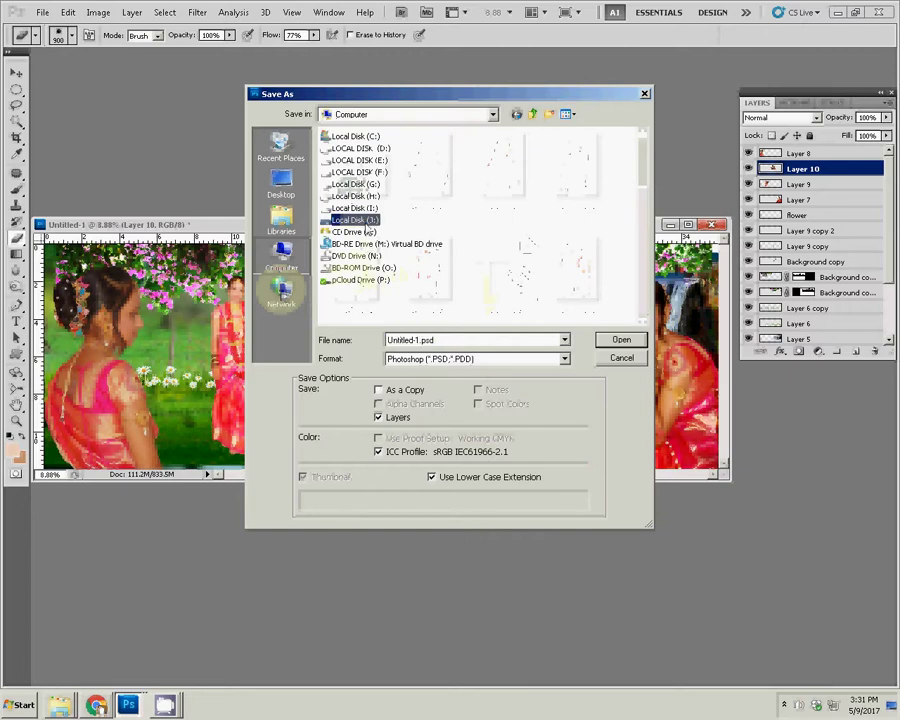
{"action": "left_click", "coordinate": [602, 339]}
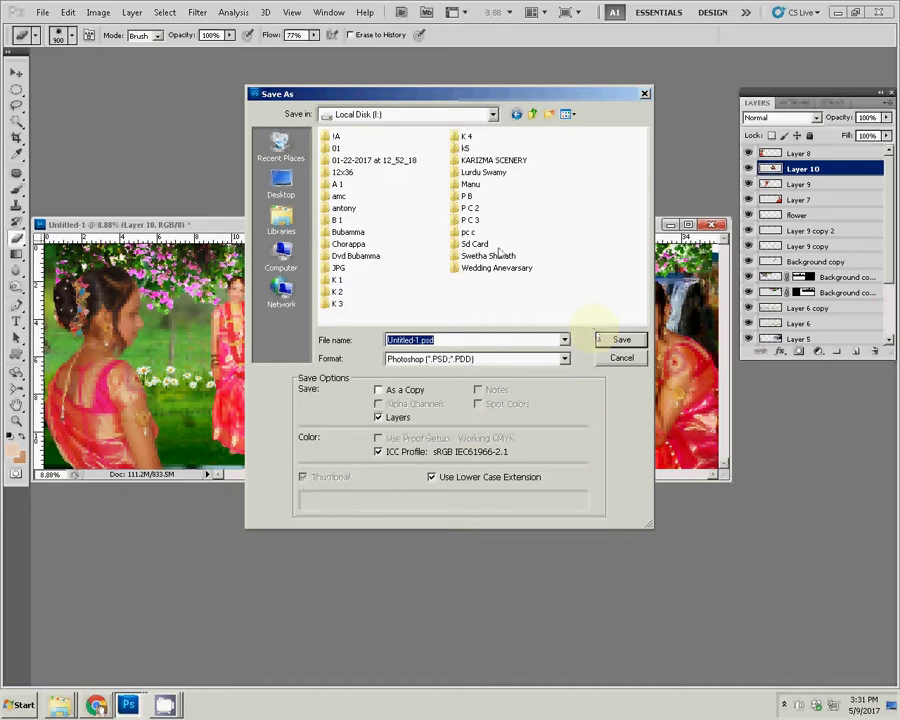
{"action": "left_click", "coordinate": [464, 148]}
{"action": "left_click", "coordinate": [615, 340]}
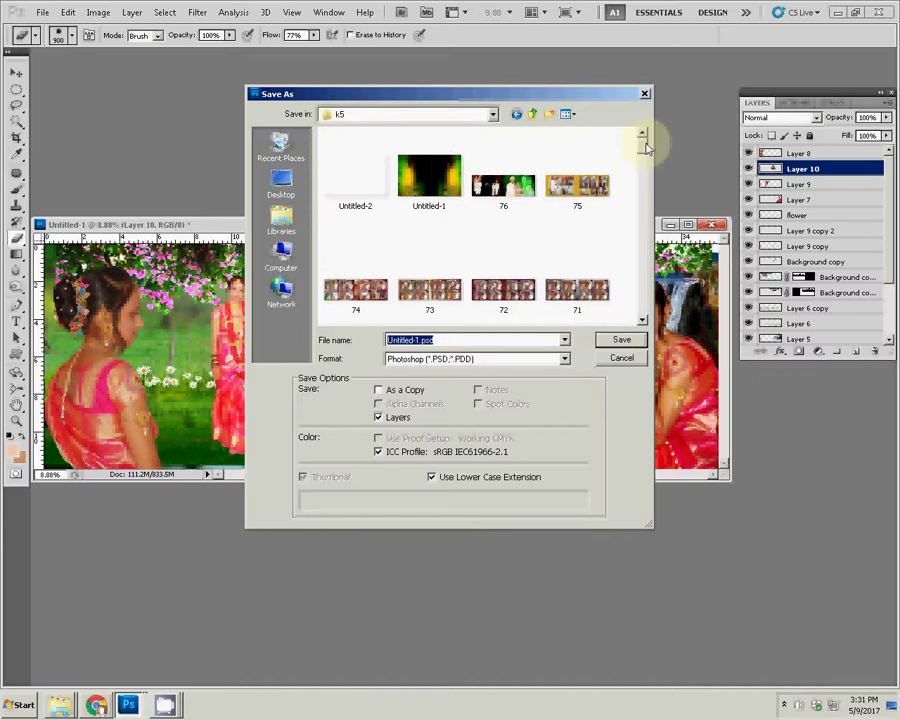
Name the file 025 and save it as PSD, accepting the compatibility options.
{"action": "left_click_drag", "start_coordinate": [643, 148], "coordinate": [645, 254]}
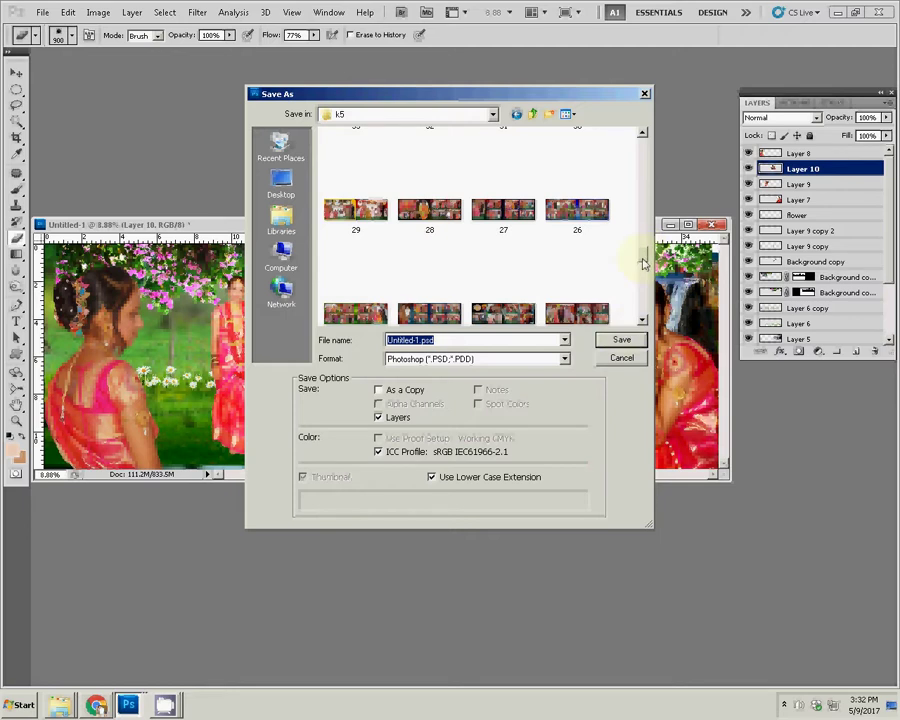
{"action": "left_click_drag", "start_coordinate": [645, 263], "coordinate": [645, 260]}
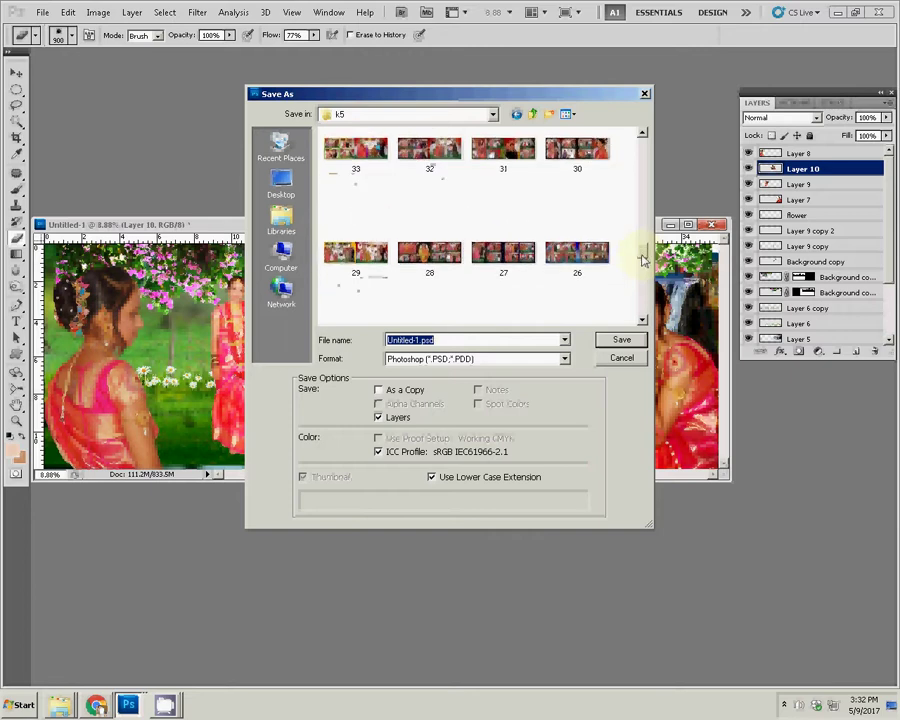
{"action": "left_click_drag", "start_coordinate": [645, 260], "coordinate": [645, 263]}
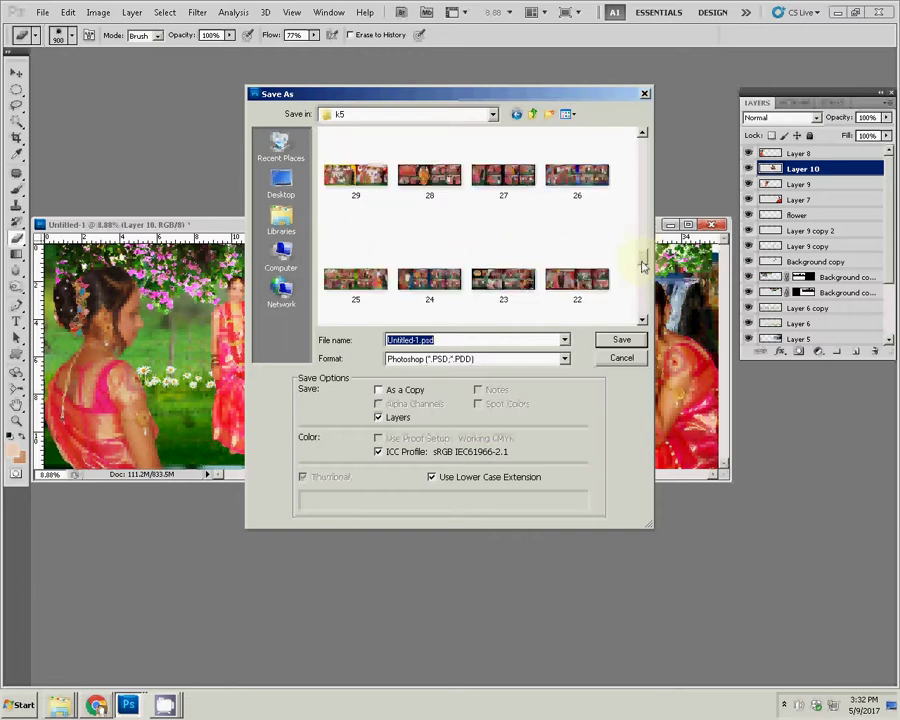
{"action": "type", "text": "0"}
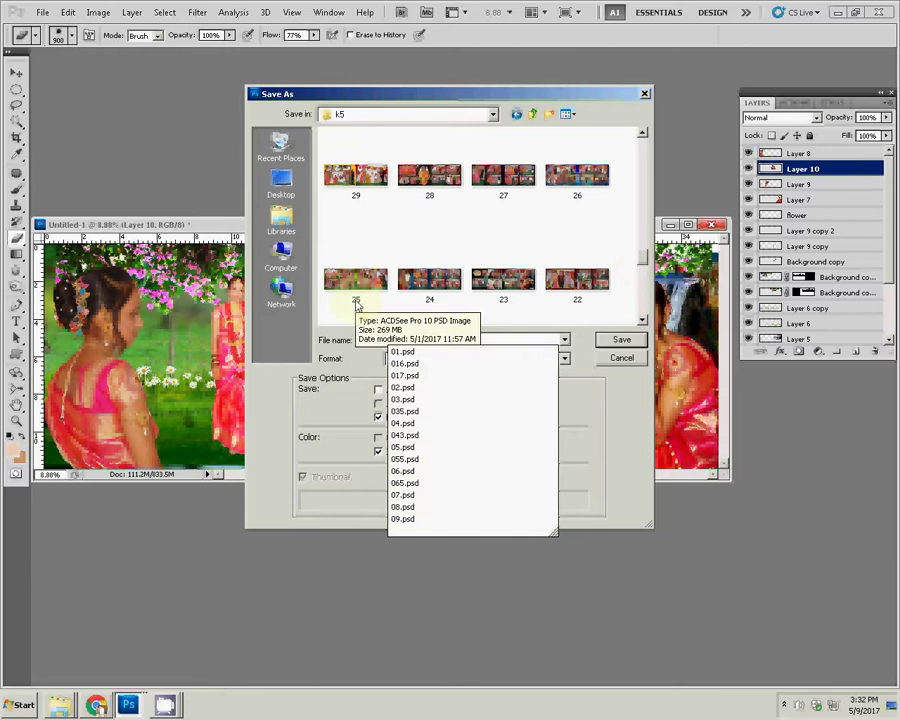
{"action": "key", "text": "Escape"}
{"action": "type", "text": "25"}
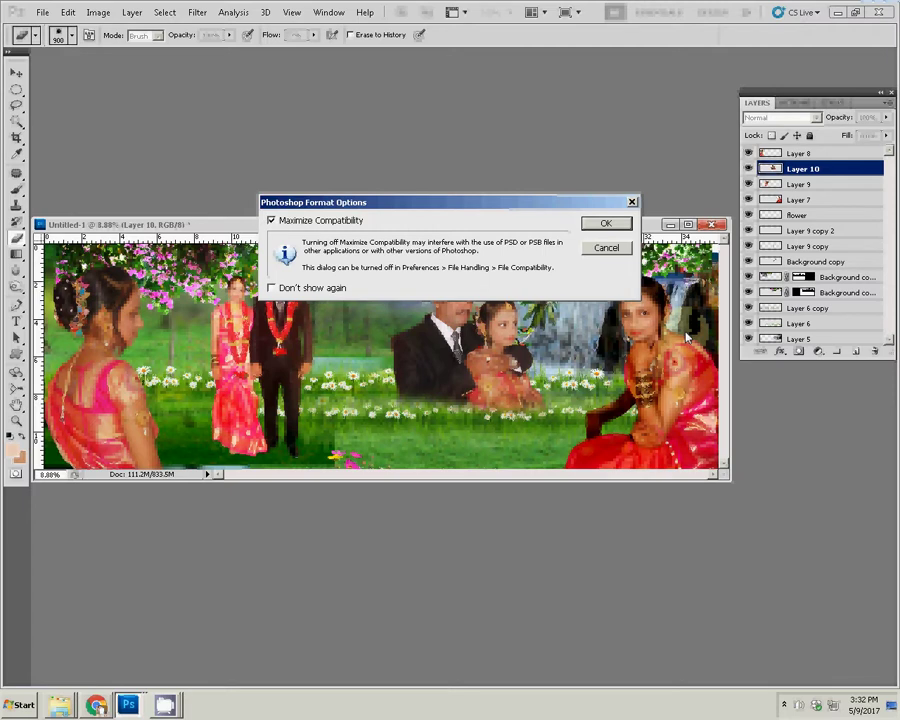
{"action": "left_click", "coordinate": [606, 223]}
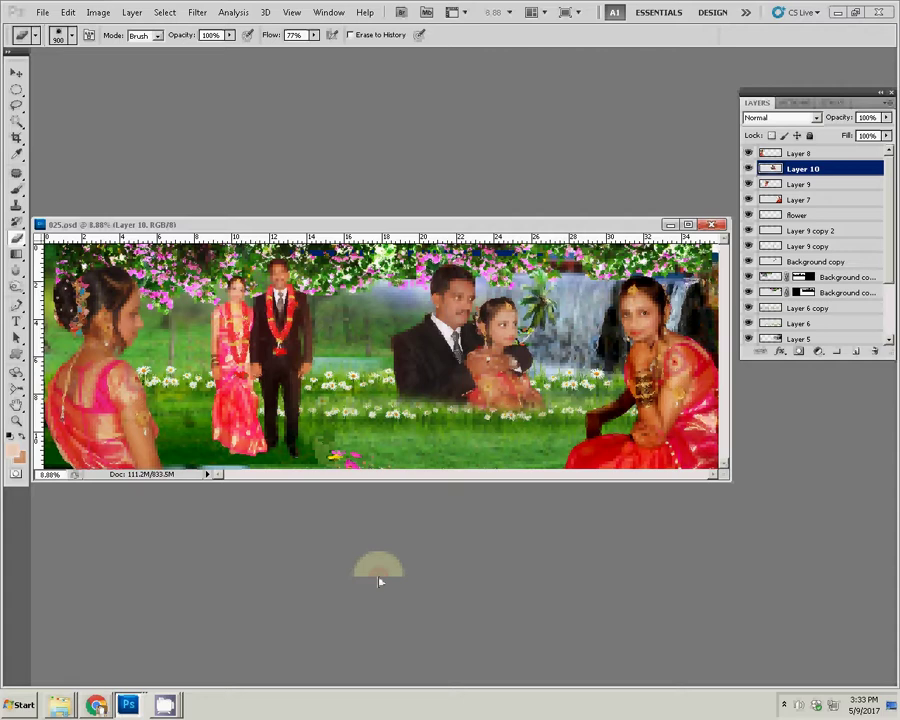
{"action": "key", "text": "ctrl+o"}
{"action": "left_click_drag", "start_coordinate": [631, 152], "coordinate": [633, 293]}
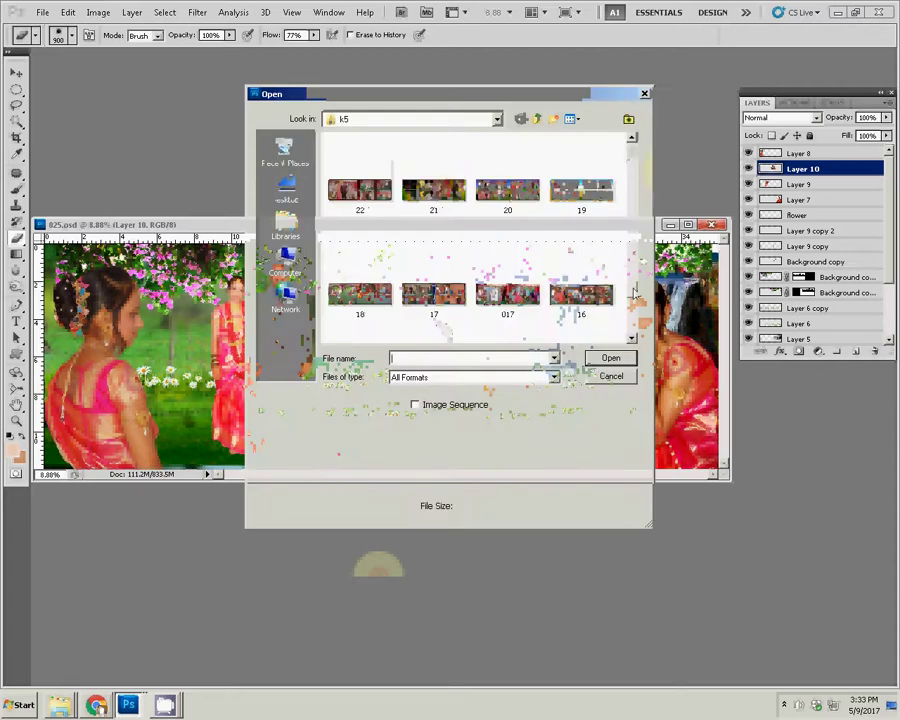
{"action": "scroll", "coordinate": [440, 206], "scroll_direction": "up", "scroll_amount": 3}
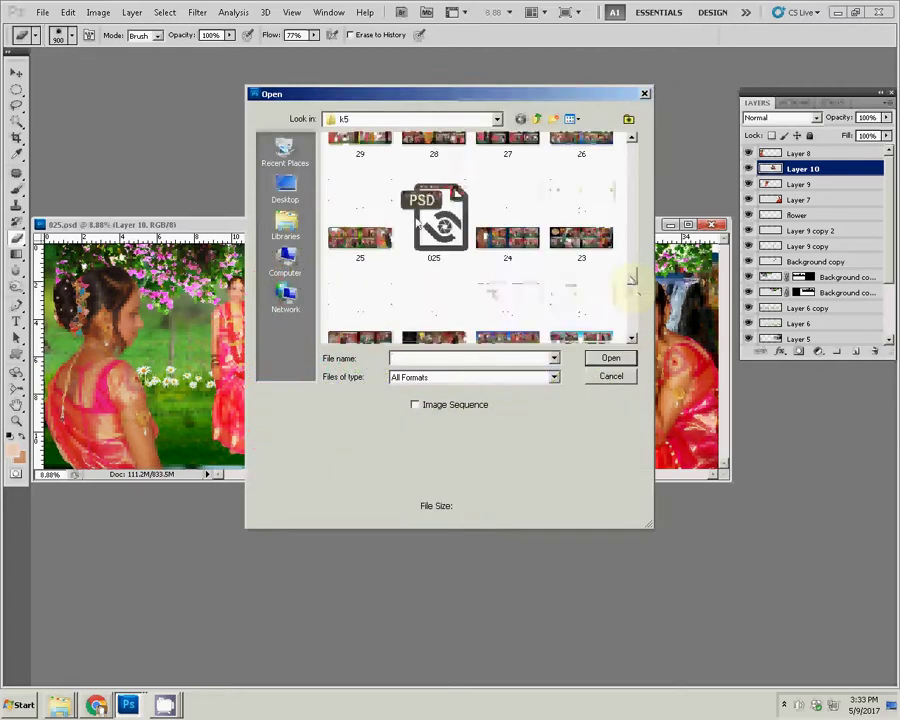
{"action": "left_click", "coordinate": [440, 210]}
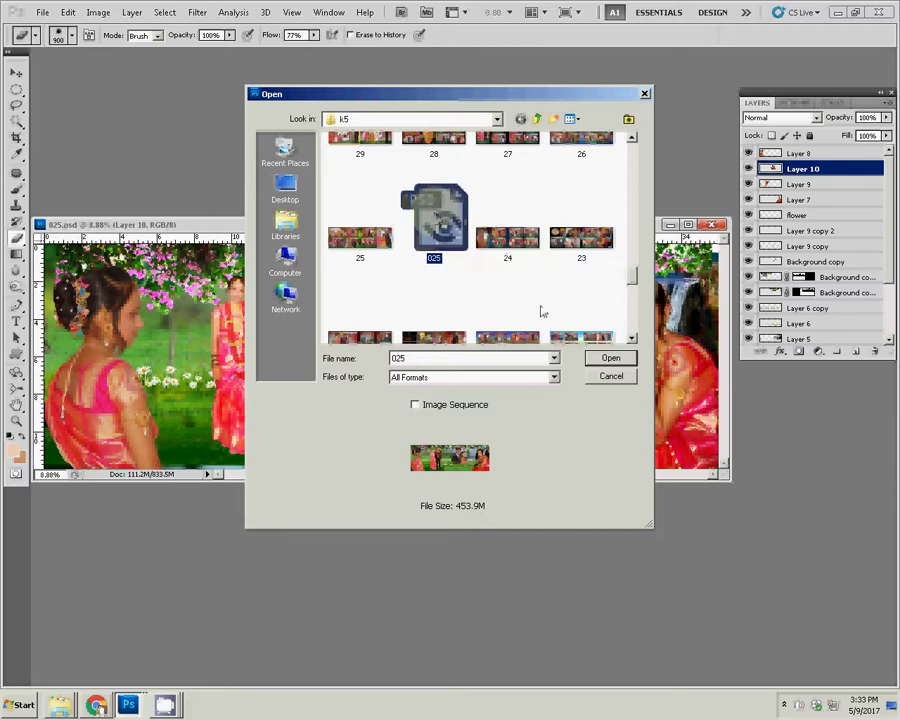
{"action": "left_click", "coordinate": [617, 381]}
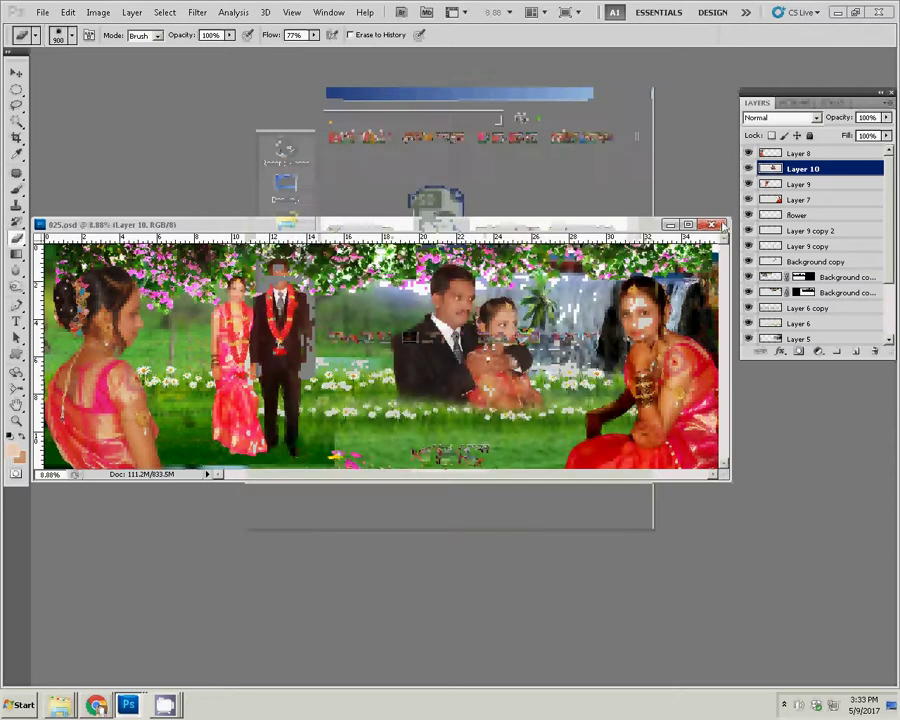